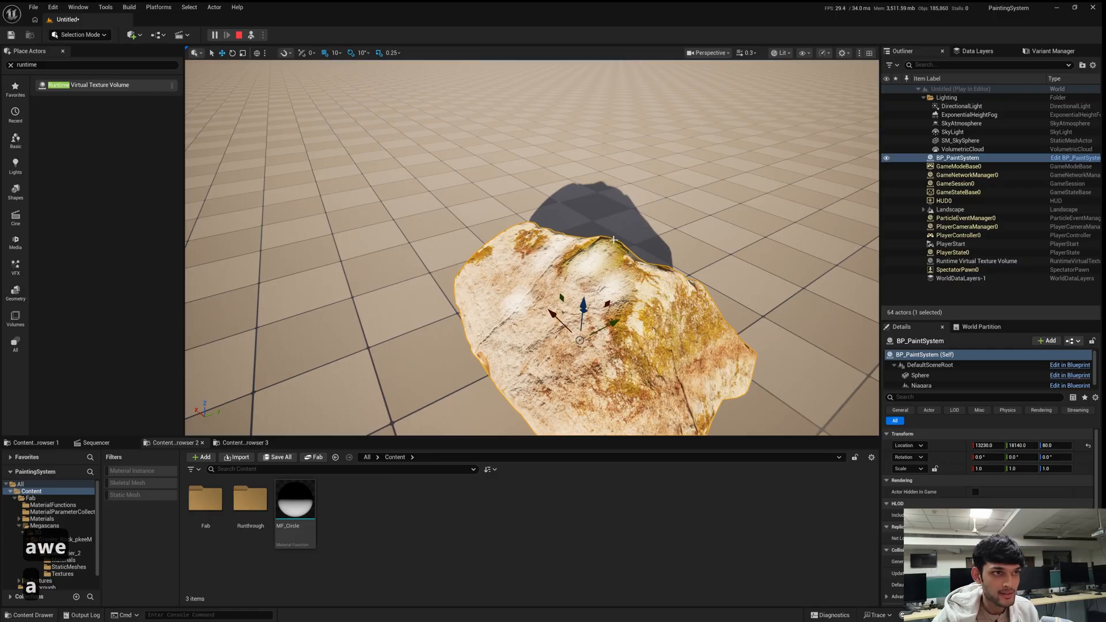
Examine the rock and its paint effect from several angles in the running simulation, and stop the simulation.
right_click_drag(613, 240, 536, 233)
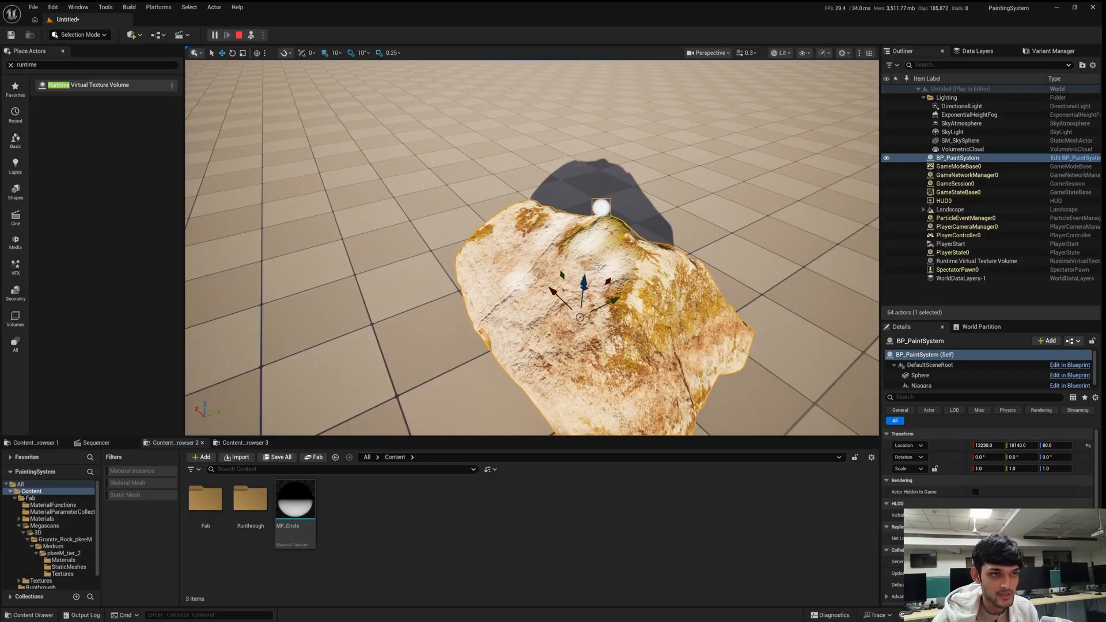
right_click_drag(589, 175, 536, 170)
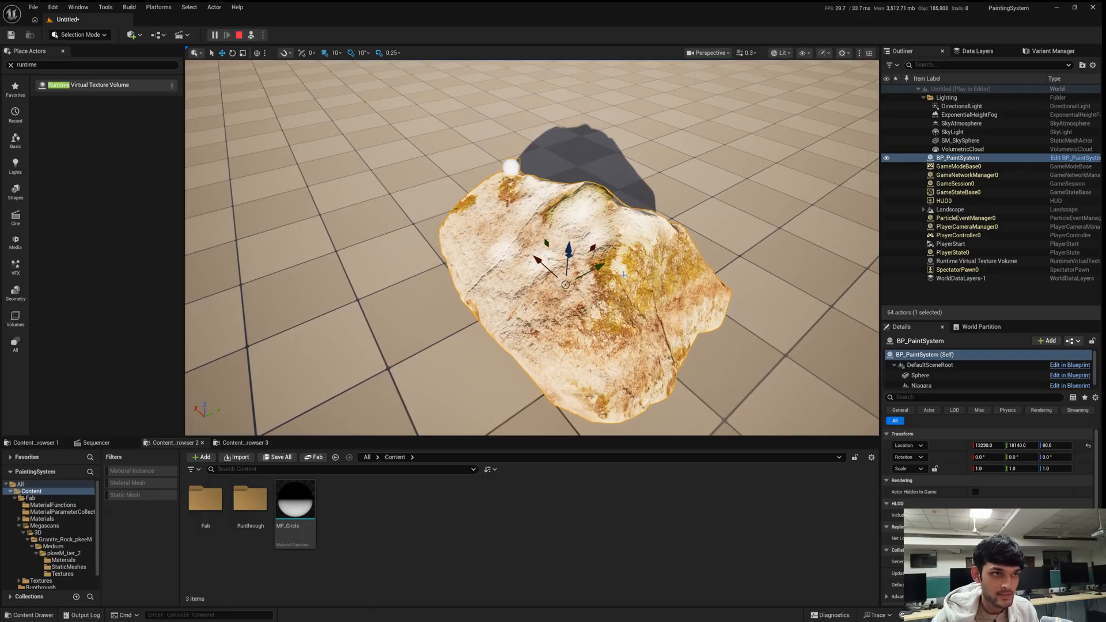
right_click_drag(623, 275, 625, 242)
key("w")
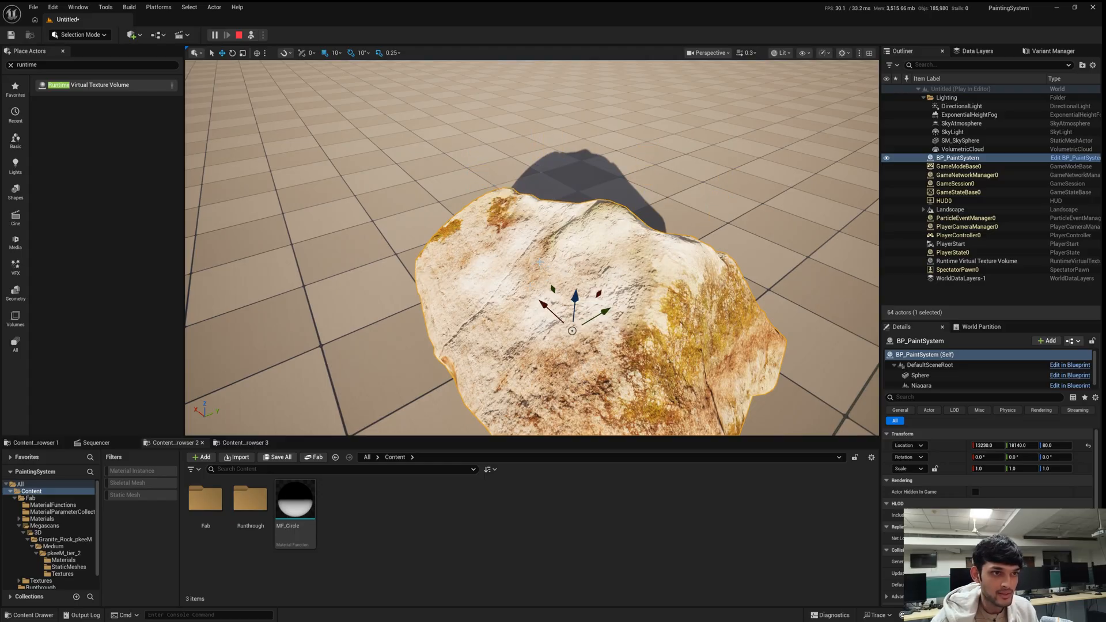
key("s")
key("d")
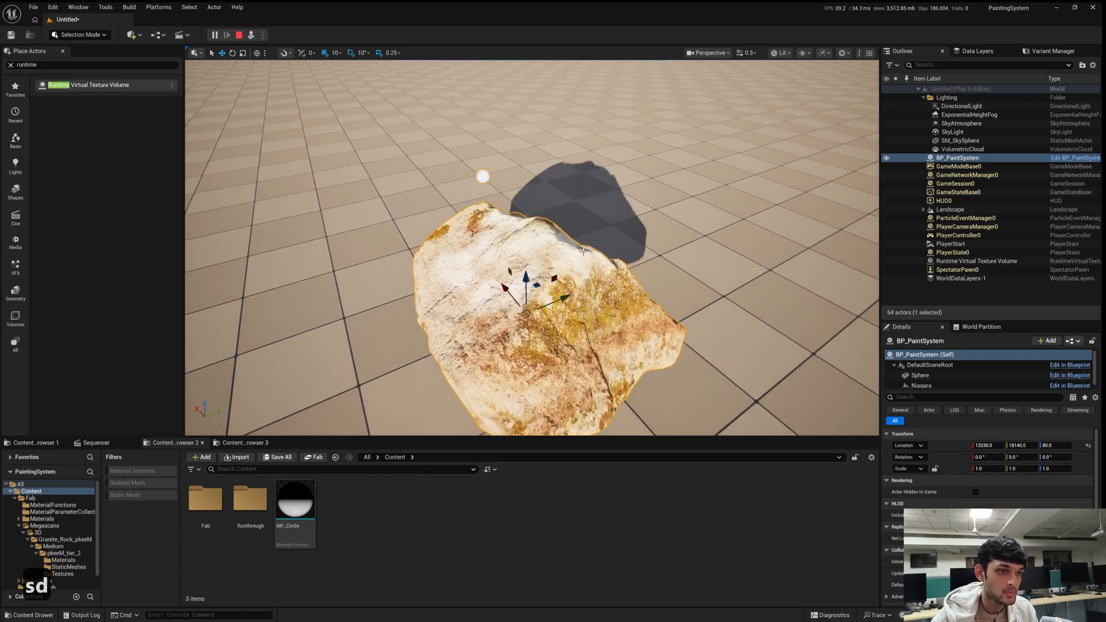
right_click_drag(583, 252, 575, 244)
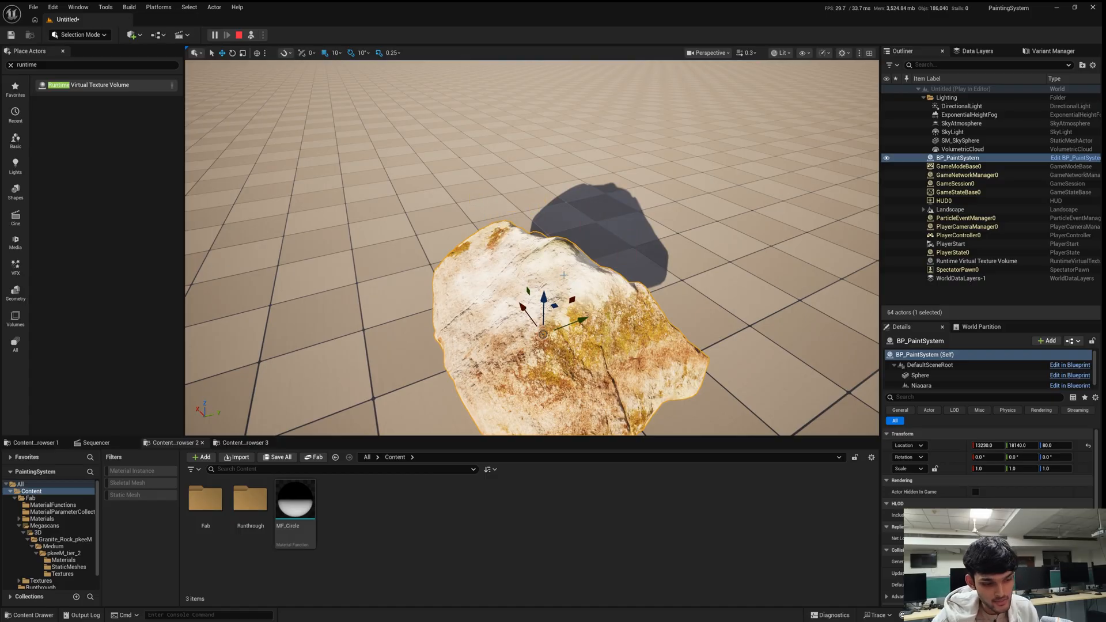
right_click_drag(588, 284, 552, 308)
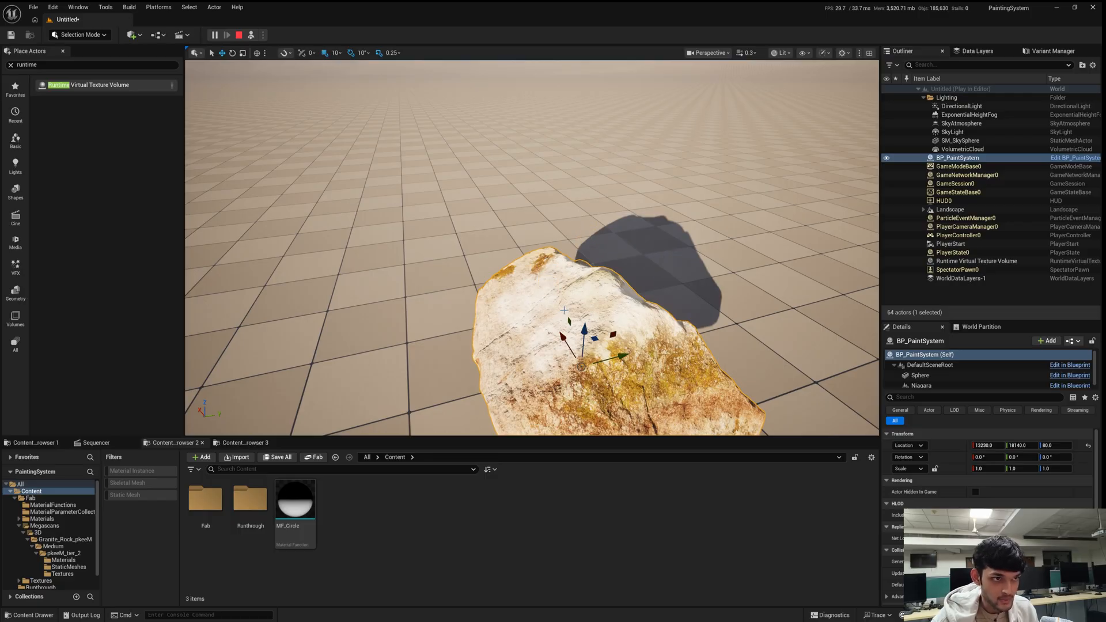
right_click_drag(585, 305, 571, 298)
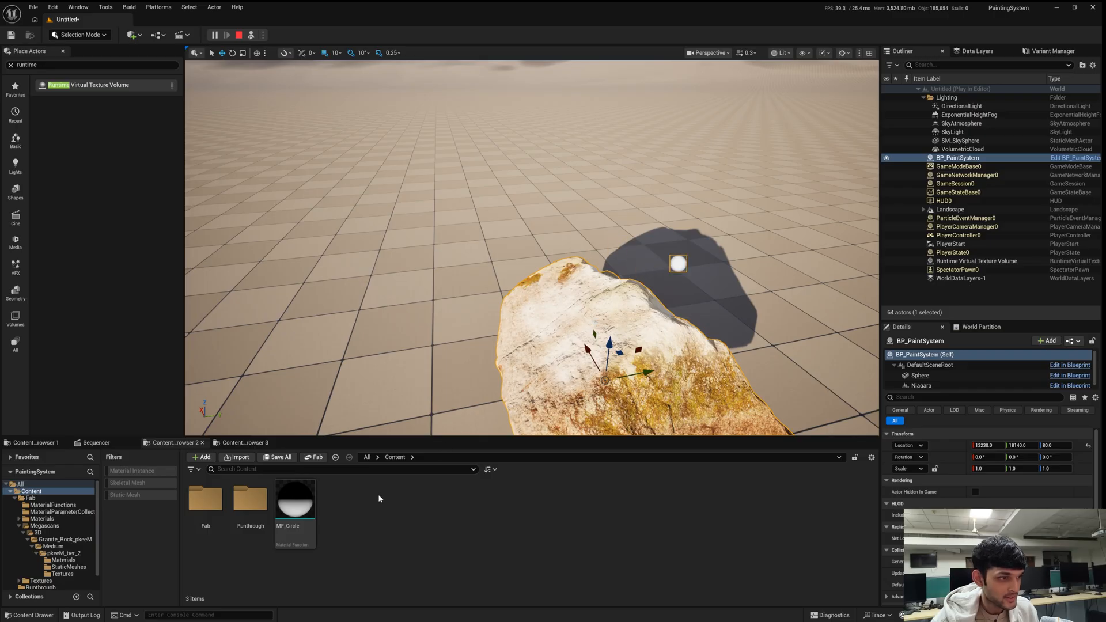
left_click(239, 35)
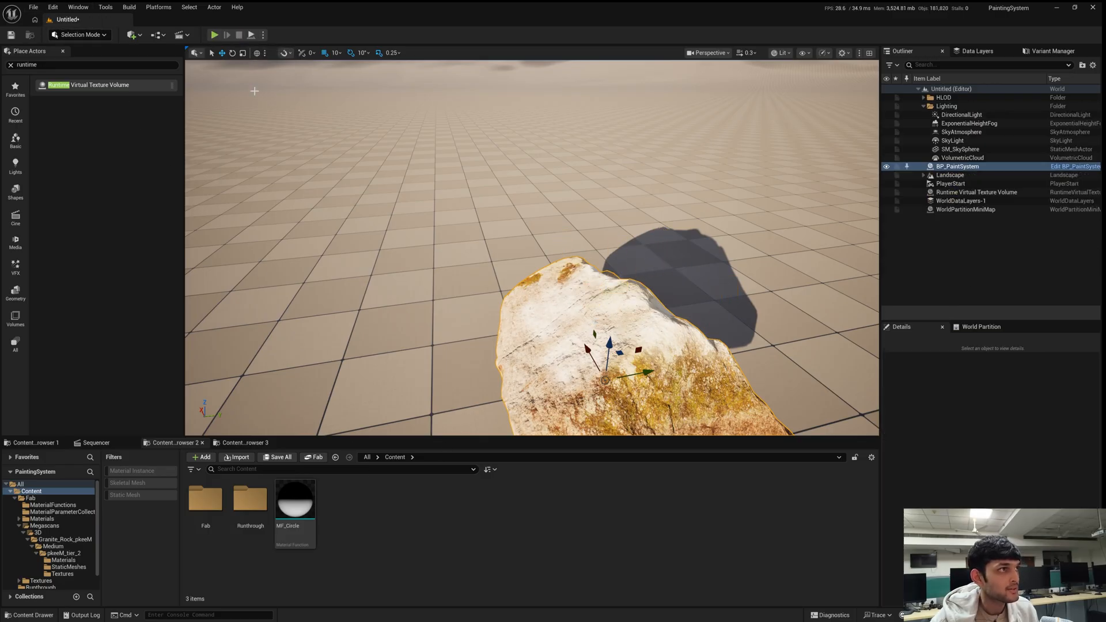
Create a new Basic level without saving the untitled one, and clear the actor search.
left_click(33, 7)
left_click(60, 40)
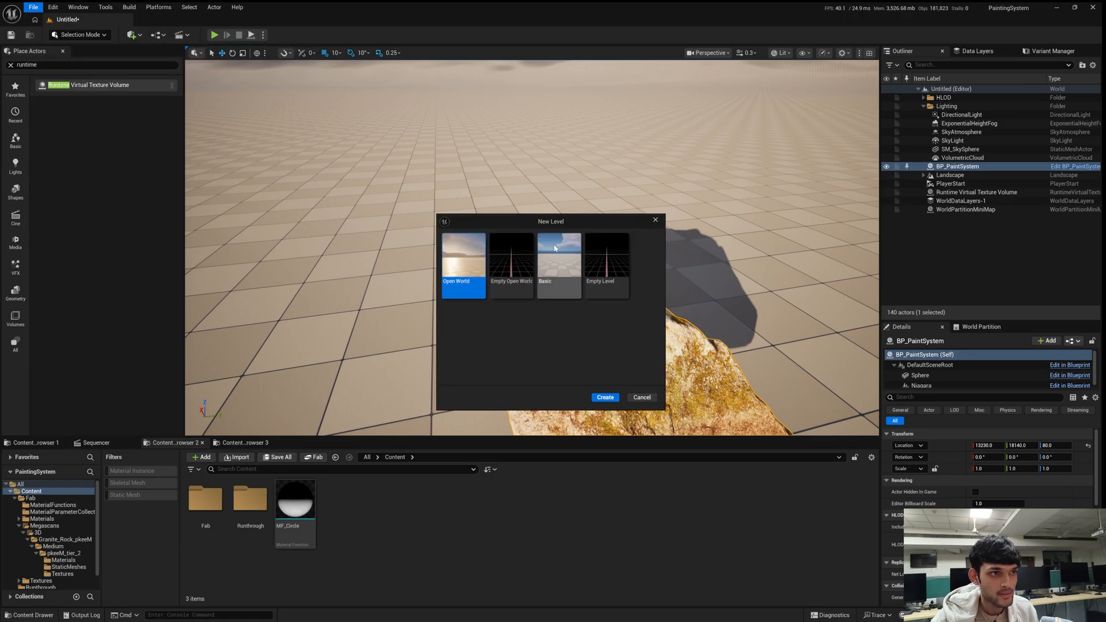
left_click(615, 399)
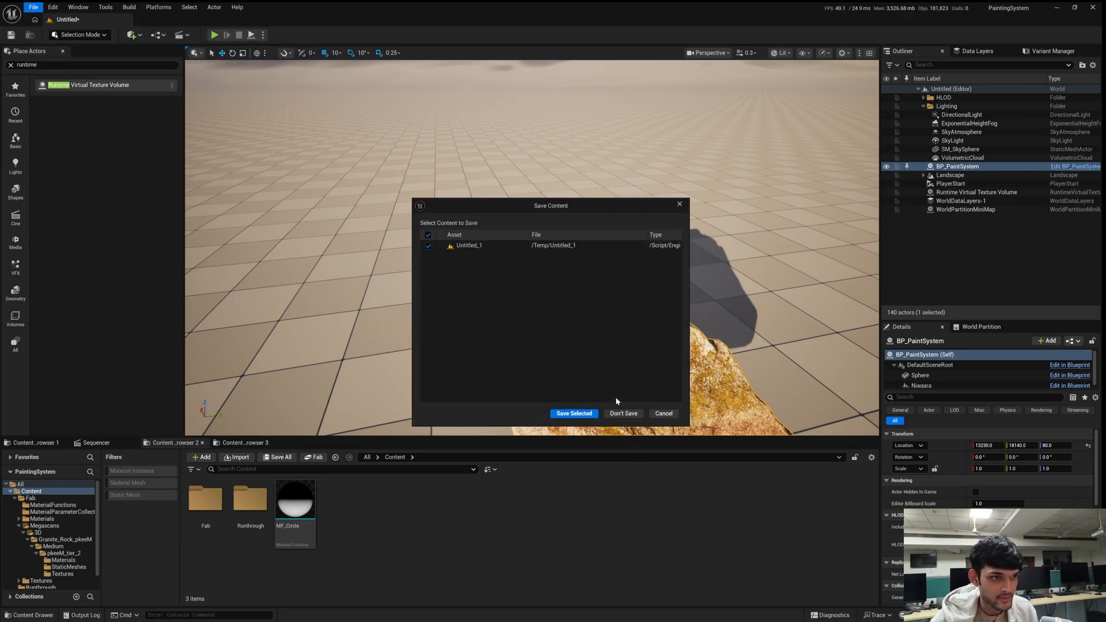
left_click(622, 414)
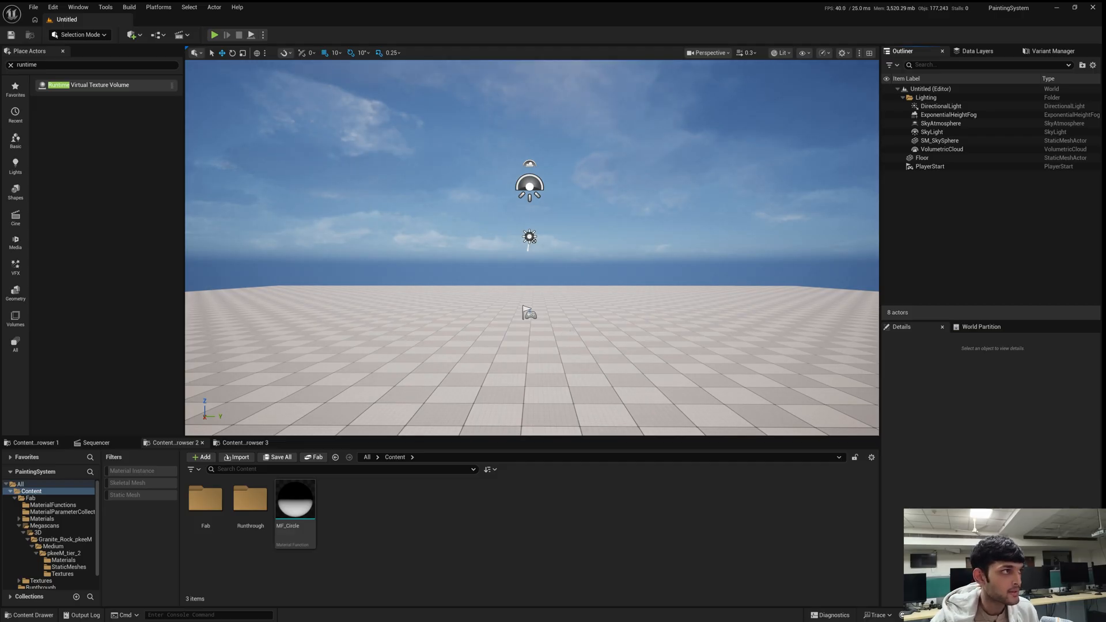
left_click(10, 66)
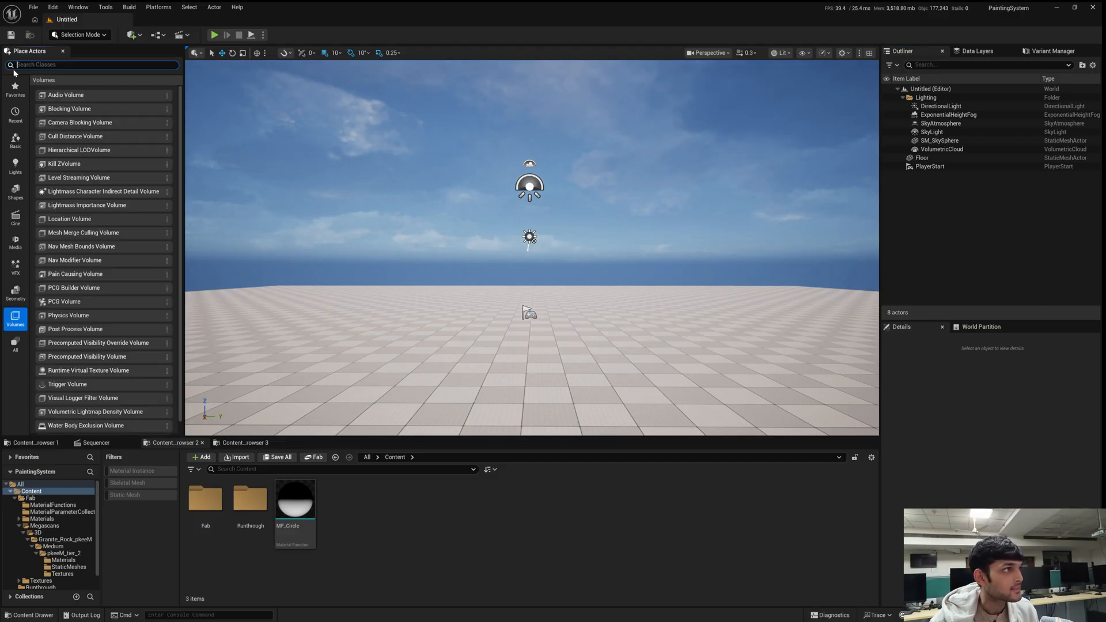
Start saving the new level and create a folder named PaintingSystem inside Content.
left_click(11, 37)
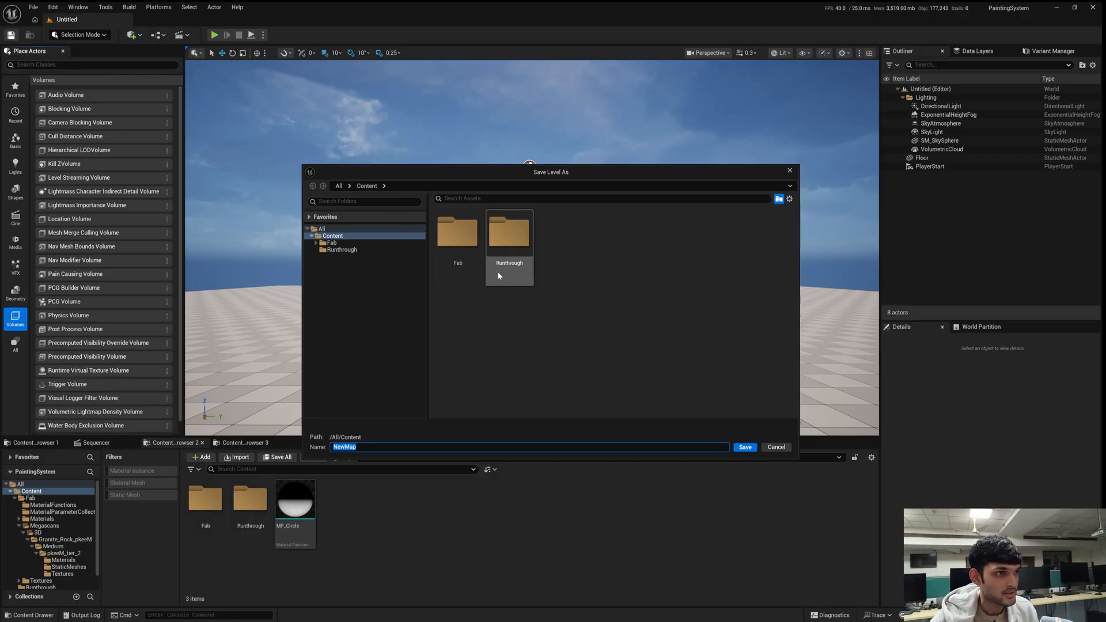
right_click(570, 267)
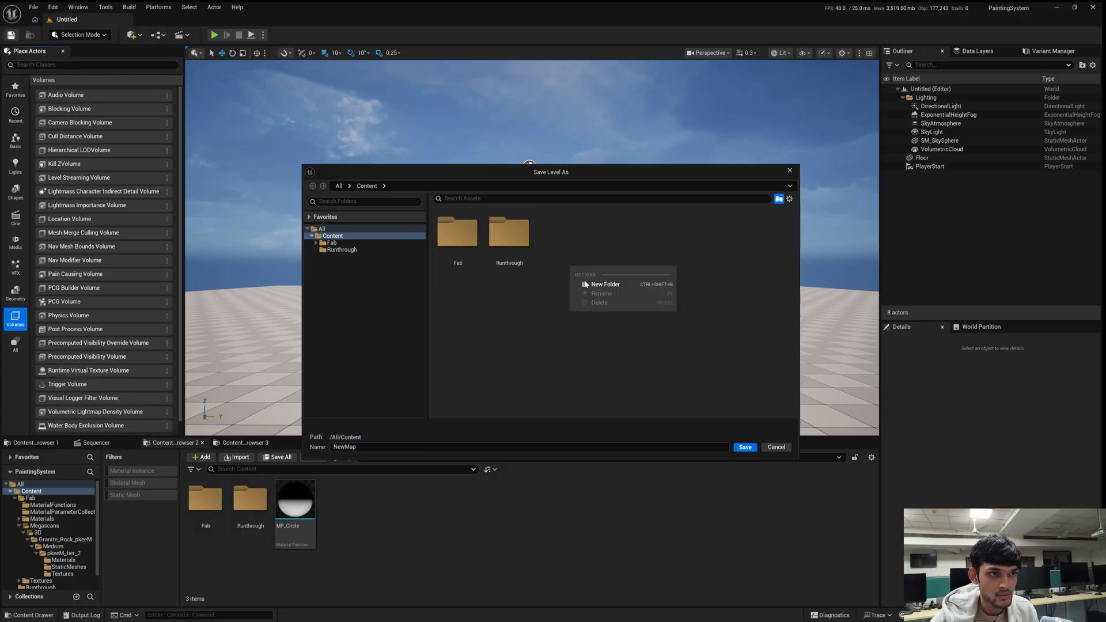
left_click(584, 283)
type("Pai")
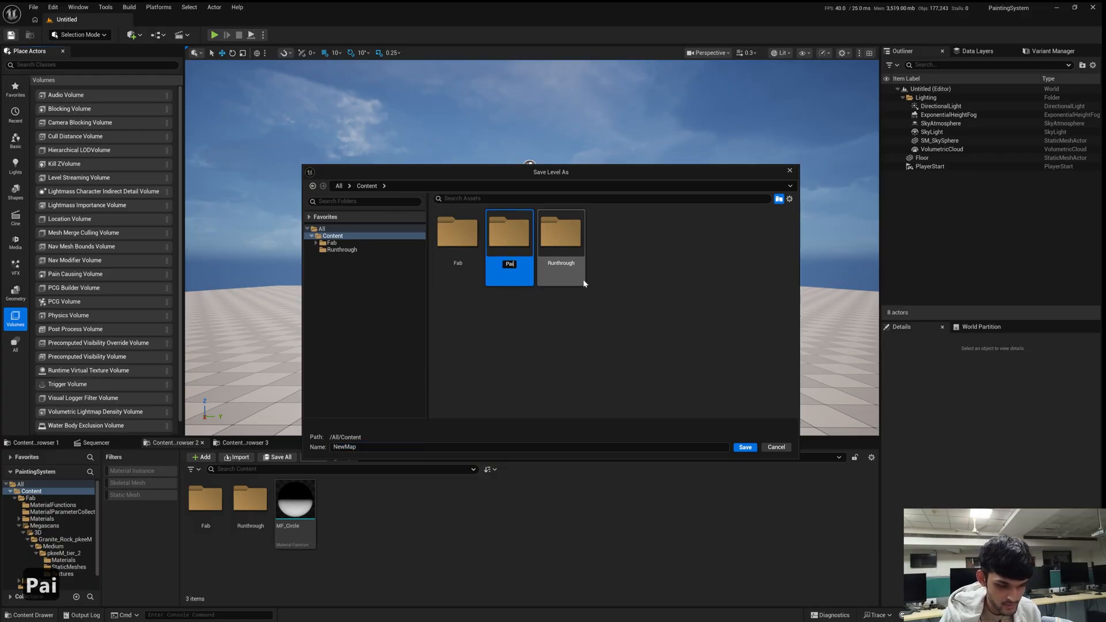
type("ntingSystem")
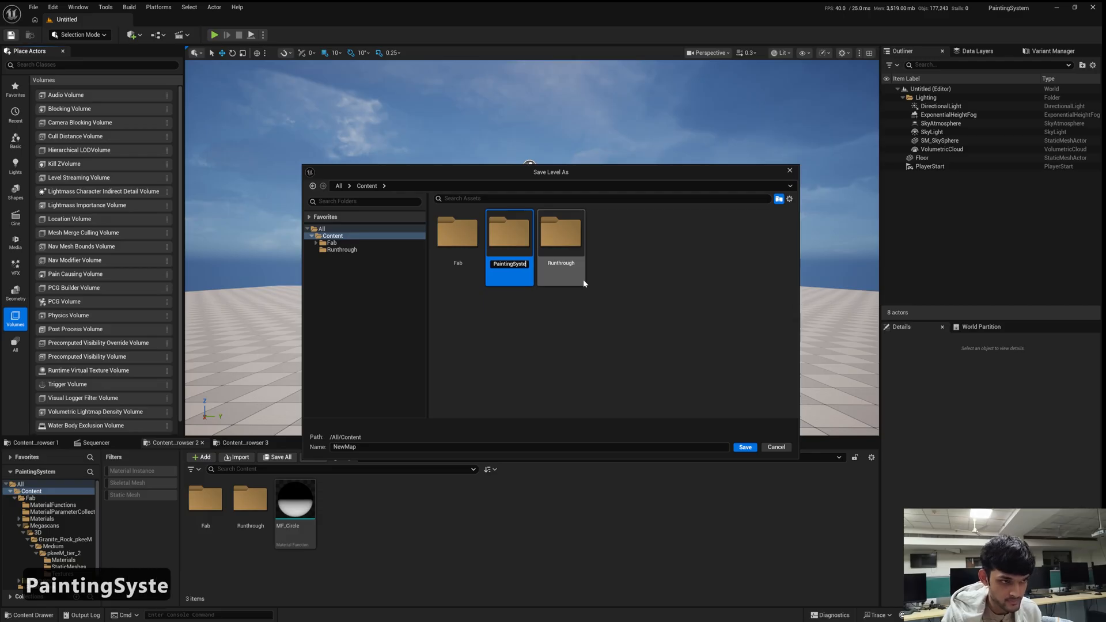
key("Return")
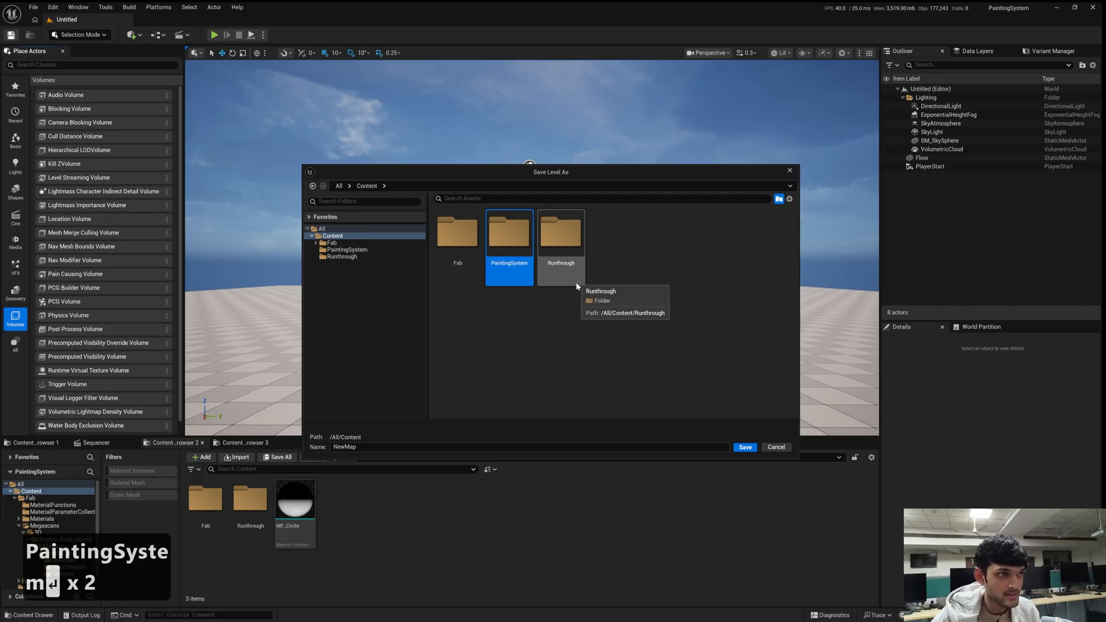
Create a subfolder named Levels inside the PaintingSystem folder.
double_click(510, 249)
right_click(506, 251)
left_click(517, 266)
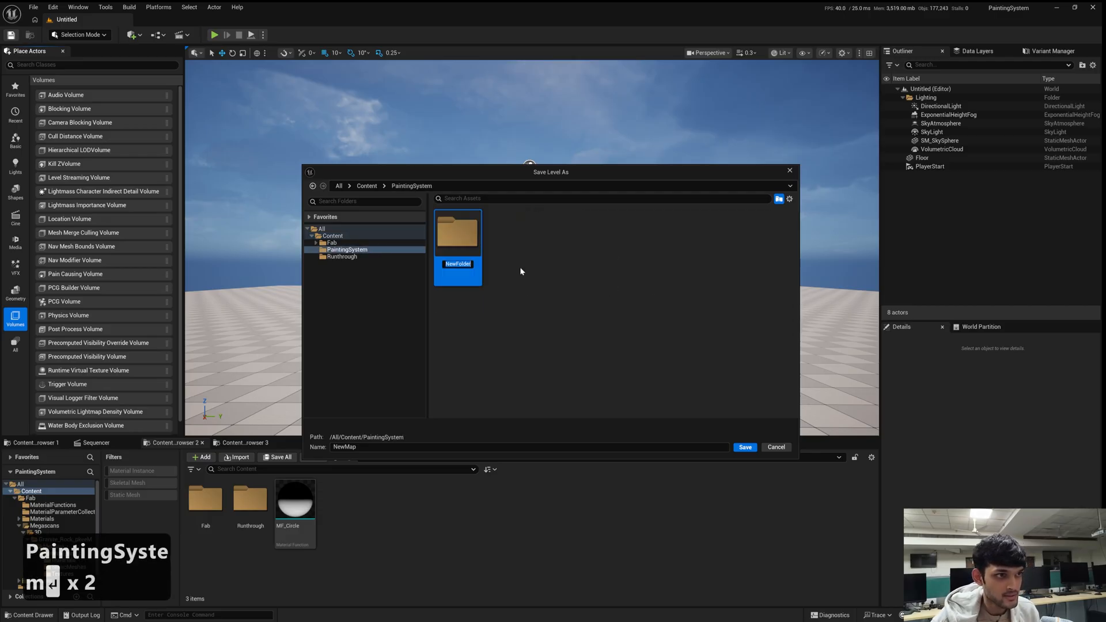
type("Levels")
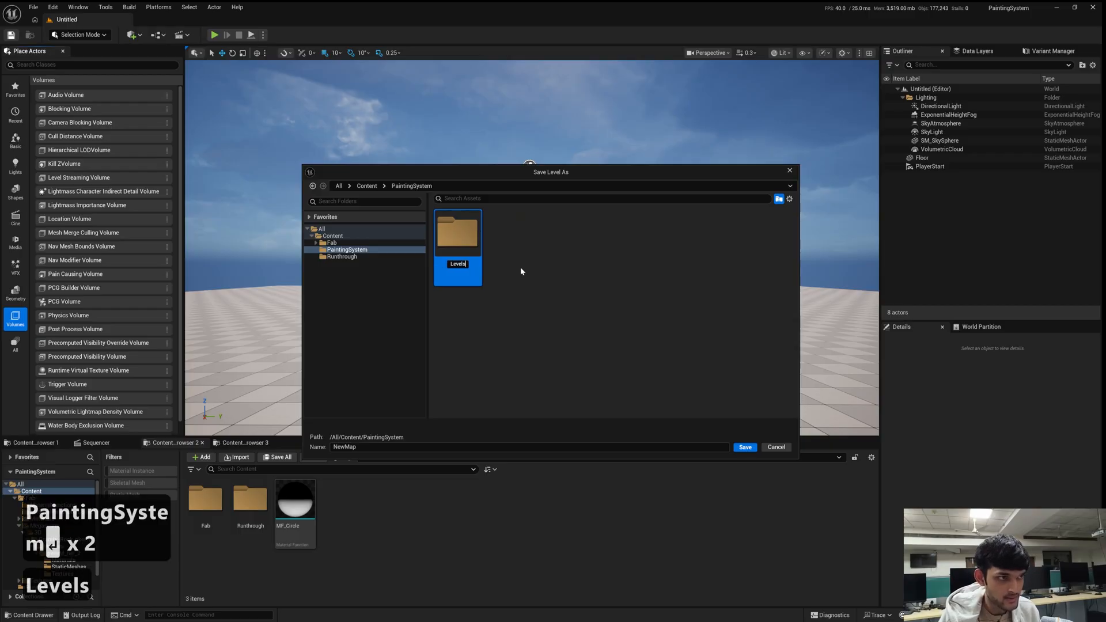
key("Return")
key("Return")
Save the level as L_Tut in the PaintingSystem/Levels folder.
double_click(457, 257)
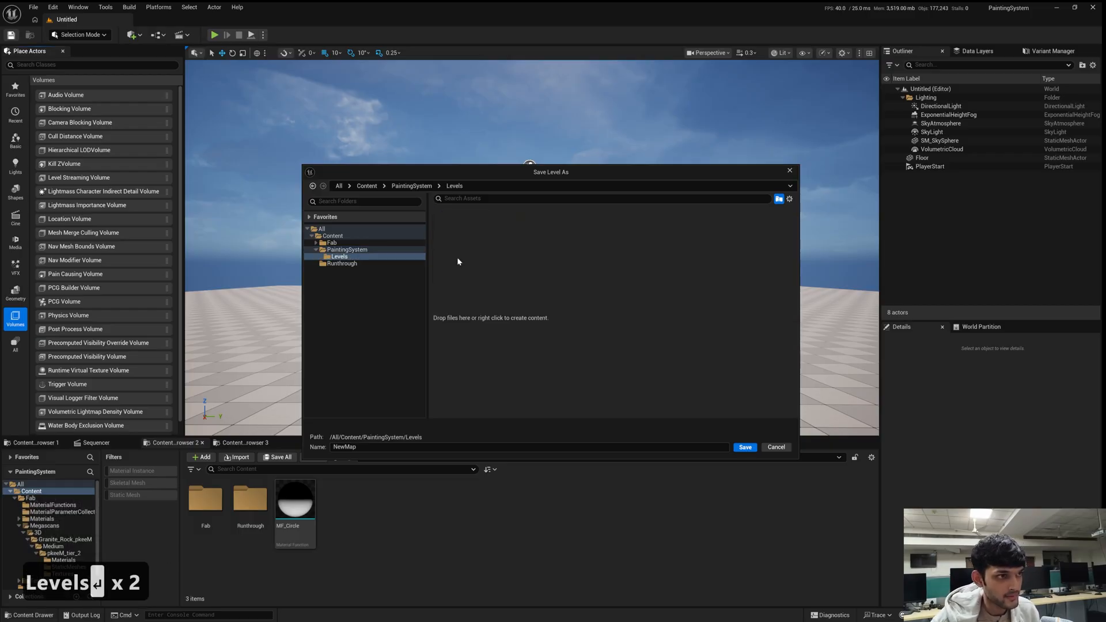
left_click(434, 447)
key("ctrl+a")
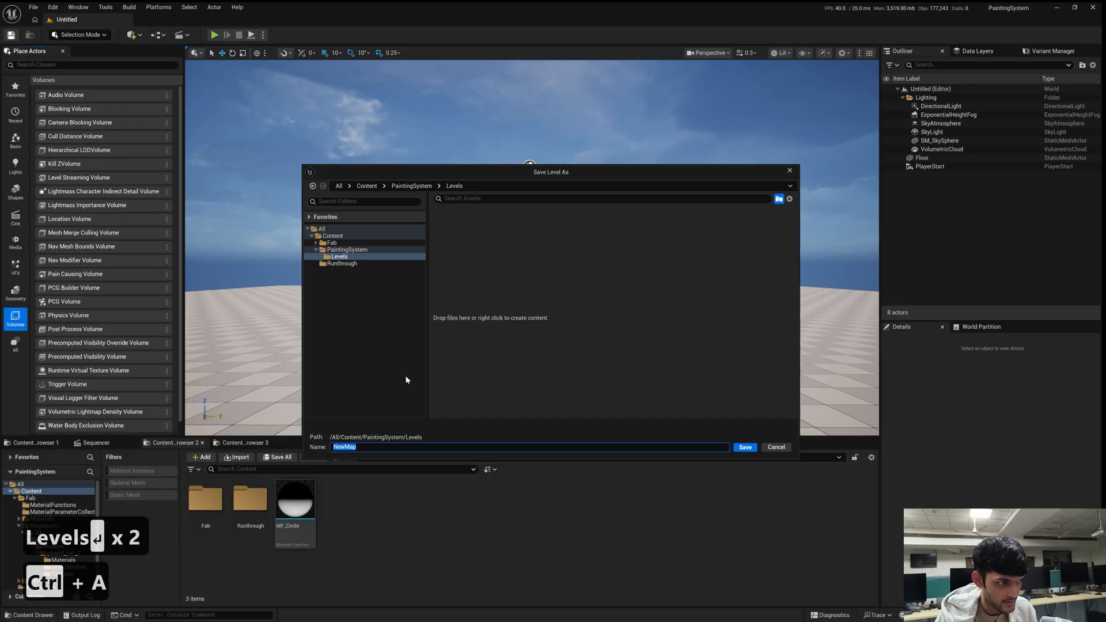
type("L_Tut")
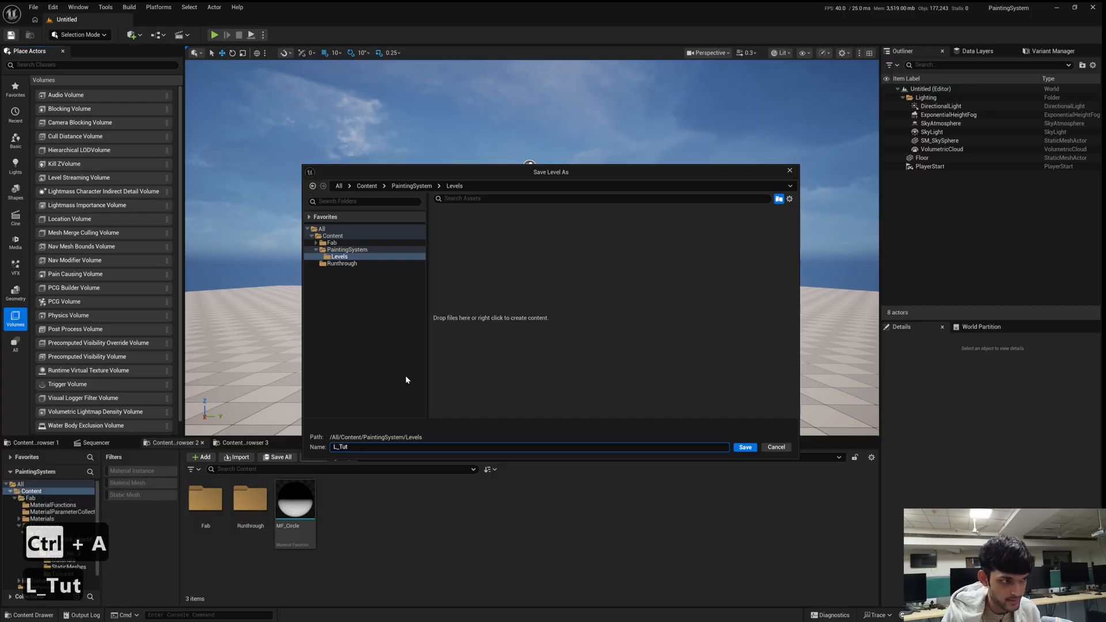
key("Return")
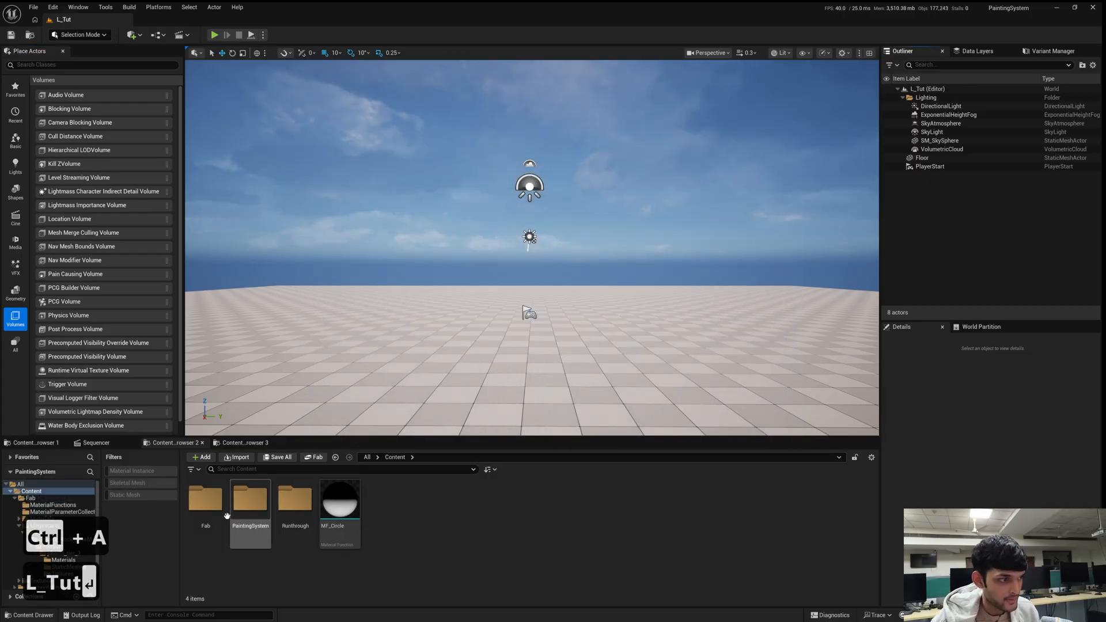
Open the L_Tut level from PaintingSystem/Levels without saving the modified rock assets.
double_click(250, 500)
double_click(207, 500)
double_click(211, 502)
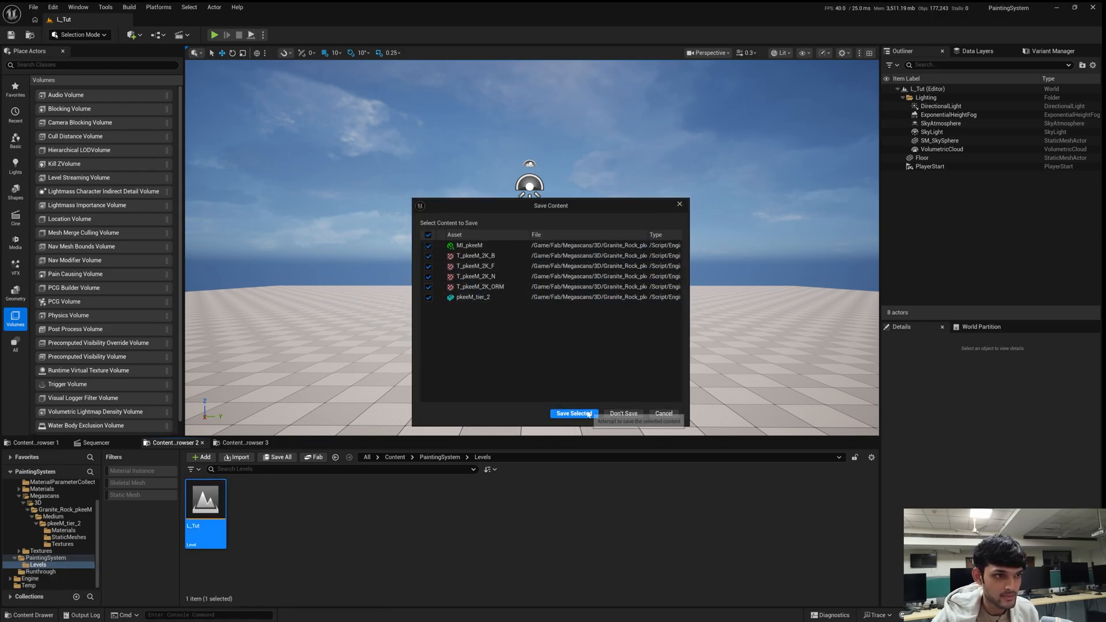
left_click(616, 413)
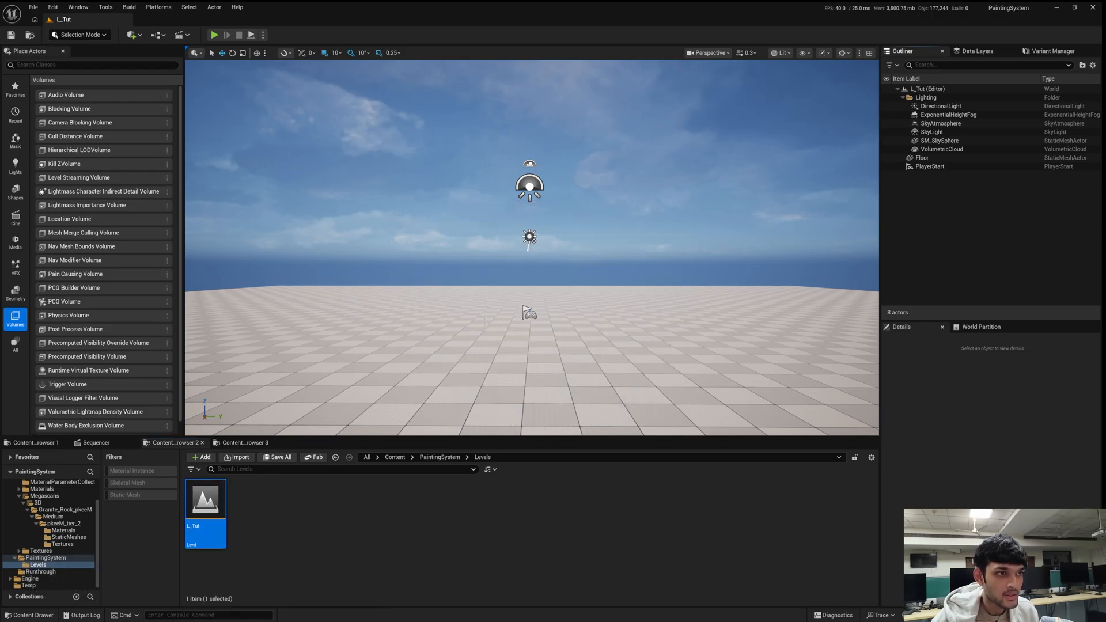
Create a folder named Niagara inside the PaintingSystem folder and open it.
left_click(440, 457)
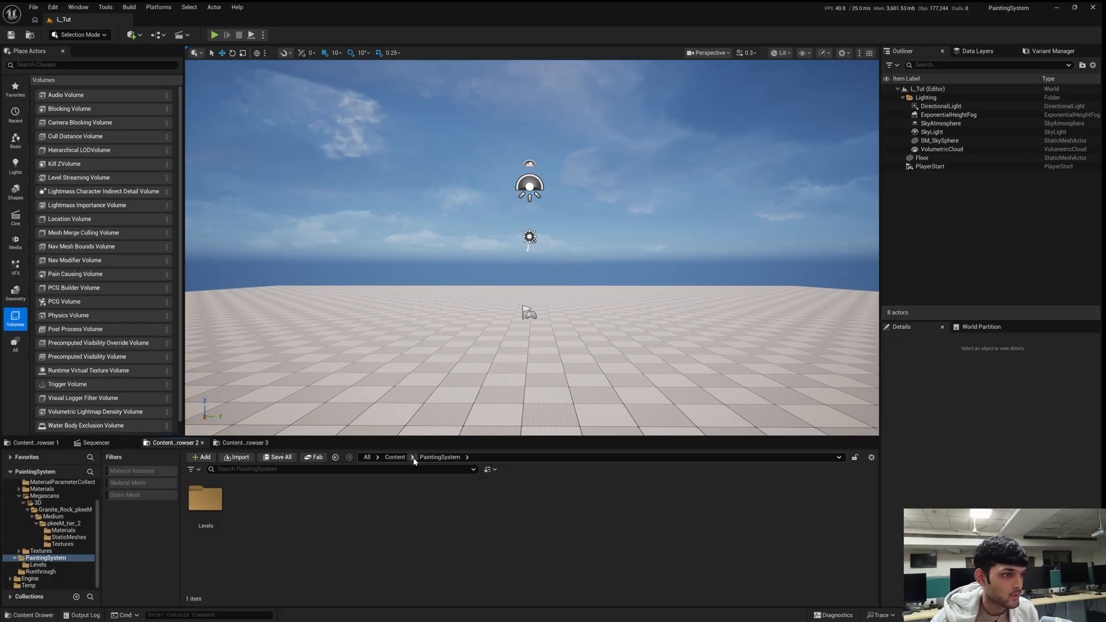
right_click(278, 502)
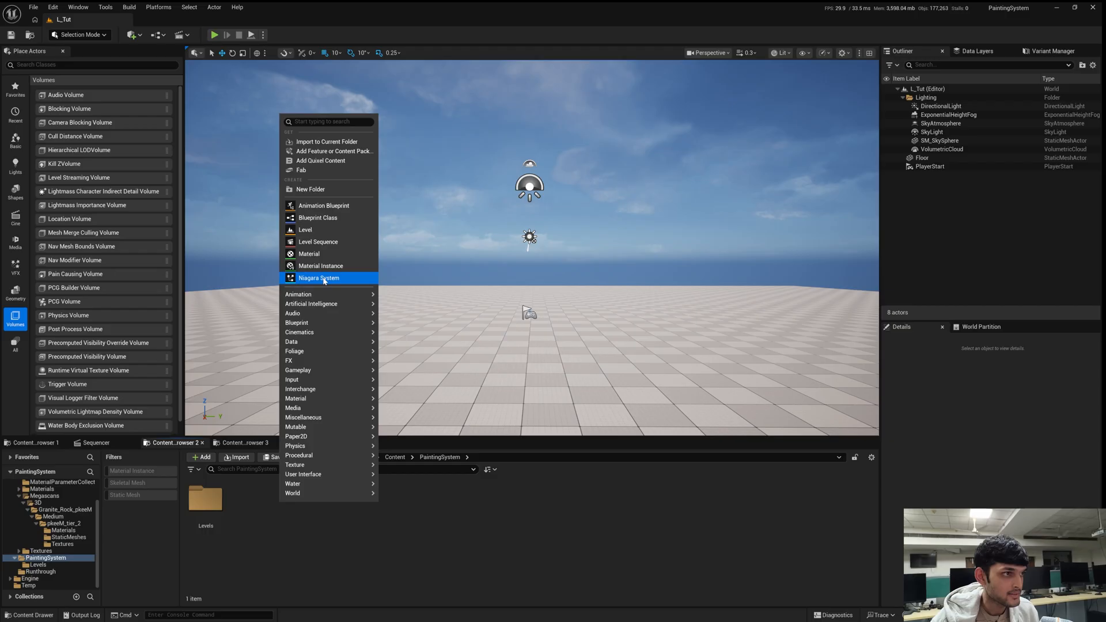
left_click(302, 189)
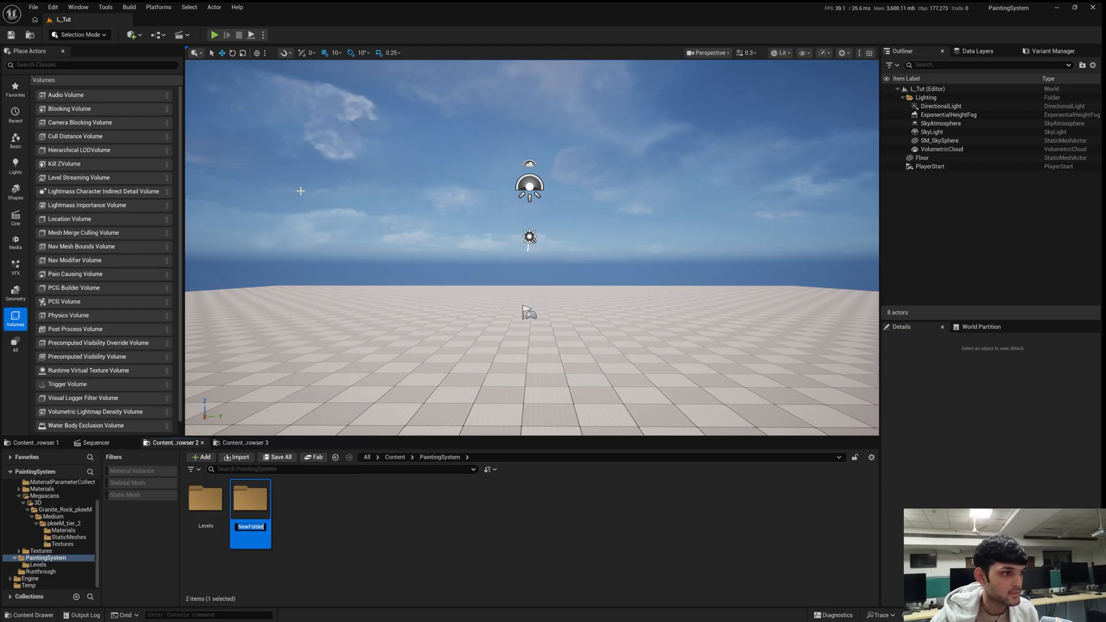
type("Niagara")
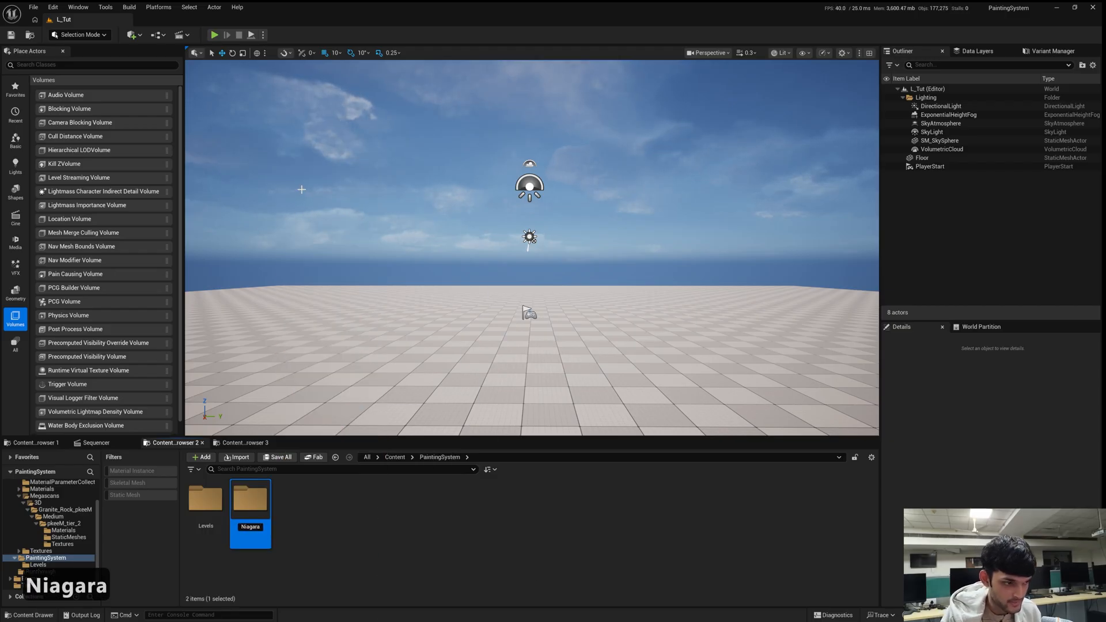
key("Return")
key("Return")
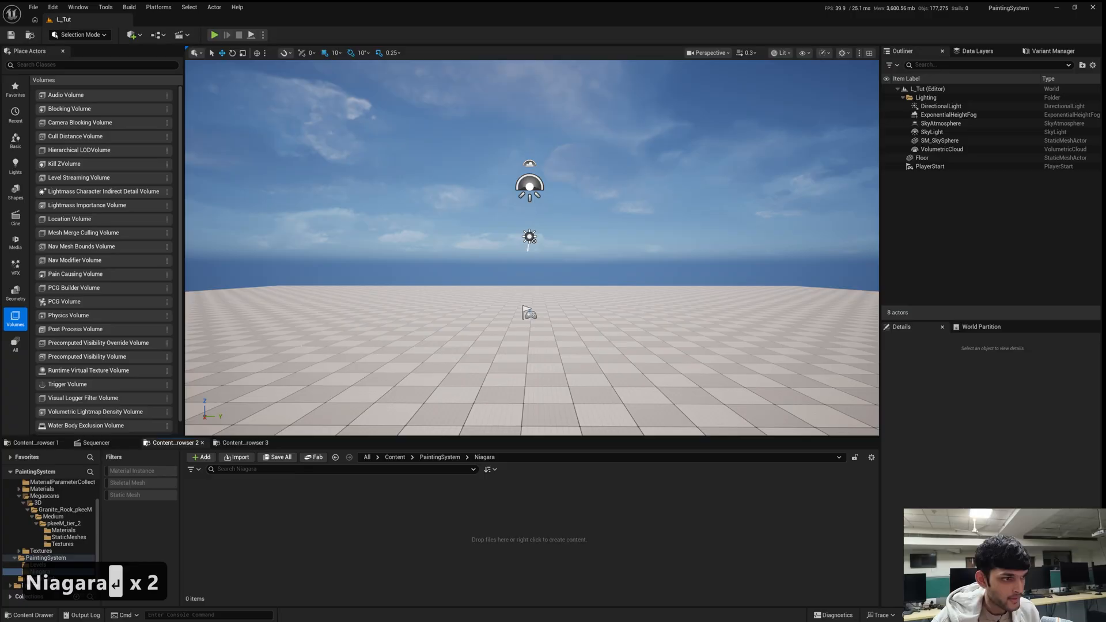
Create an empty Niagara System named NS_Particles in the Niagara folder and open it for editing.
right_click(301, 494)
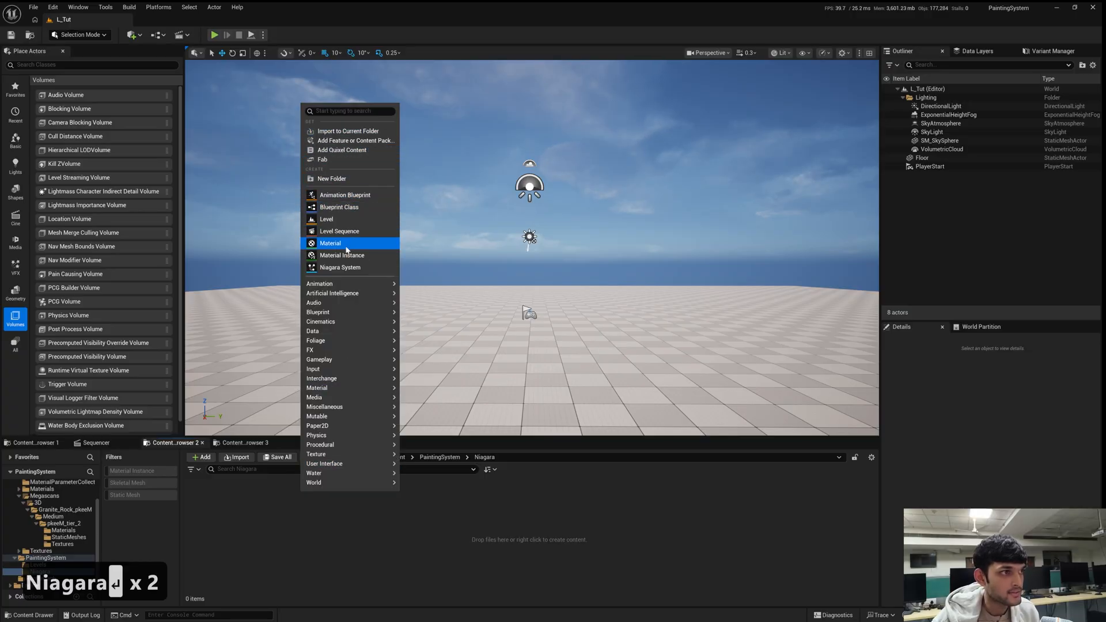
left_click(345, 267)
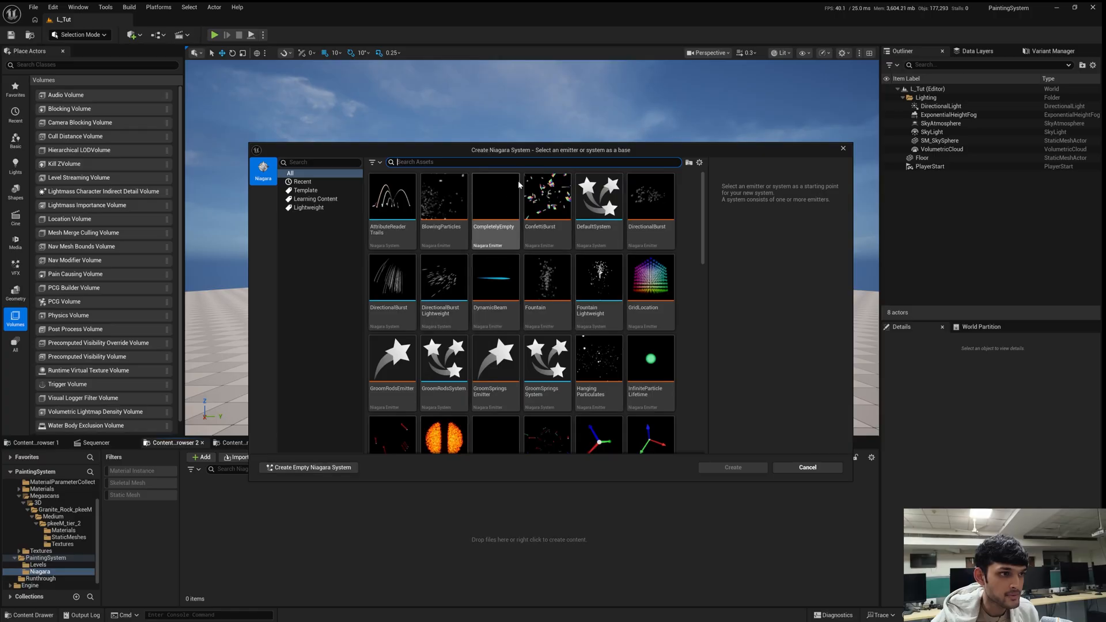
left_click(311, 468)
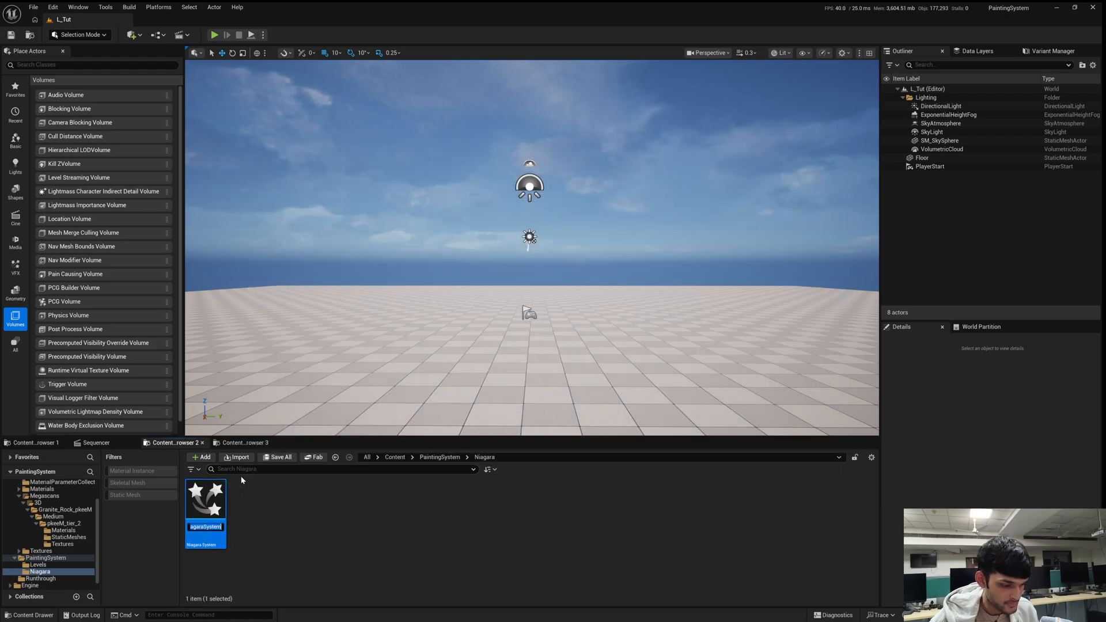
type("NS")
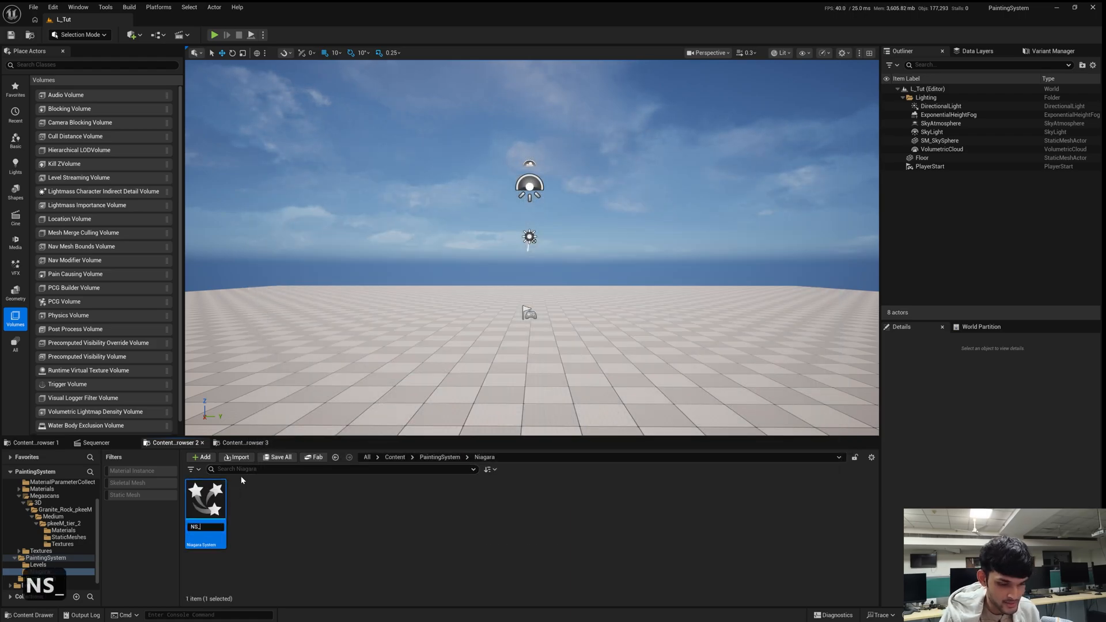
type("_Particles")
key("Return")
key("Return")
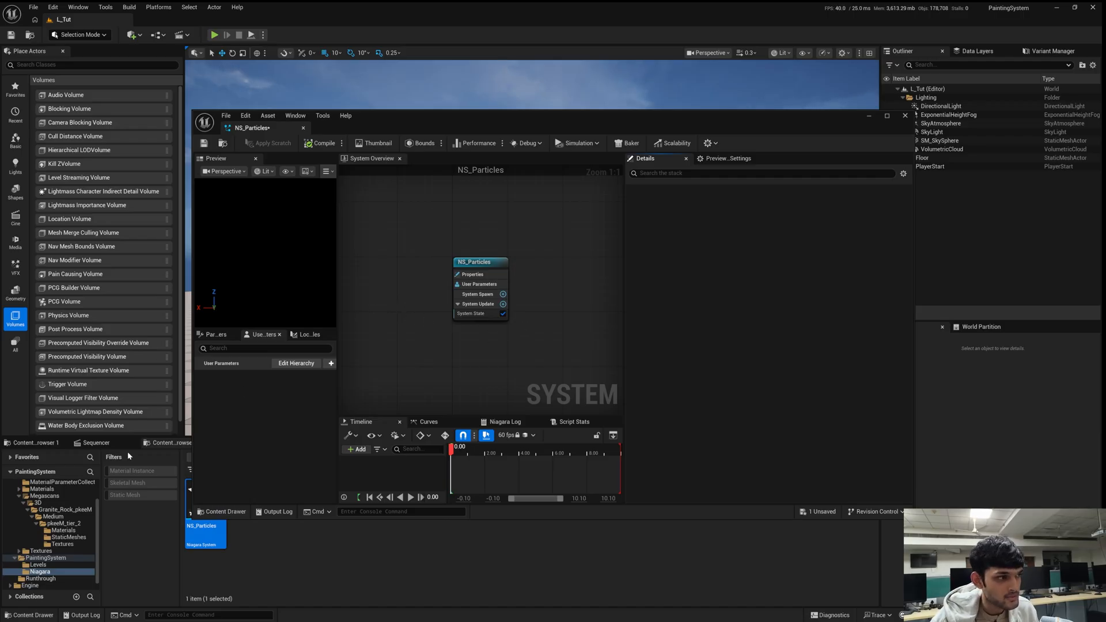
Dock the NS_Particles editor in the main window beside the level and show its Preview Scene Settings.
right_click_drag(576, 336, 505, 353)
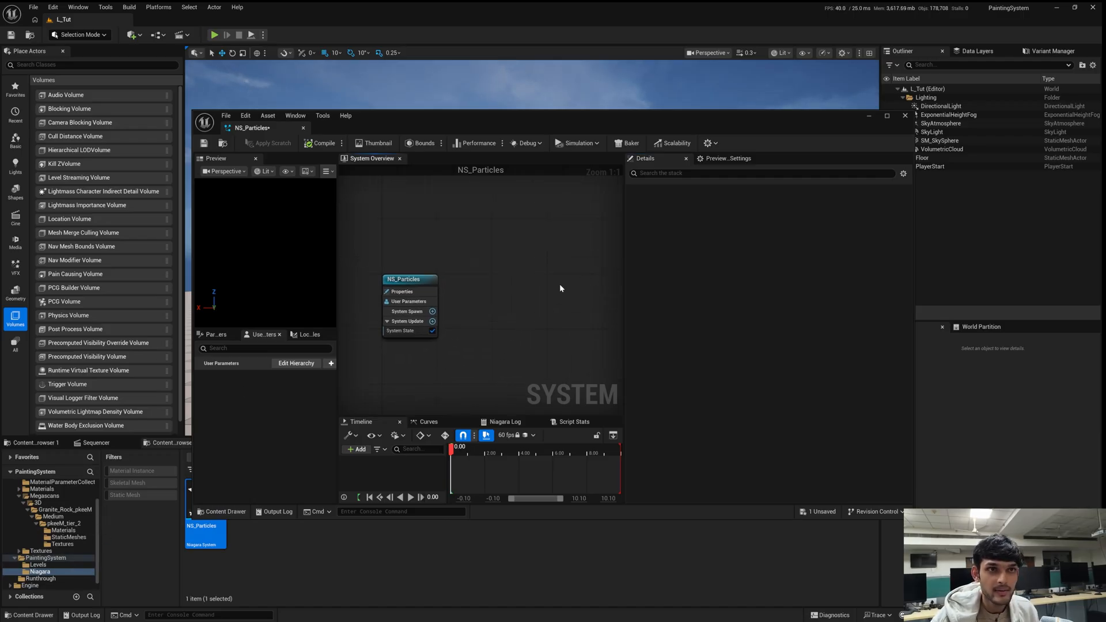
left_click_drag(266, 128, 196, 22)
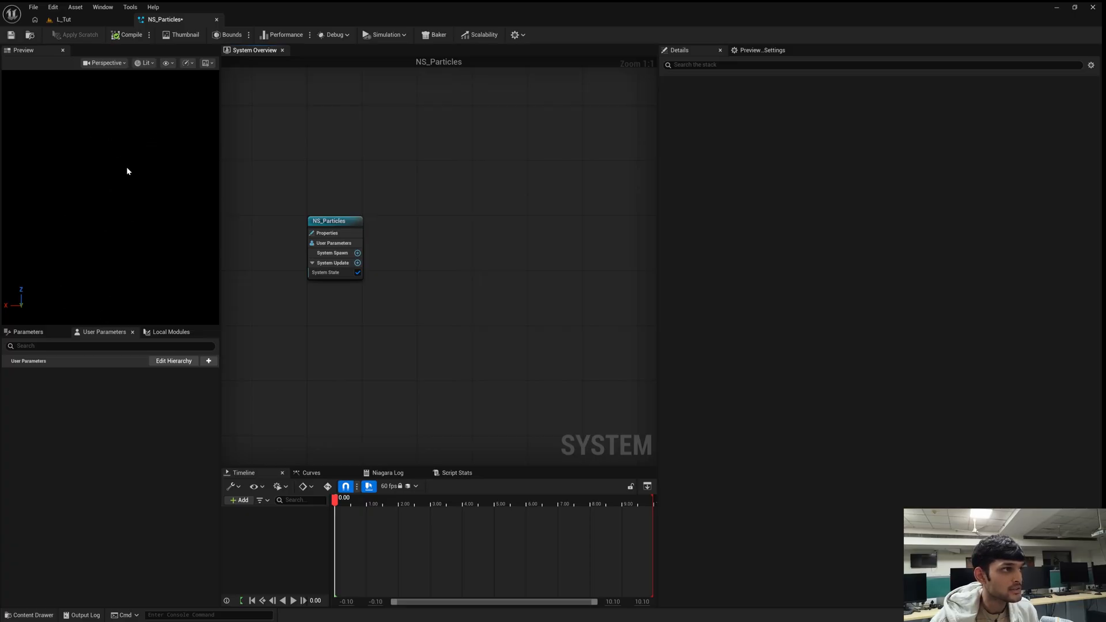
left_click(102, 7)
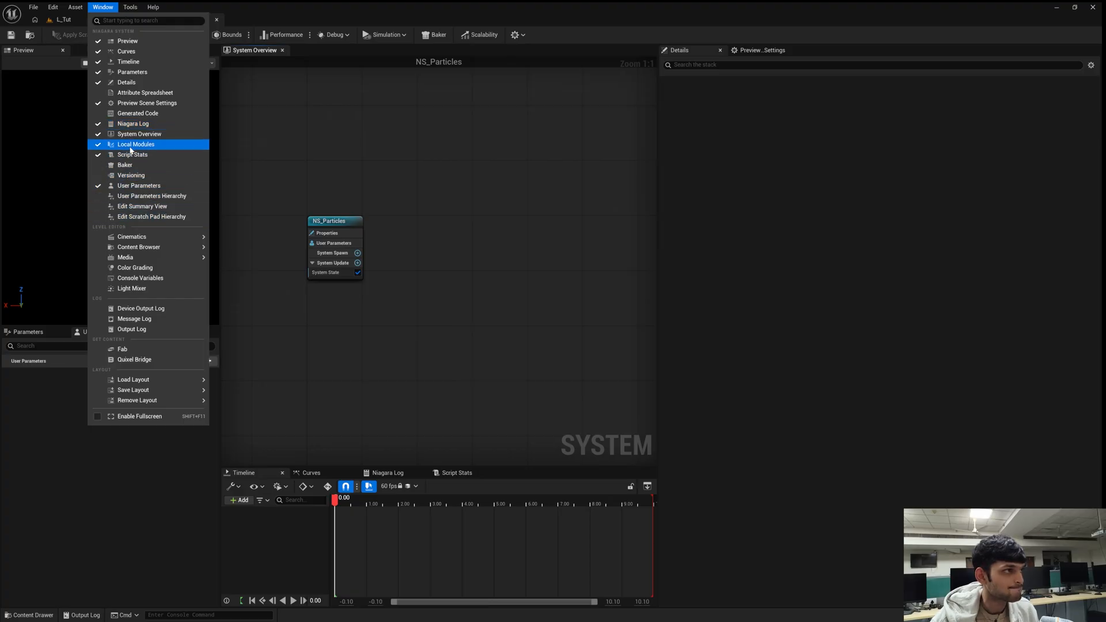
left_click(141, 103)
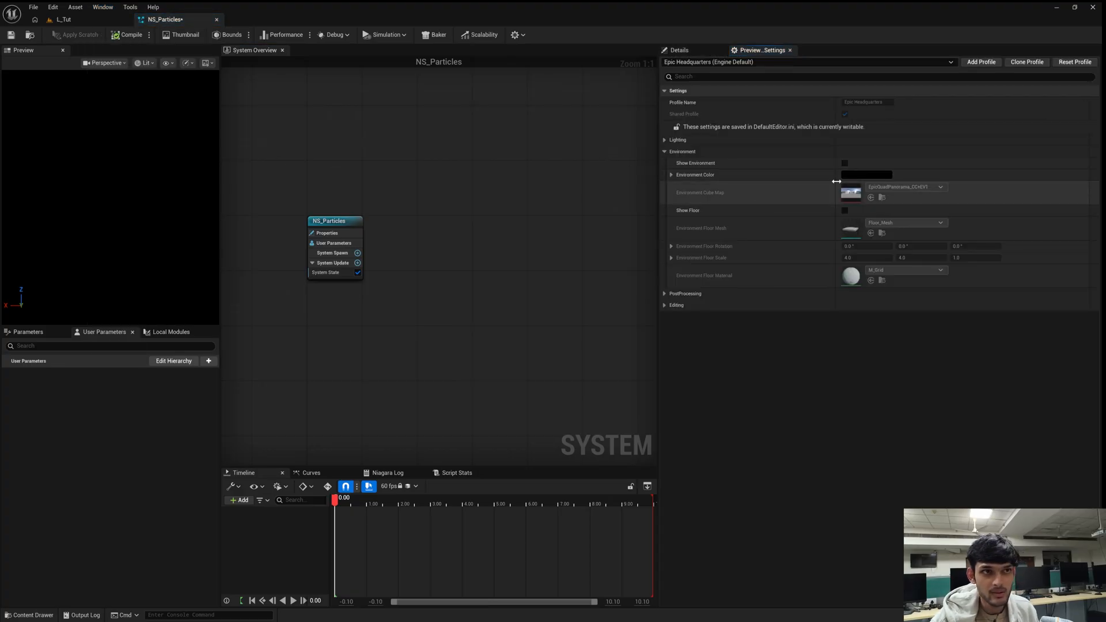
Try showing the environment in the particle preview and hide it again, keeping the environment color black.
left_click(845, 164)
left_click(844, 164)
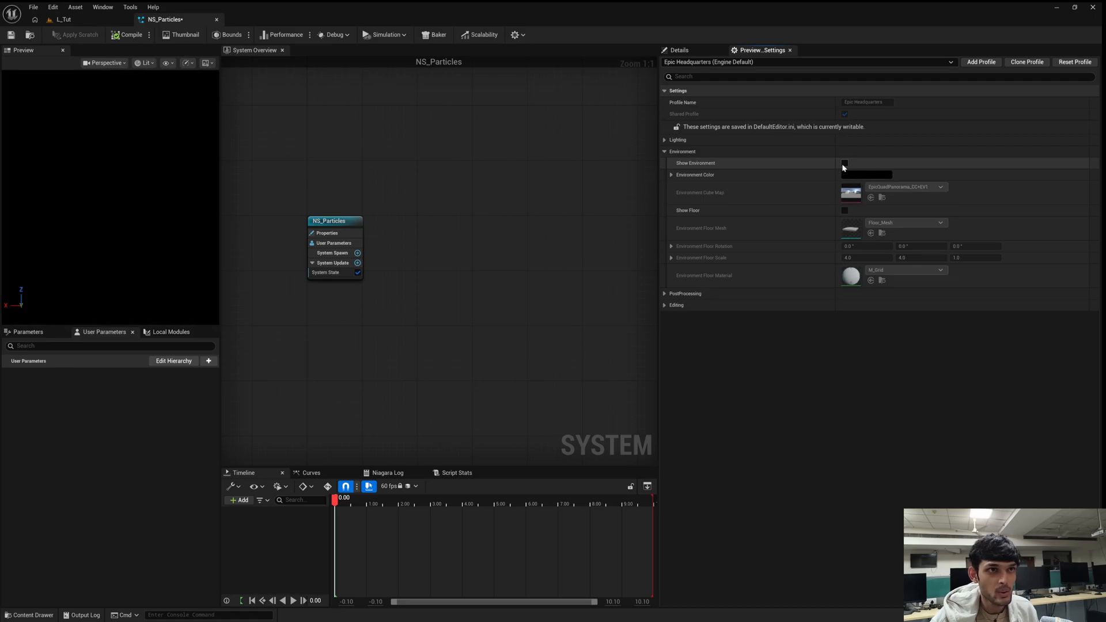
left_click(864, 174)
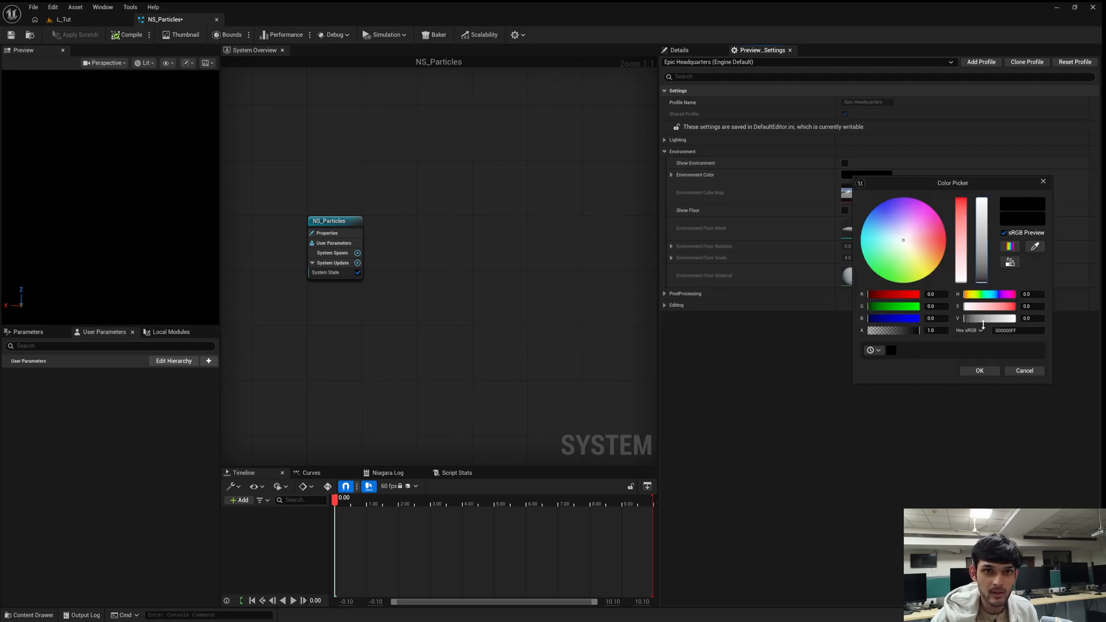
left_click(980, 371)
left_click(845, 164)
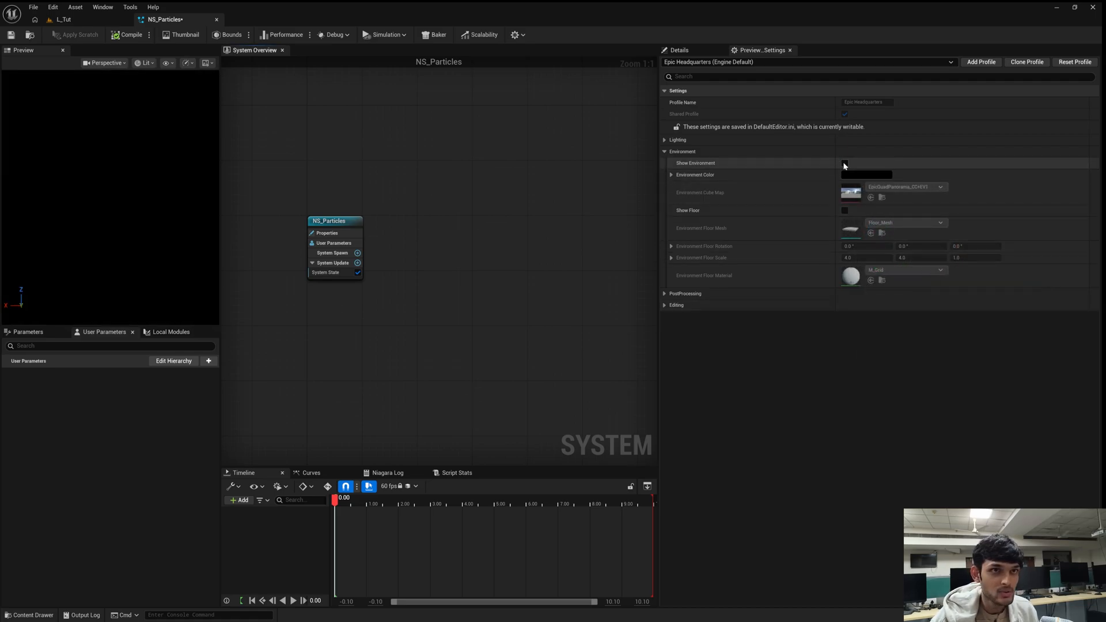
left_click_drag(102, 182, 60, 182)
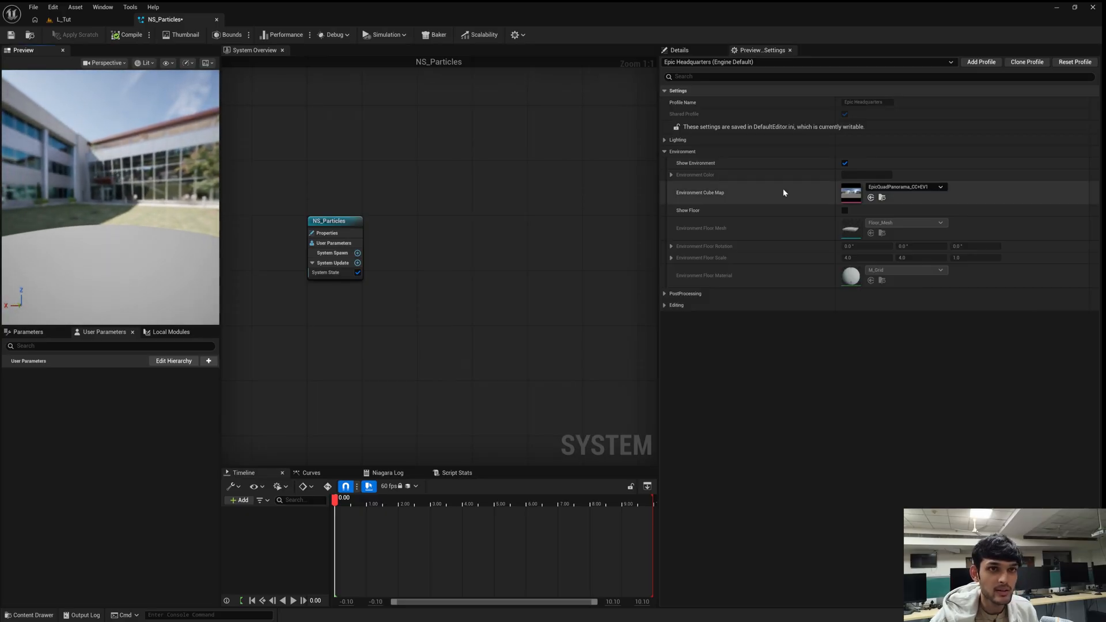
left_click(845, 163)
Add a minimal emitter to the NS_Particles system graph.
right_click_drag(443, 229, 474, 254)
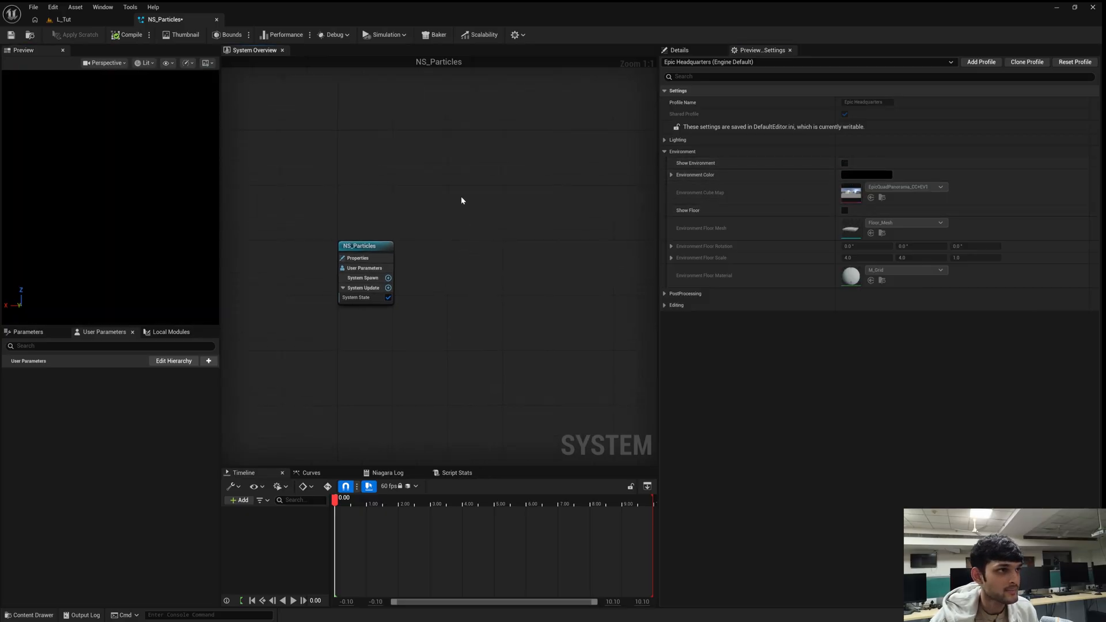
right_click(467, 206)
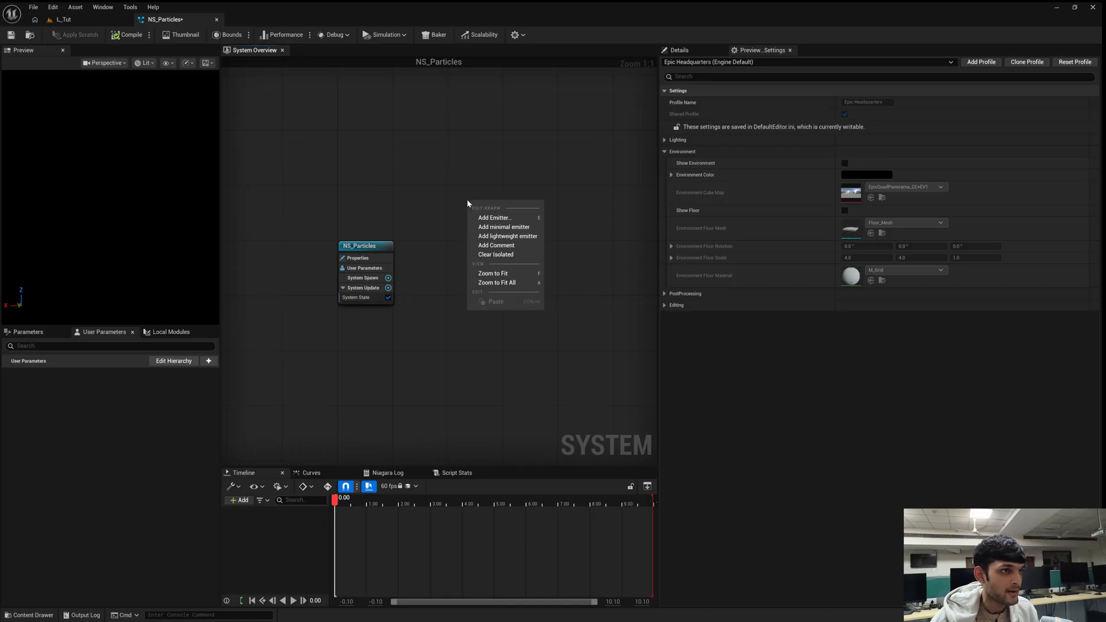
left_click(500, 228)
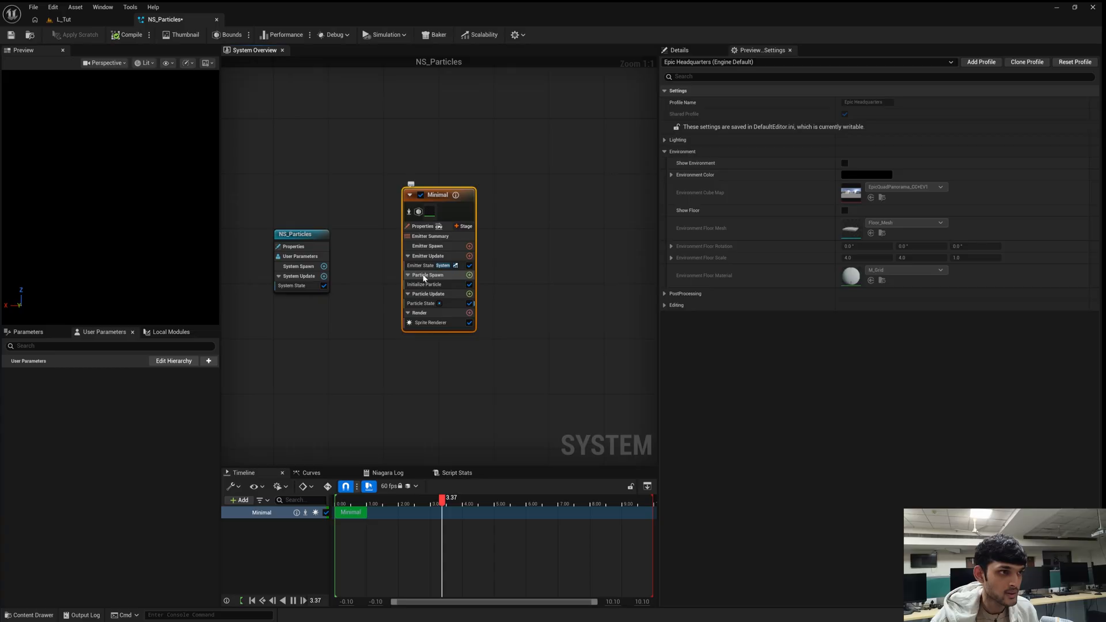
Add a Spawn Rate module to the emitter's Emitter Update stage and set its SpawnRate to 5.
left_click(427, 256)
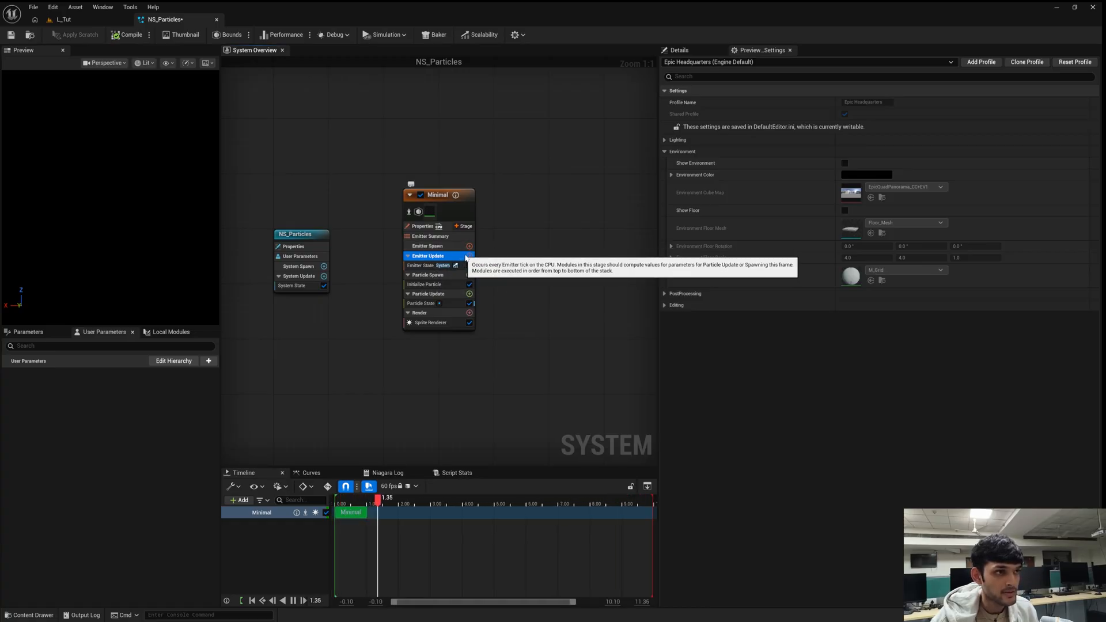
left_click(469, 257)
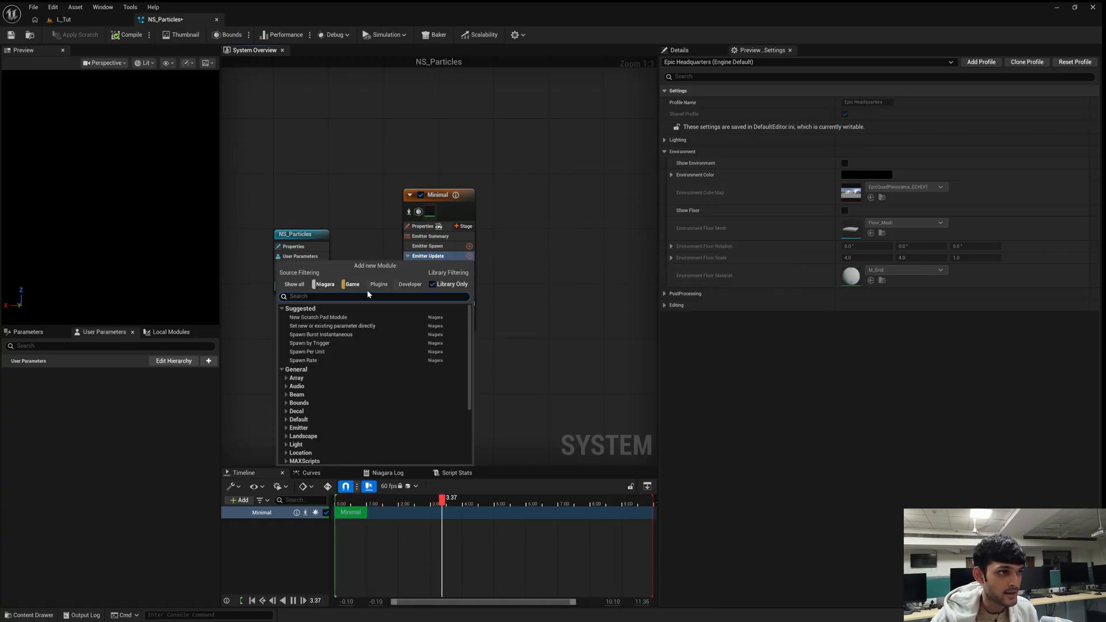
type("spawn")
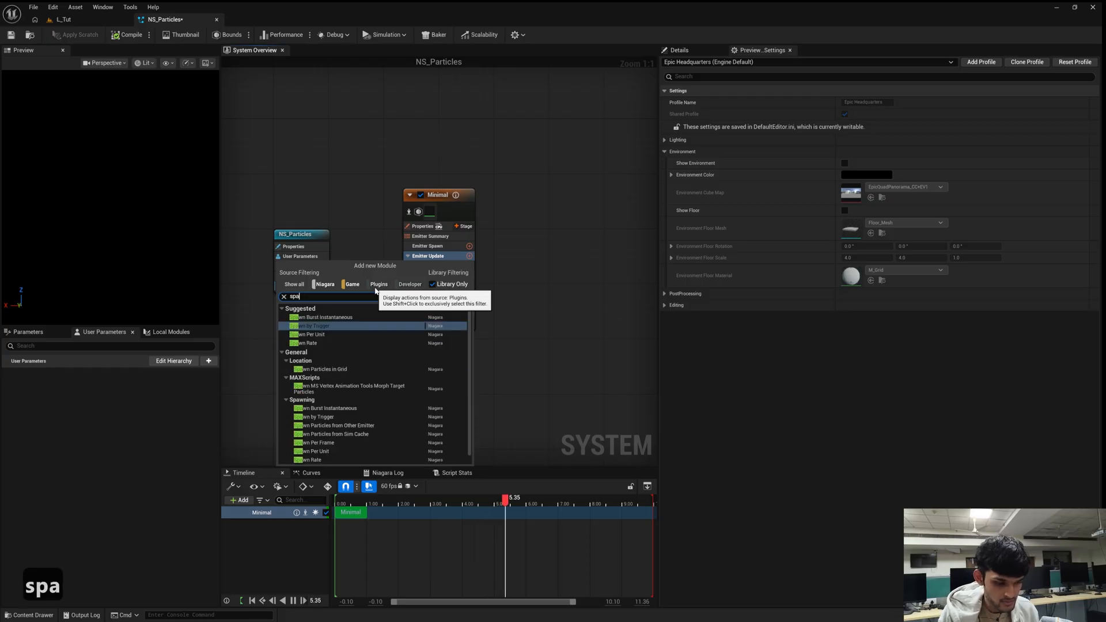
left_click(325, 343)
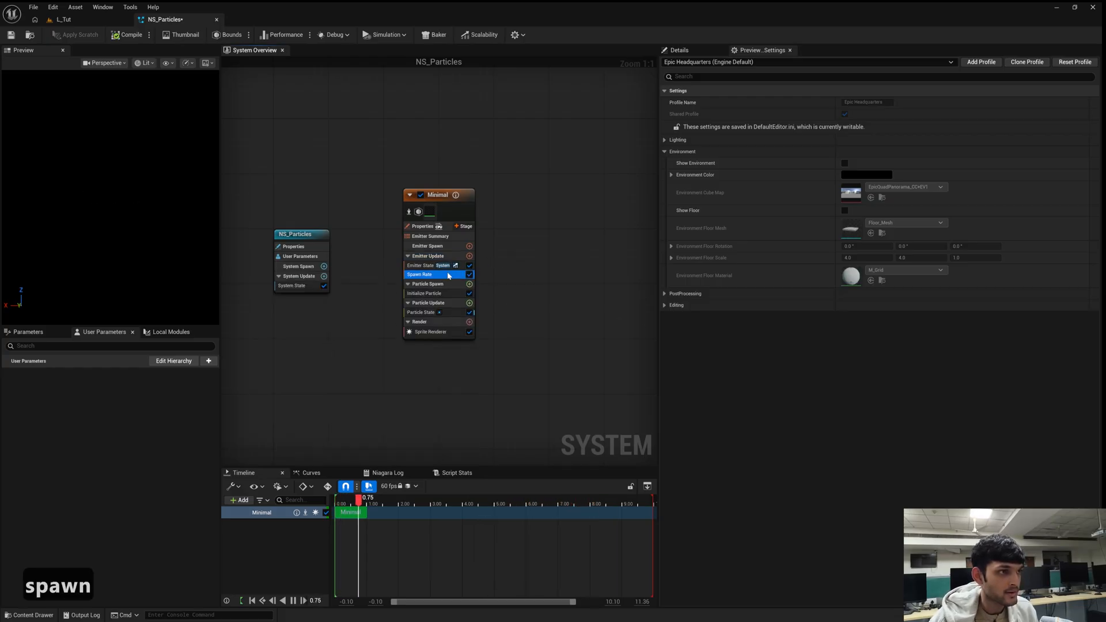
left_click(679, 50)
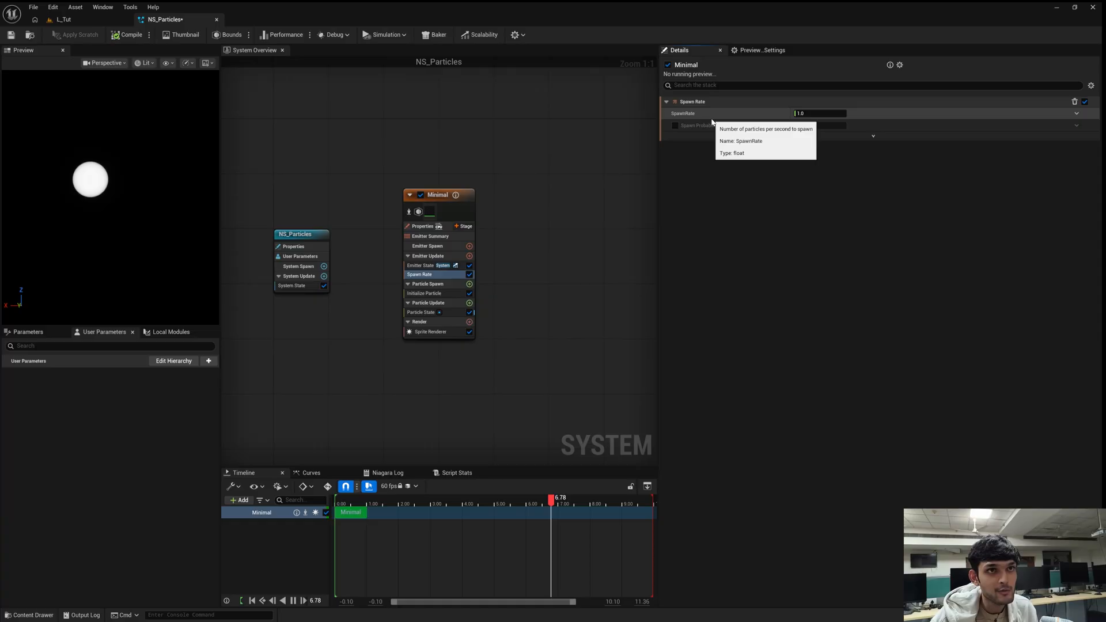
left_click(805, 113)
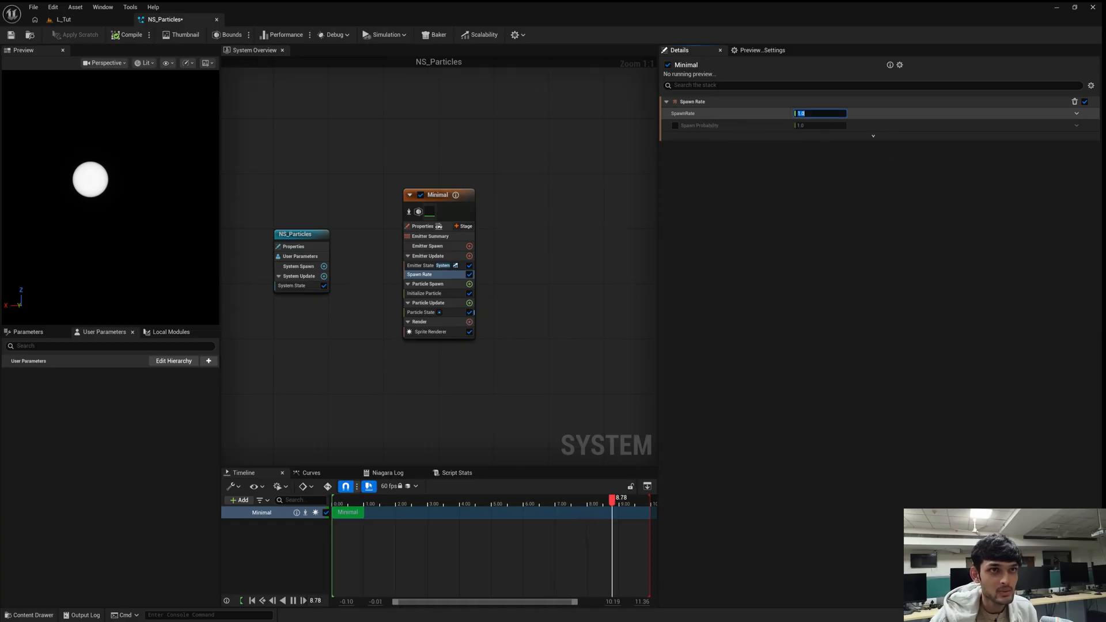
type("5")
key("Return")
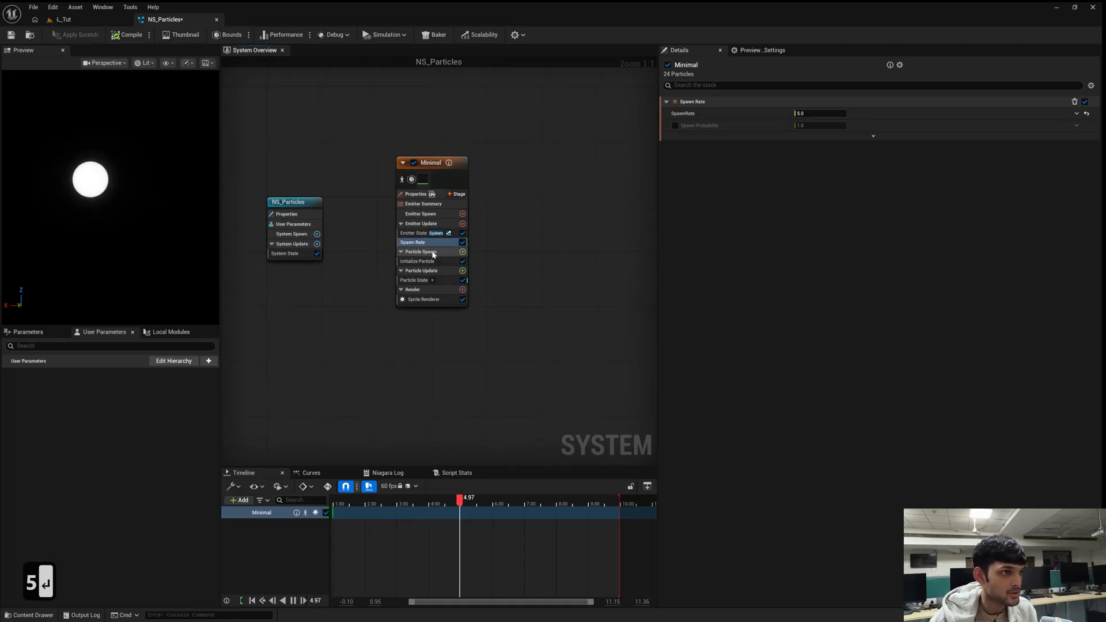
Add a Shape Location module to the emitter's Particle Spawn stage.
left_click(432, 253)
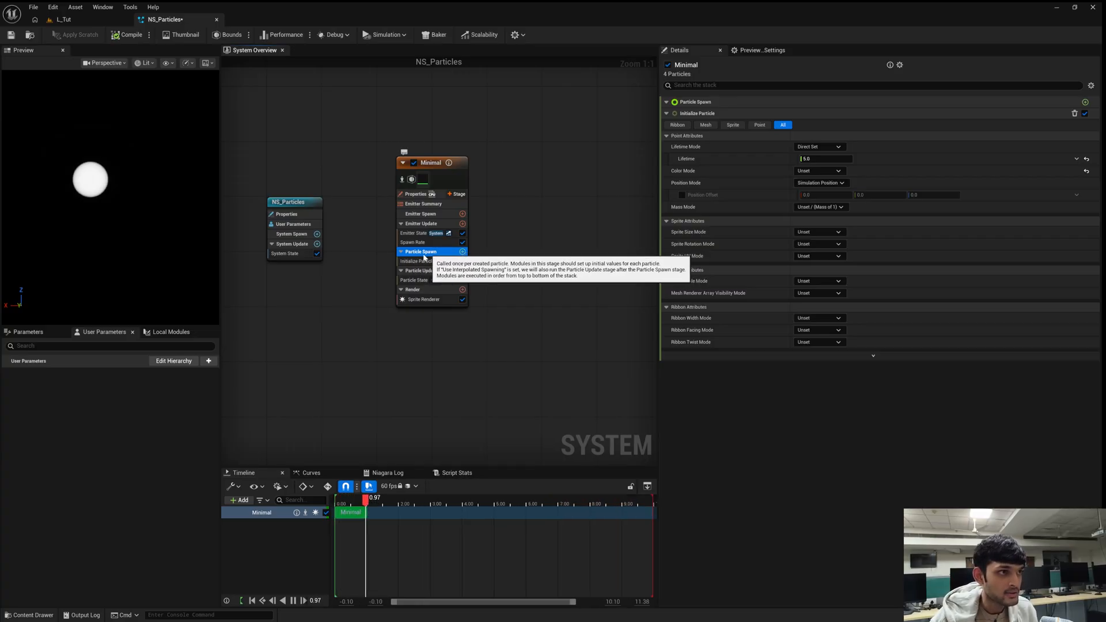
left_click(462, 252)
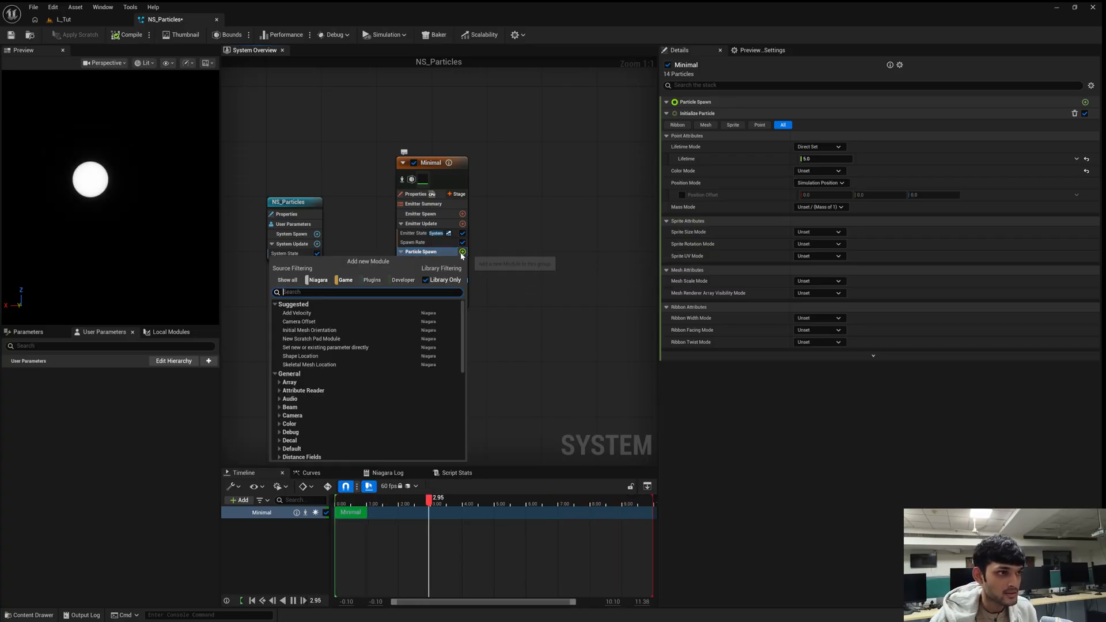
type("shapw")
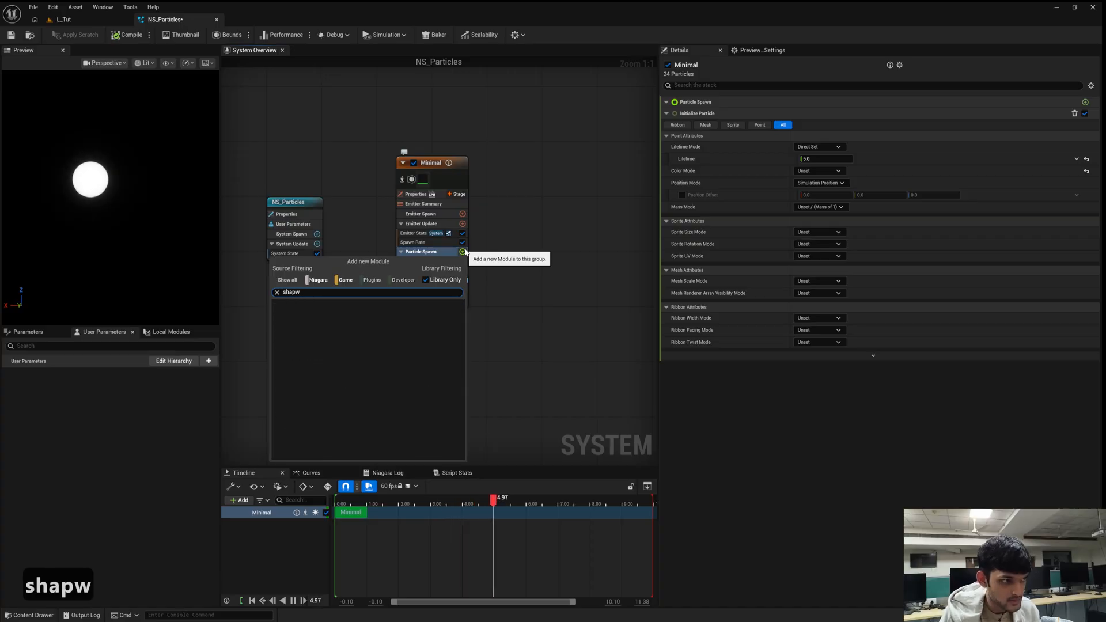
key("BackSpace")
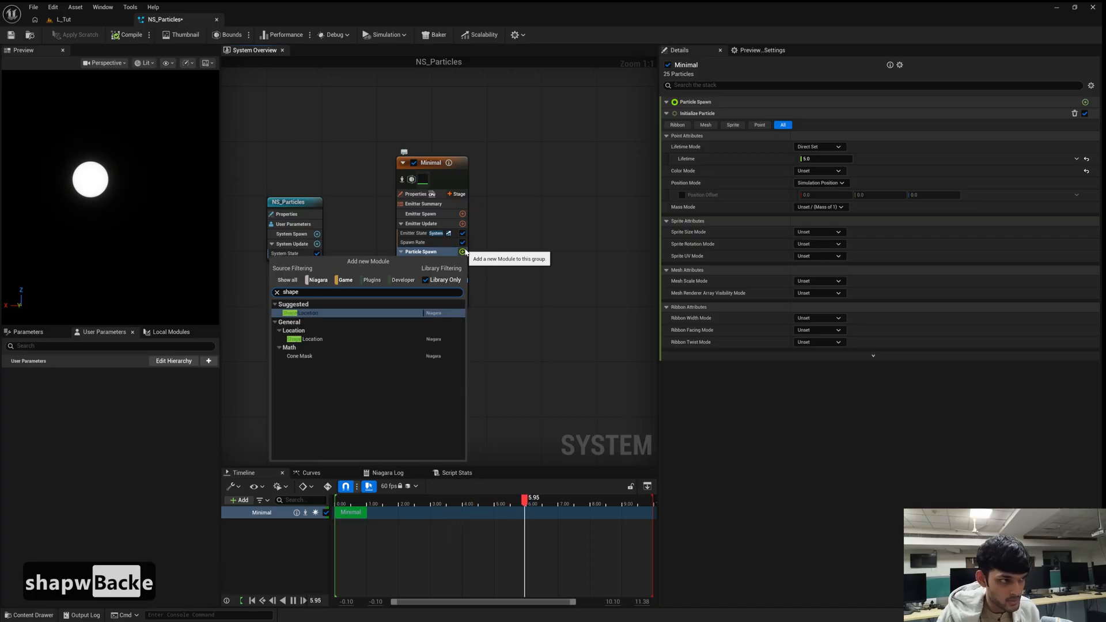
left_click(376, 313)
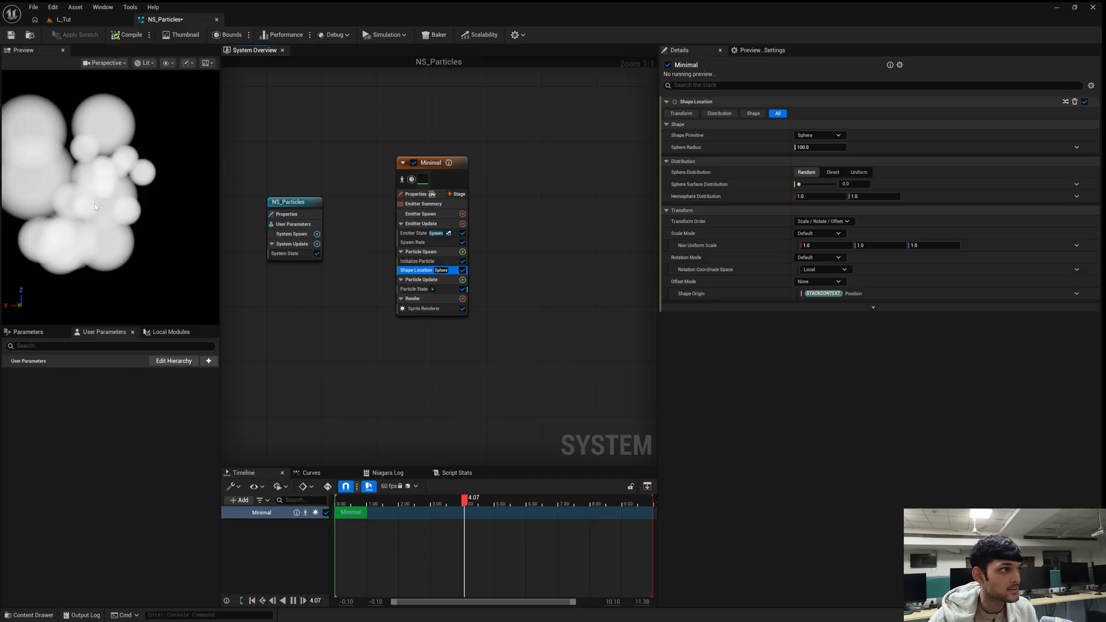
mouse_move(94, 203)
left_mouse_down()
mouse_move(115, 203)
mouse_move(96, 203)
left_mouse_up()
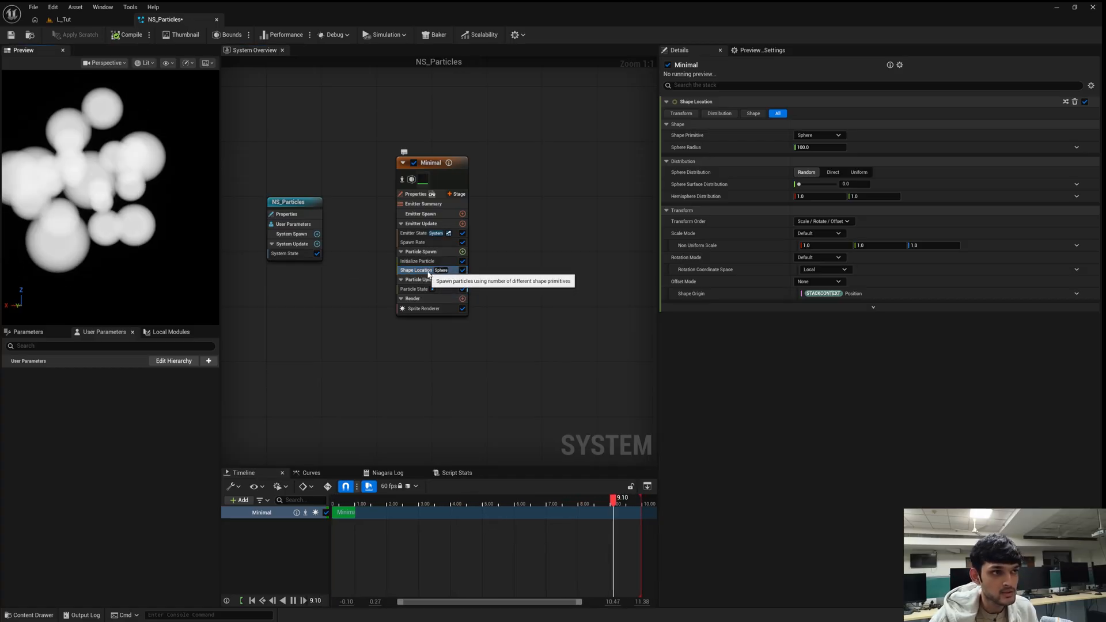
Set the Shape Location primitive to Box / Plane in Plane mode and check the particle spread in the preview.
left_click(819, 135)
left_click(812, 167)
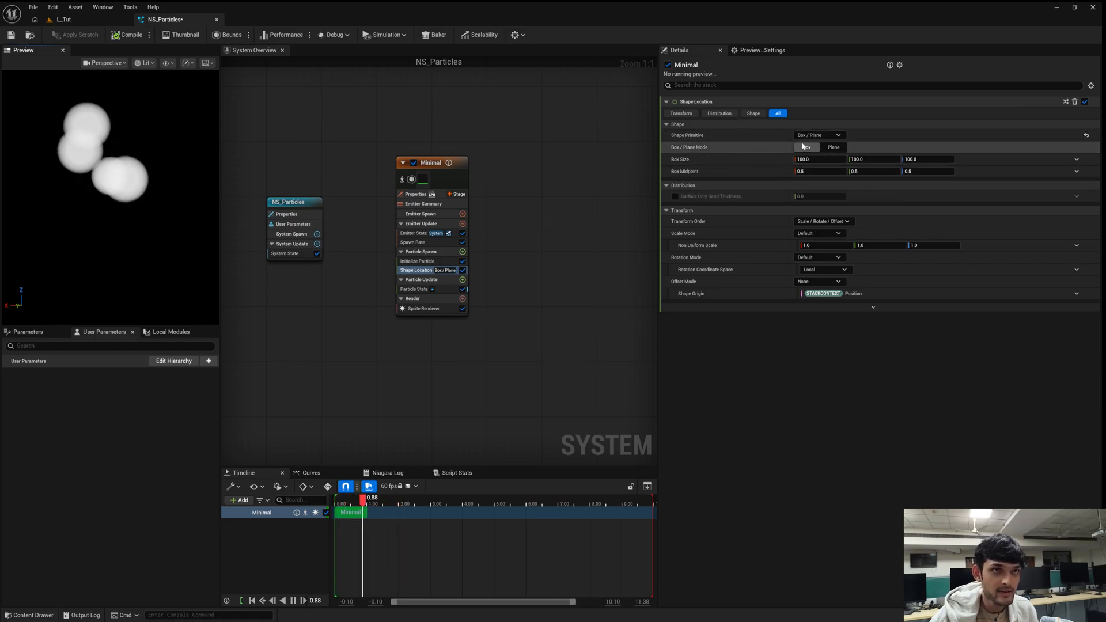
left_click(809, 135)
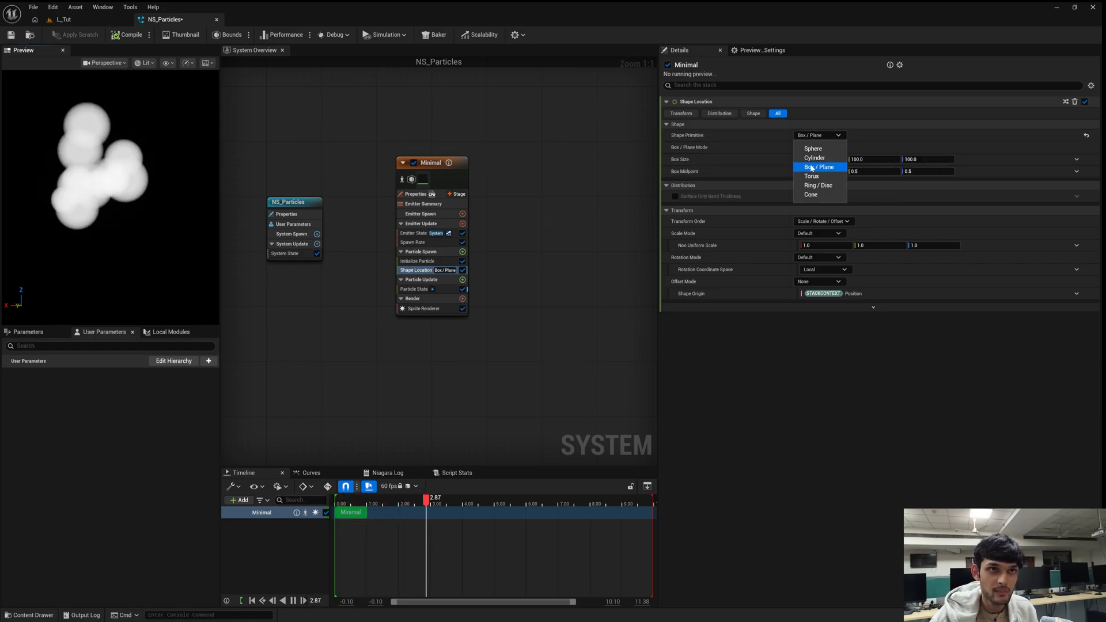
left_click(812, 167)
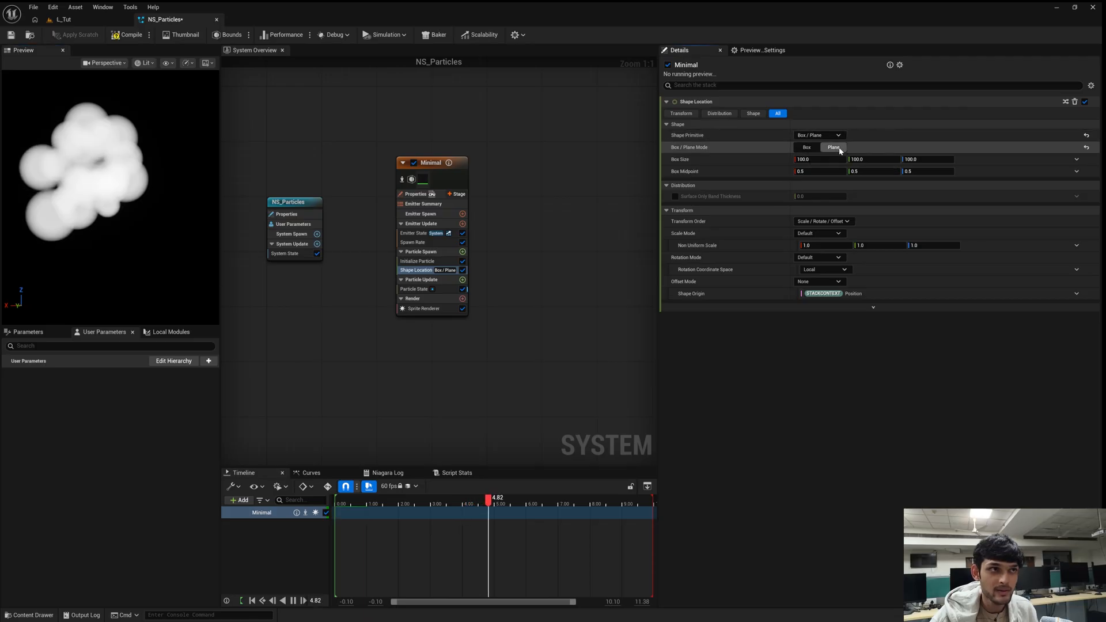
left_click(836, 148)
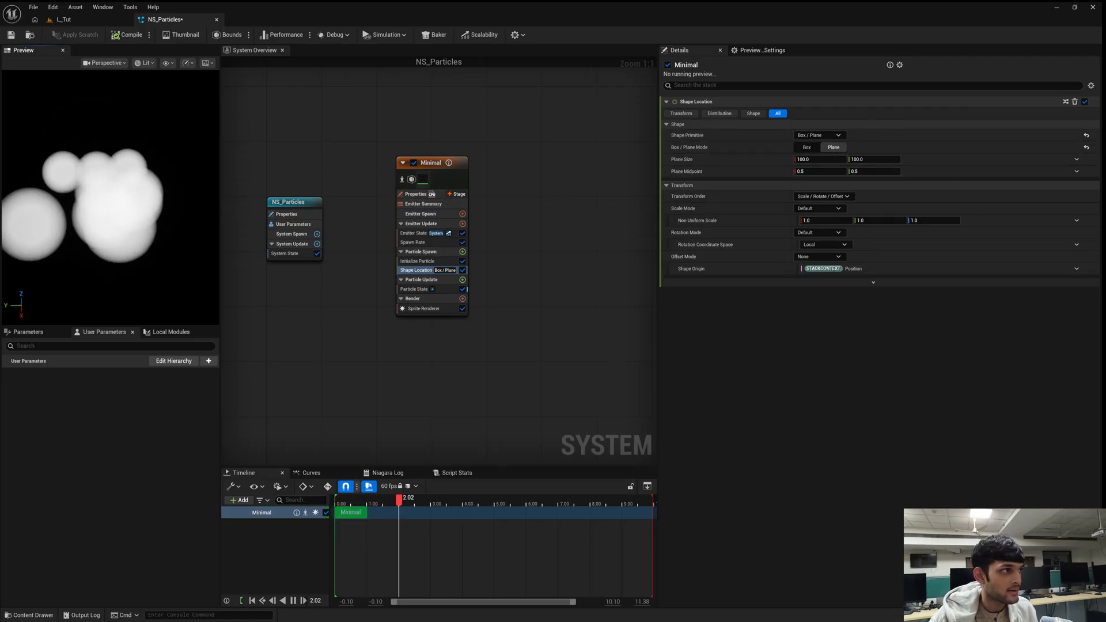
left_click_drag(73, 132, 12, 103)
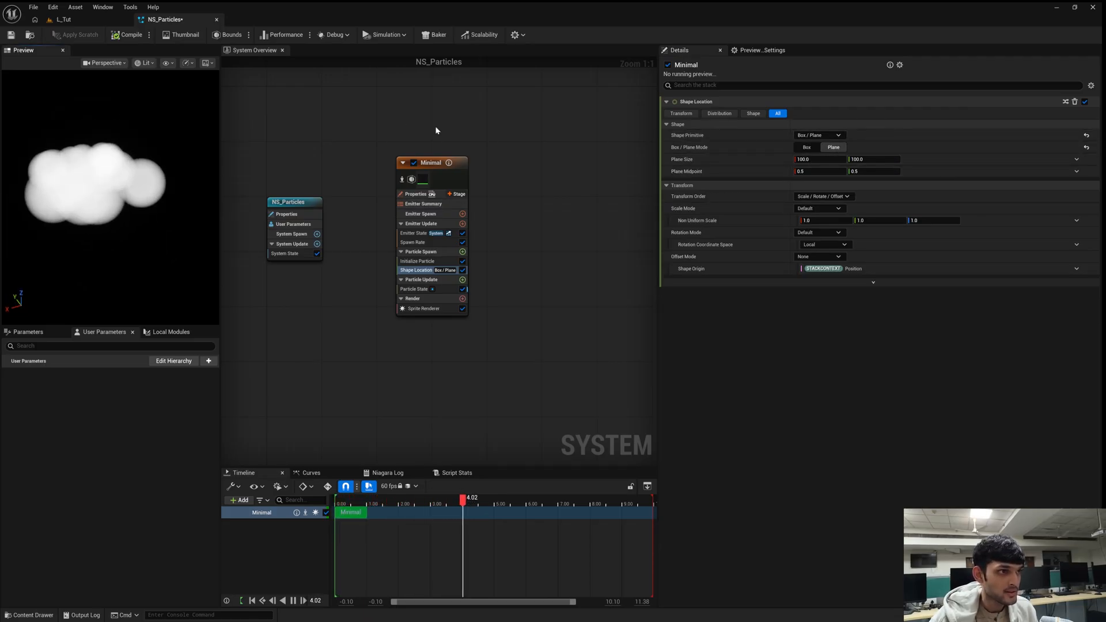
In Initialize Particle, set Sprite Size Mode to Uniform with a Uniform Sprite Size of about 8.94.
left_click(428, 262)
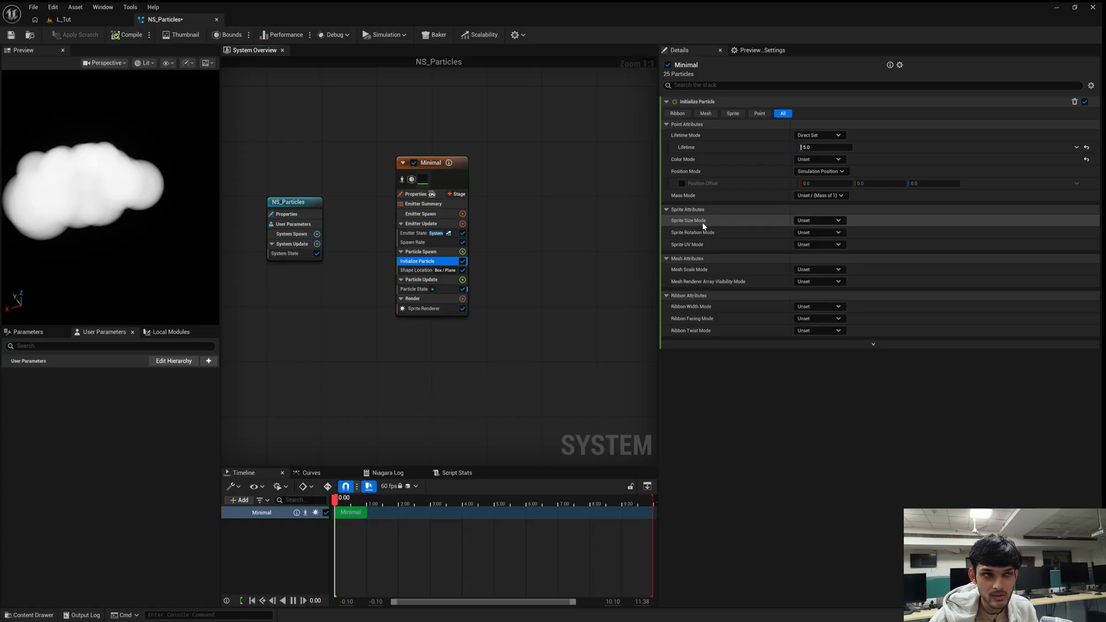
left_click(821, 221)
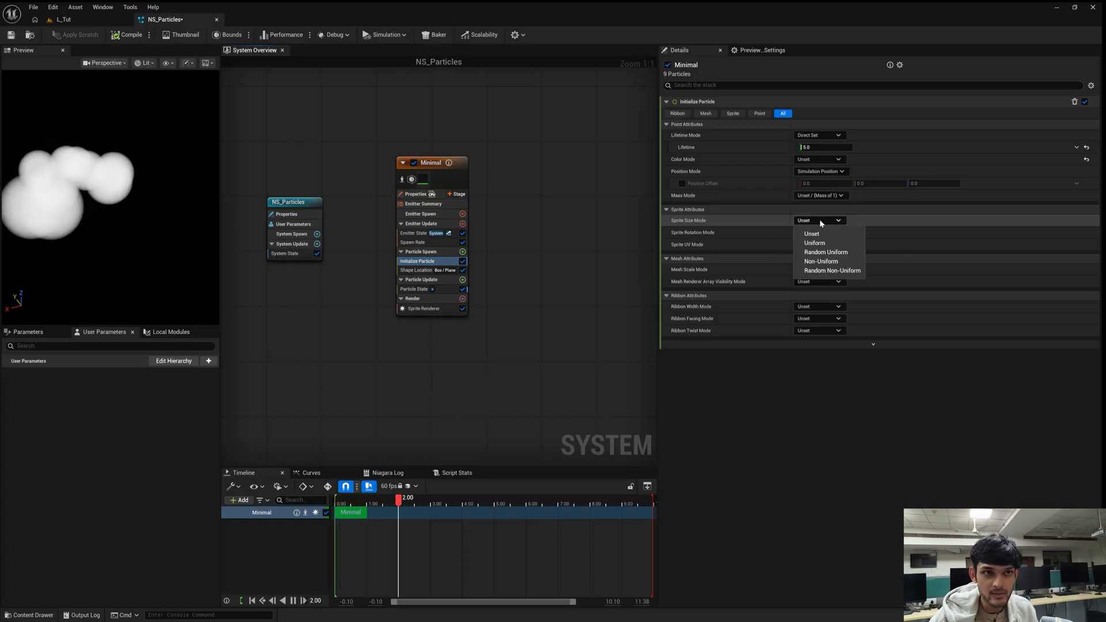
left_click(817, 246)
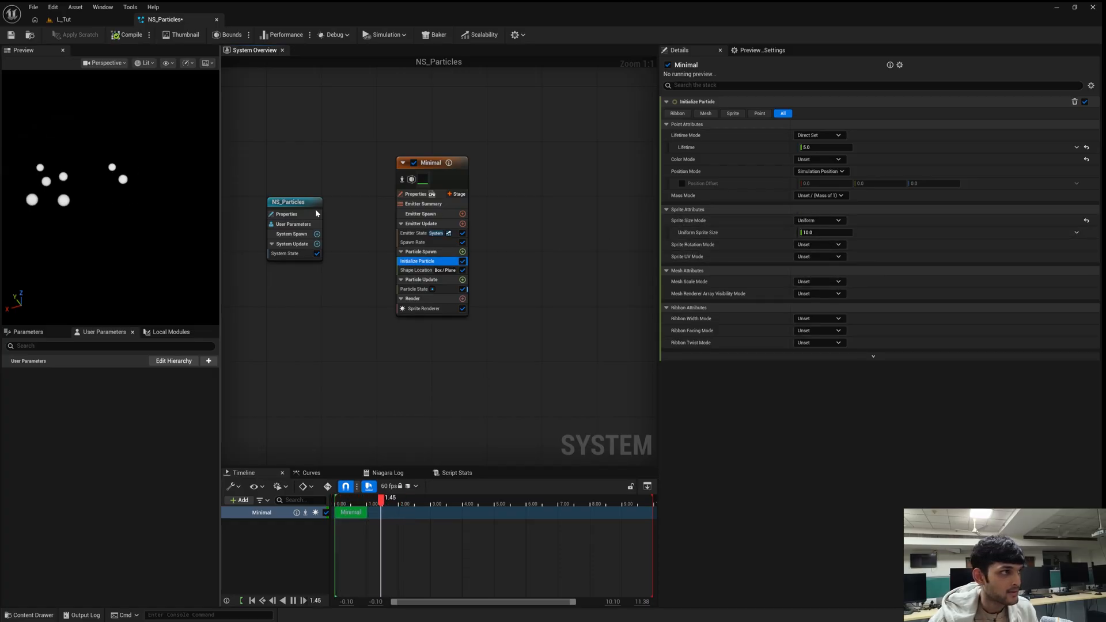
left_click_drag(827, 233, 806, 232)
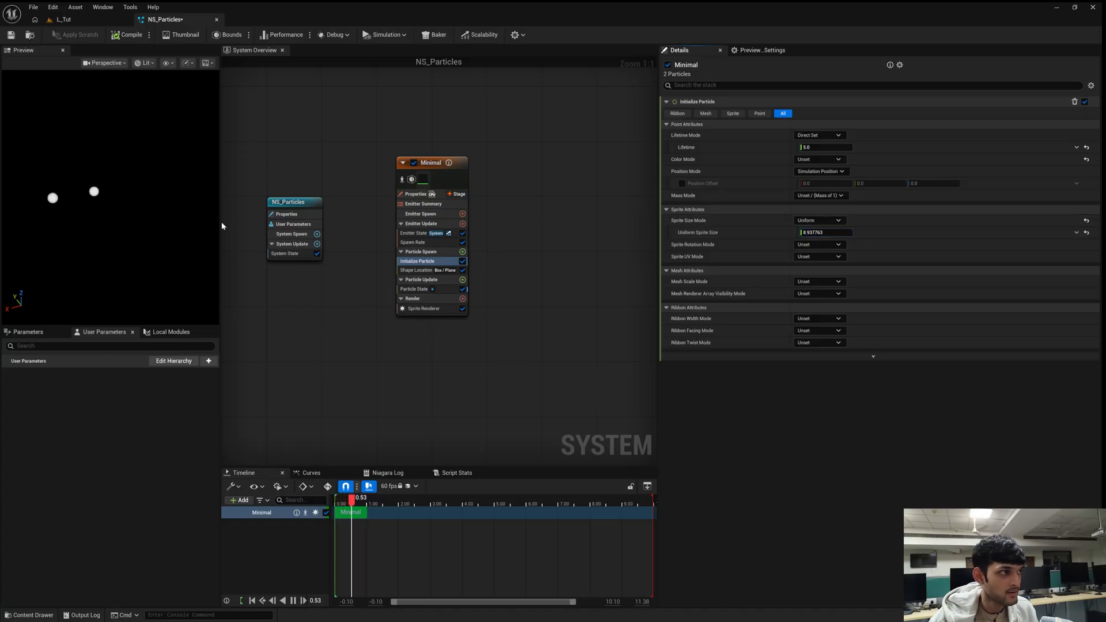
left_click_drag(109, 196, 129, 170)
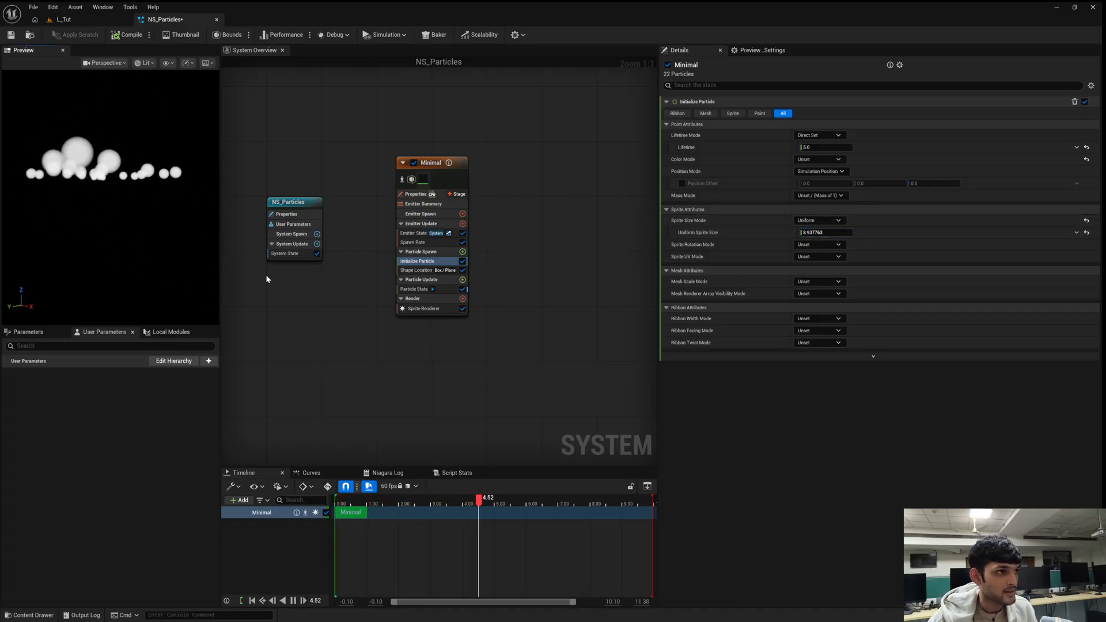
Add a Gravity Force module to the emitter's Particle Update stage and fix its missing dependency with Solve Forces and Velocity.
right_click_drag(365, 317, 341, 294)
left_click(395, 257)
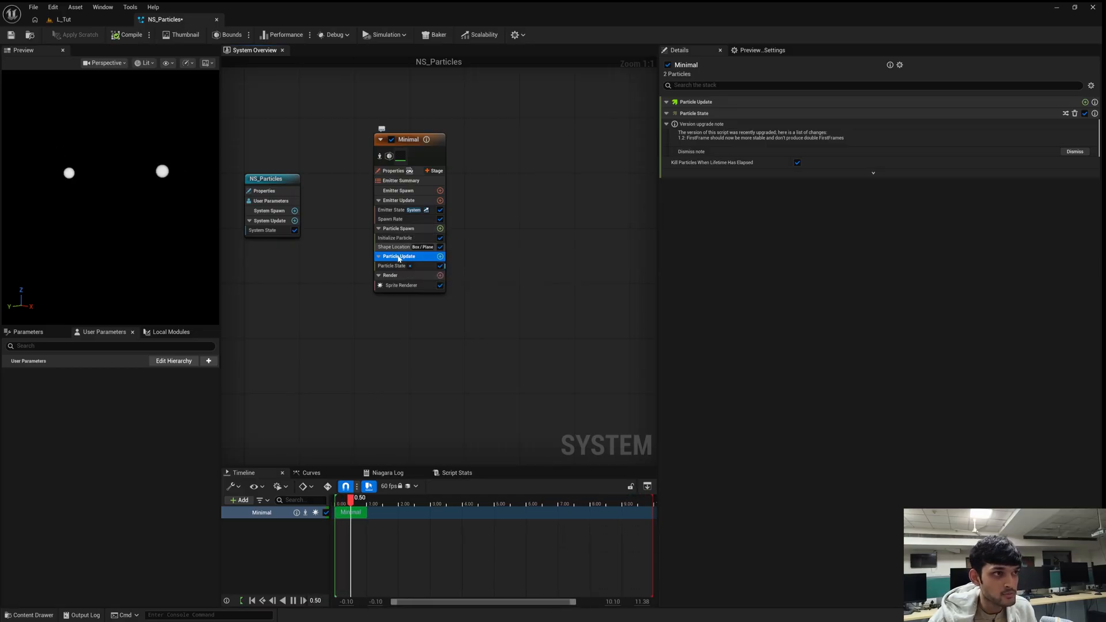
left_click(440, 257)
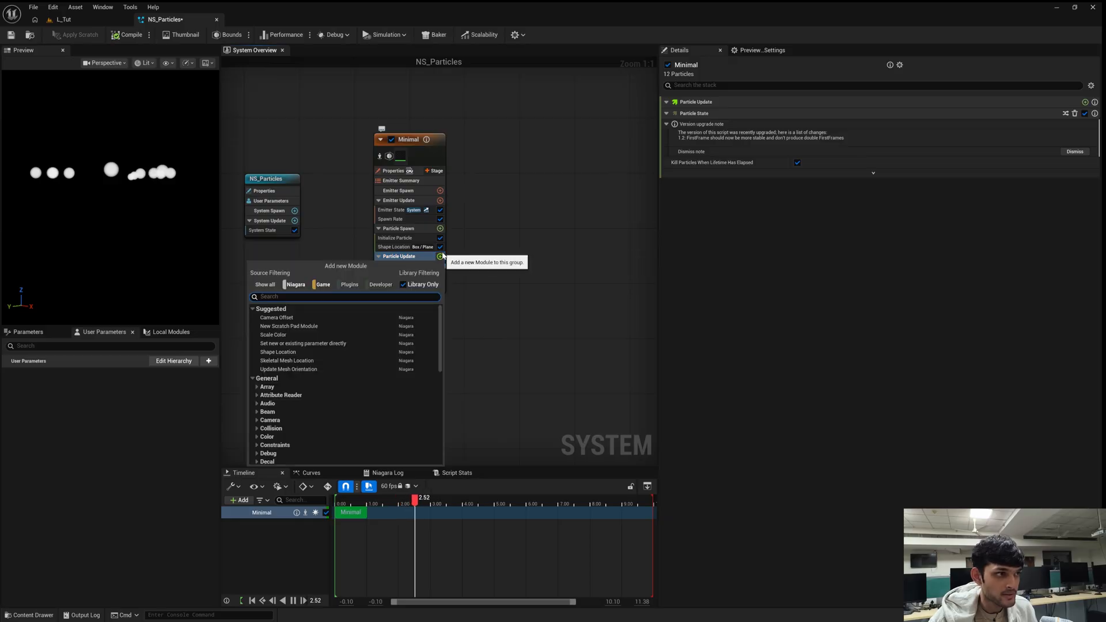
type("gravity")
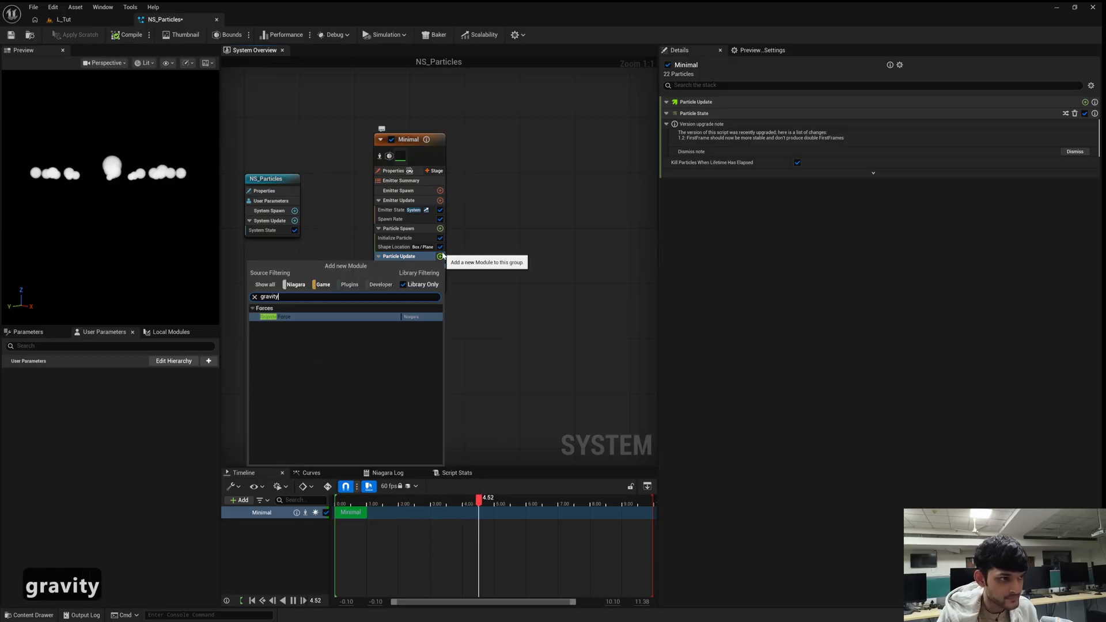
left_click(306, 319)
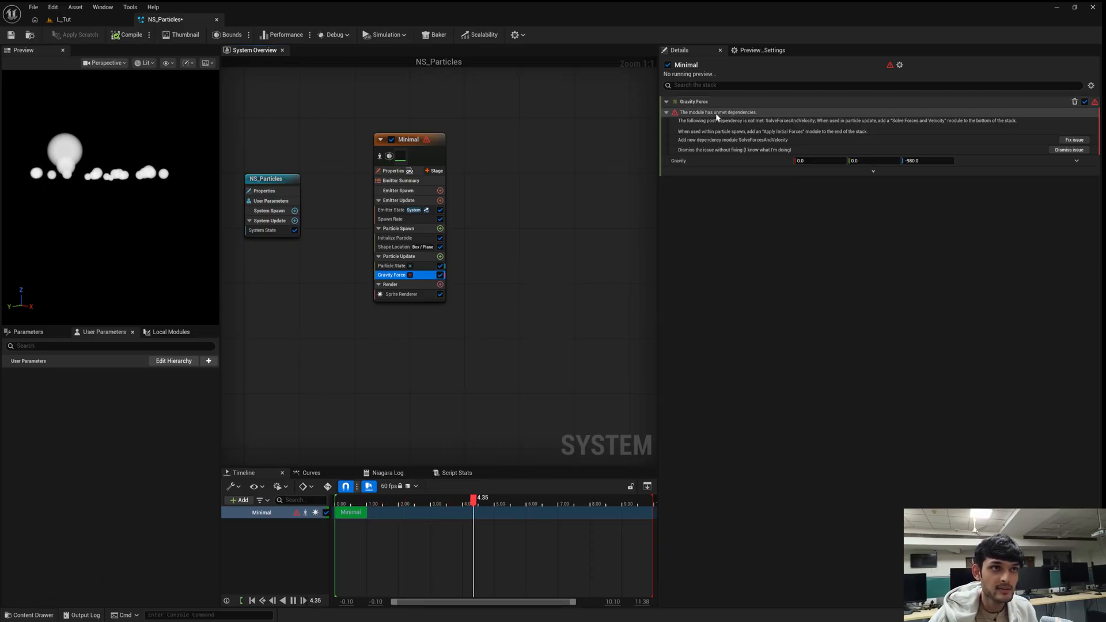
left_click(1073, 141)
Set the Gravity Force module's Z gravity to -200.
mouse_move(405, 288)
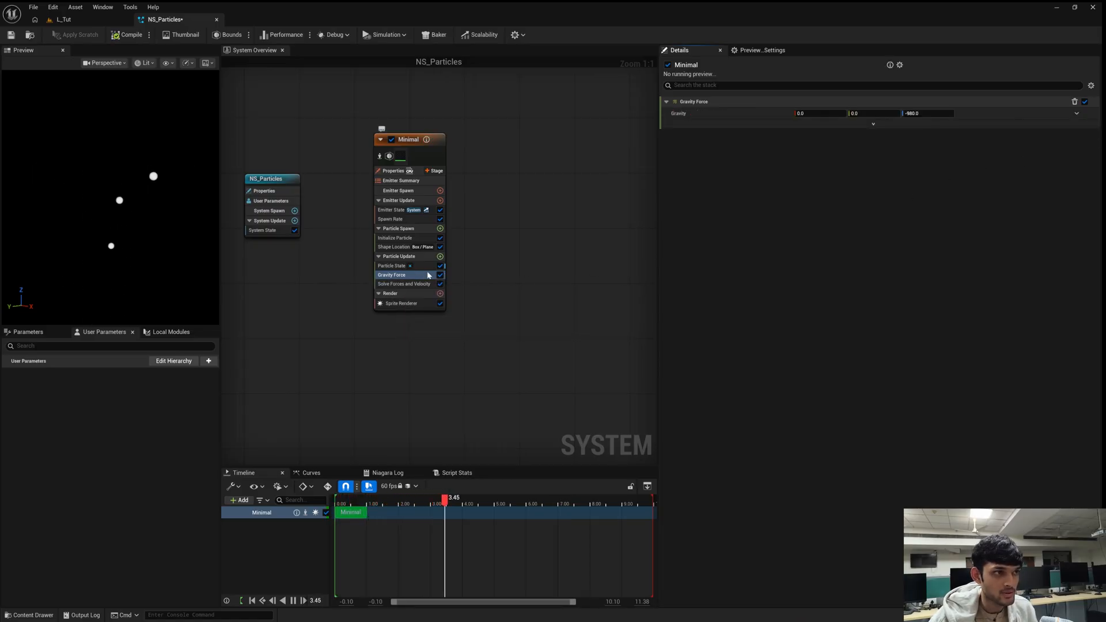
left_click(918, 114)
type("-")
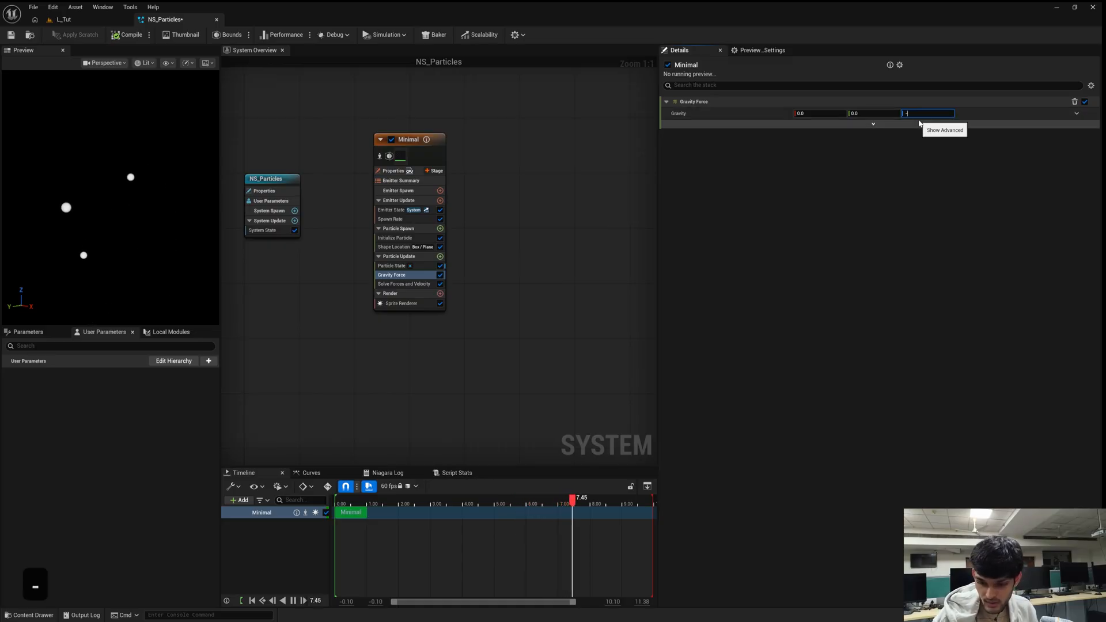
type("200")
key("Return")
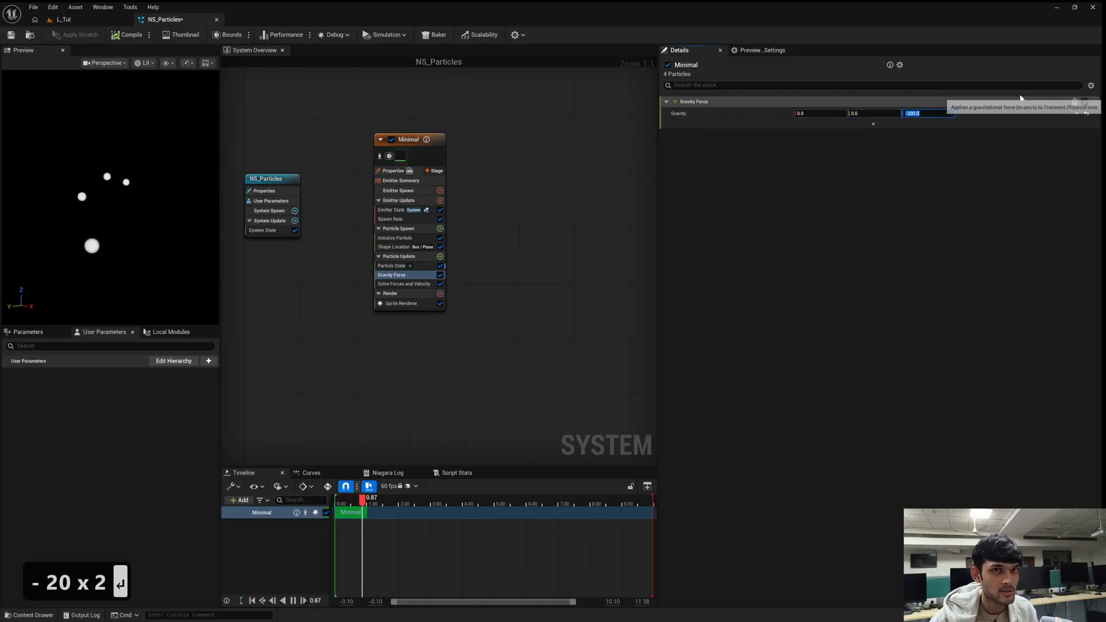
left_click(103, 238)
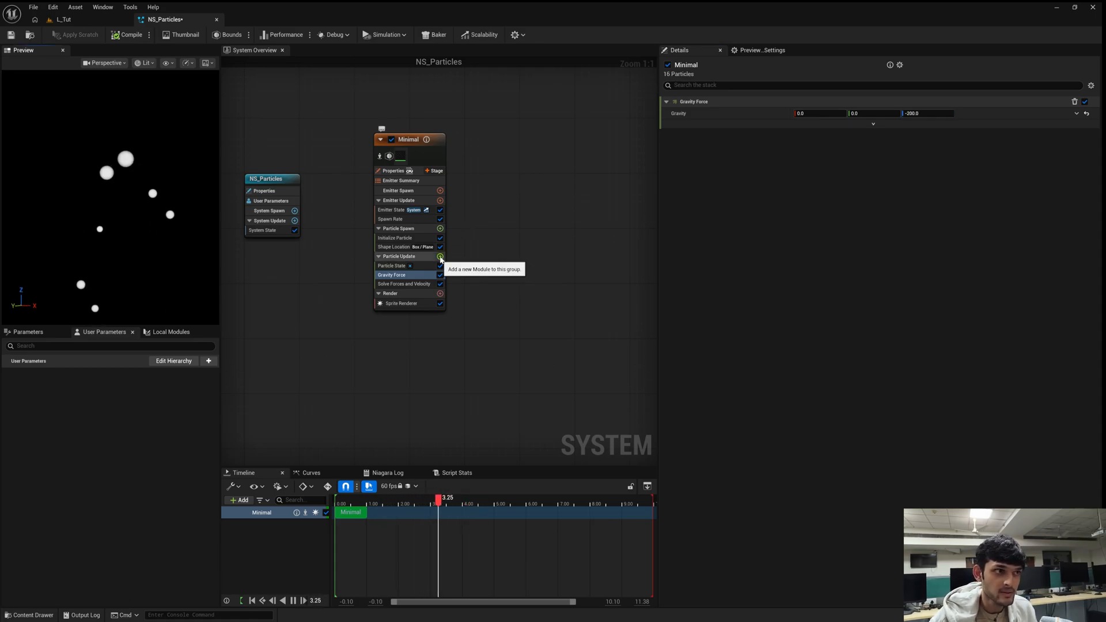
Add a Collision module to the emitter's Particle Update stage and enable Kill On Collision.
left_click(440, 258)
type("collisi")
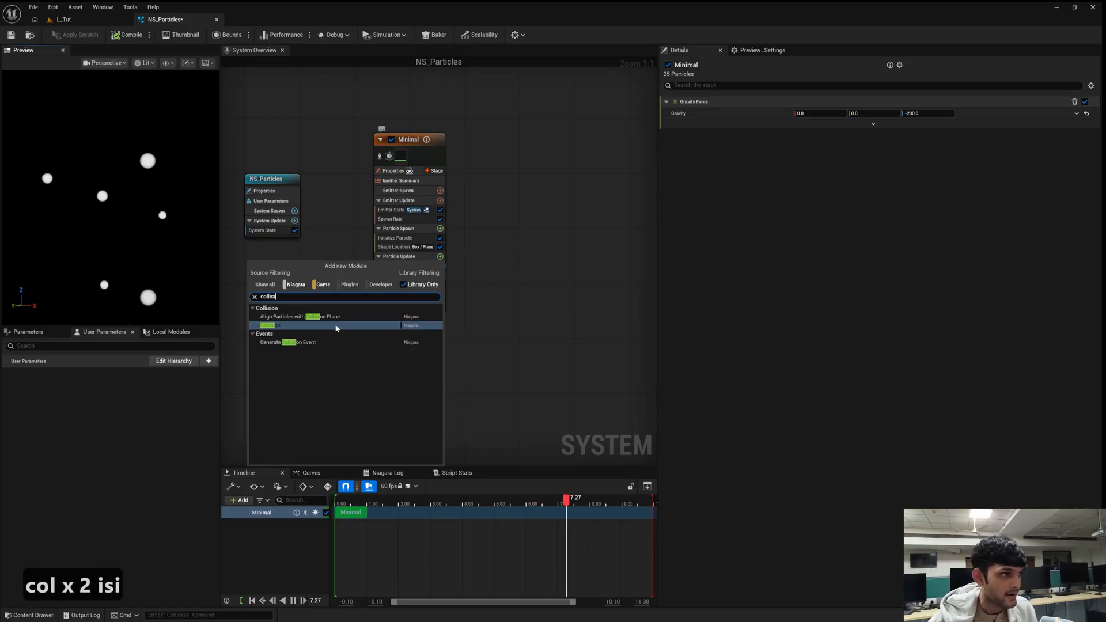
left_click(314, 326)
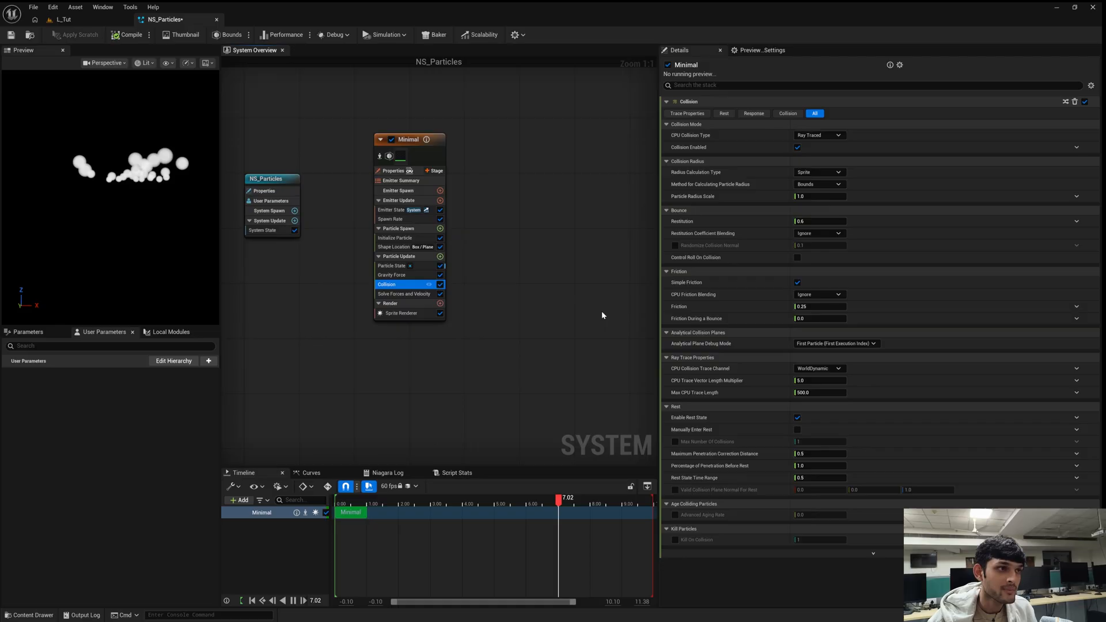
left_click(675, 540)
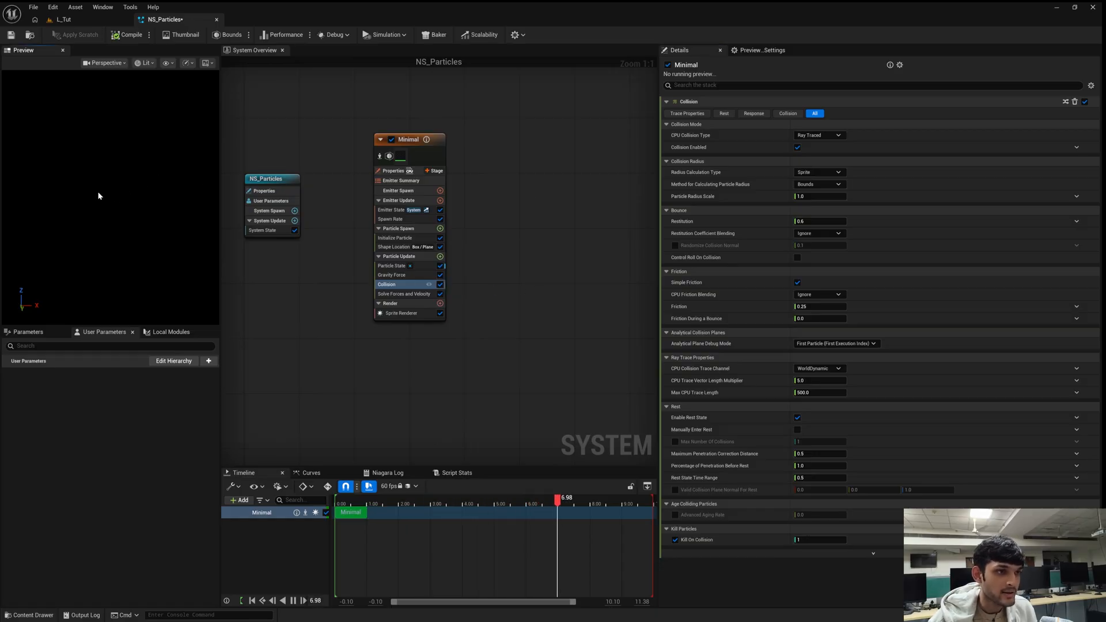
Add an Export Particle Data to Blueprint module to the emitter's Particle Update stage.
right_click_drag(378, 292, 381, 275)
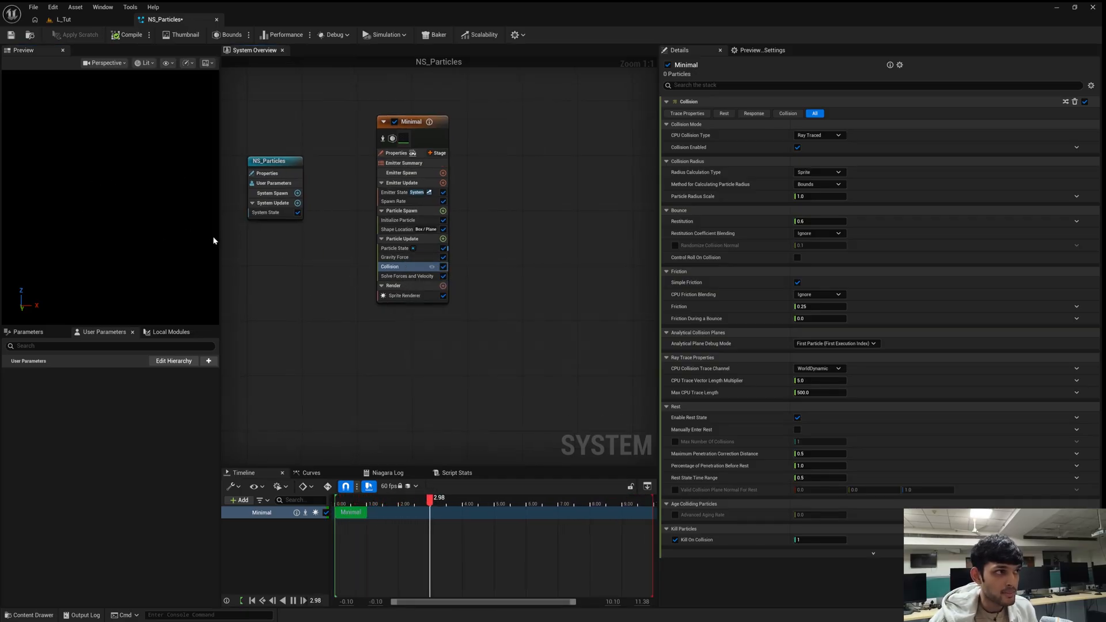
left_click(443, 239)
left_click(475, 269)
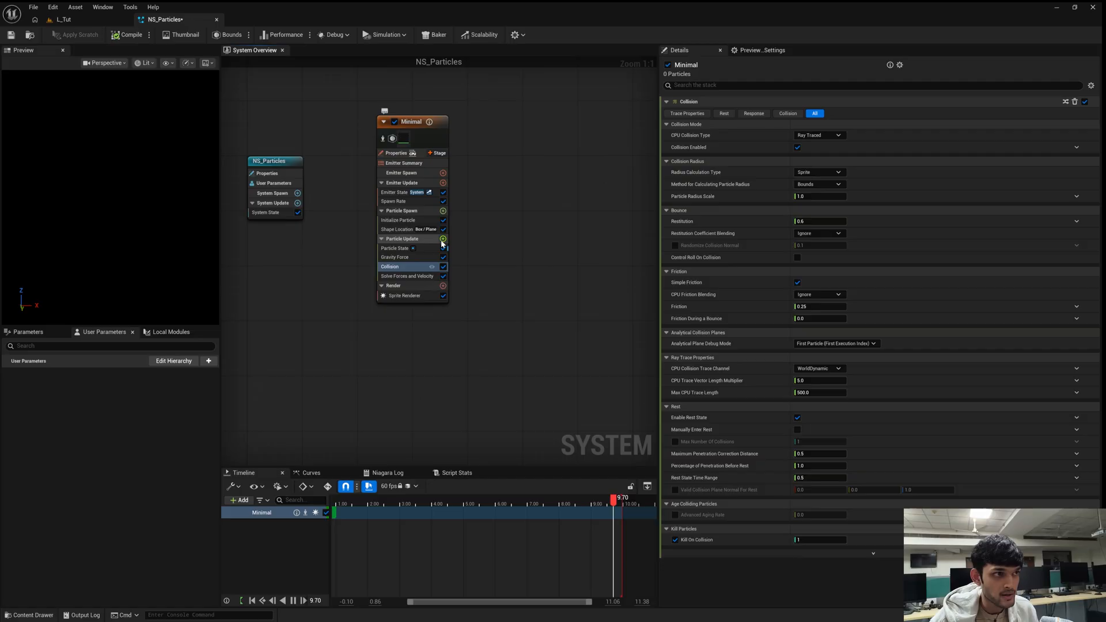
left_click(443, 239)
type("bluepr")
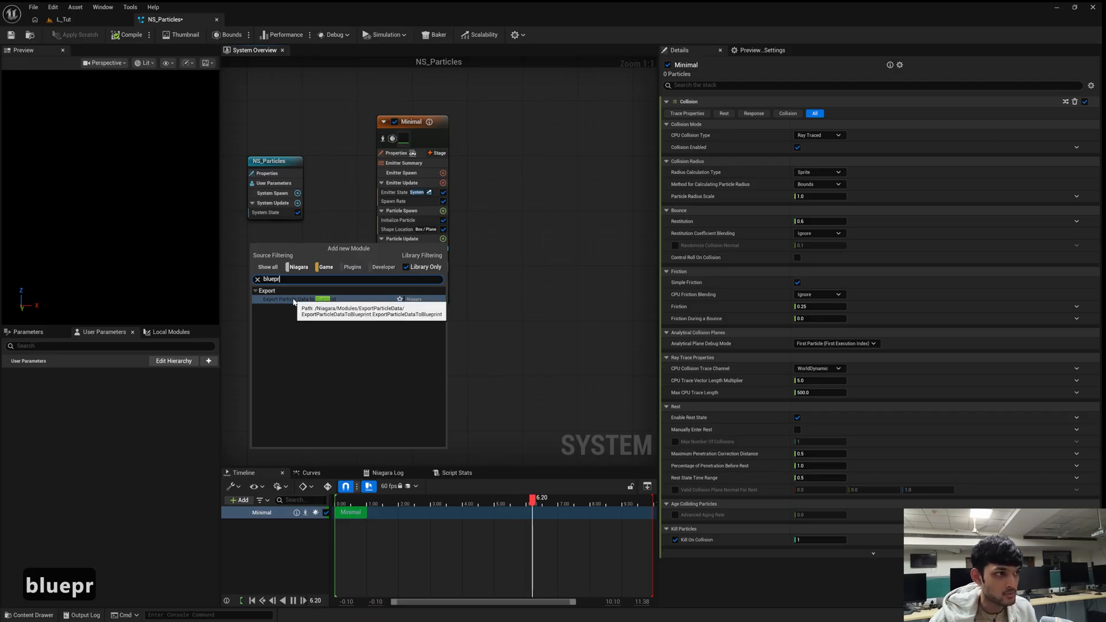
left_click(300, 300)
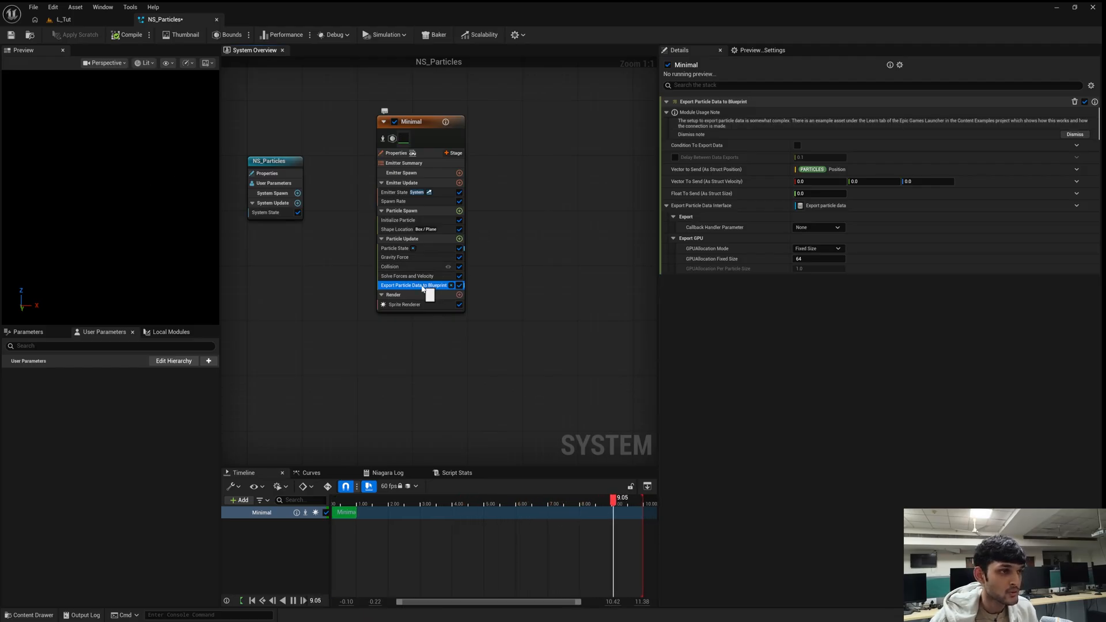
Link the export module's Condition To Export Data to the Collision output CollisionValid.
right_click_drag(592, 193, 576, 223)
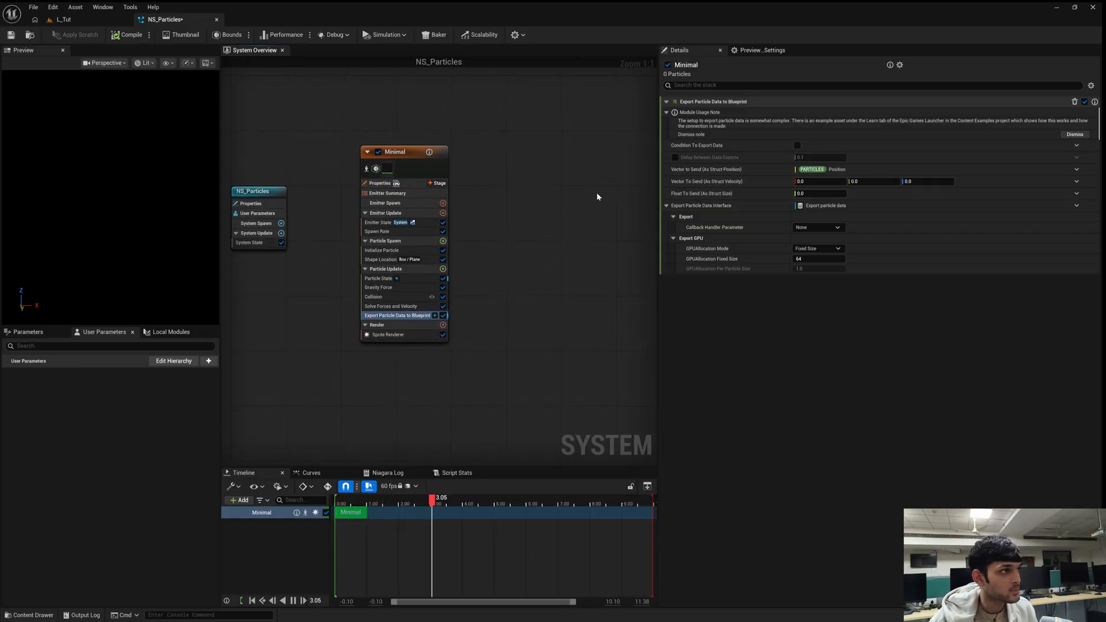
right_click_drag(598, 196, 639, 173)
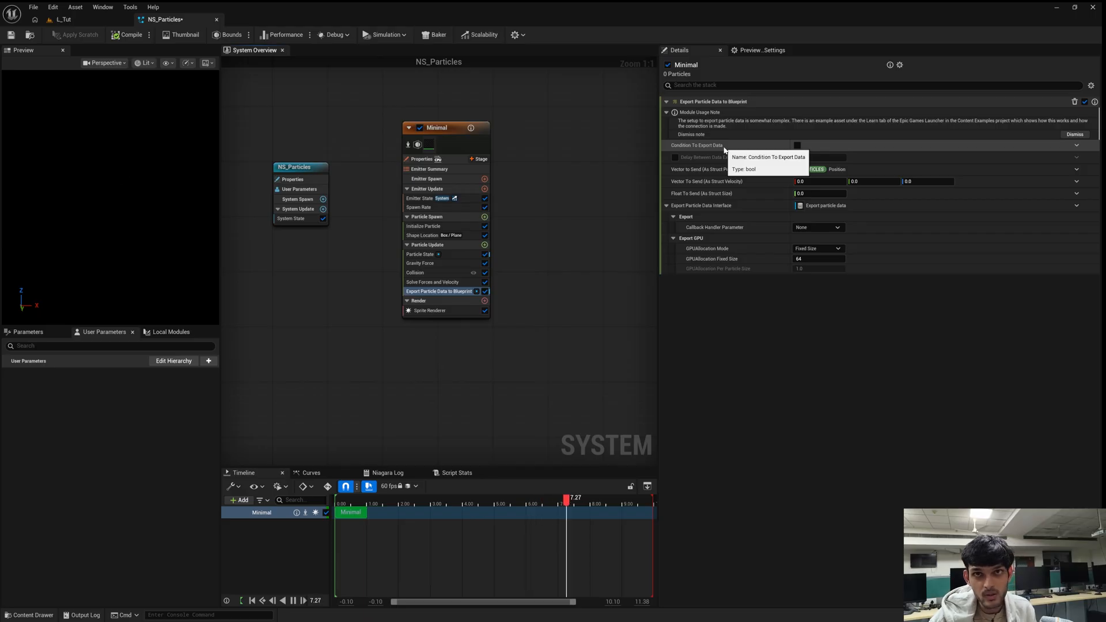
left_click(1076, 147)
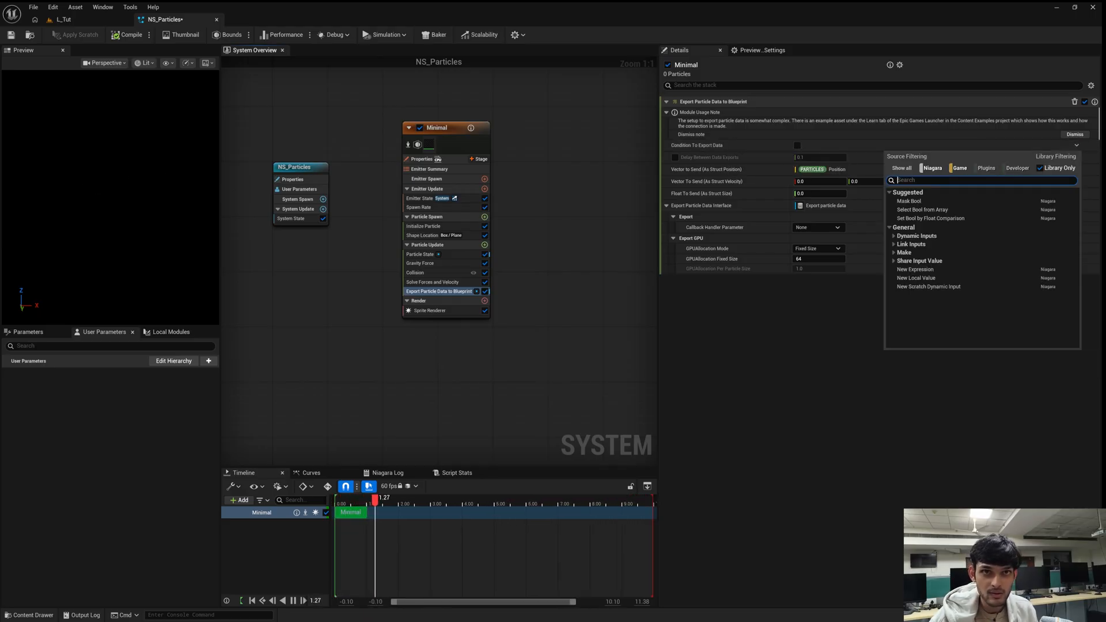
type("collision")
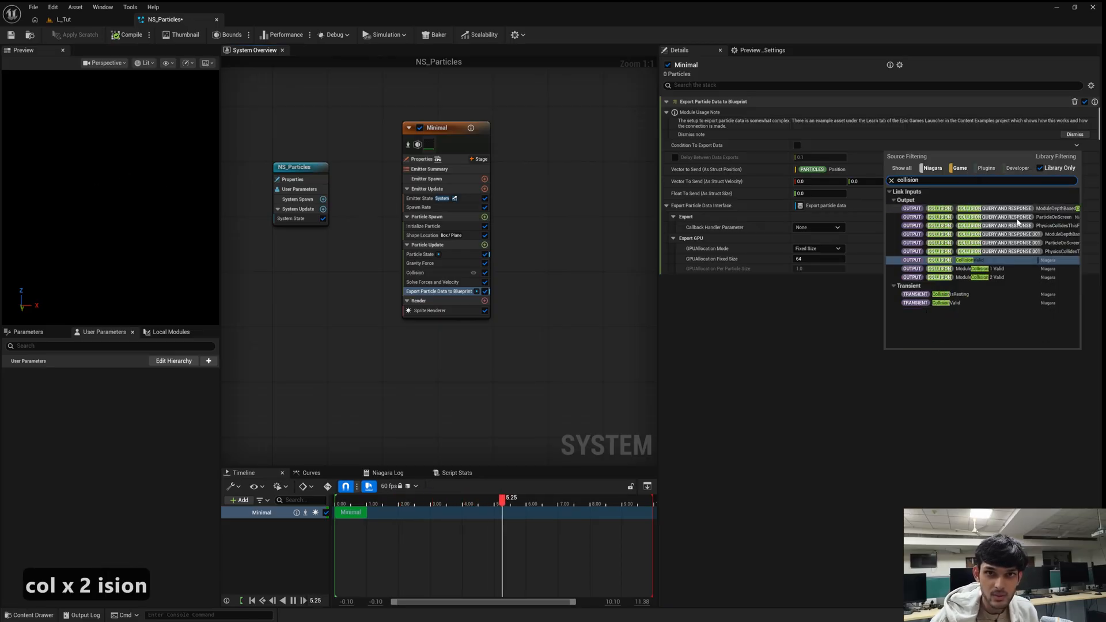
left_click(983, 263)
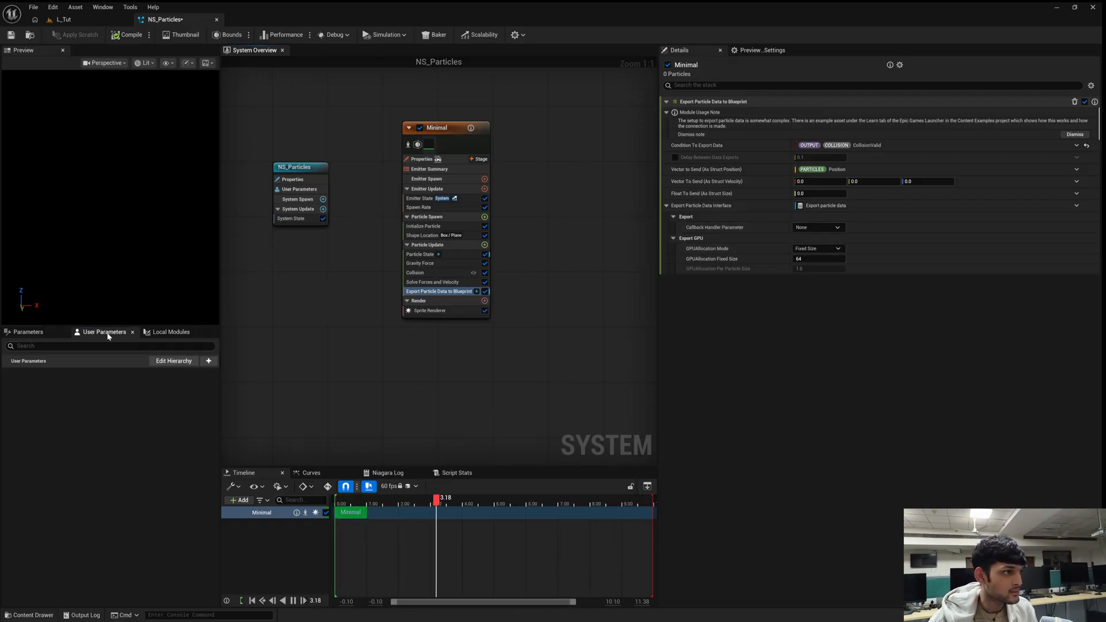
Create a new user parameter of type Object in the Niagara system.
left_click(101, 8)
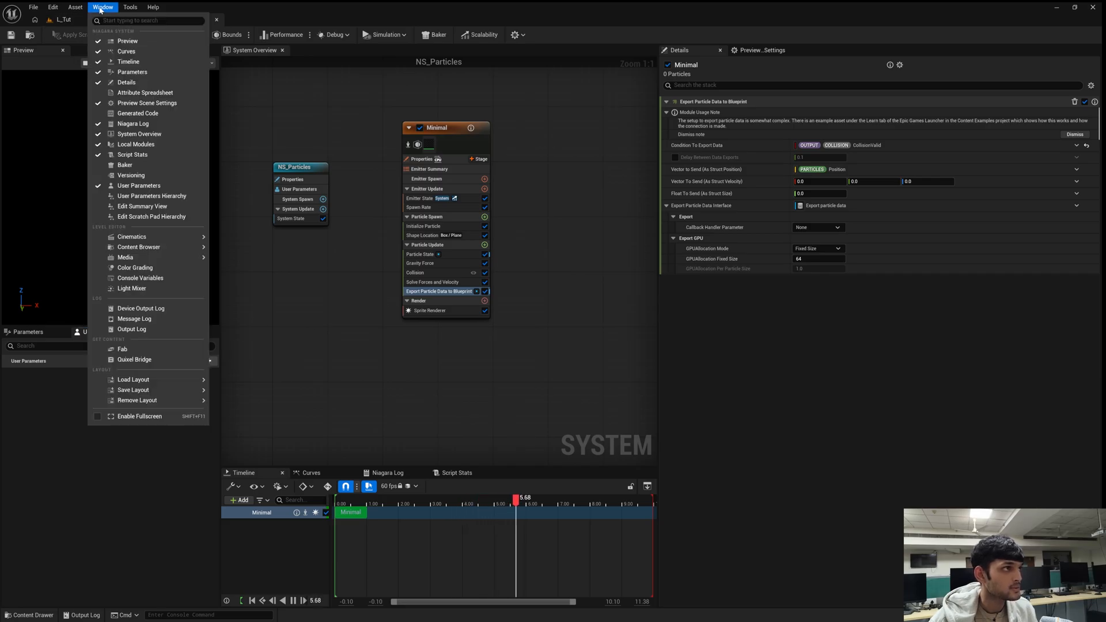
left_click(135, 186)
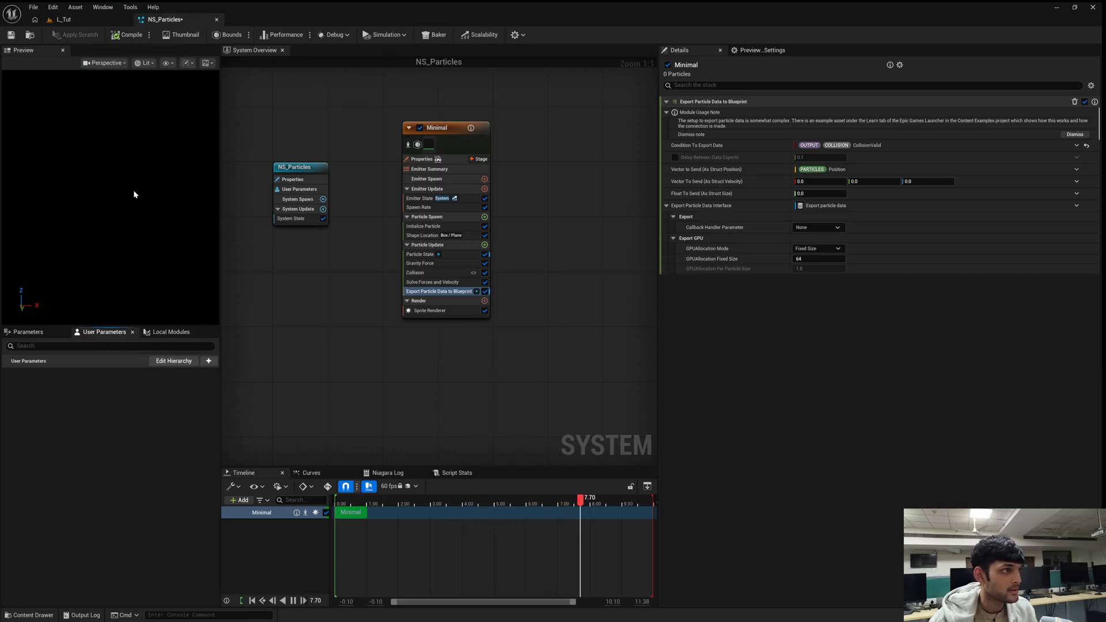
left_click(209, 361)
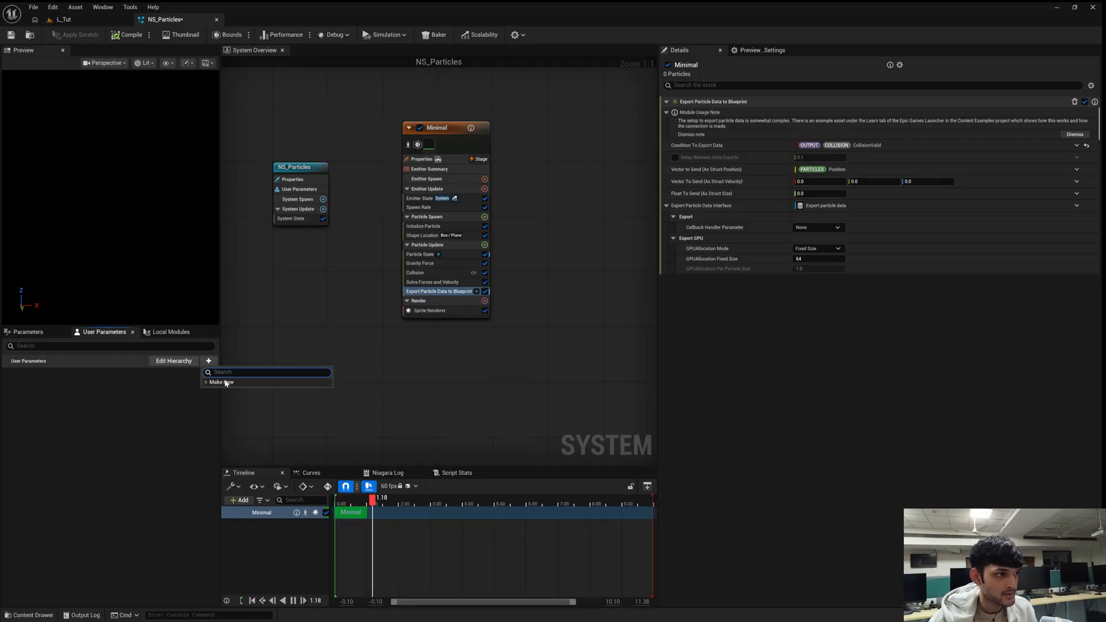
type("object")
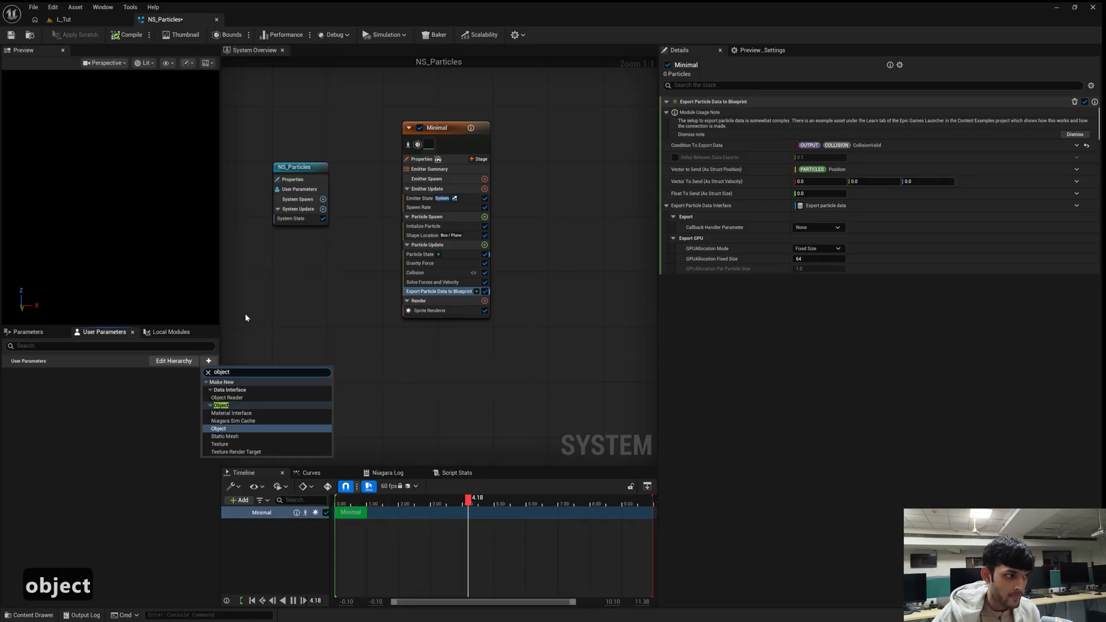
left_click(252, 429)
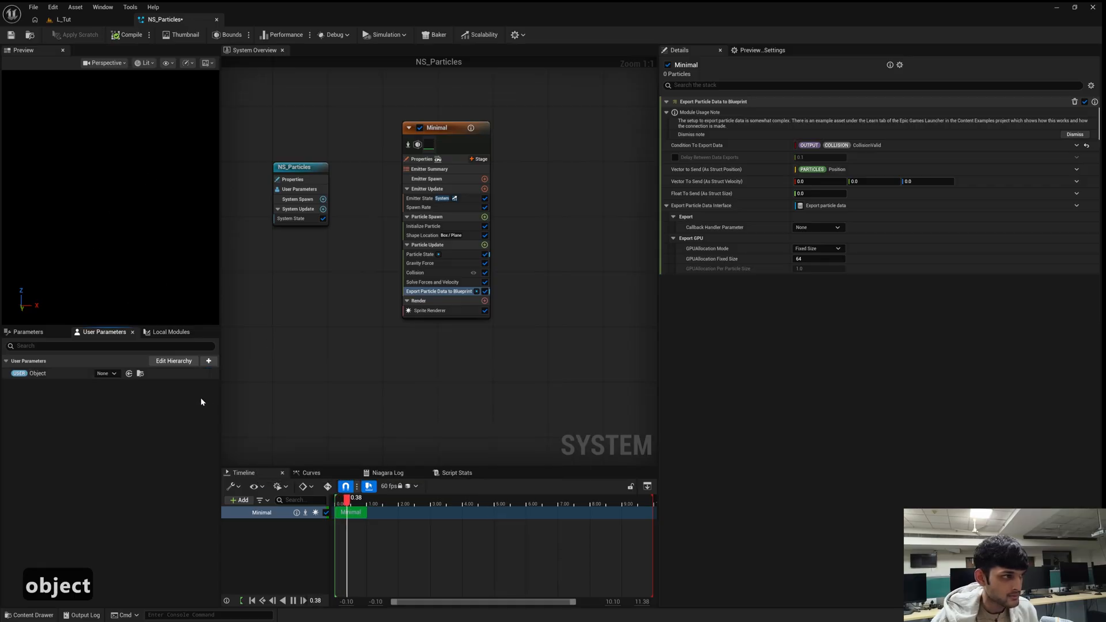
Rename the new Object user parameter as ParticleCarrier.
right_click(51, 375)
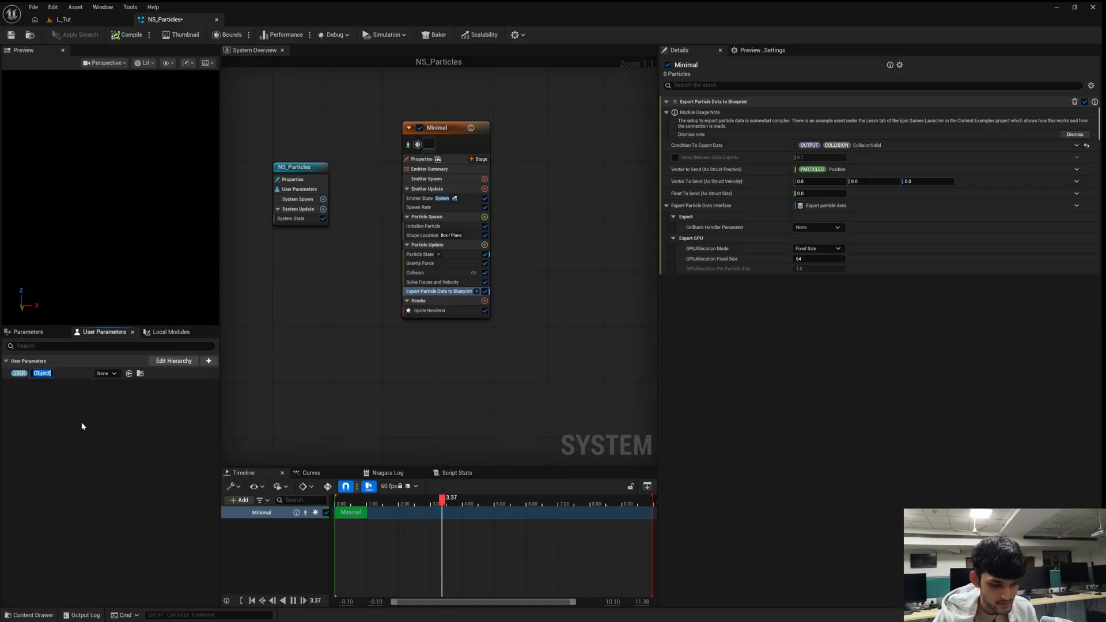
type("p")
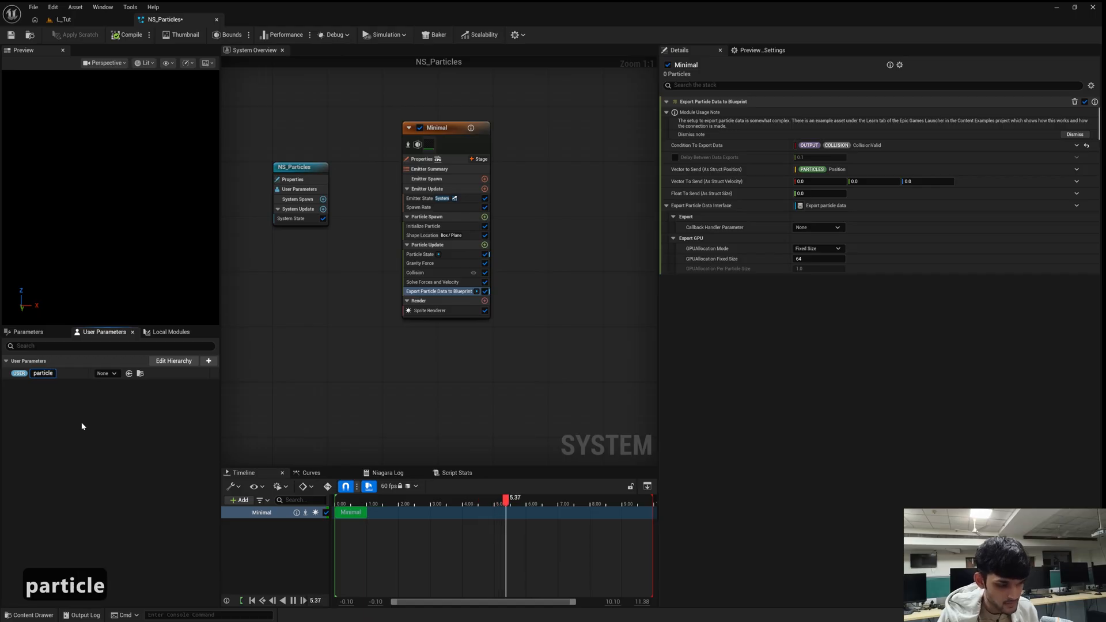
type("article")
key("ctrl+a")
type("P")
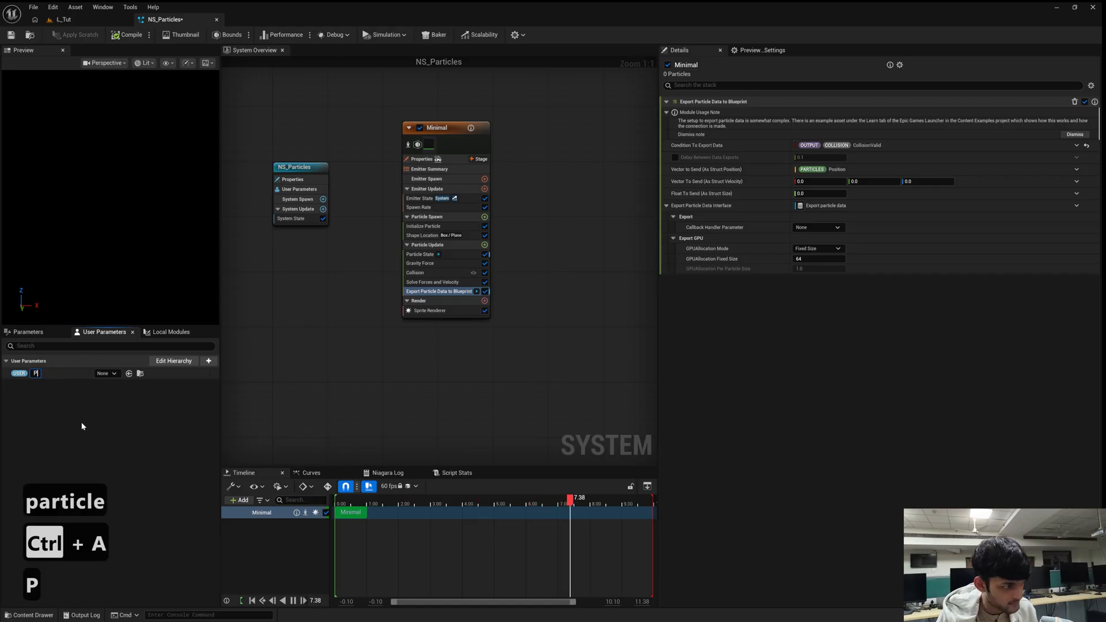
type("article")
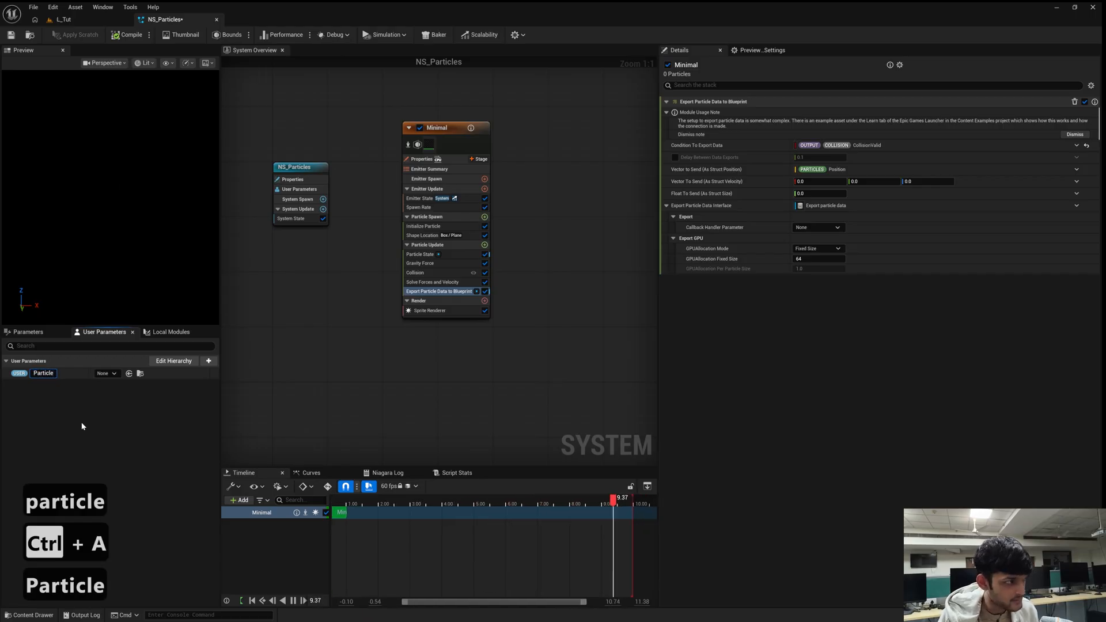
type("Carr")
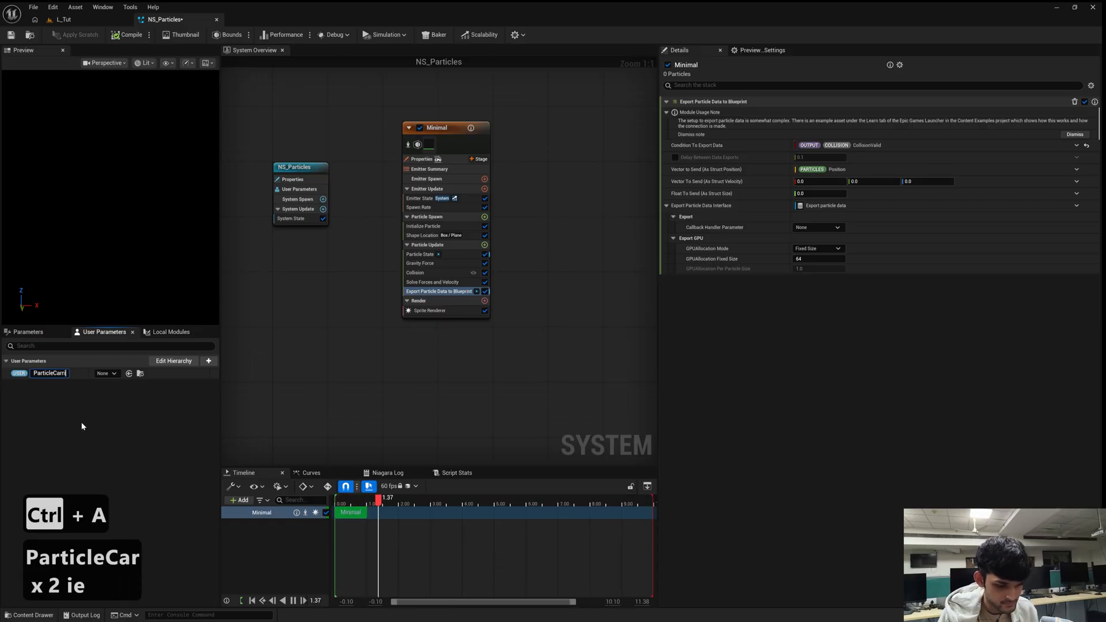
type("ier")
key("Return")
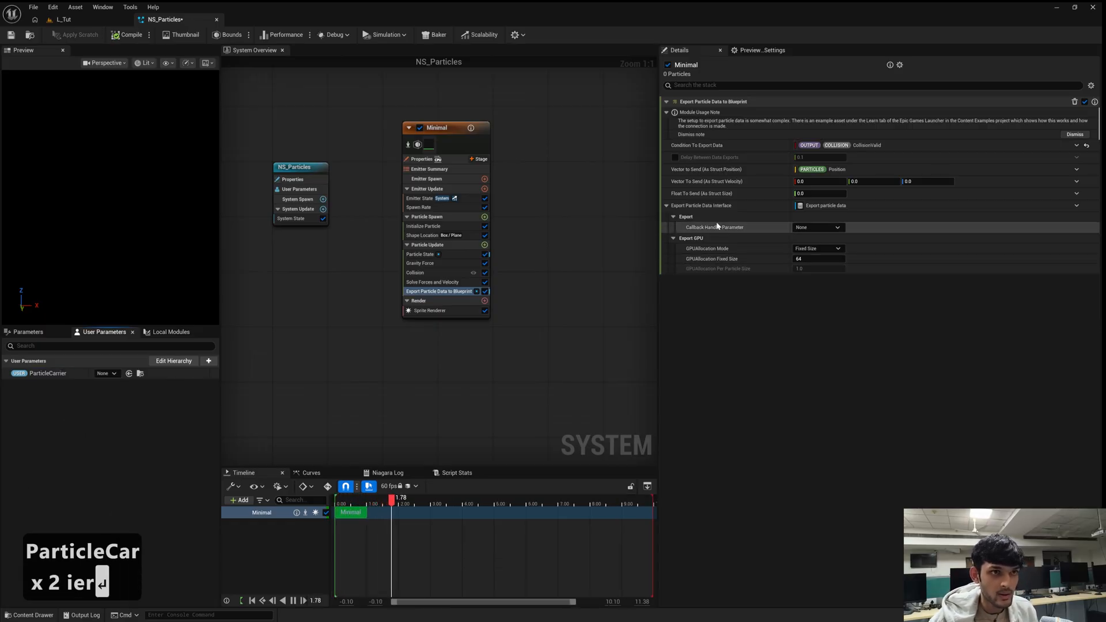
Set the export module's Callback Handler Parameter to ParticleCarrier and compile the Niagara system.
left_click(818, 227)
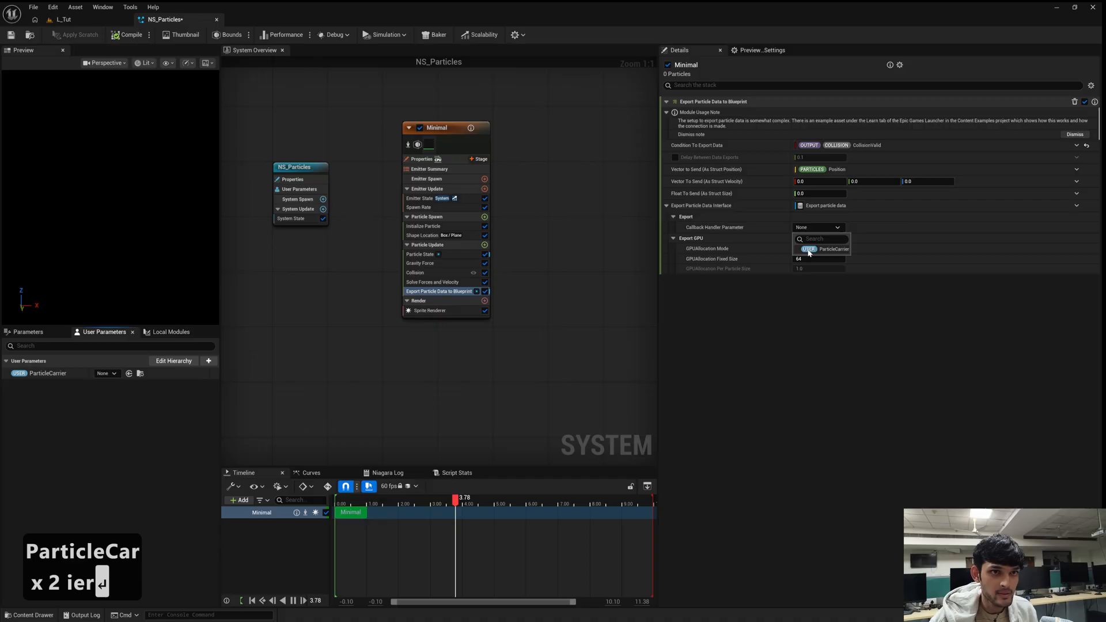
left_click(818, 257)
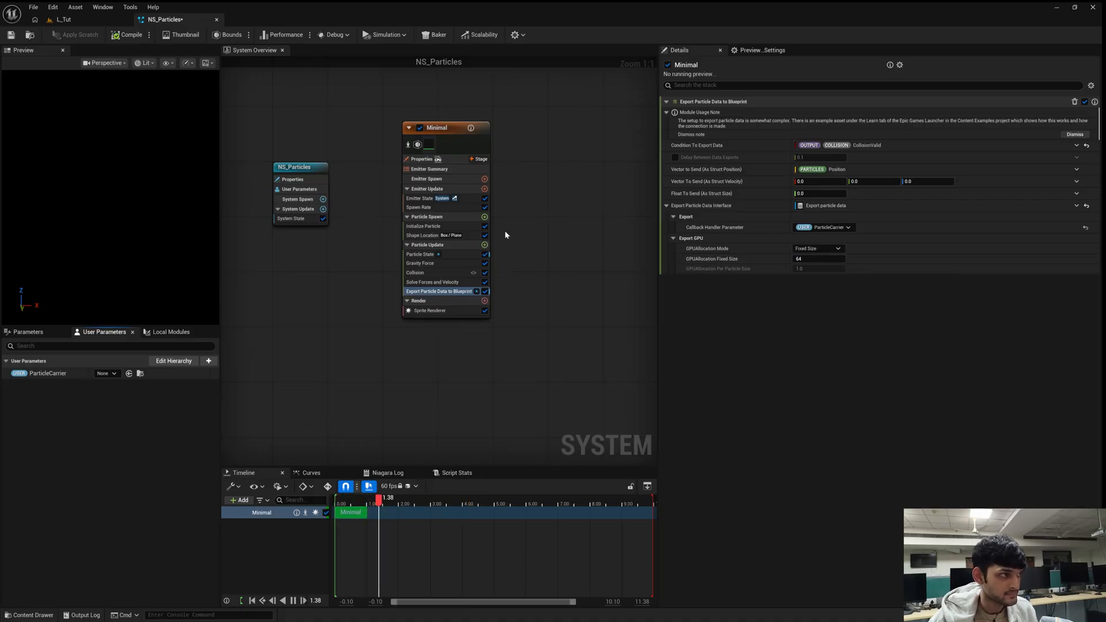
right_click_drag(505, 235, 548, 270)
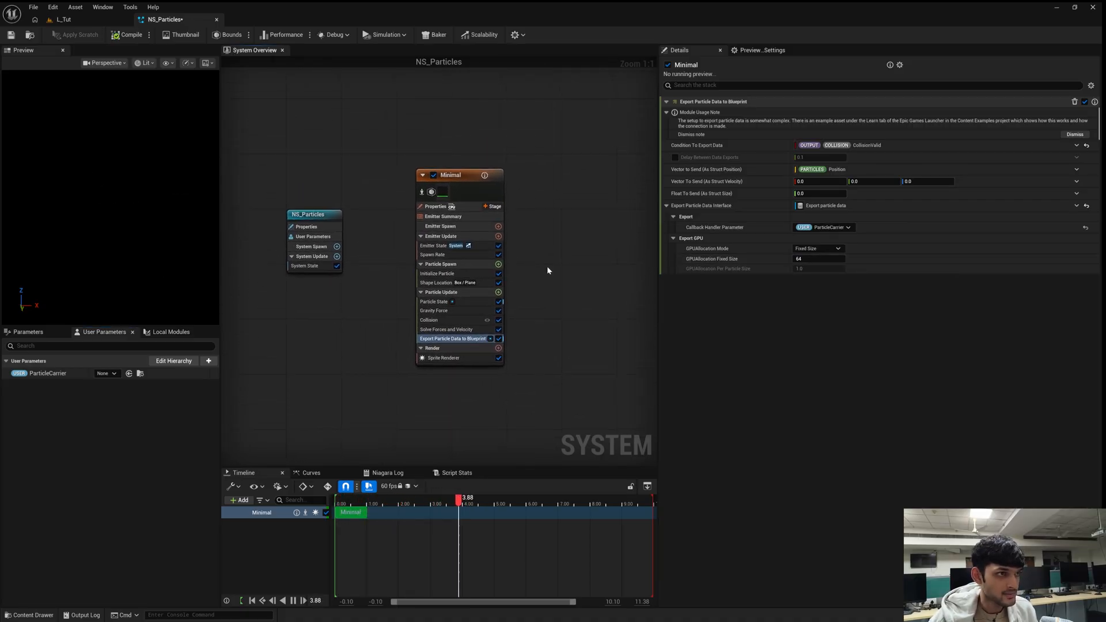
left_click(128, 37)
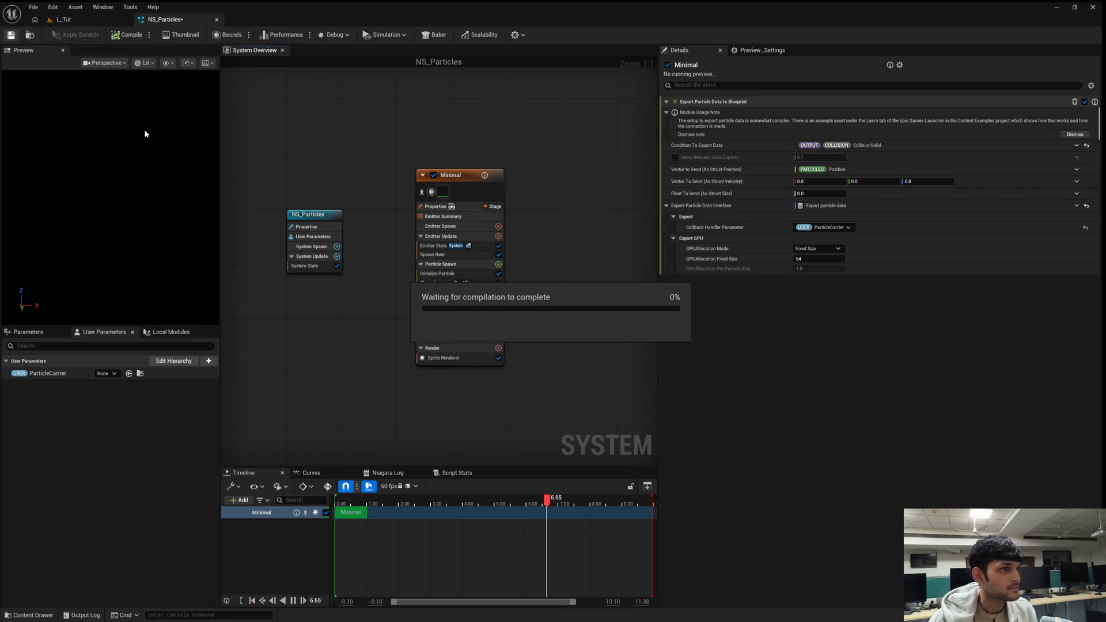
Create a folder named Blueprint inside the level project's PaintingSystem content folder.
left_click(65, 20)
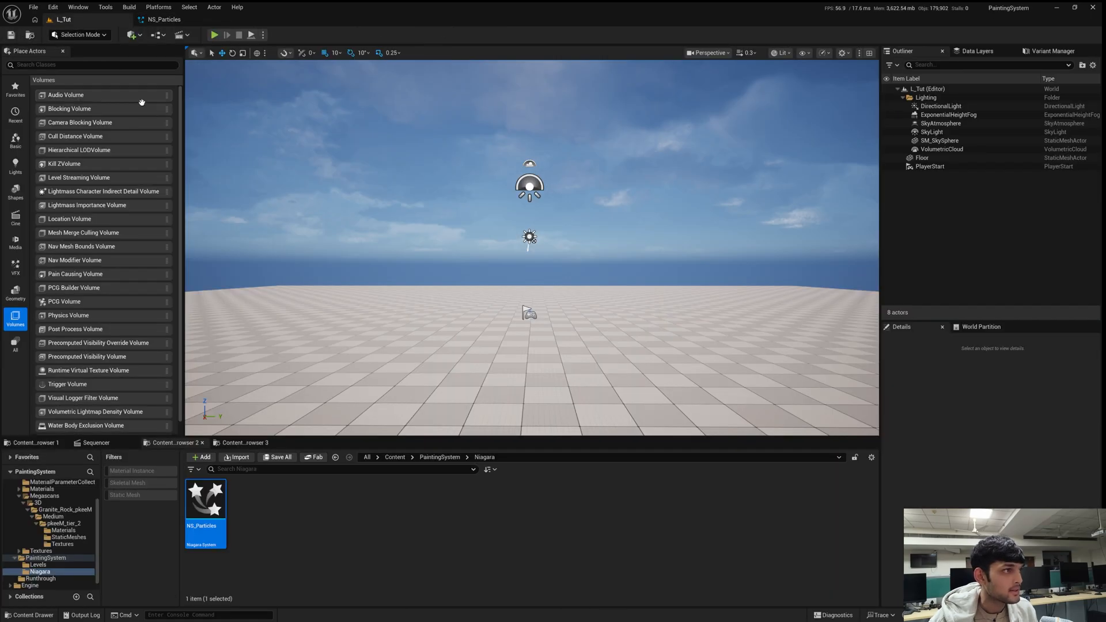
left_click(436, 458)
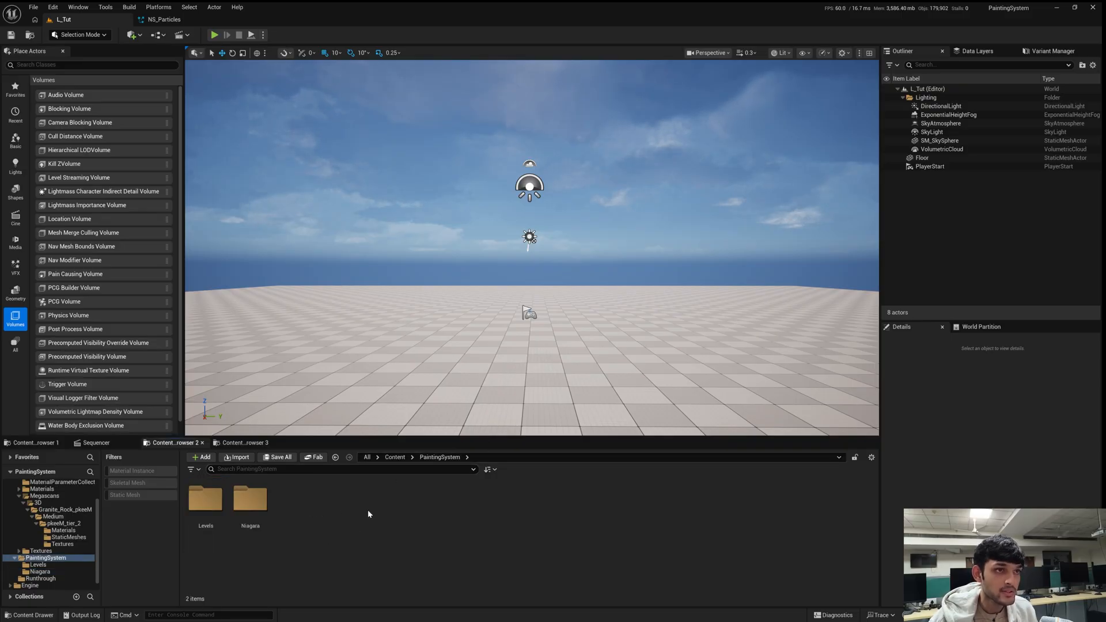
right_click(310, 507)
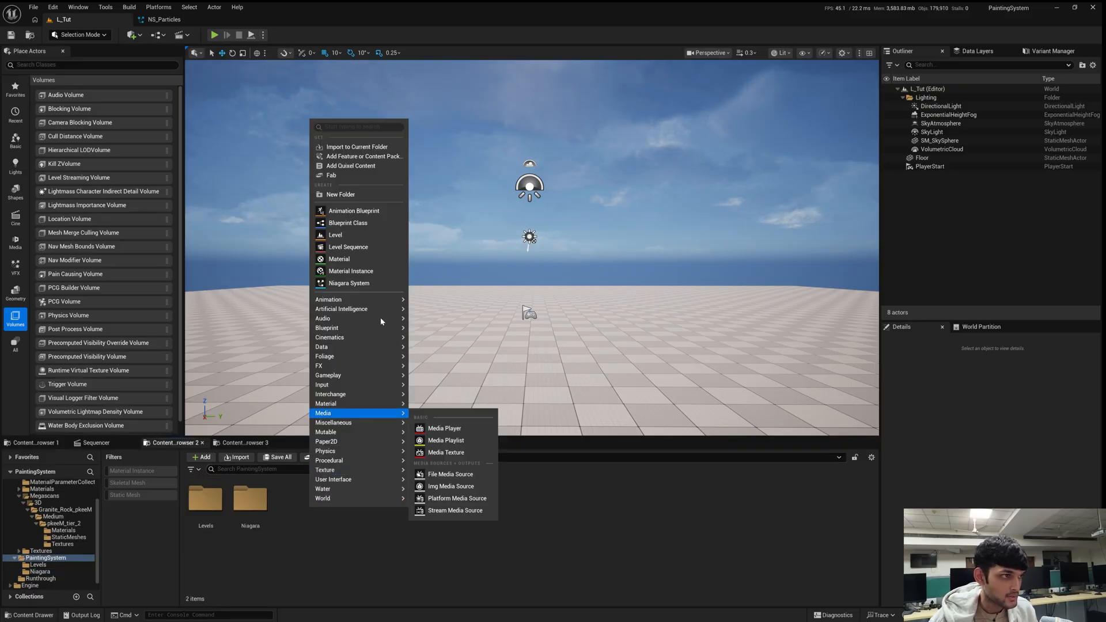
left_click(356, 195)
type("N")
key("BackSpace")
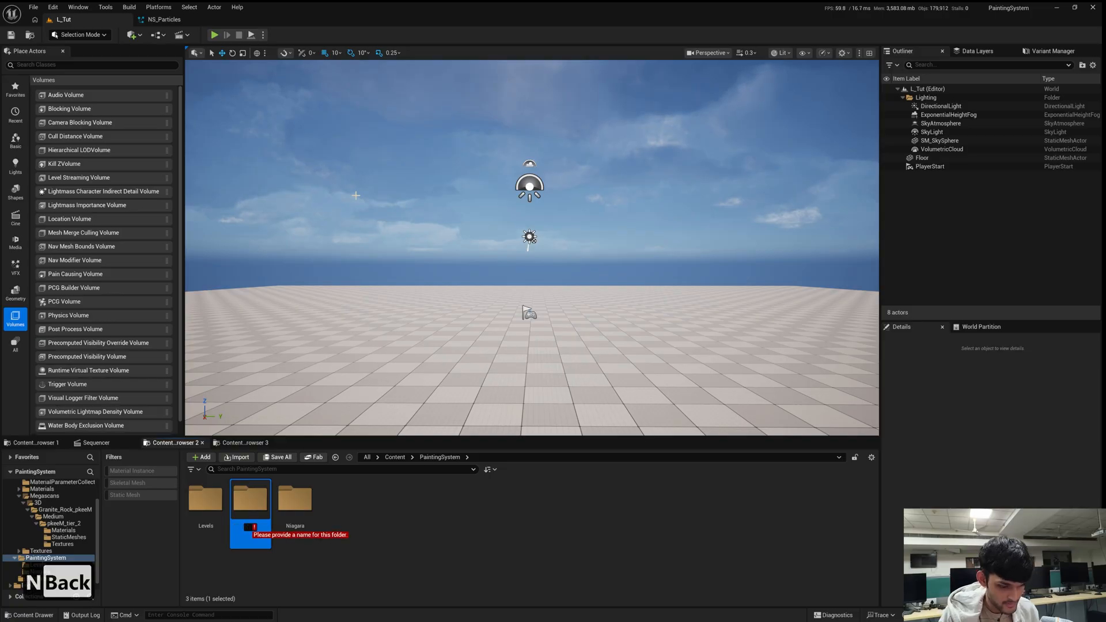
type("Blueprint")
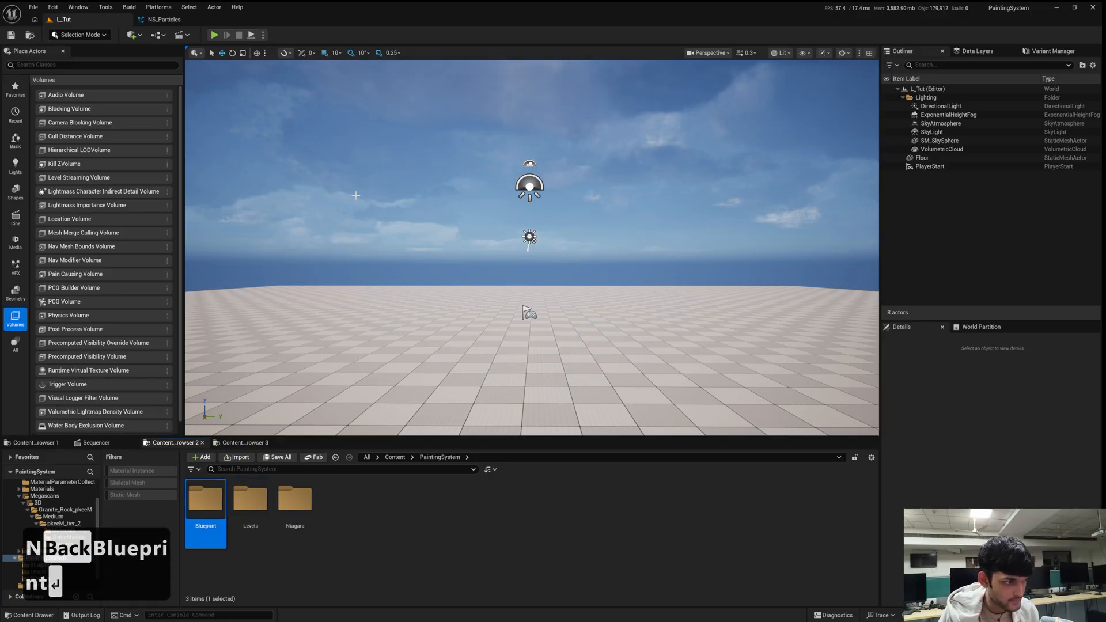
key("Return")
Create an Actor Blueprint class named BP_PaintSystem in the Blueprint folder and open it for editing.
key("Return")
right_click(259, 485)
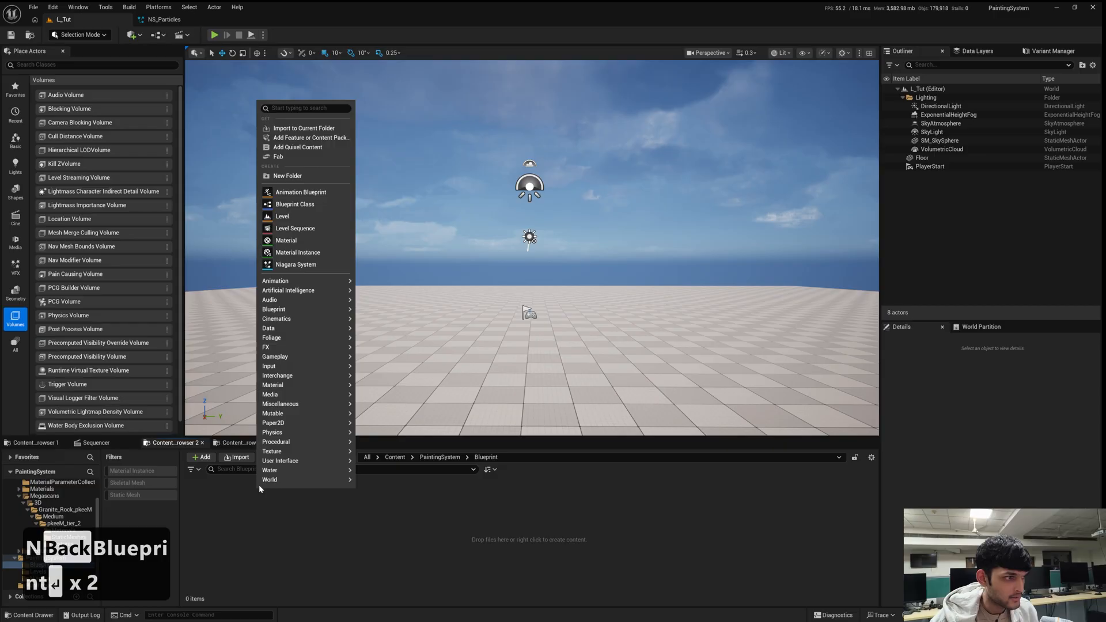
left_click(283, 205)
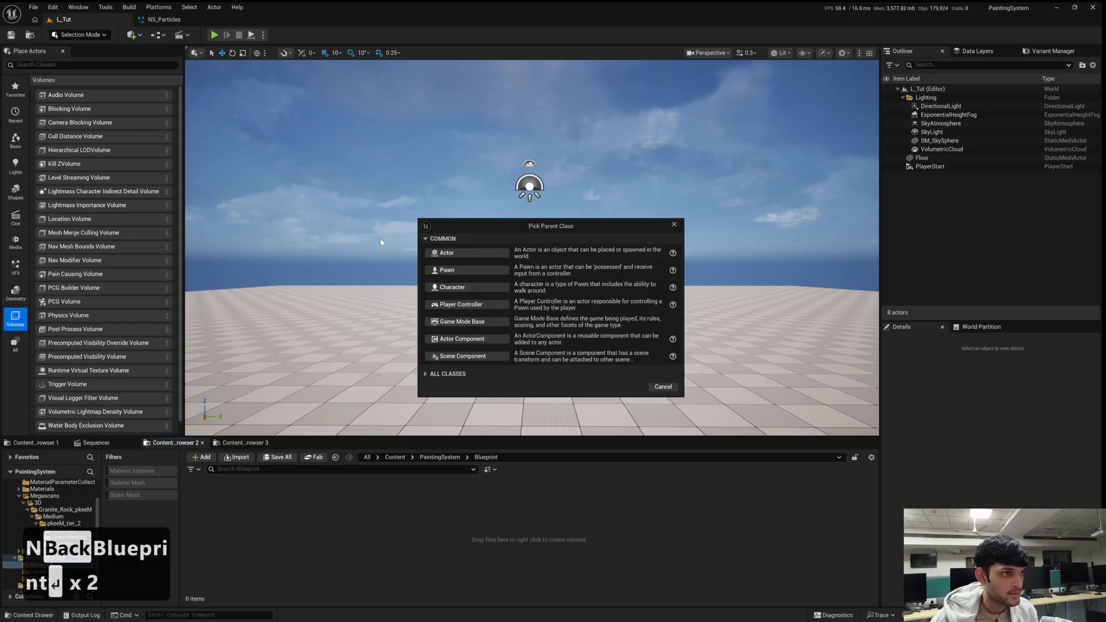
left_click(472, 253)
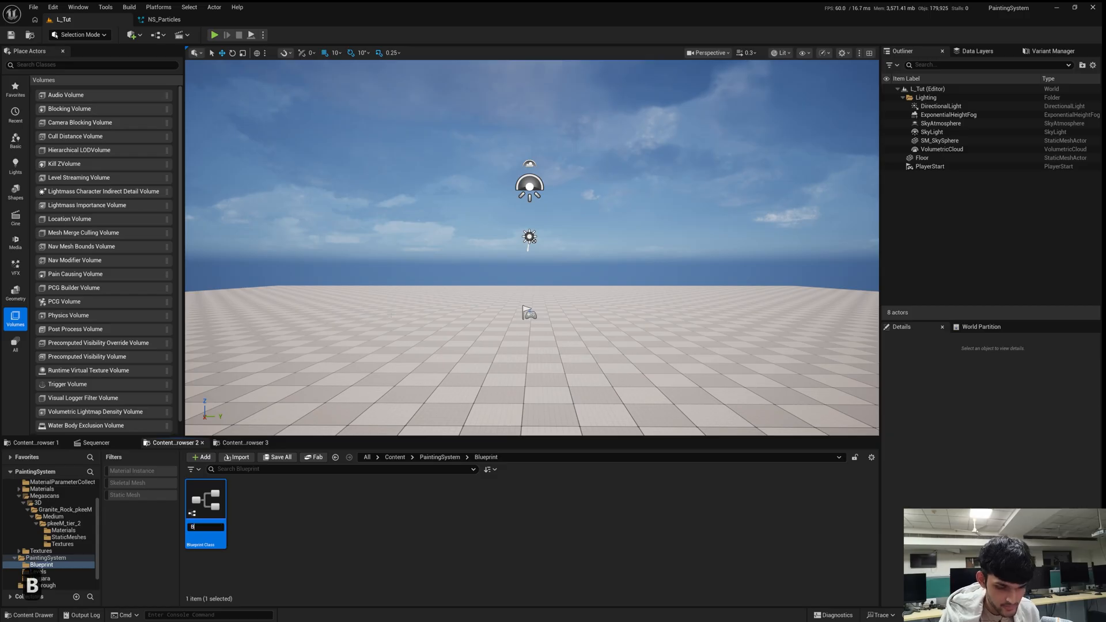
type("BP_P")
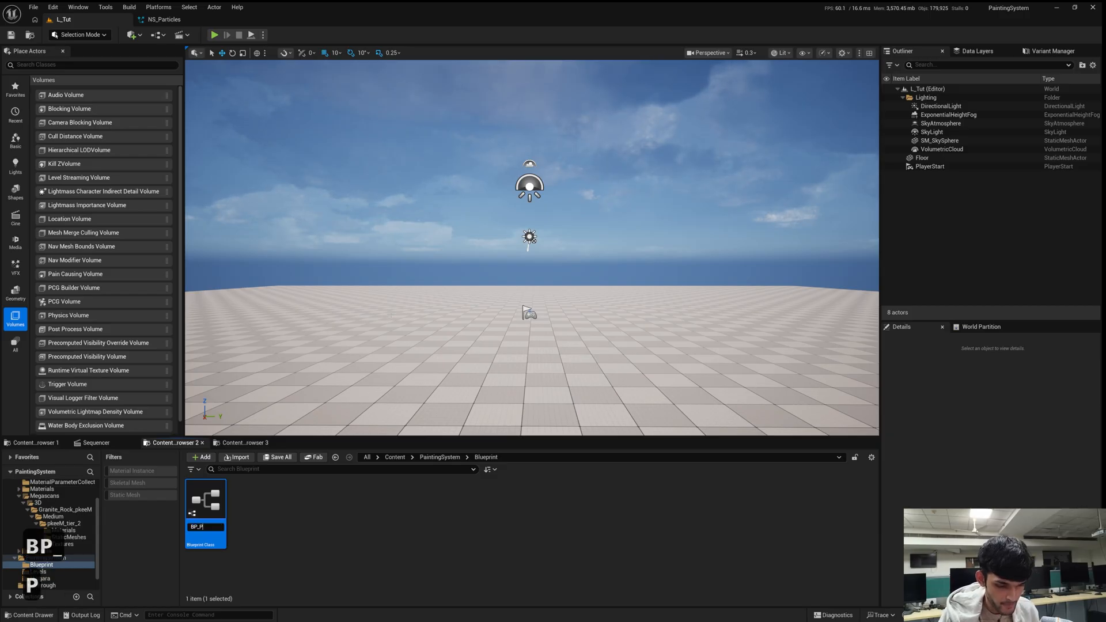
type("aintSyste")
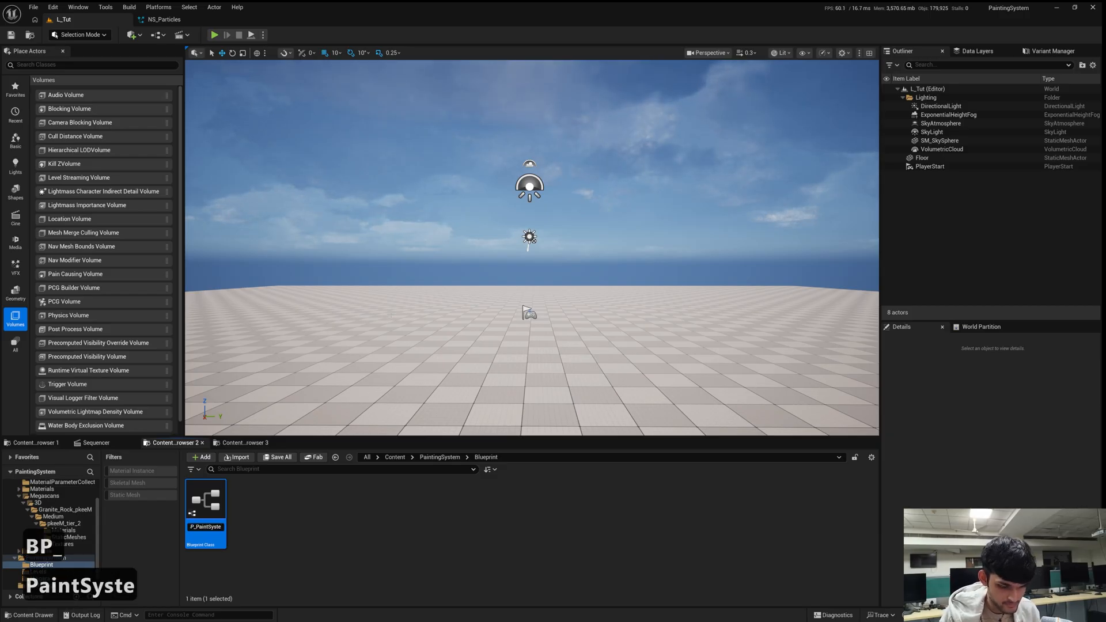
type("m")
key("Return")
key("Return")
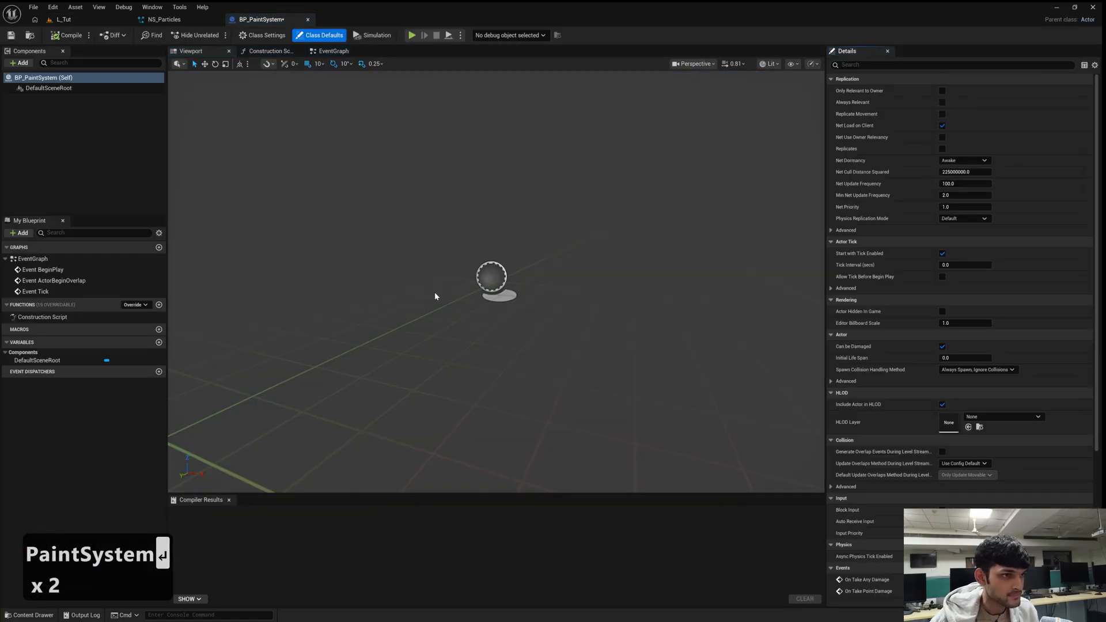
Add a Niagara Particle System component under DefaultSceneRoot, keeping its default name.
right_click_drag(435, 293, 440, 287)
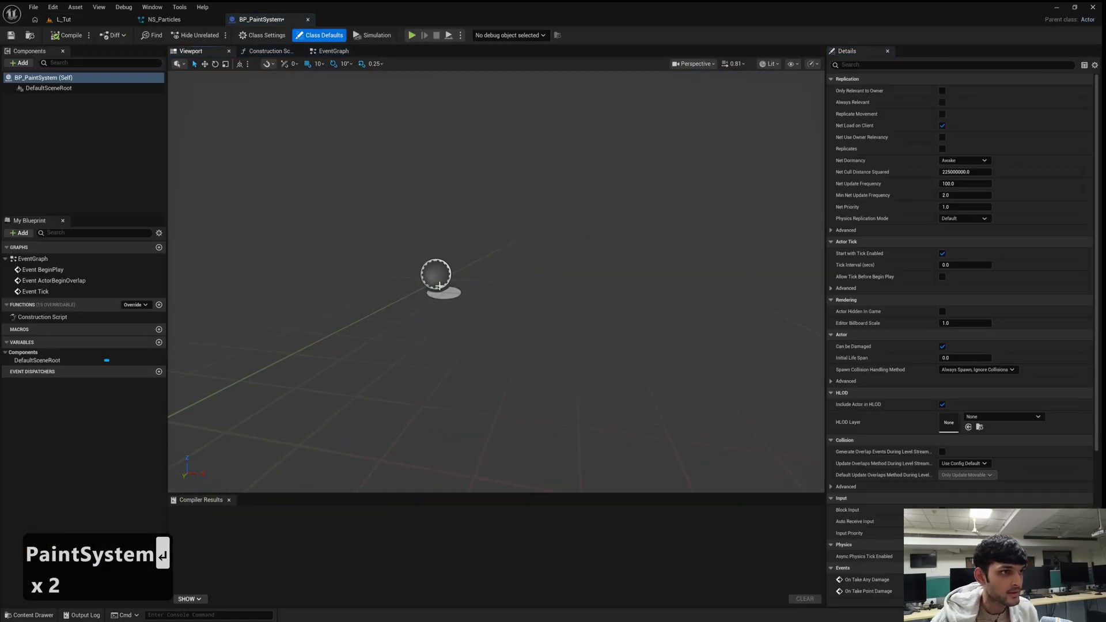
left_click(54, 89)
left_click(21, 63)
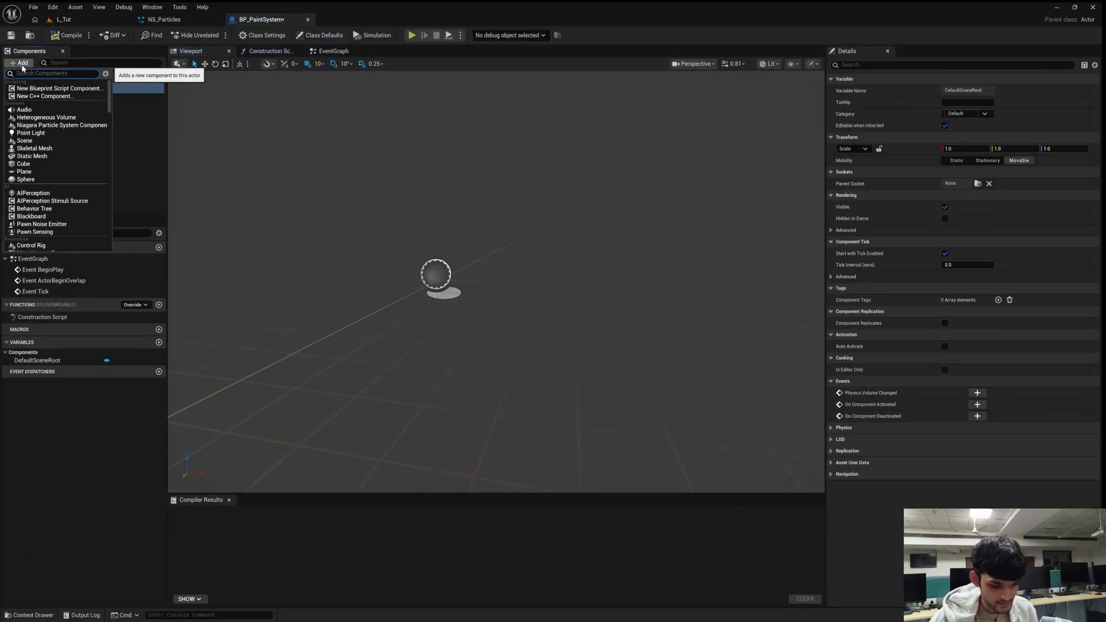
type("niagar")
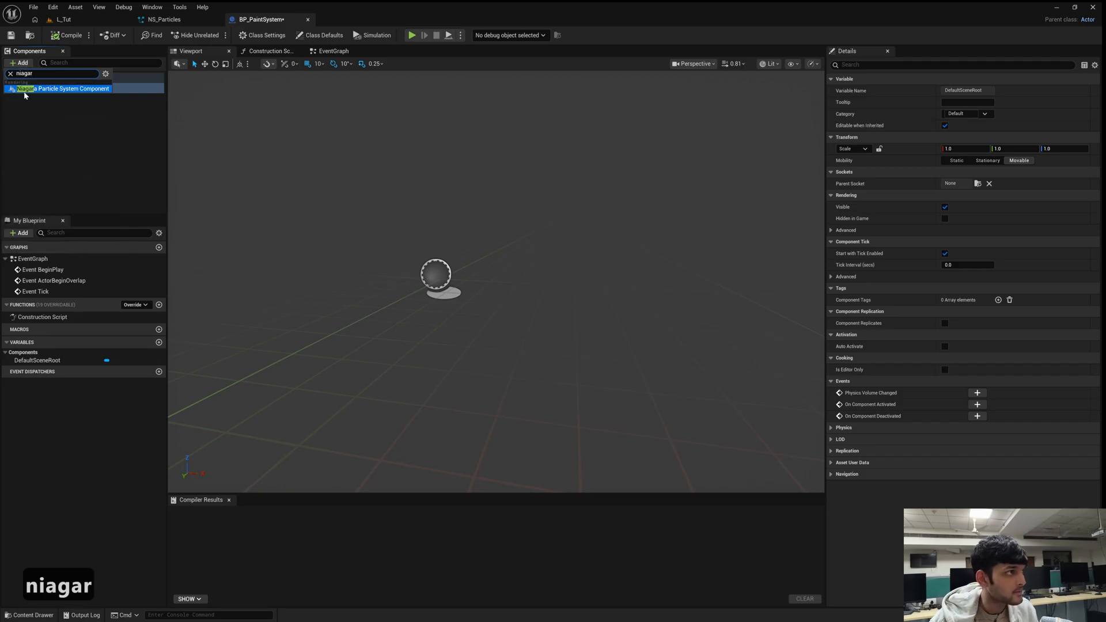
left_click(25, 91)
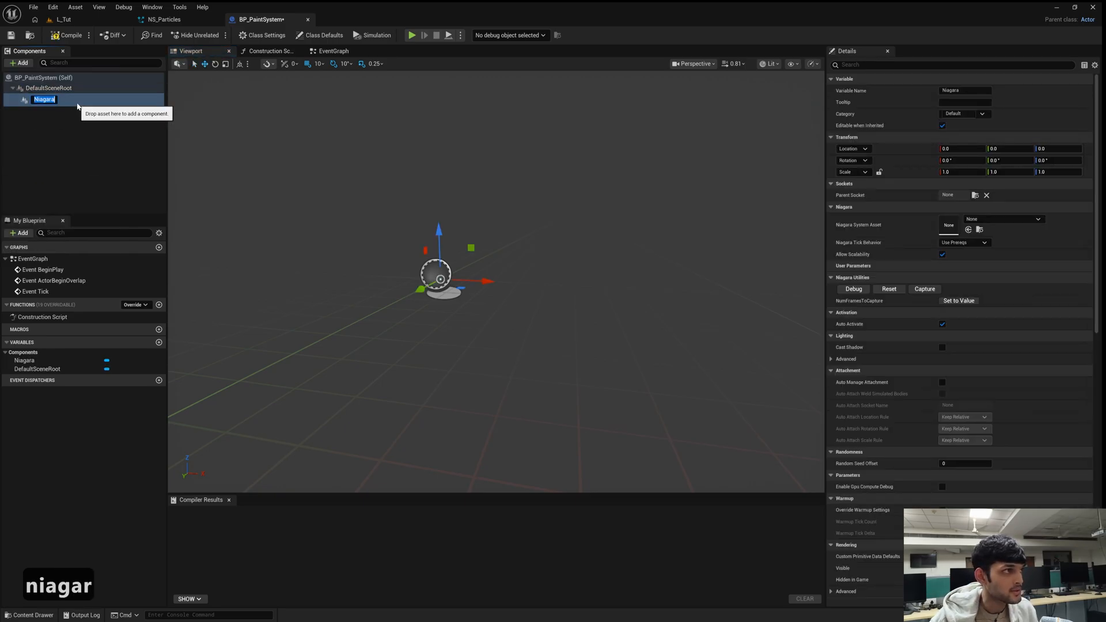
key("Return")
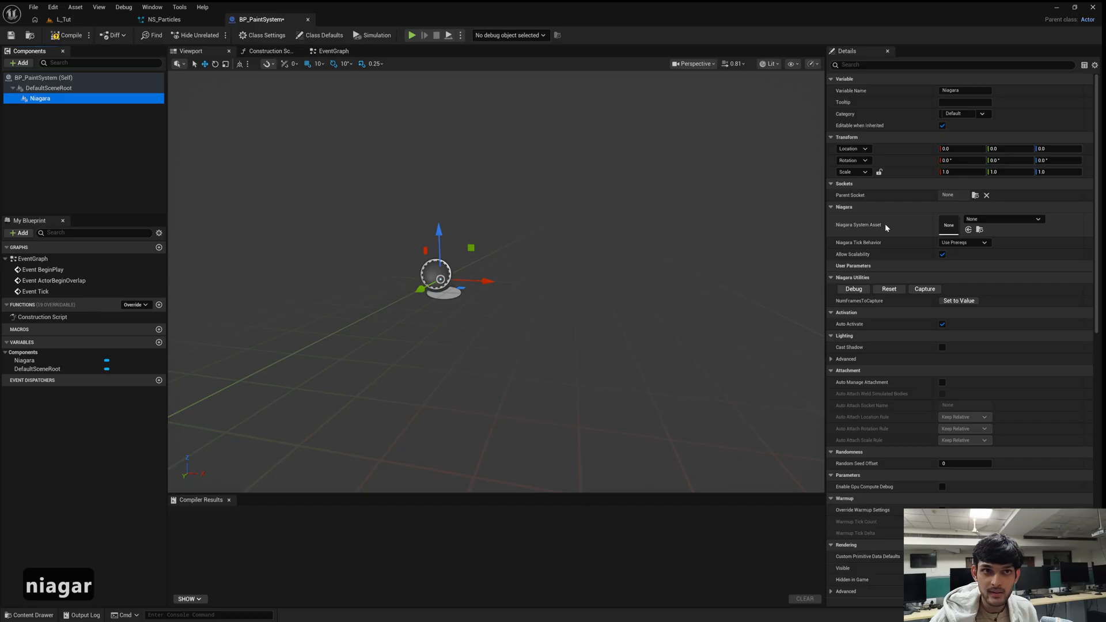
Assign NS_Particles as the Niagara component's system asset.
left_click(994, 220)
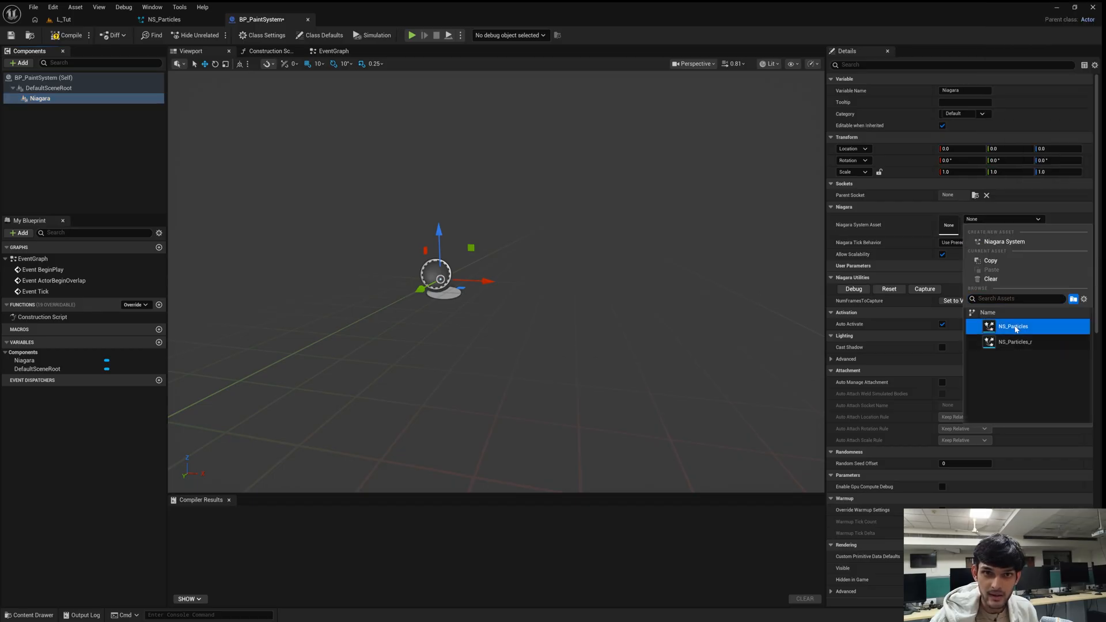
left_click(1004, 324)
key("s")
right_click_drag(543, 255, 562, 248)
key("w")
key("e")
key("s")
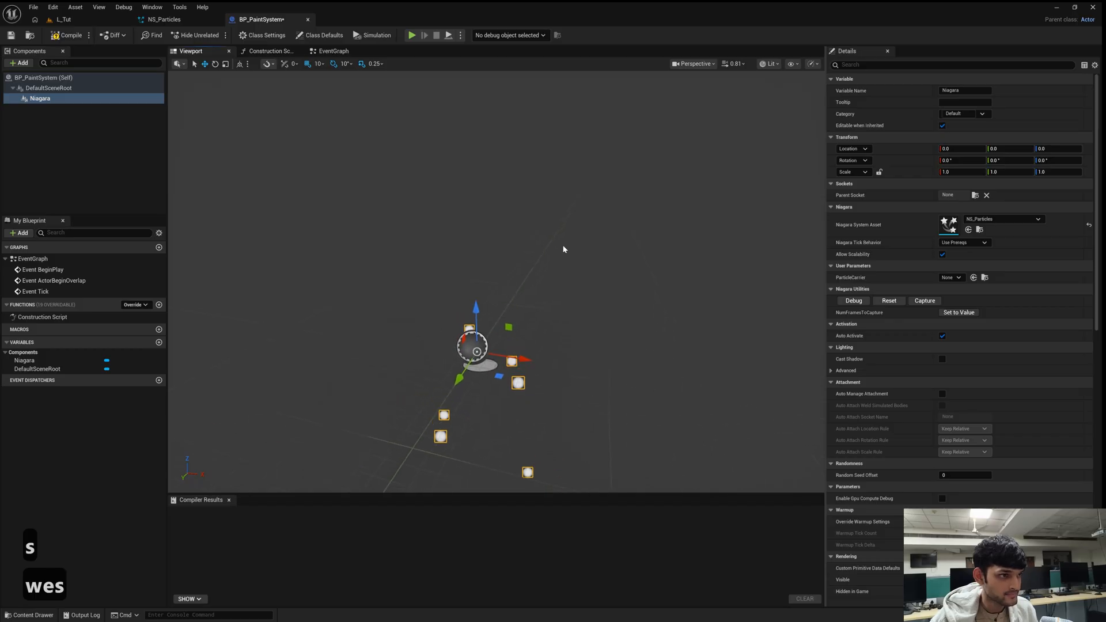
Add a Static Mesh component to the Blueprint, keeping its default name.
left_click(24, 65)
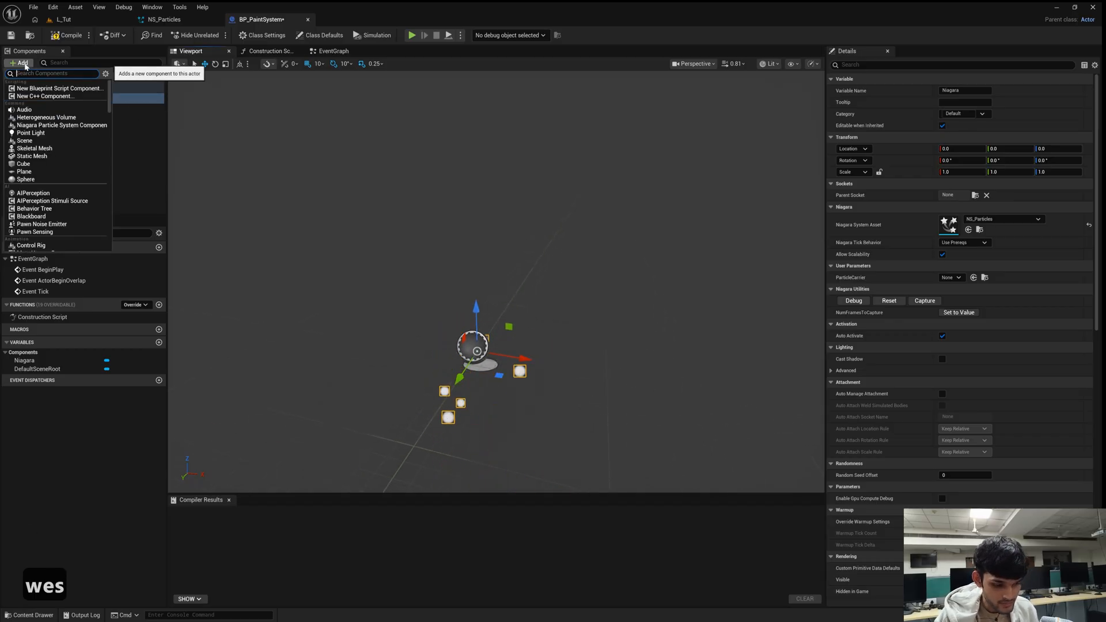
type("static mesh")
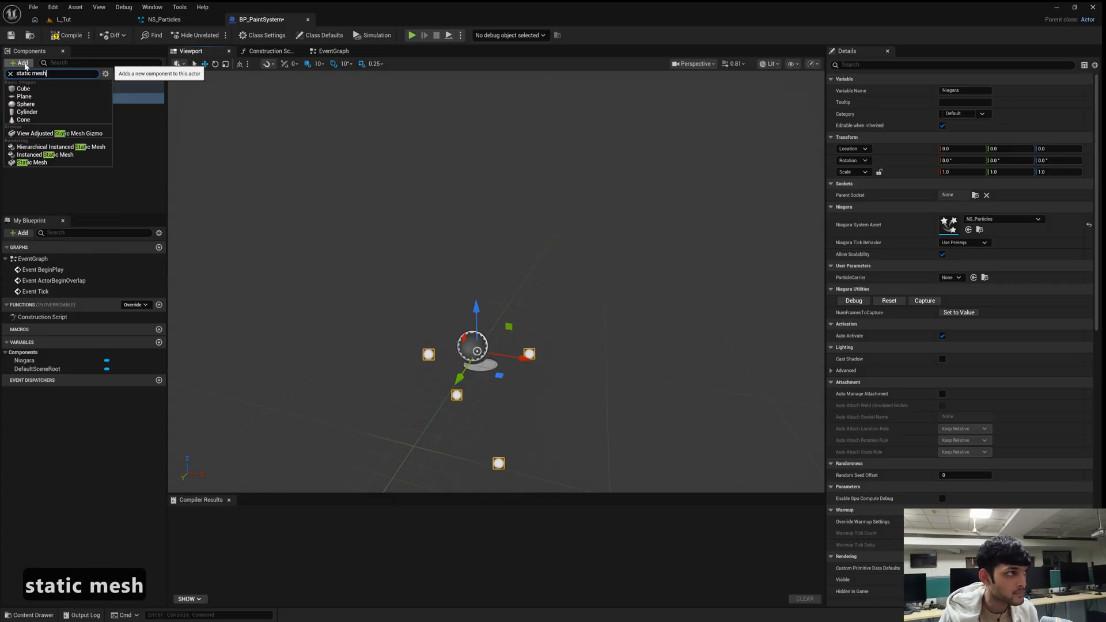
left_click(33, 162)
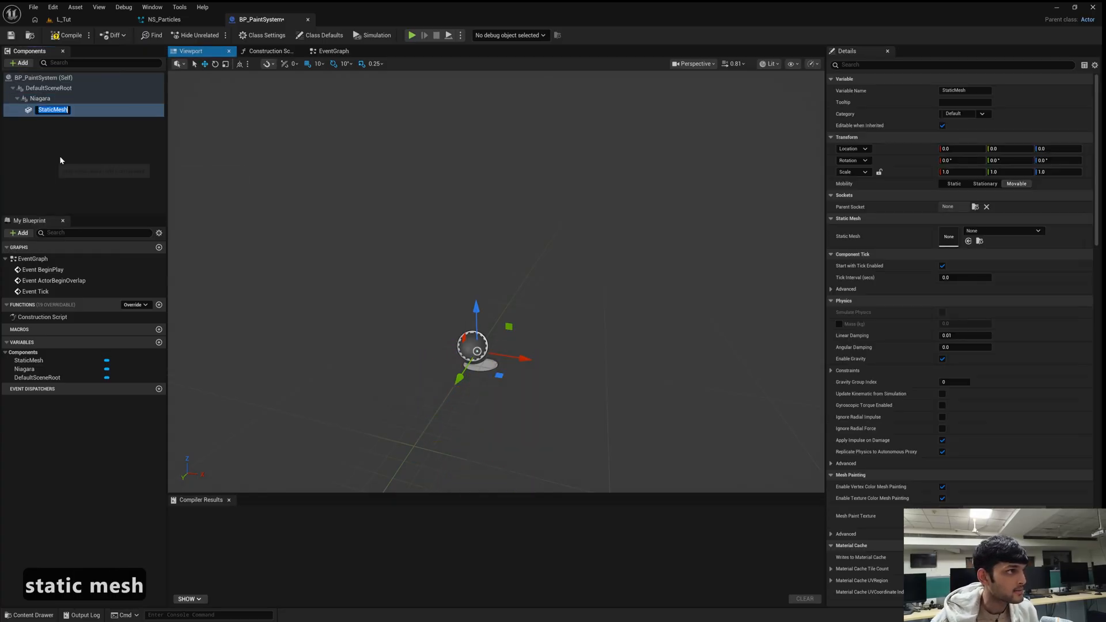
key("Return")
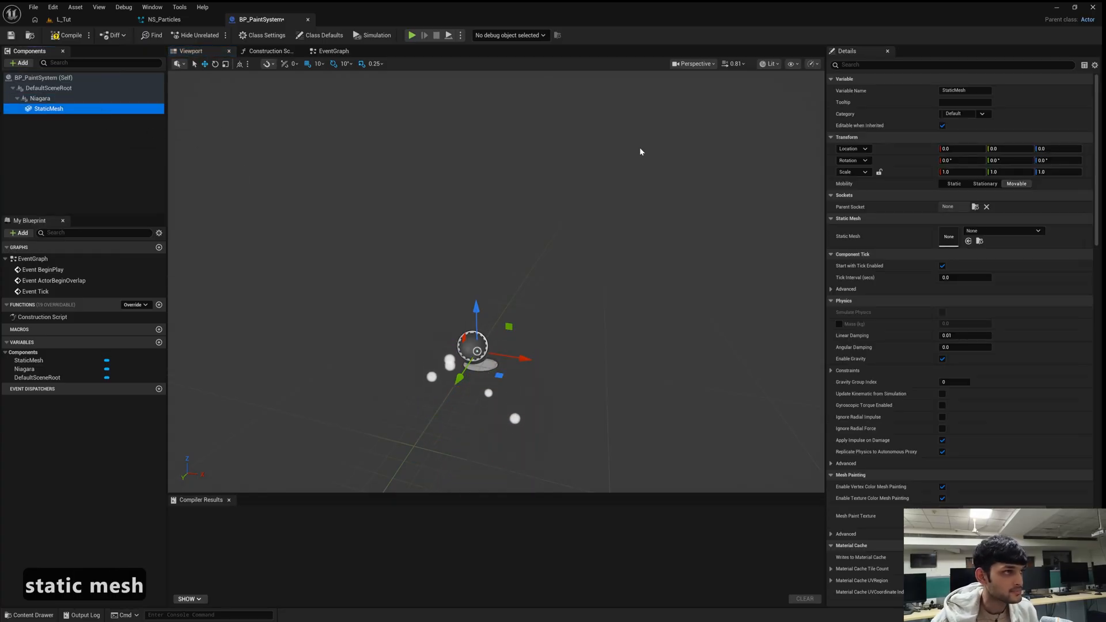
Assign the pkeeM_tier_2 rock mesh to the StaticMesh component.
left_click(1029, 231)
left_click(1014, 319)
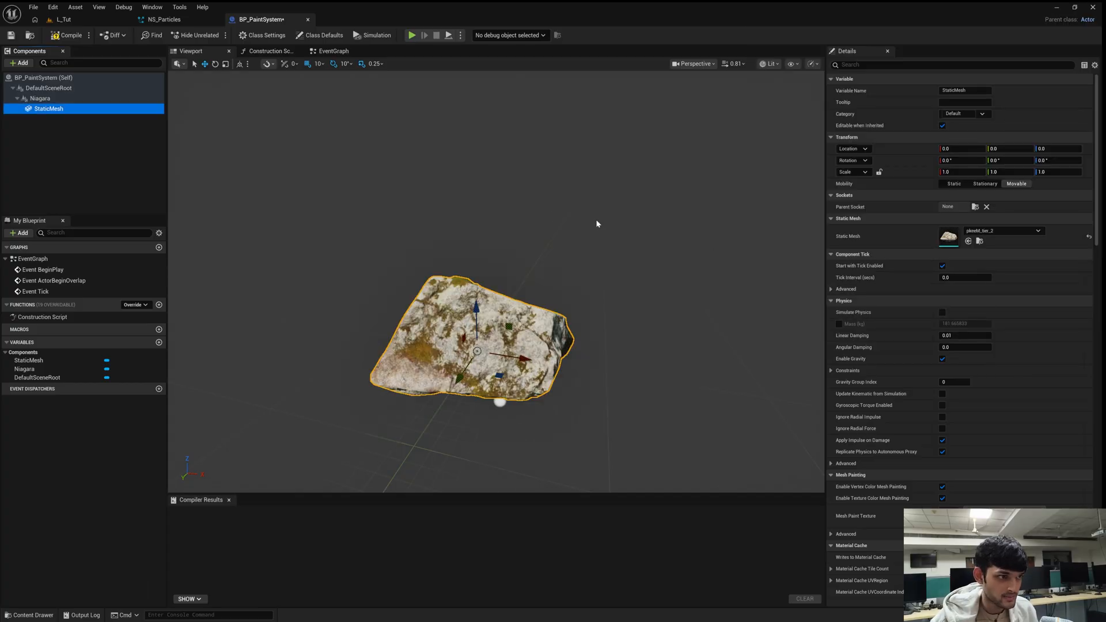
right_click_drag(589, 224, 589, 249)
key("s")
key("w")
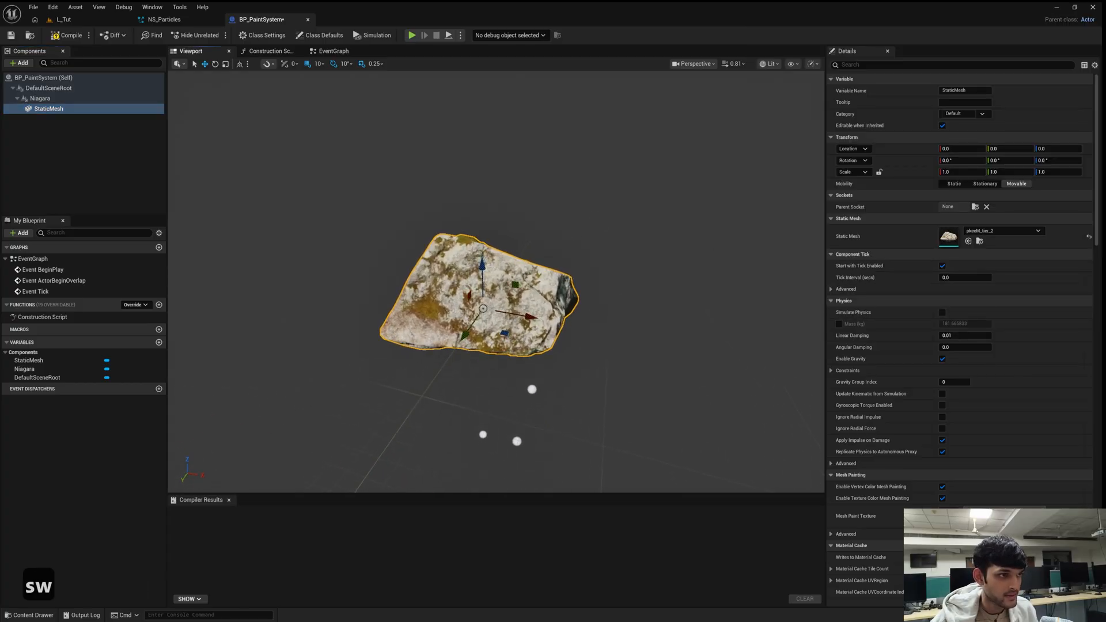
Try to raise the Niagara component to a Z location of 40.
left_click(17, 100)
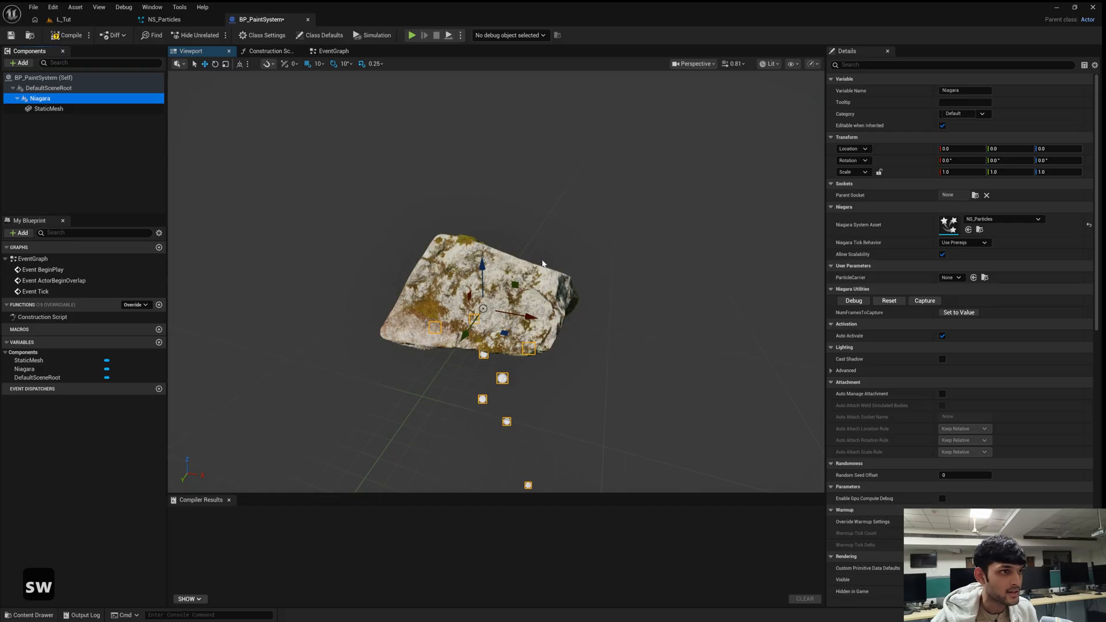
left_click_drag(485, 262, 486, 217)
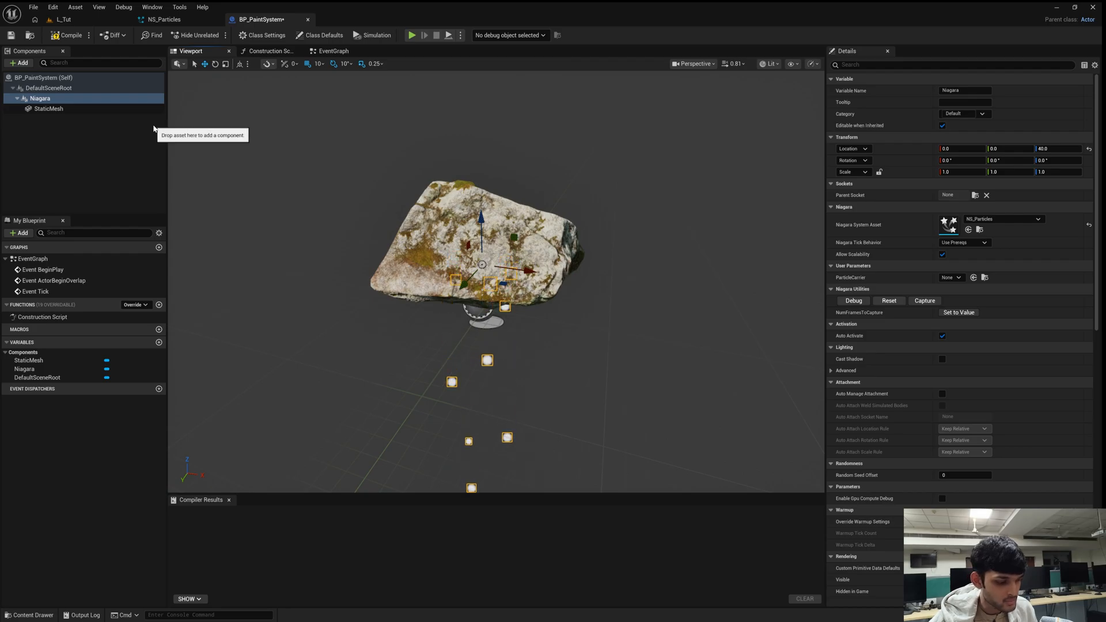
key("ctrl+z")
Attach the StaticMesh component directly to DefaultSceneRoot instead of the Niagara component.
left_click(49, 108)
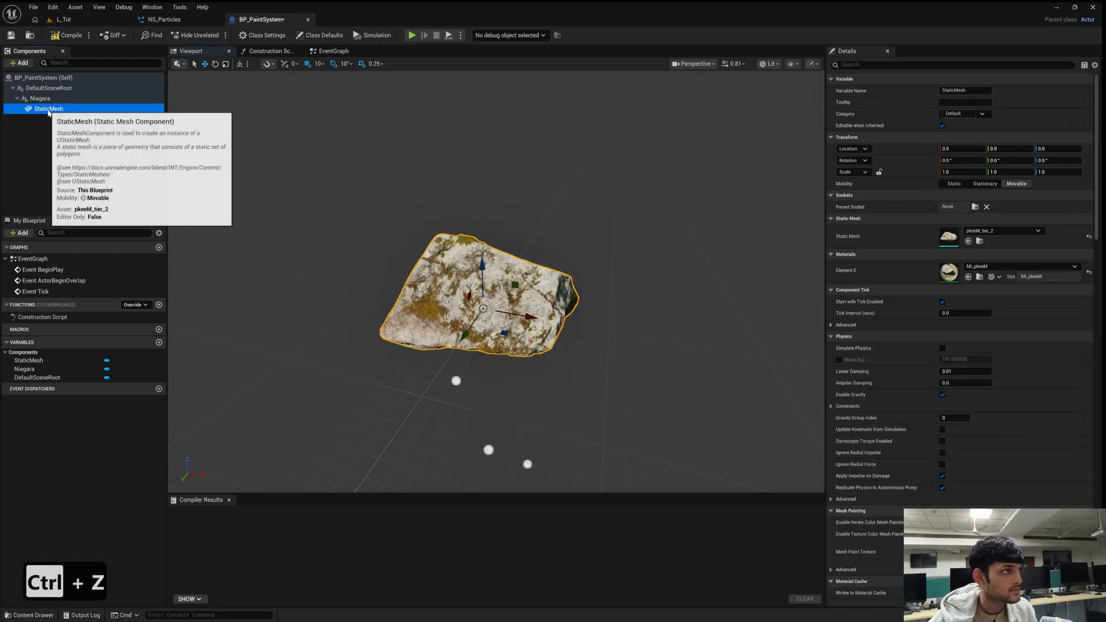
left_click_drag(49, 109, 45, 92)
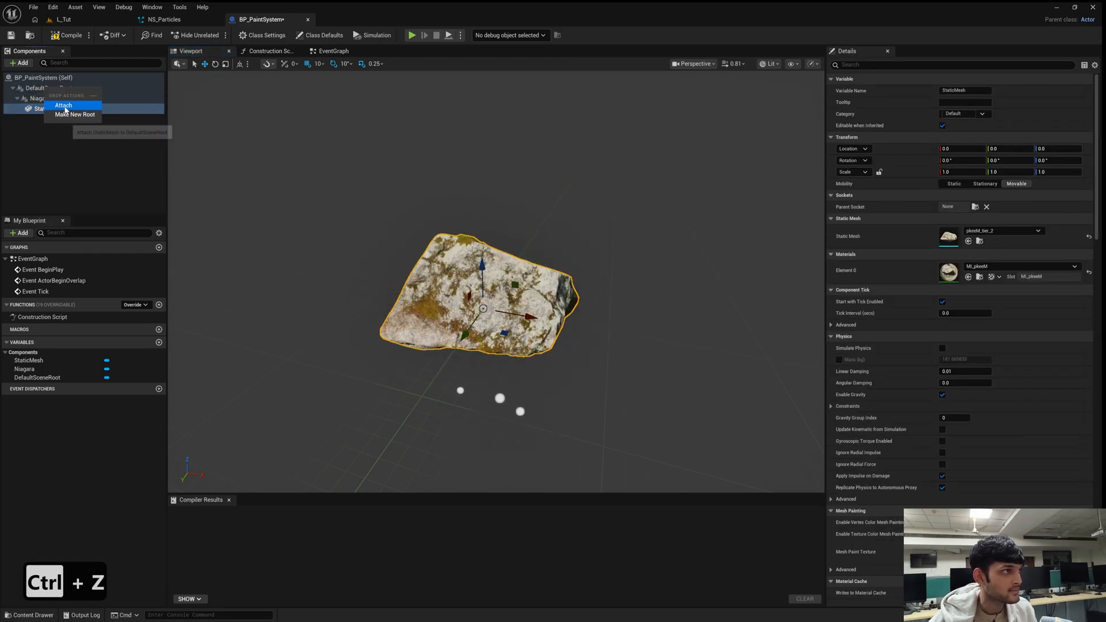
left_click(63, 105)
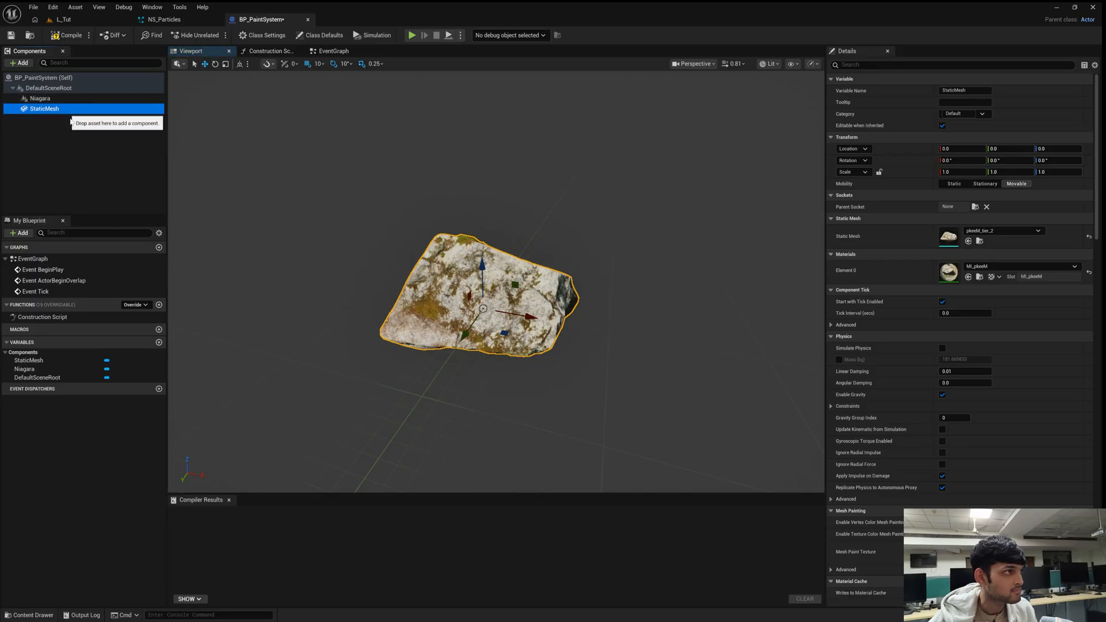
Raise the Niagara component above the rock to a Z location of 130.
left_click(62, 100)
left_click(58, 110)
left_click(56, 100)
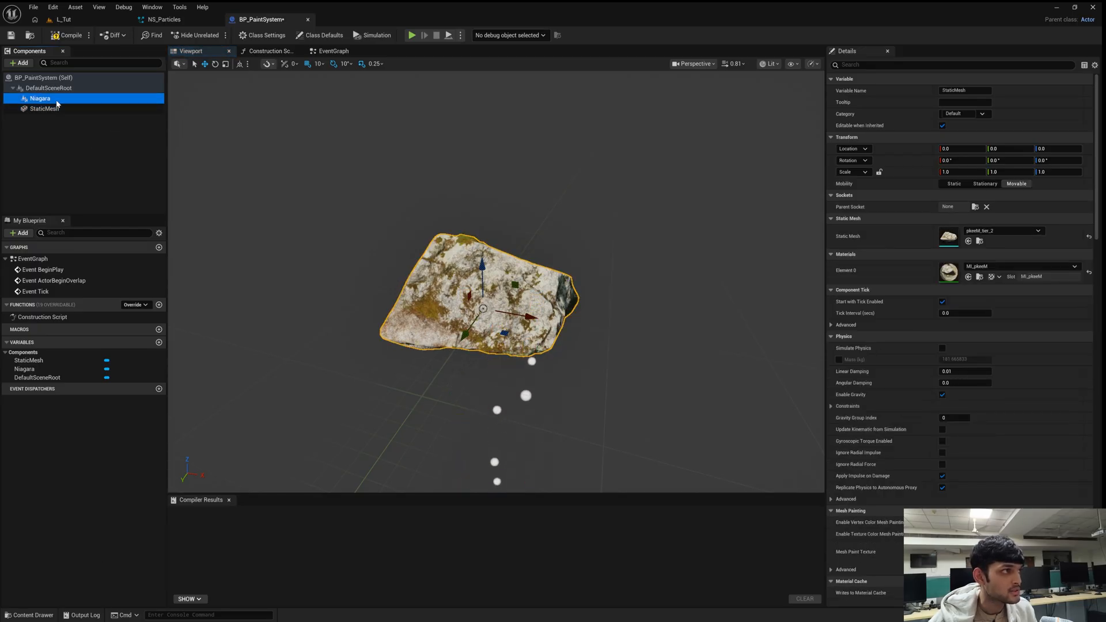
left_click(58, 109)
left_click(58, 100)
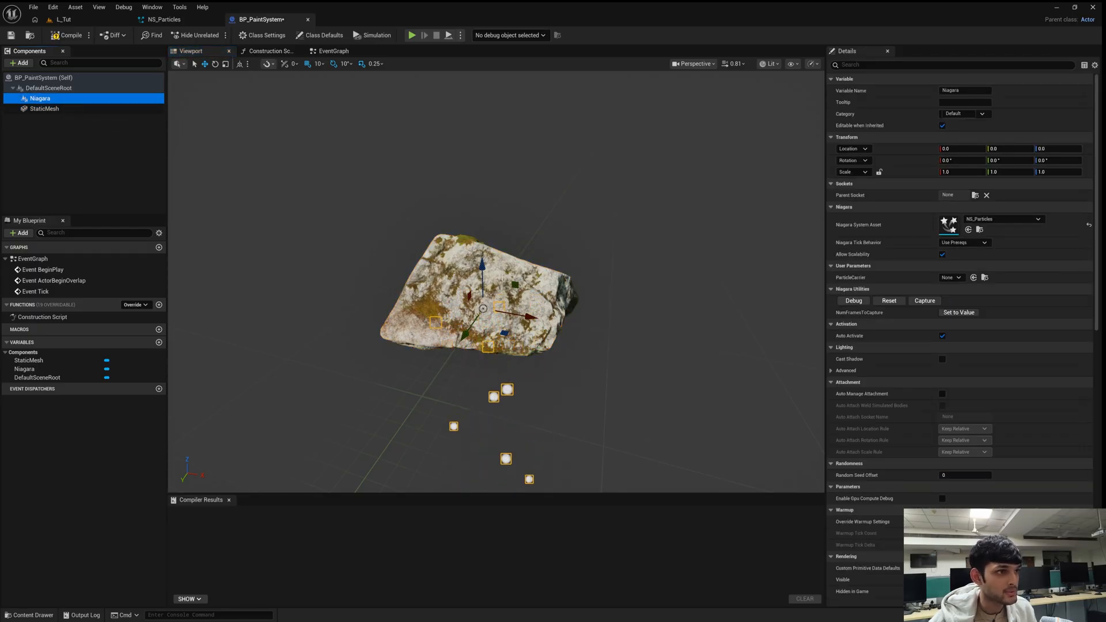
left_click(93, 109)
left_click(75, 99)
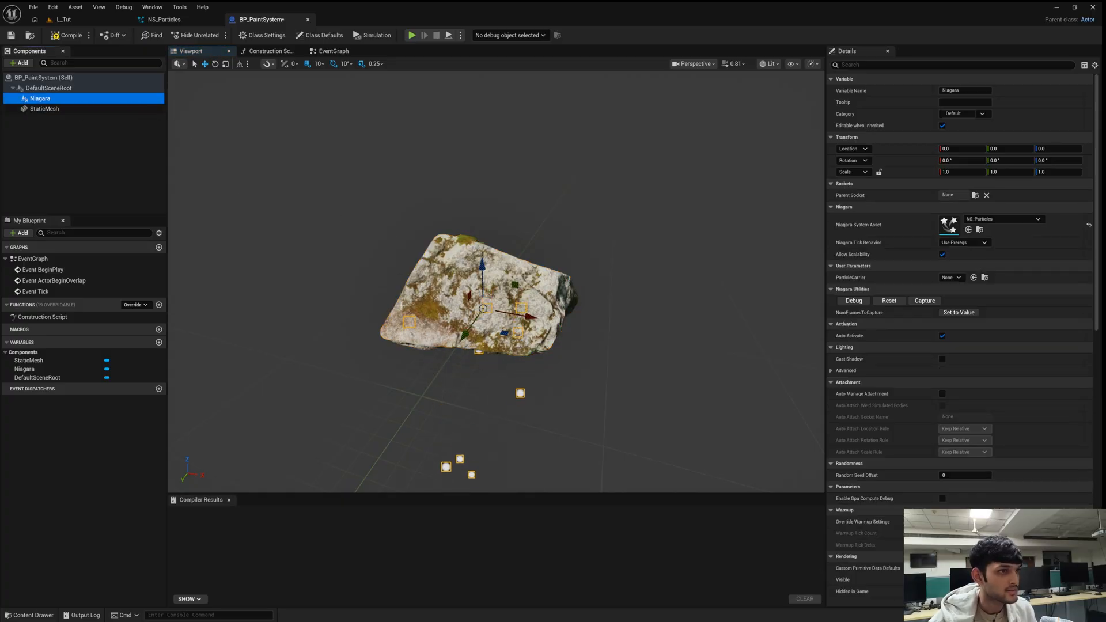
left_click_drag(483, 271, 483, 271)
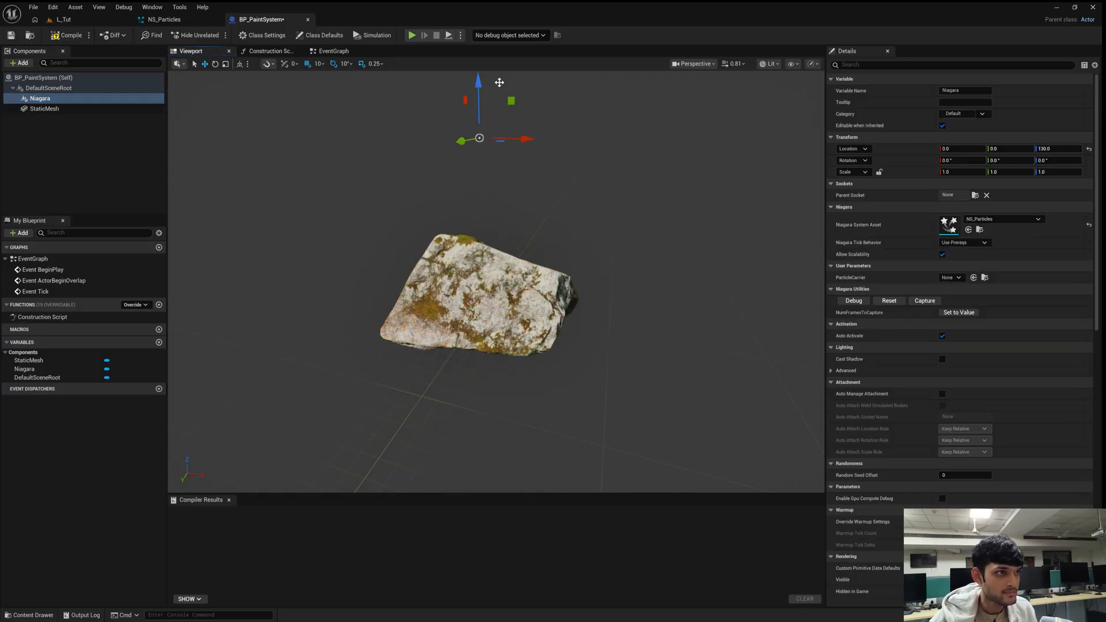
Examine from several angles how the particles fall from the raised emitter onto the rock mesh.
right_click_drag(536, 220, 560, 213)
key("s")
key("a")
right_click_drag(567, 398, 584, 397)
key("w")
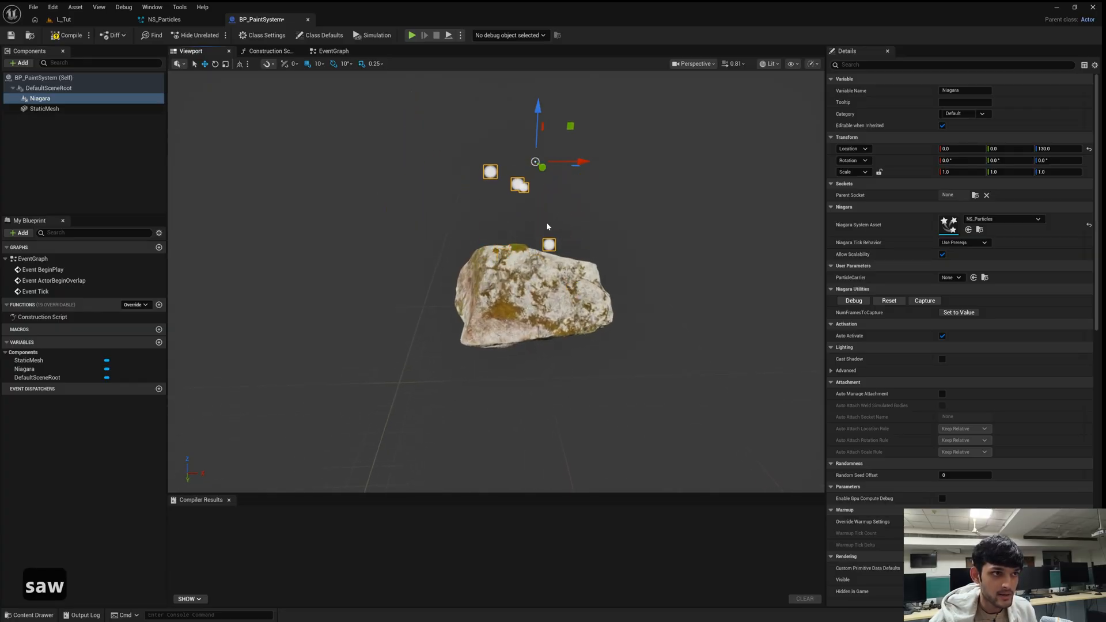
key("w")
mouse_move(594, 252)
right_mouse_down()
mouse_move(627, 271)
mouse_move(587, 255)
right_mouse_up()
key("s")
key("s")
key("e")
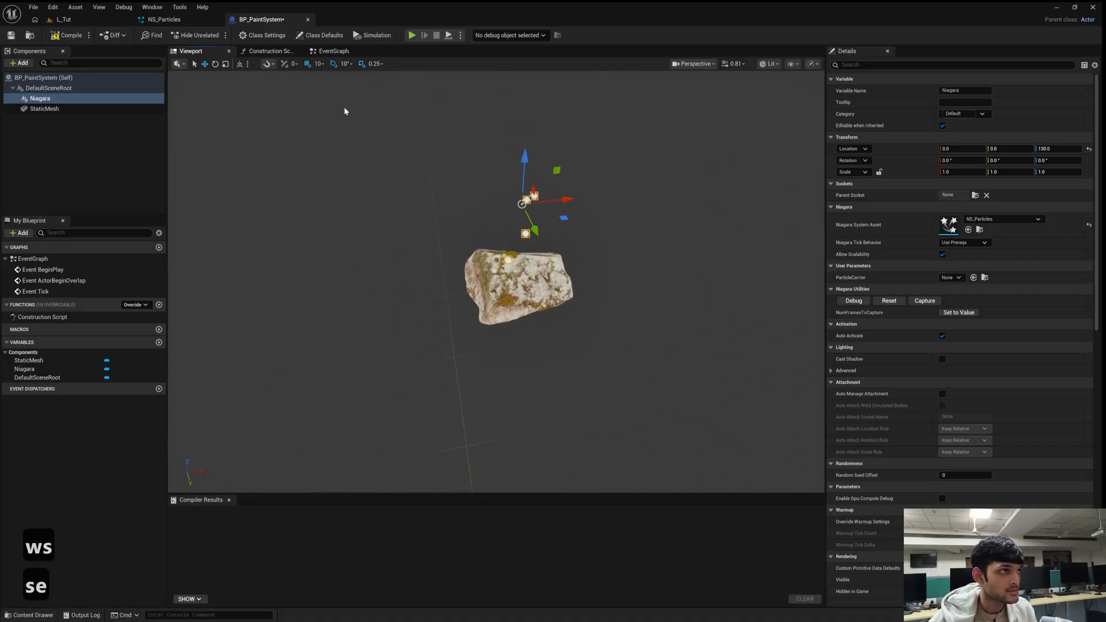
Implement the NiagaraParticleCallbackHandler interface in the blueprint's class settings.
left_click(262, 35)
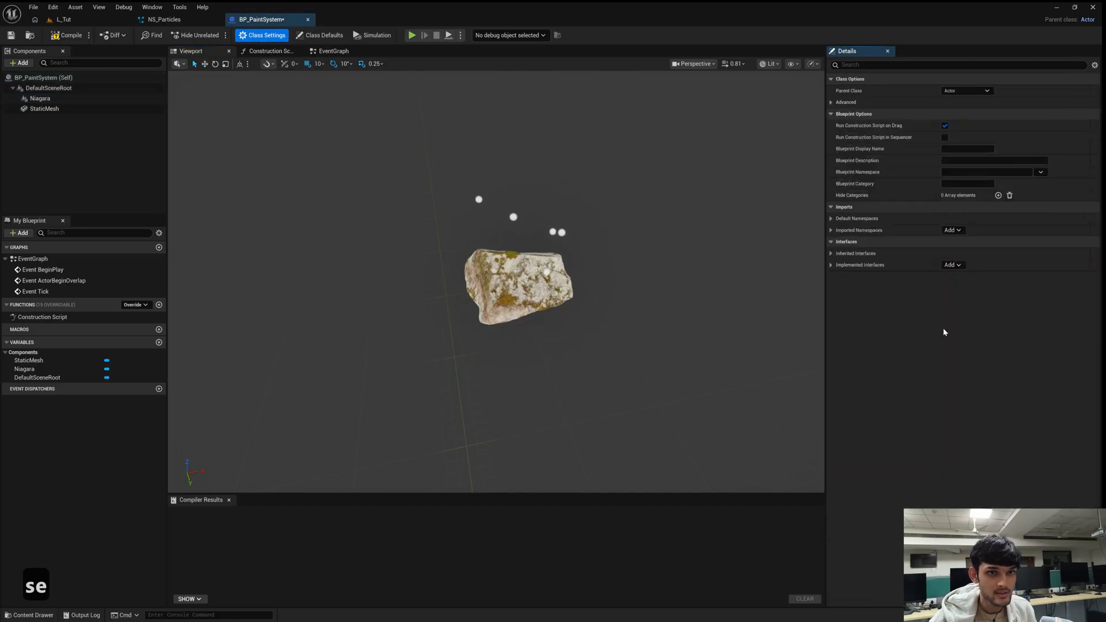
left_click(952, 266)
type("nia")
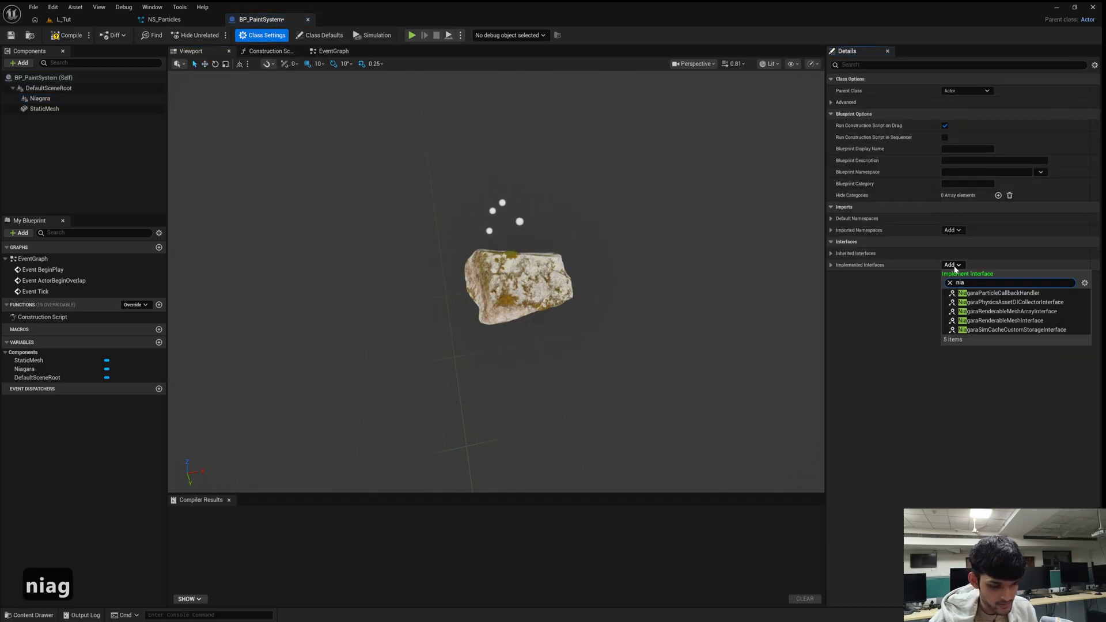
type("gara")
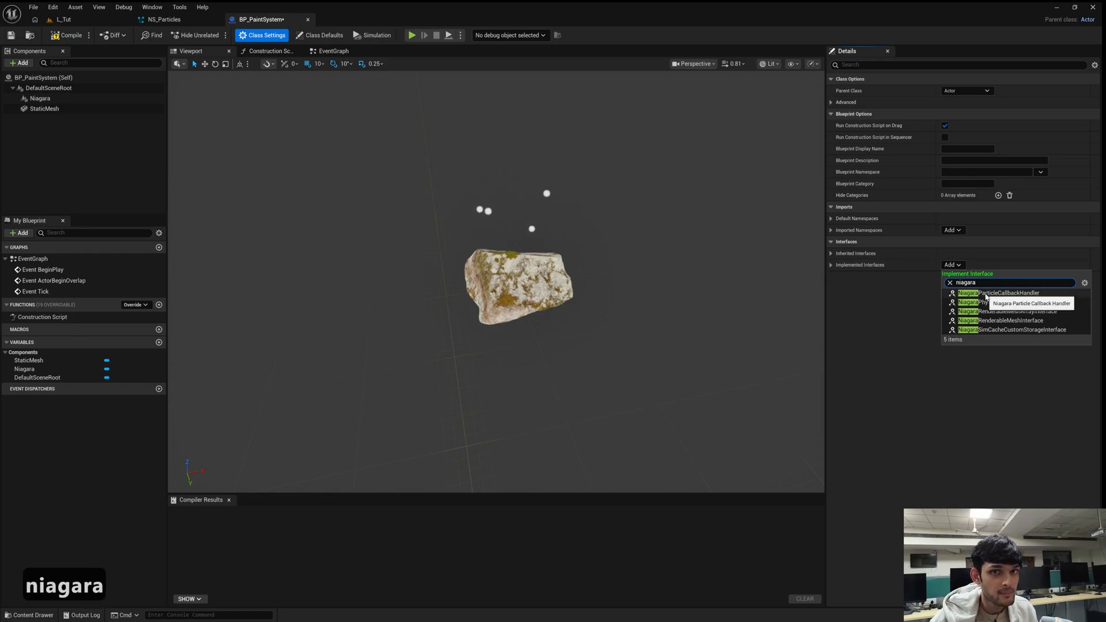
left_click(985, 294)
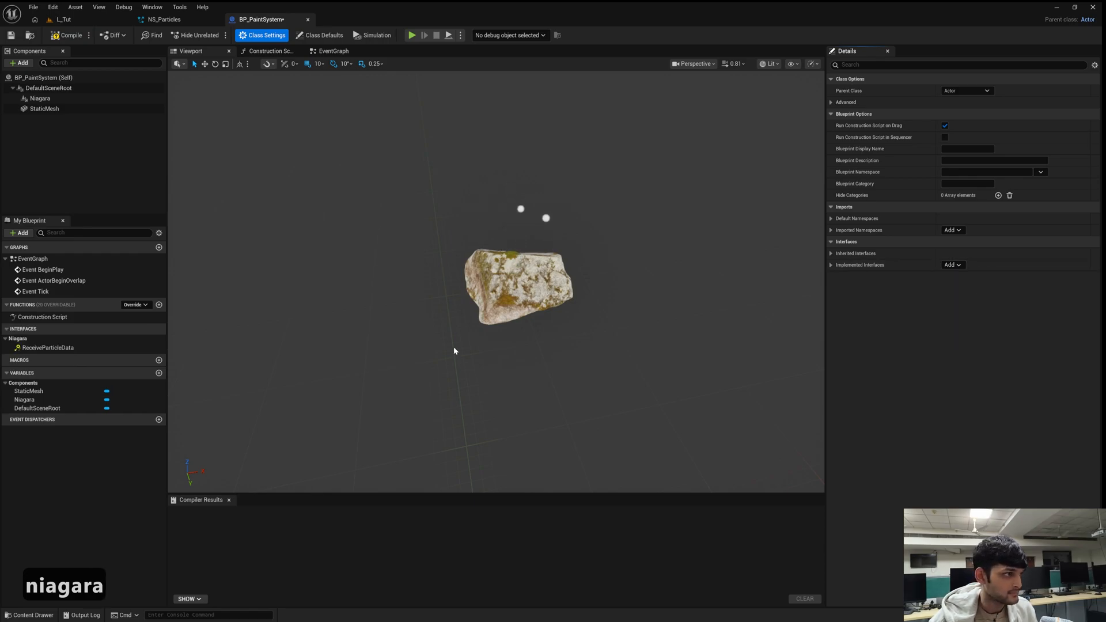
left_click(81, 348)
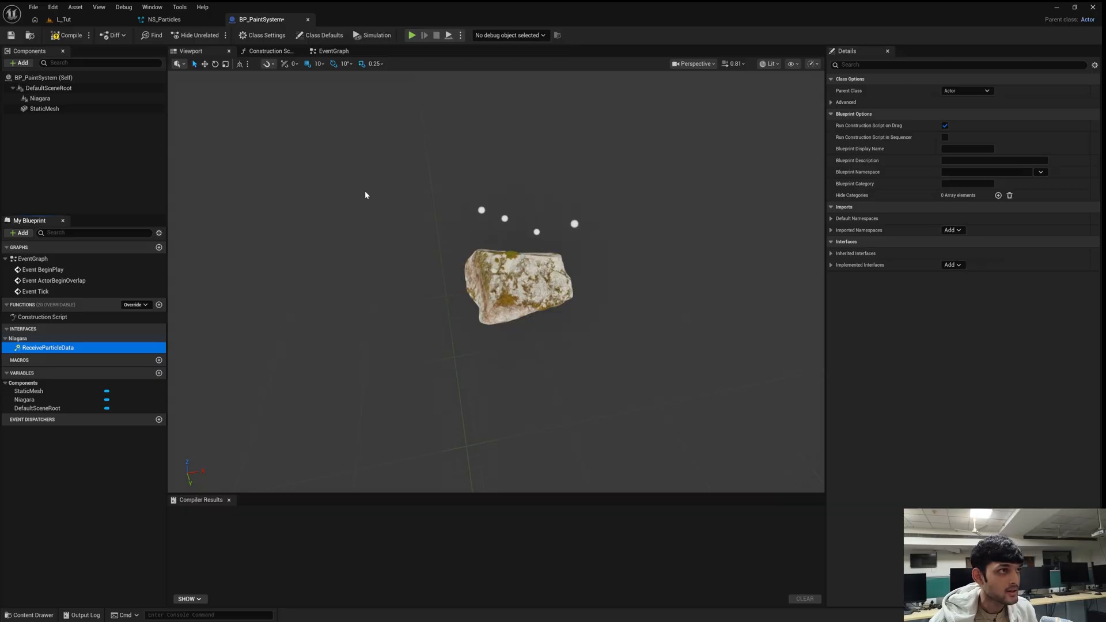
Delete the ActorBeginOverlap and Tick event nodes from the event graph.
left_click(332, 53)
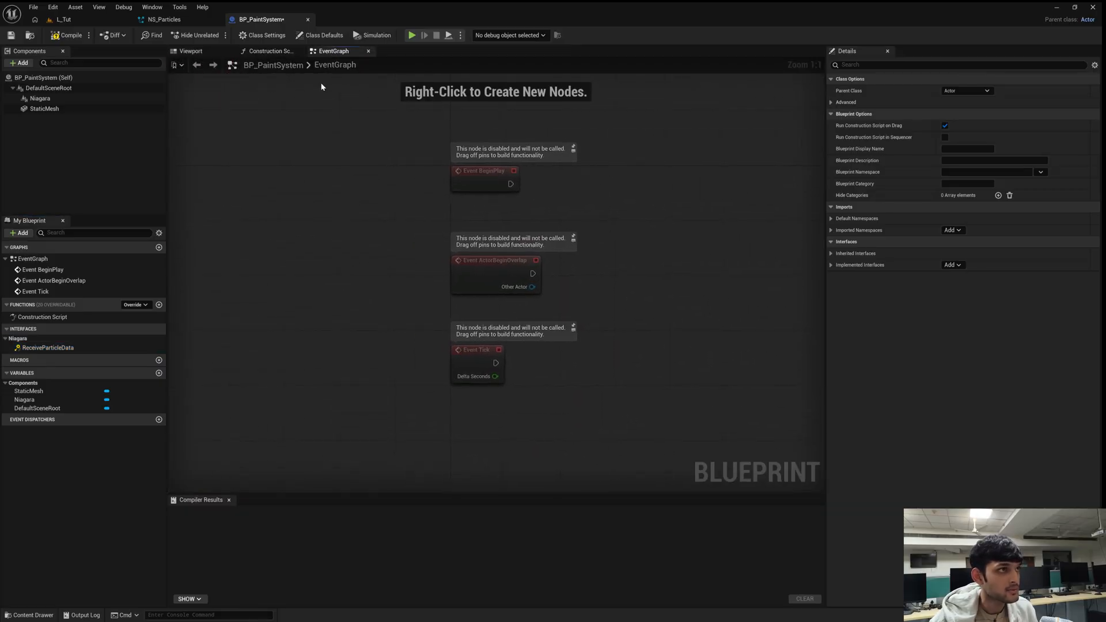
left_click_drag(385, 205, 489, 353)
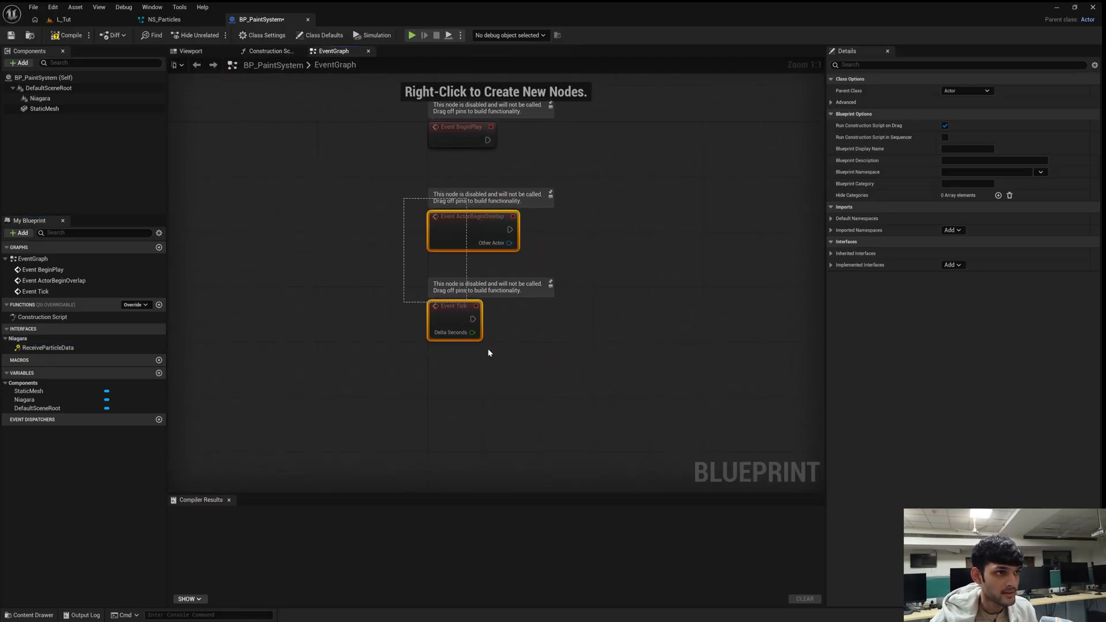
key("Delete")
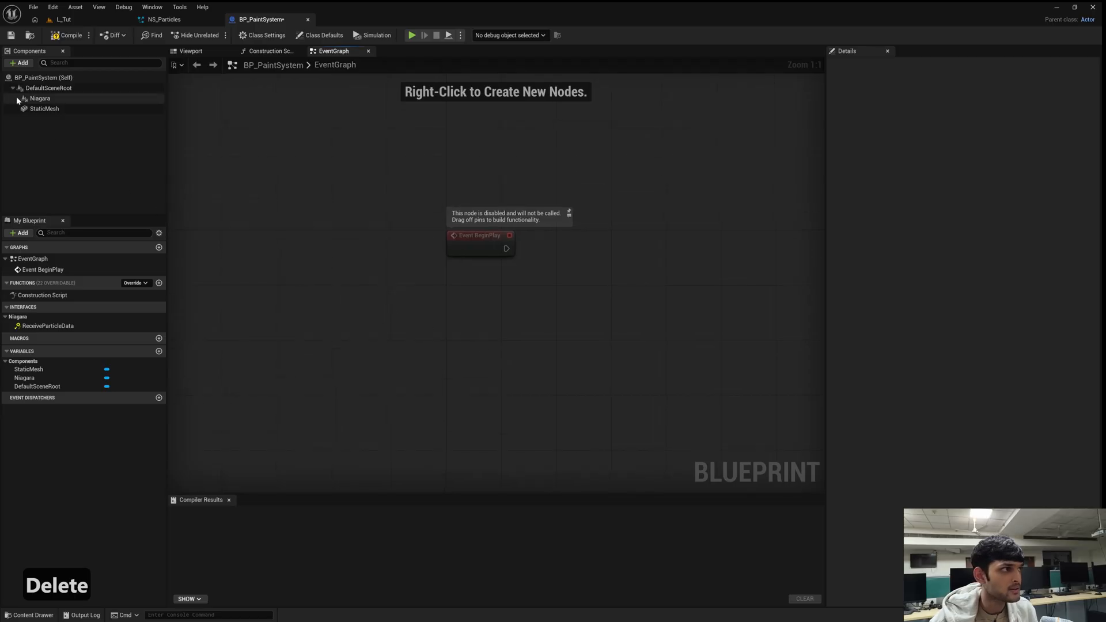
Add a Niagara component reference to the event graph and create a Set Niagara Variable By String (Object) node targeting it.
left_click(40, 98)
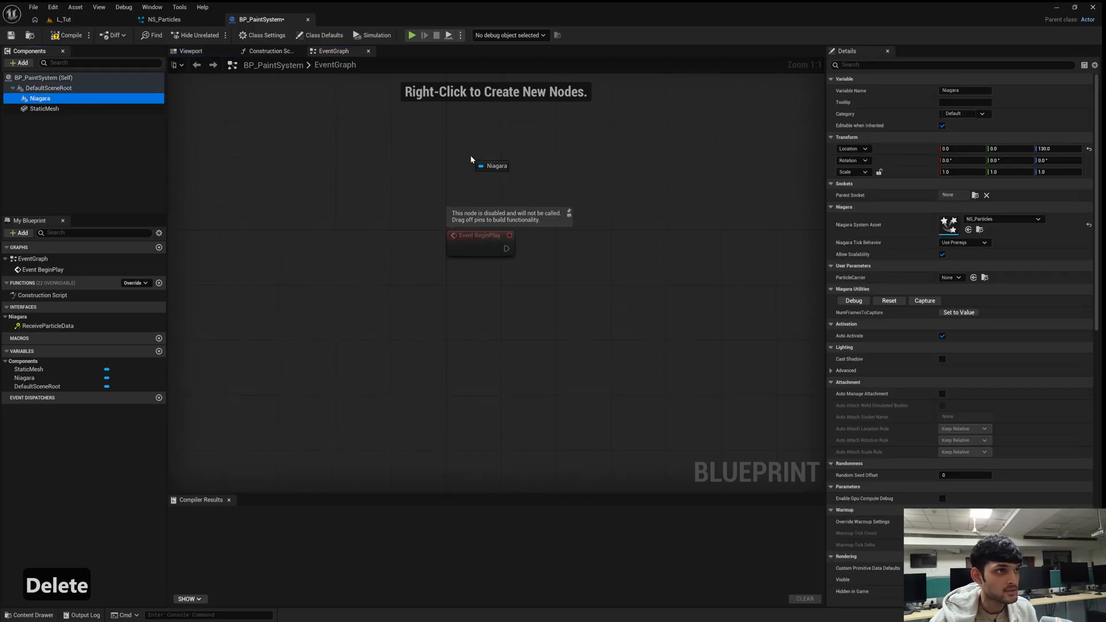
left_click_drag(472, 159, 660, 308)
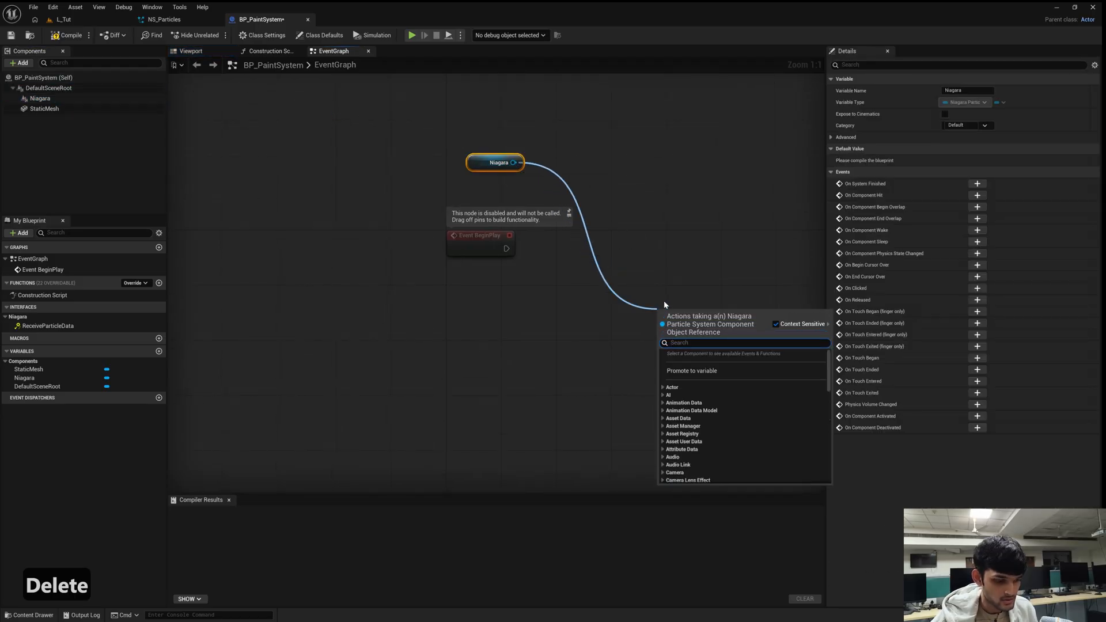
type("set niagara")
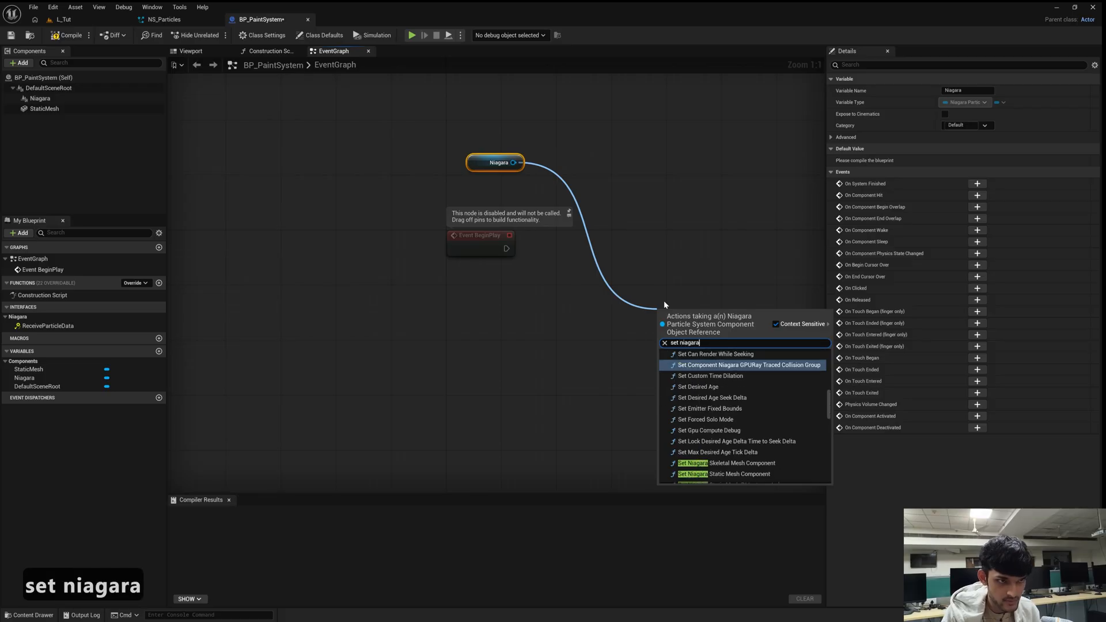
type(" object")
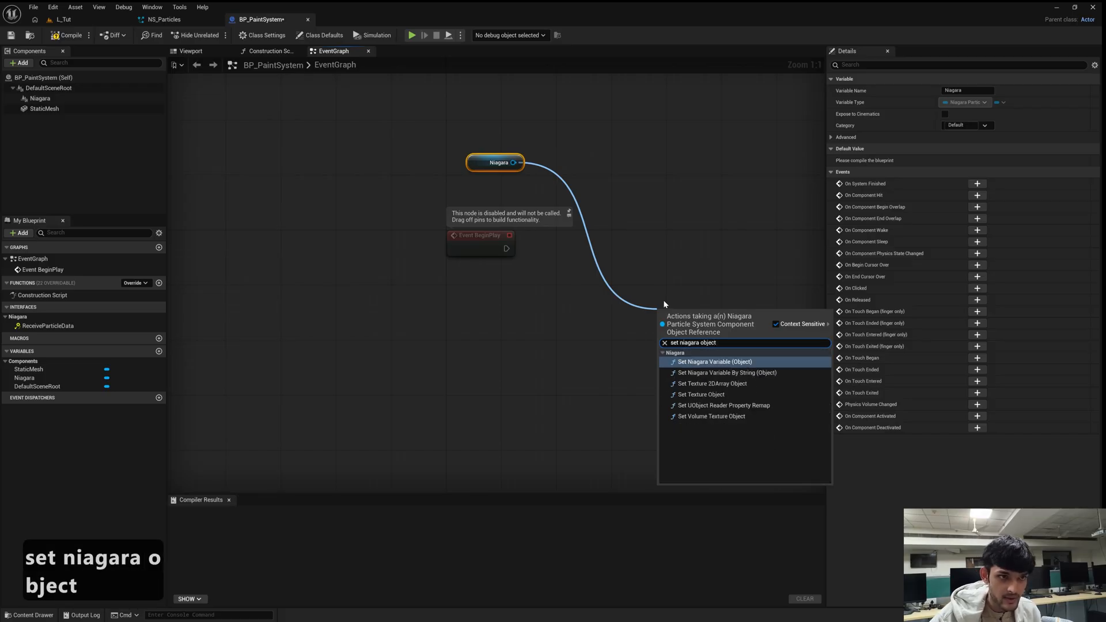
left_click(730, 373)
left_click_drag(713, 336, 632, 222)
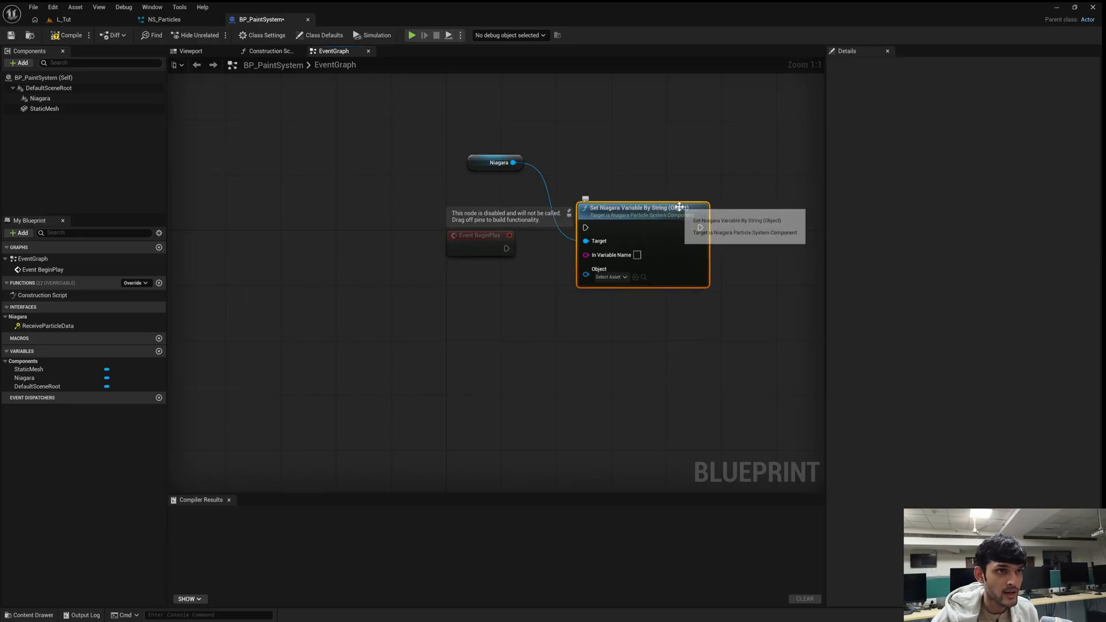
Connect Event BeginPlay to the Set Niagara Variable node and set its variable name to ParticleCarrier, matching the NS_Particles user parameter.
left_click(164, 19)
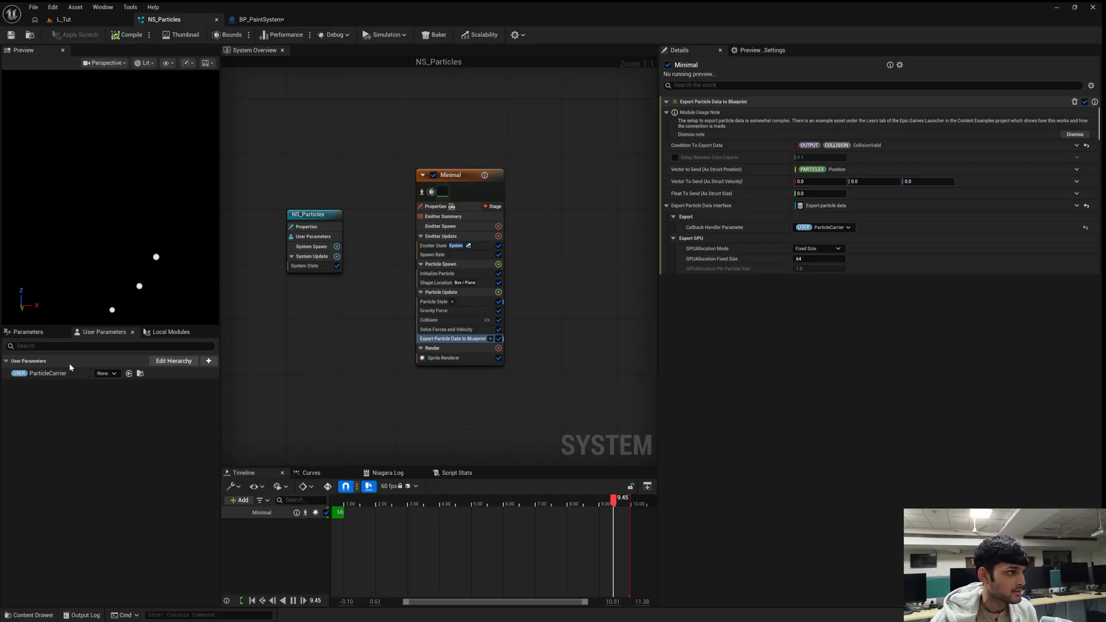
left_click(260, 19)
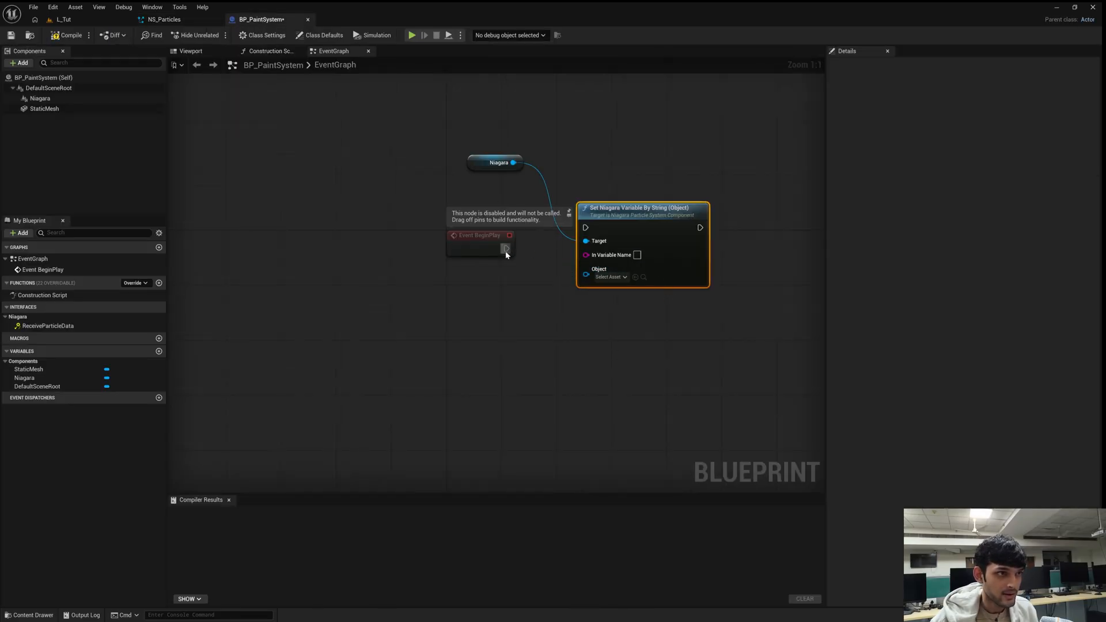
left_click_drag(584, 230, 586, 228)
left_click_drag(489, 245, 489, 224)
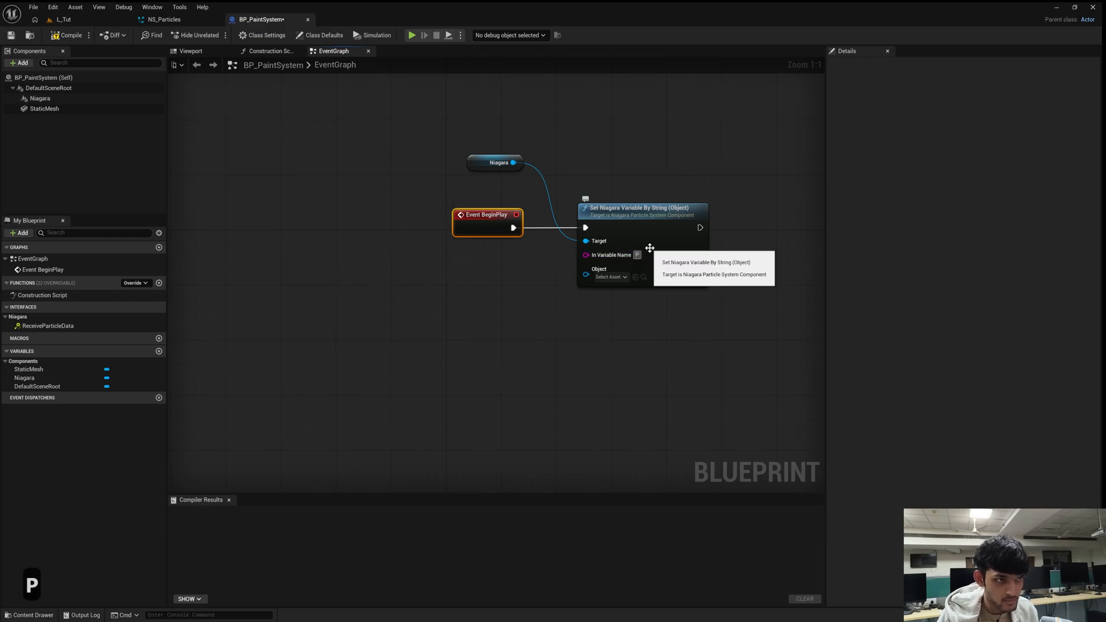
type("cleC")
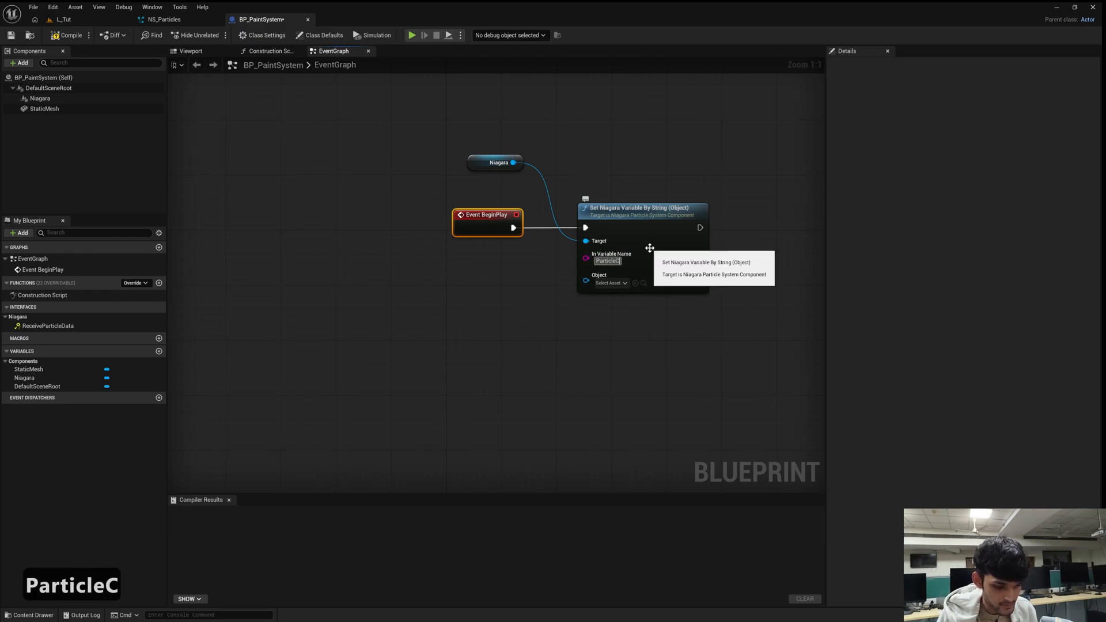
type("arrier")
key("Return")
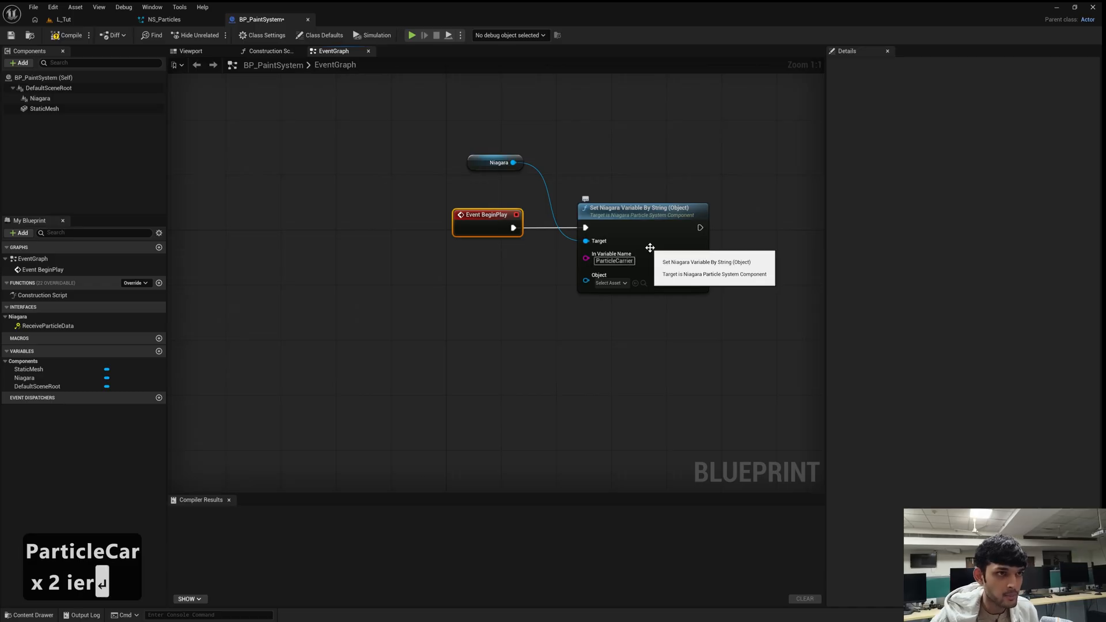
Feed a Self reference into the Object input of the Set Niagara Variable node and place it below Event BeginPlay.
right_click_drag(579, 339, 623, 316)
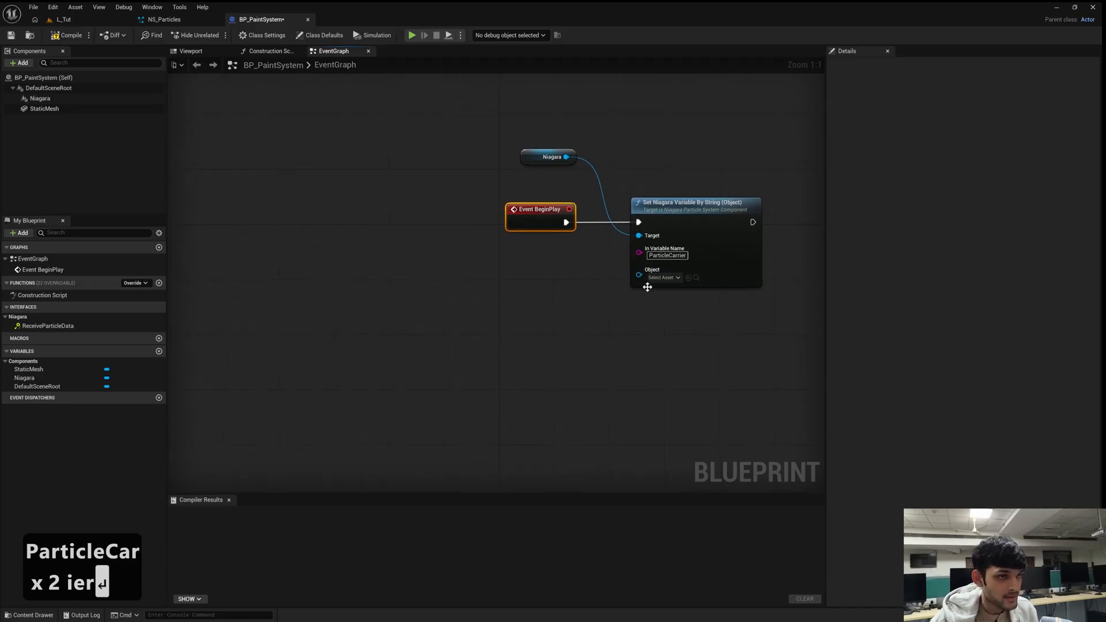
left_click_drag(640, 276, 585, 316)
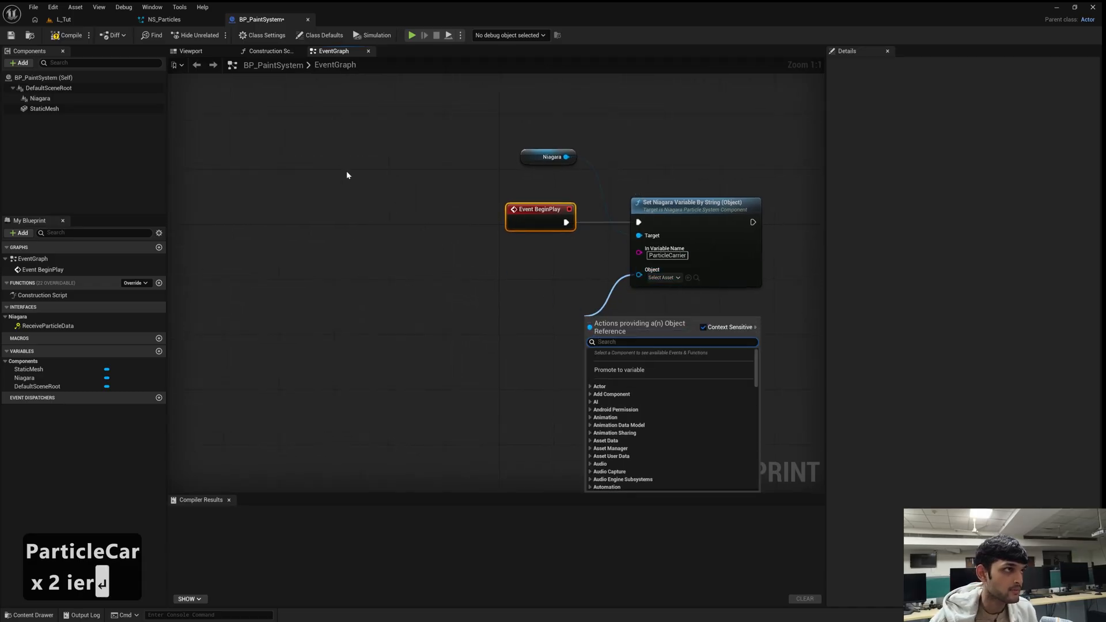
type("self")
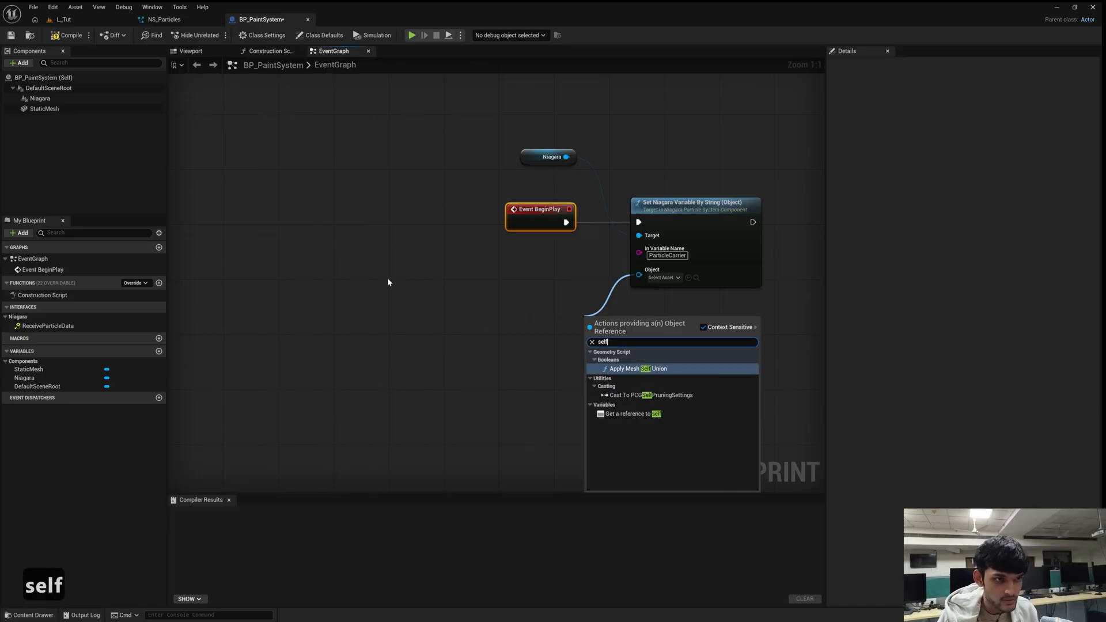
left_click(632, 413)
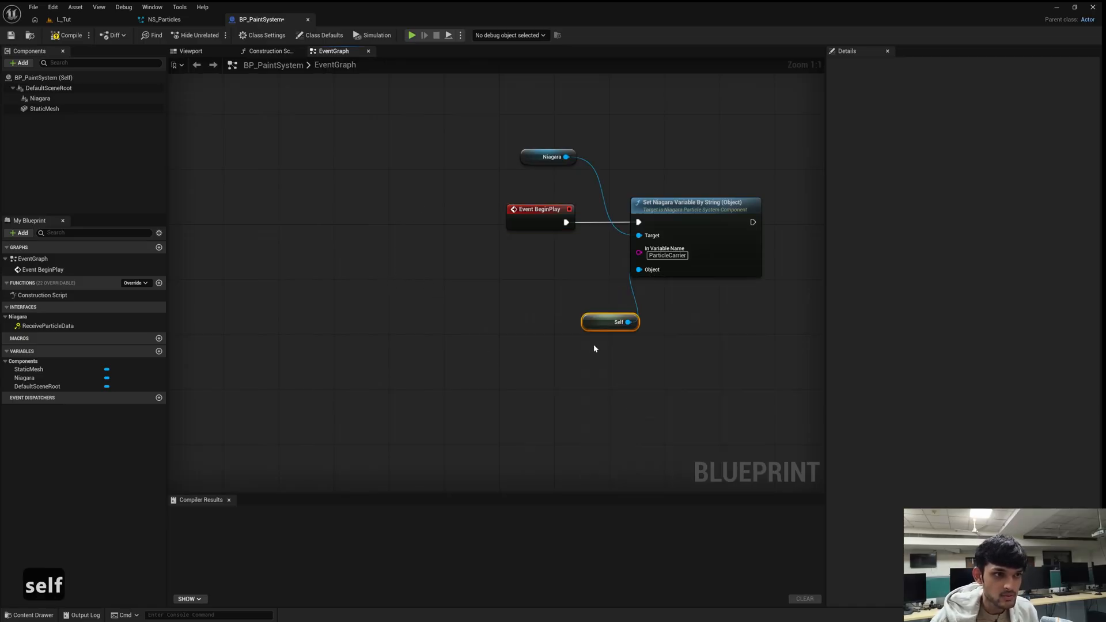
left_click_drag(595, 327, 542, 282)
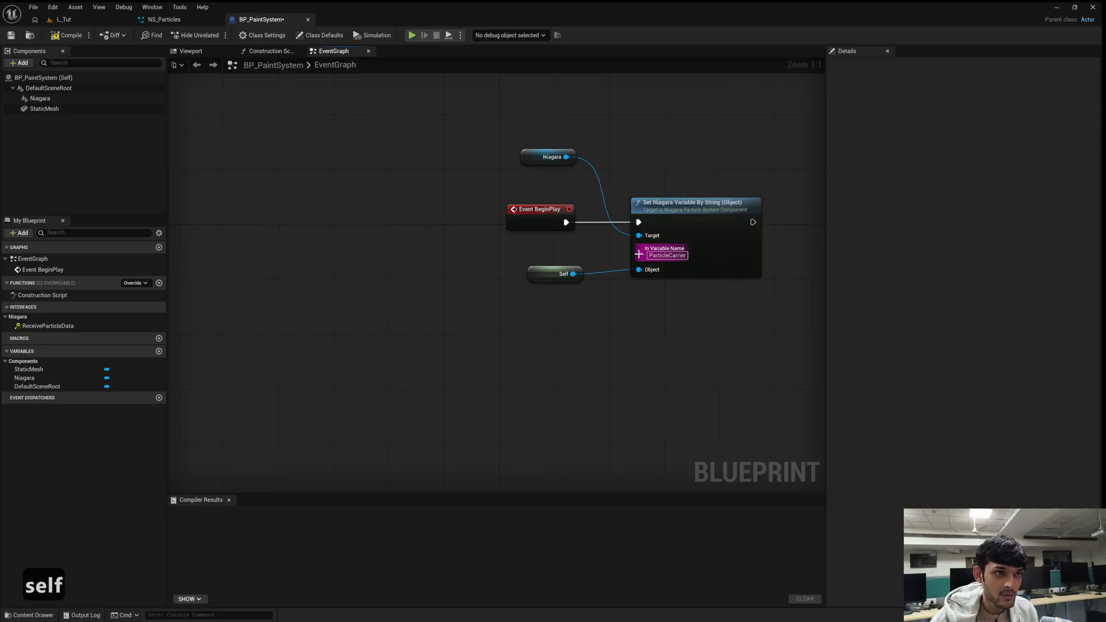
left_click(191, 51)
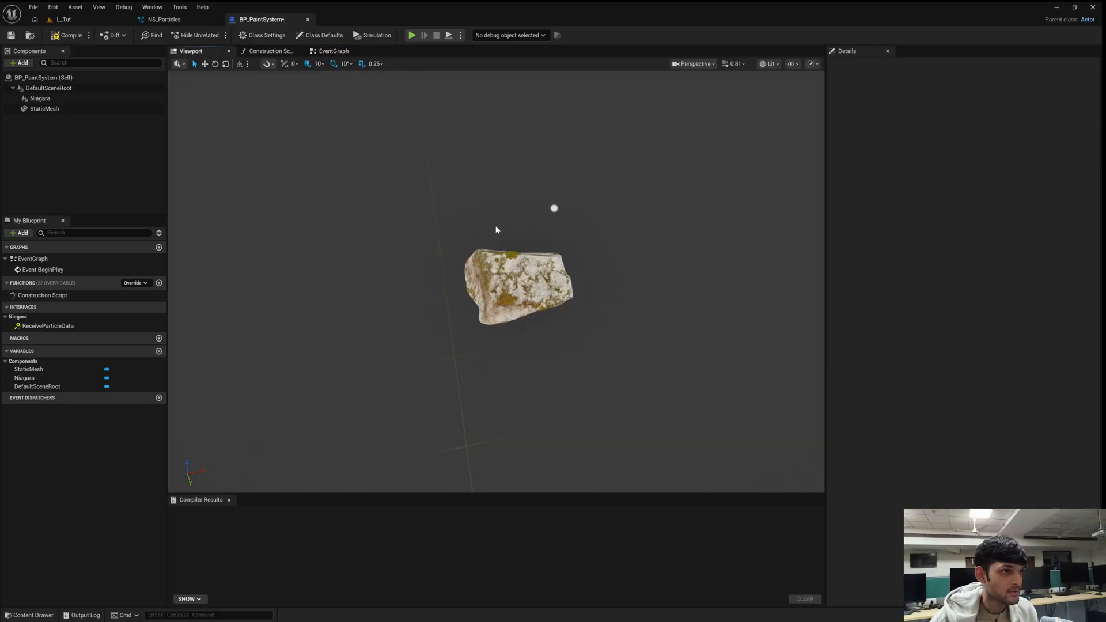
left_click(81, 99)
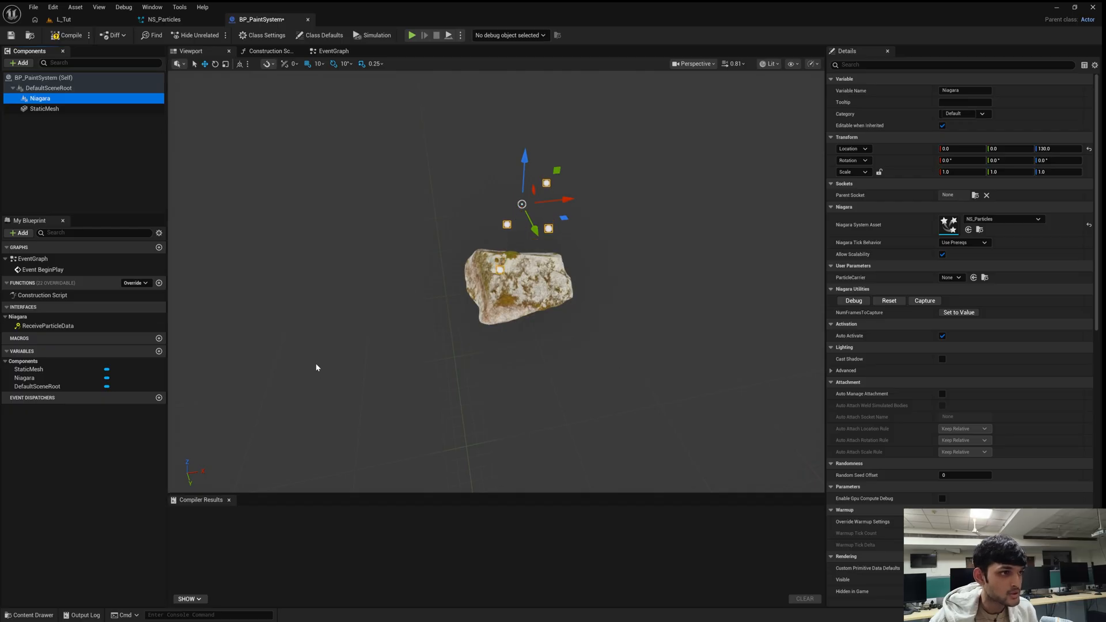
left_click(332, 50)
Add the ReceiveParticleData interface event to the event graph below the BeginPlay logic.
right_click_drag(507, 314, 445, 265)
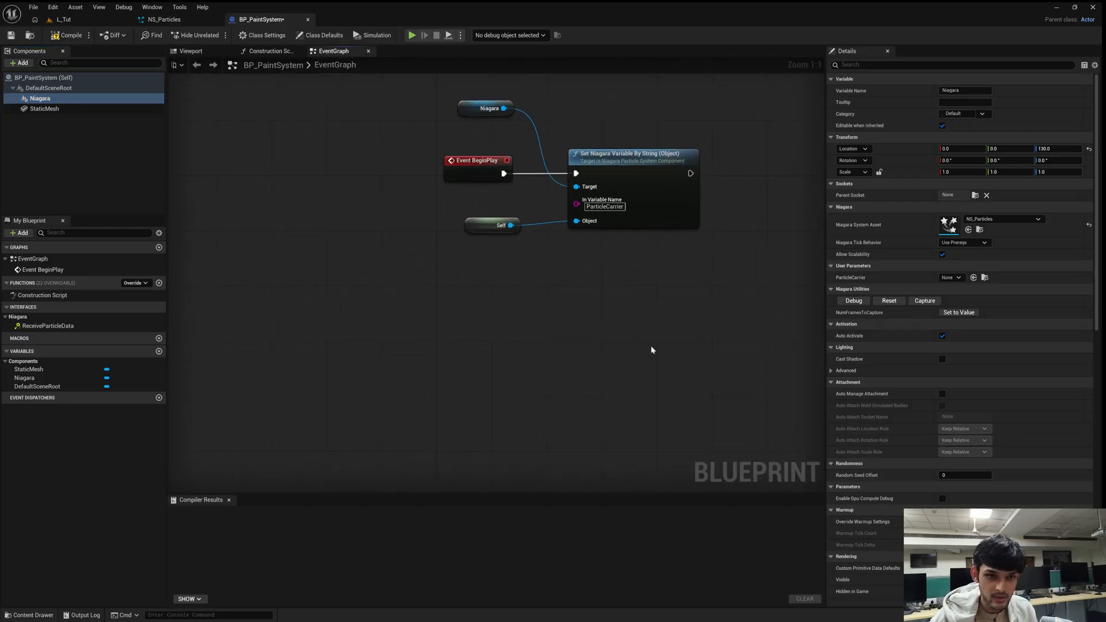
double_click(61, 326)
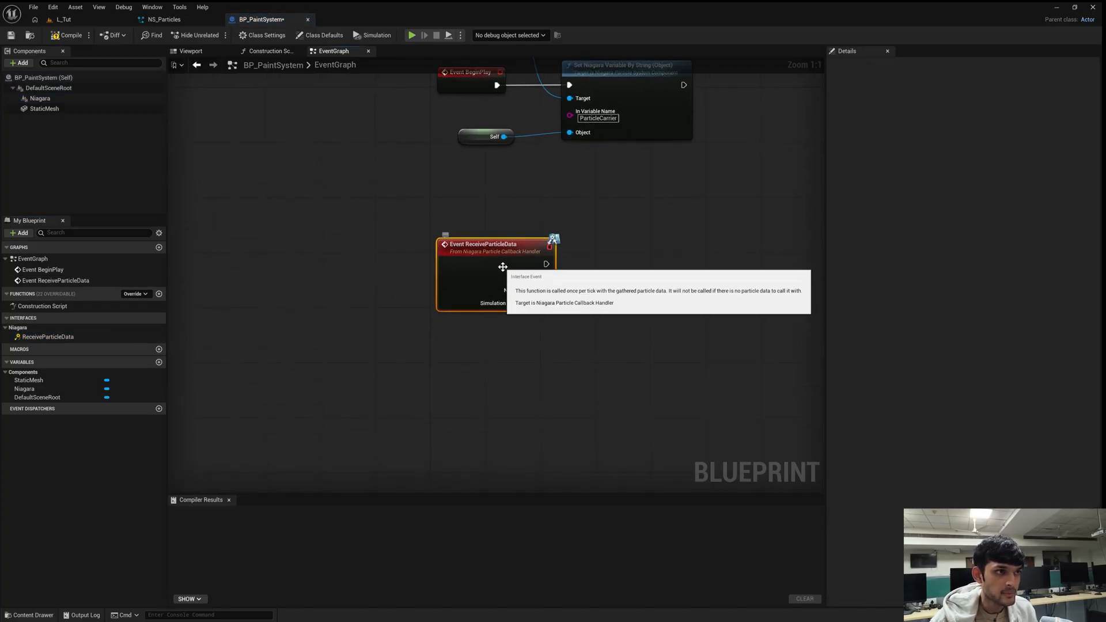
left_click_drag(503, 260, 481, 280)
Add a For Each Loop over the Data array of Event ReceiveParticleData and align it beside the event.
right_click_drag(580, 276, 522, 274)
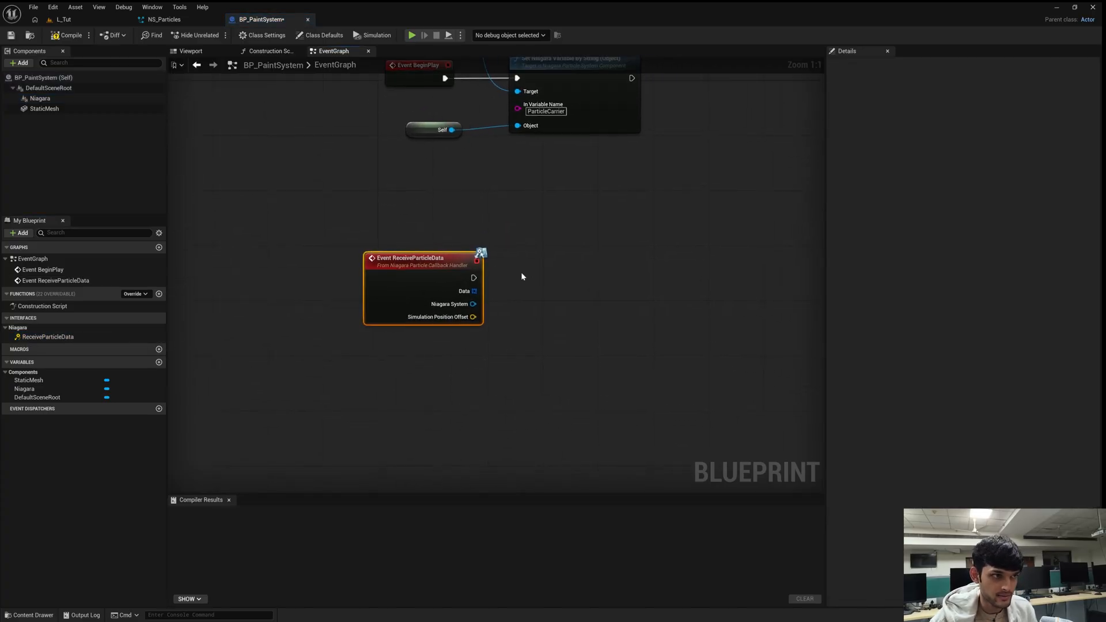
left_click_drag(473, 292, 546, 285)
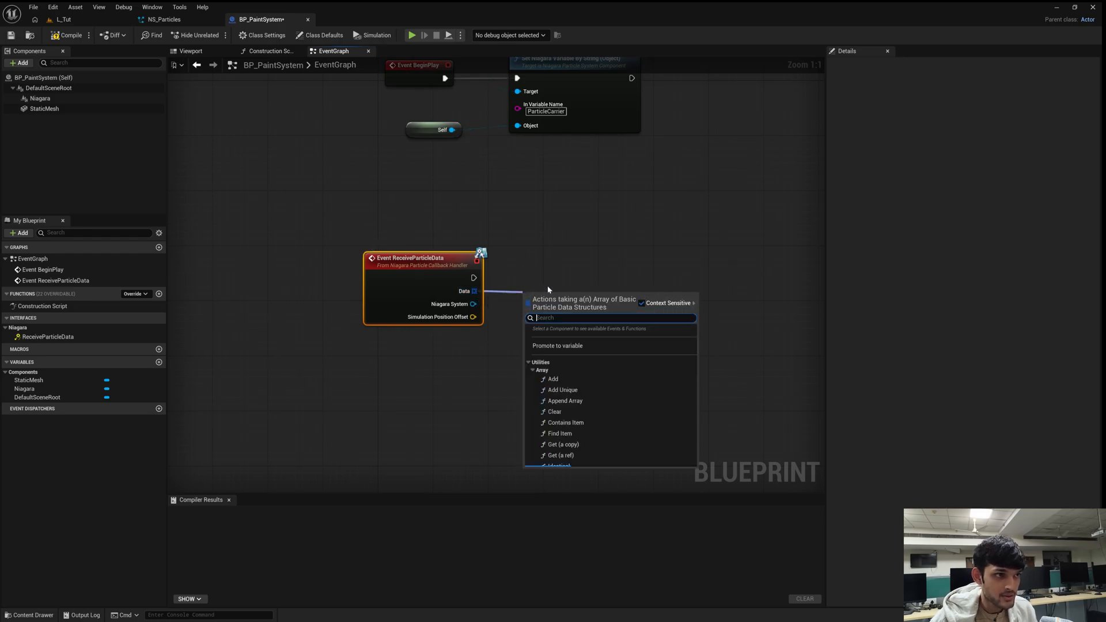
type("for each")
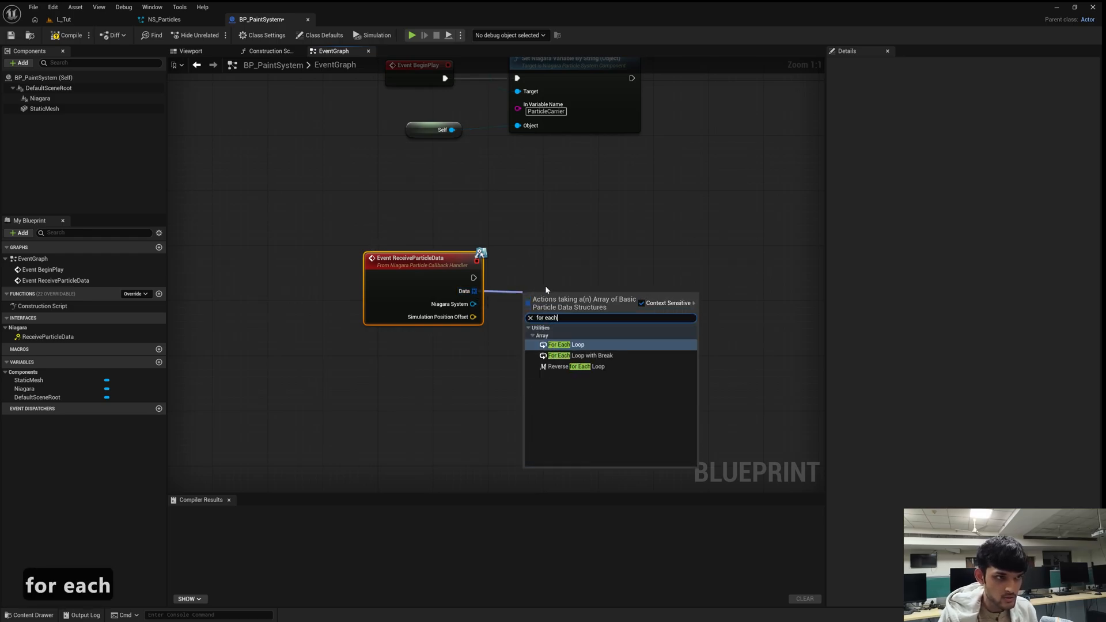
key("Return")
left_click_drag(541, 298, 541, 270)
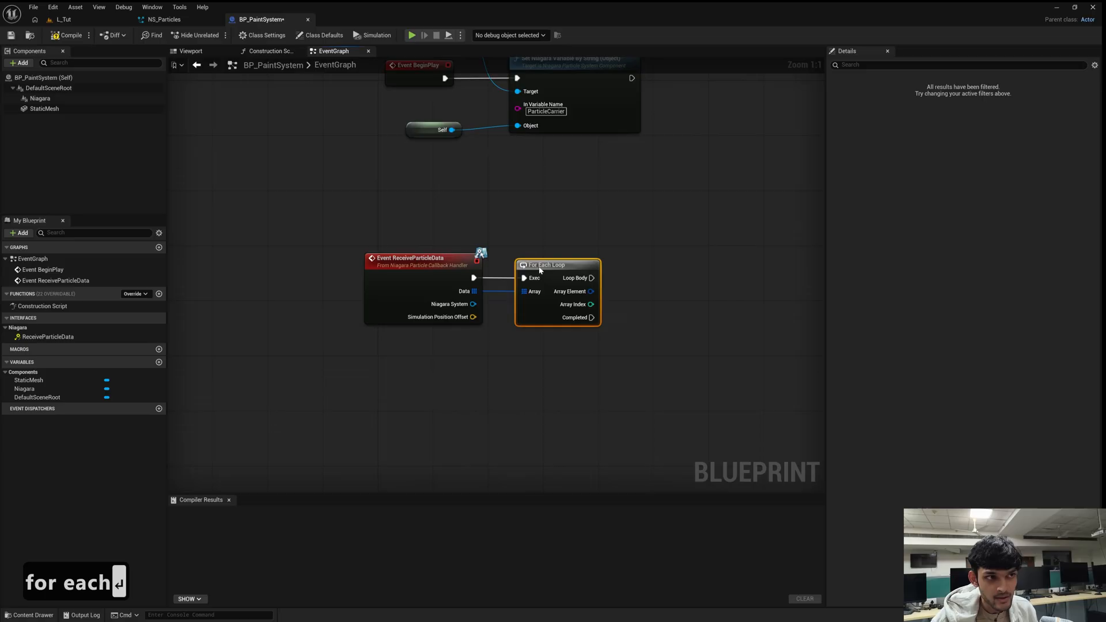
Break the loop's Array Element into its members with a Break Basic Particle Data node.
right_click_drag(526, 284, 372, 285)
left_click_drag(440, 293, 516, 295)
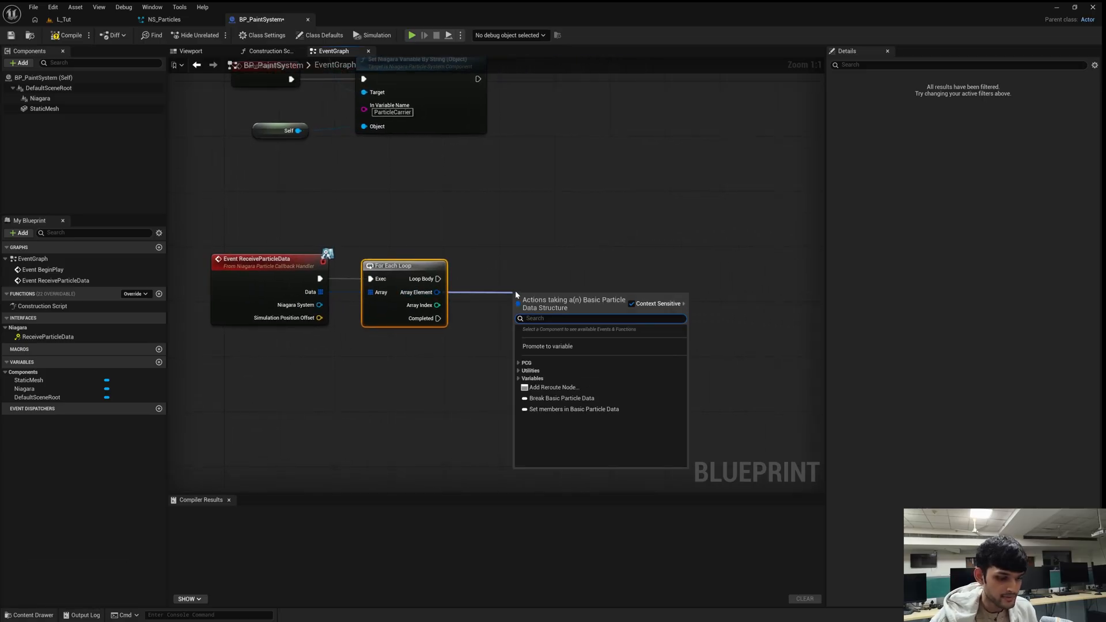
type("break")
key("Return")
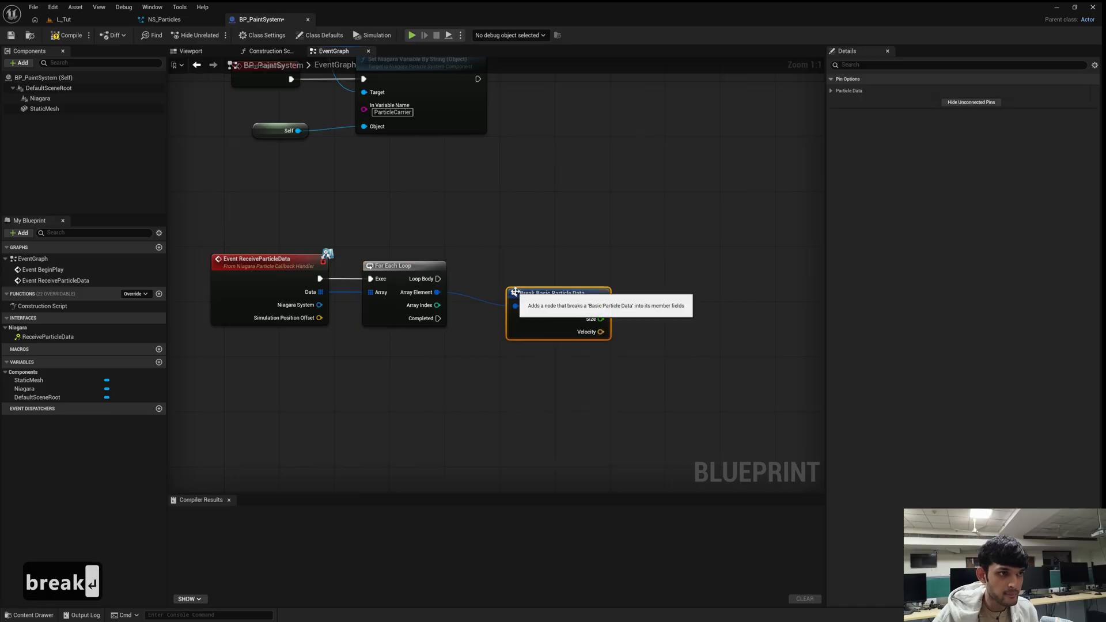
right_click_drag(531, 283, 468, 284)
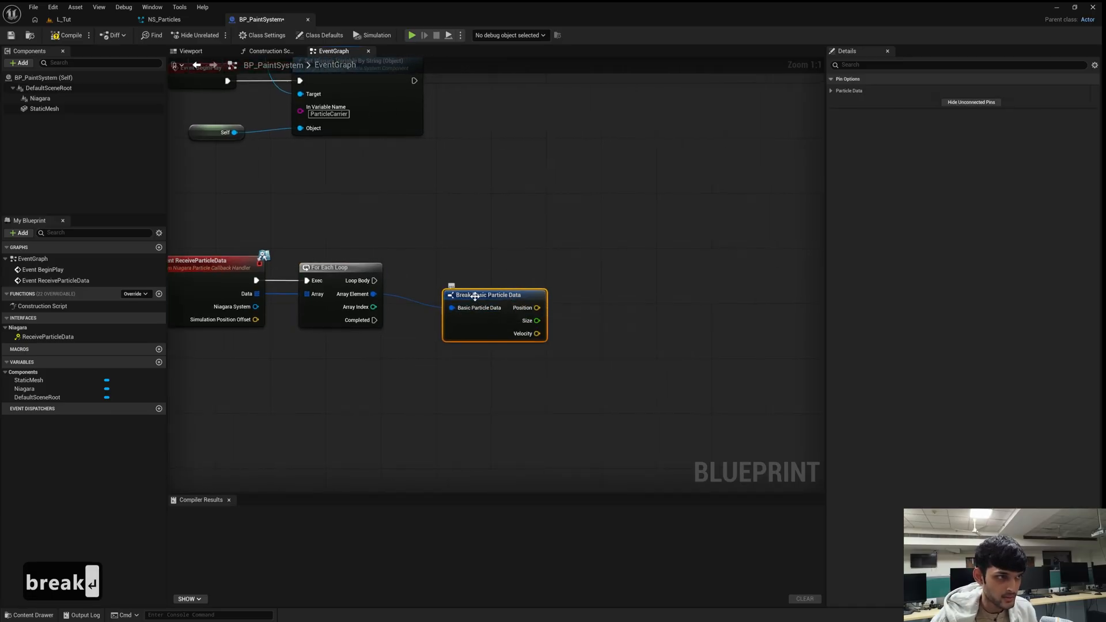
right_click_drag(474, 227, 477, 230)
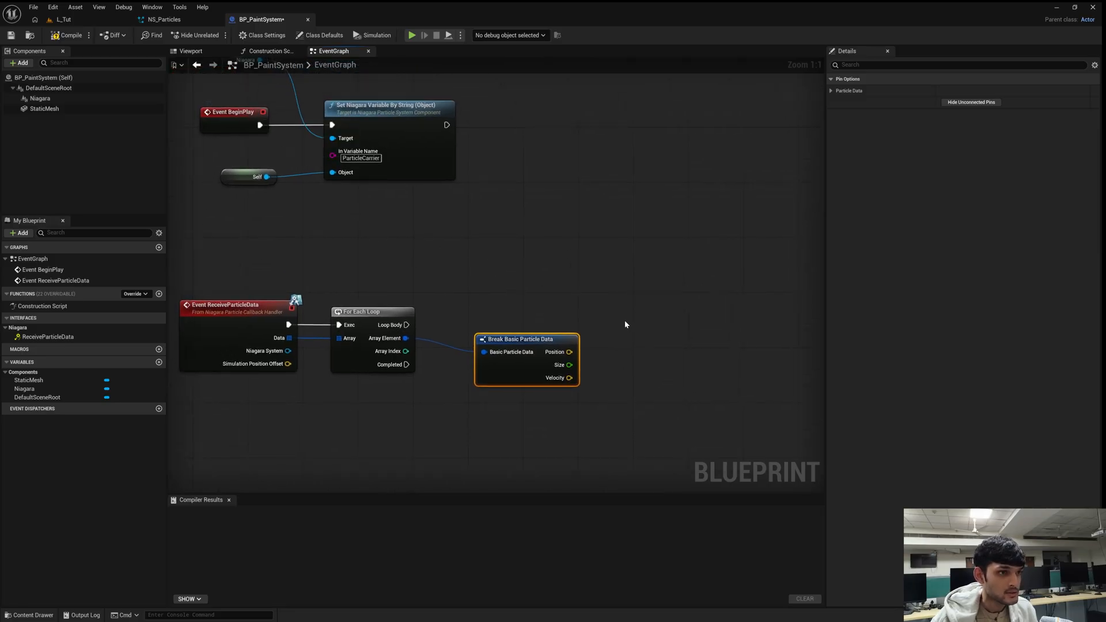
right_click_drag(625, 323, 620, 344)
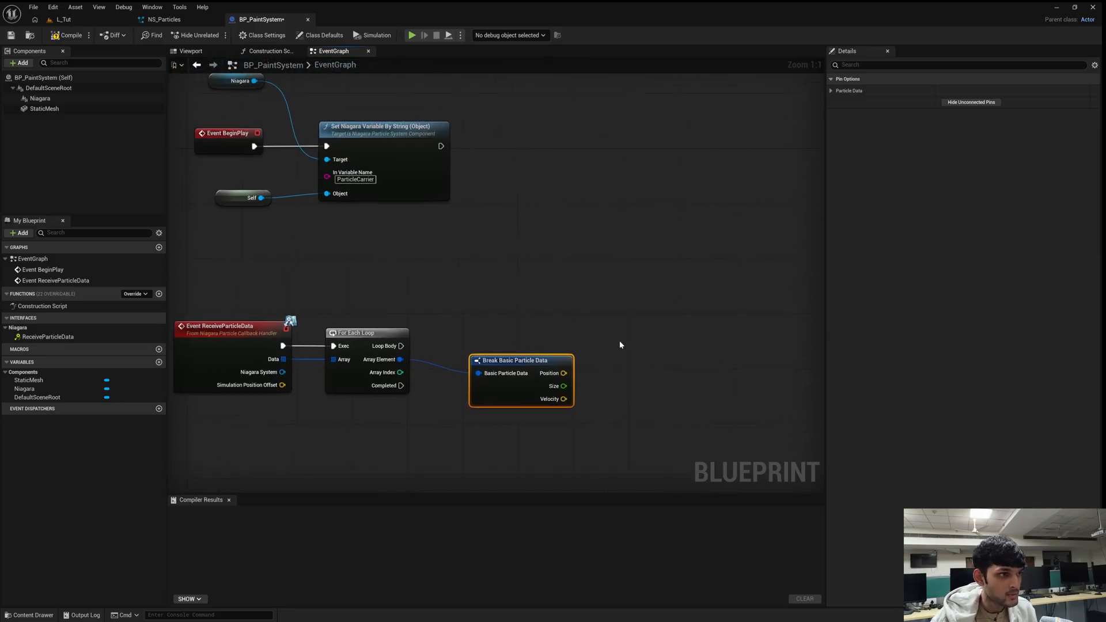
right_click_drag(603, 341, 564, 295)
left_click_drag(524, 328, 590, 321)
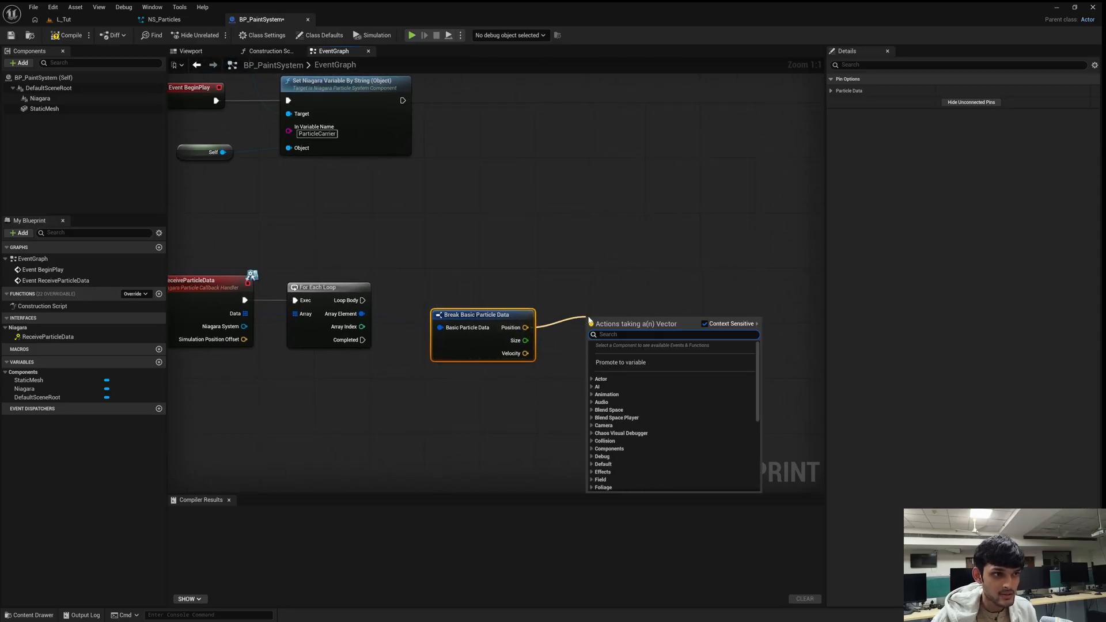
left_click(575, 294)
right_click(627, 286)
left_click(560, 267)
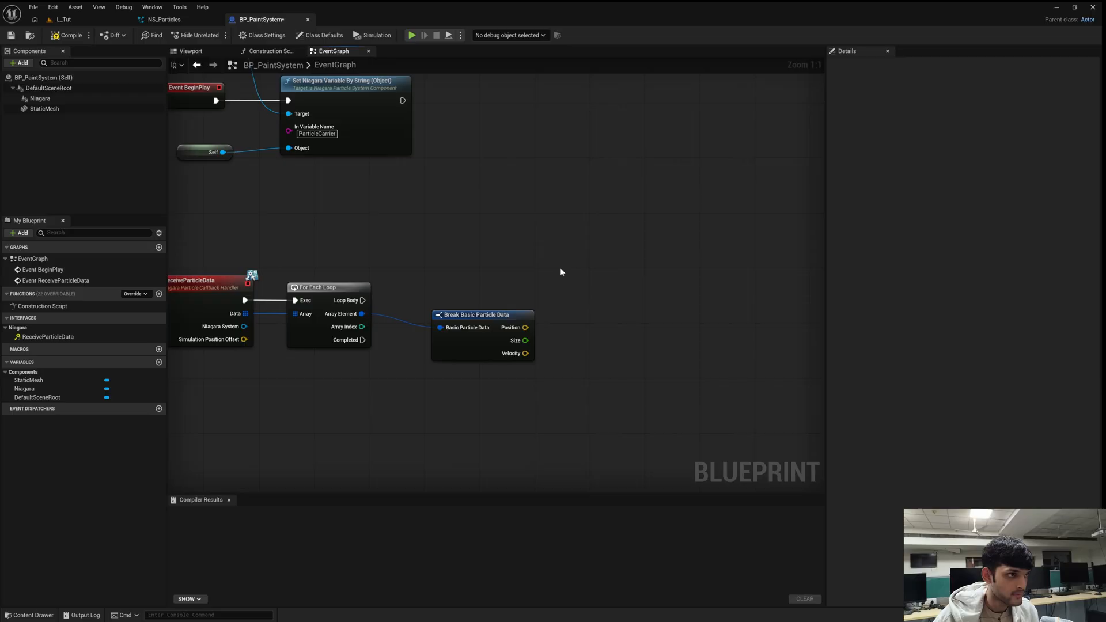
Add a Print String on the loop body fed by the broken particle Position, and compile and save the blueprint.
left_click_drag(363, 300, 615, 299)
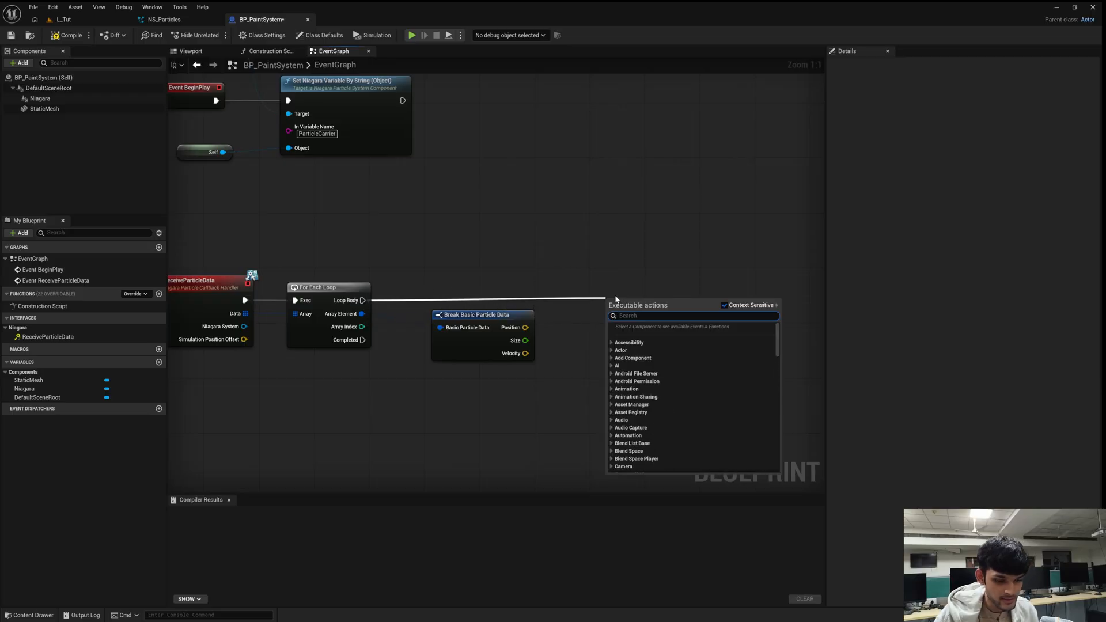
type("print")
key("Return")
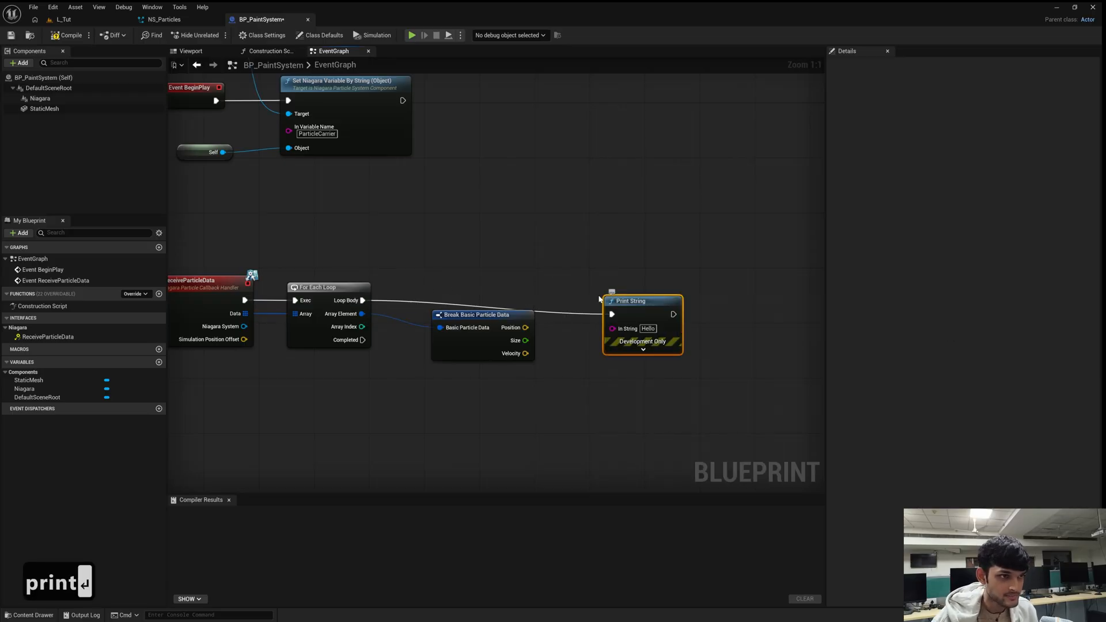
left_click_drag(515, 330, 656, 286)
left_click_drag(552, 305, 584, 303)
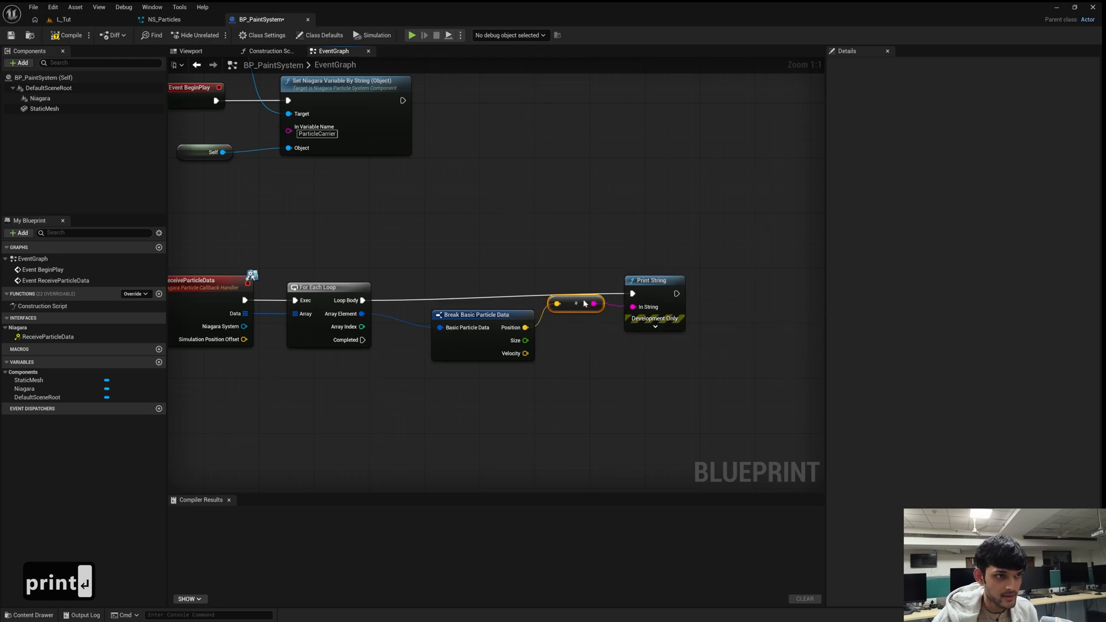
left_click(77, 33)
left_click(27, 37)
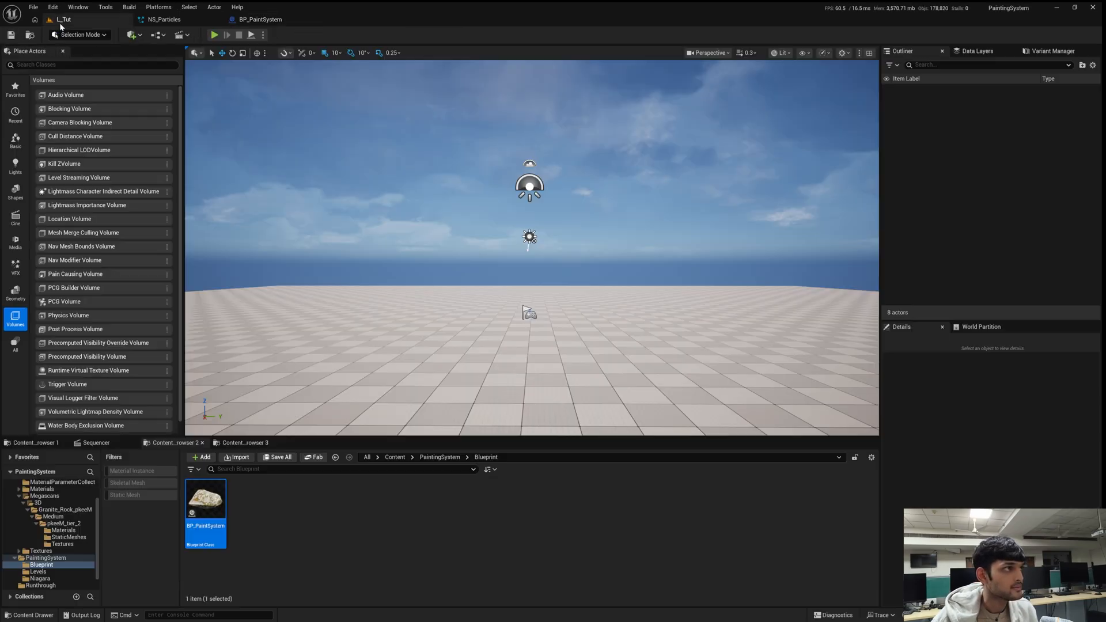
Place BP_PaintSystem on the floor of the L_Tut level and simulate briefly to check the printed collision positions.
left_click_drag(206, 499, 468, 340)
right_click_drag(469, 340, 439, 375)
key("w")
key("w")
key("w")
key("w")
key("w")
key("w")
key("w")
key("w")
key("w")
key("w")
key("w")
key("w")
key("w")
key("w")
key("w")
key("w")
key("w")
key("w")
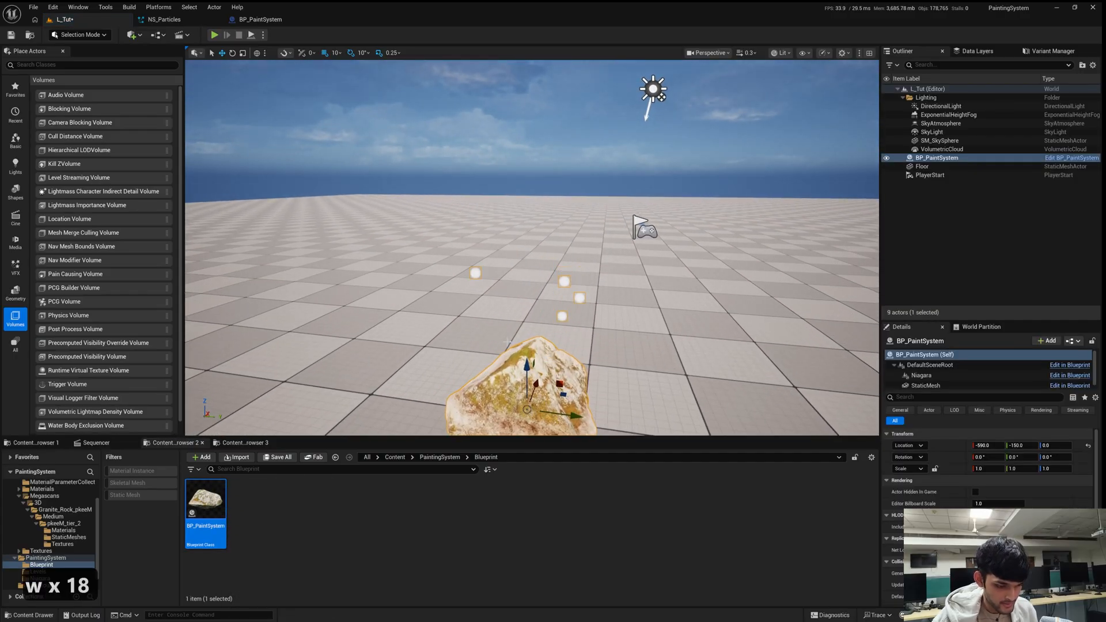
key("alt+s")
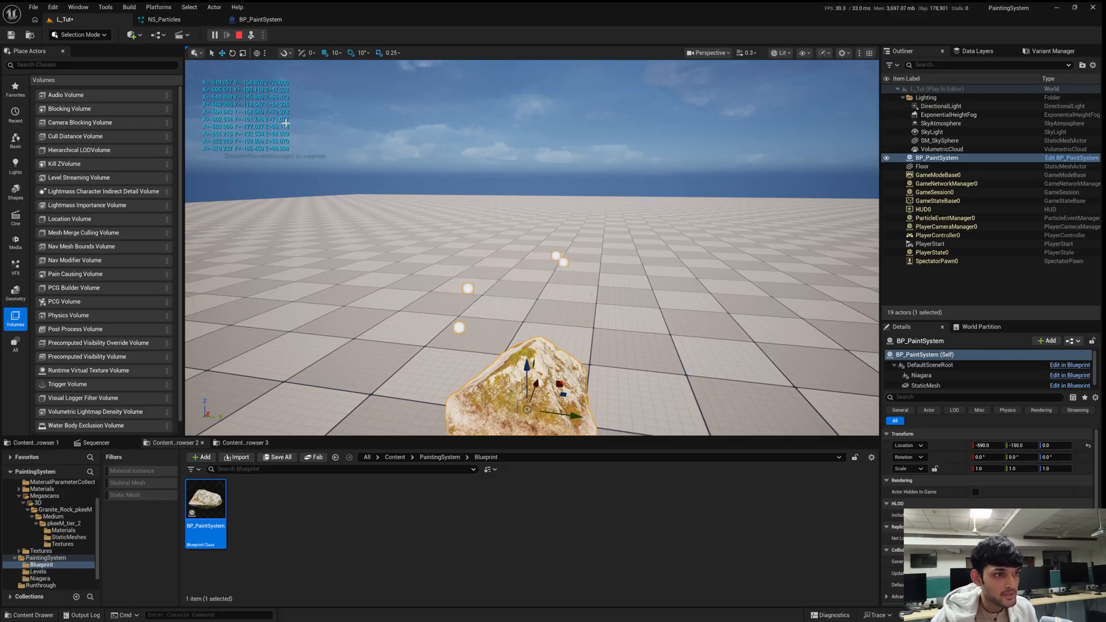
key("Escape")
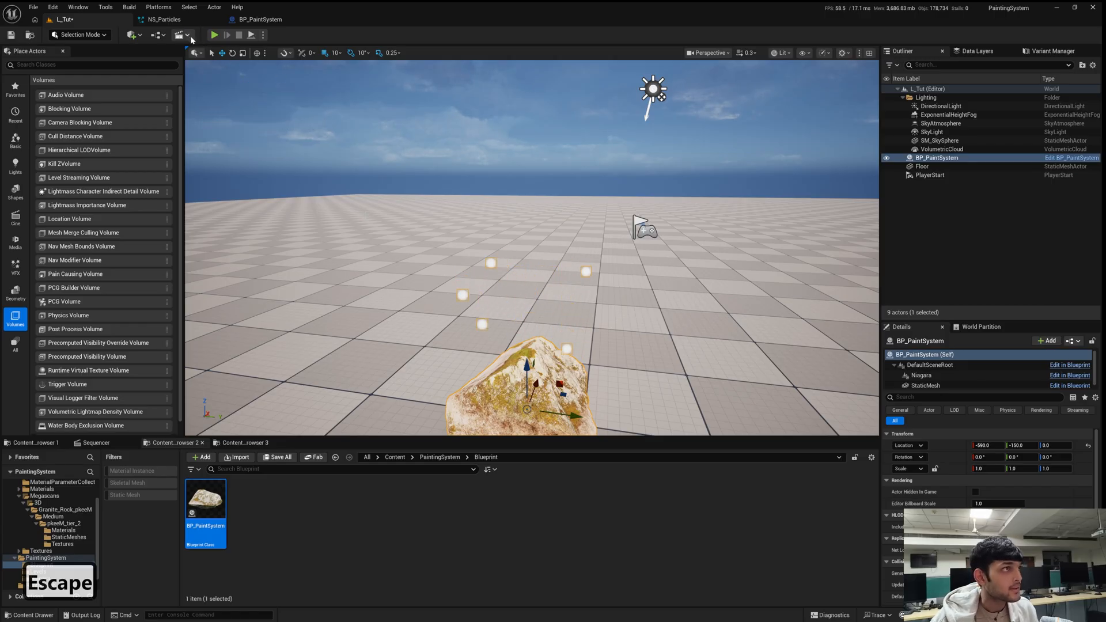
Review the Export Particle Data to Blueprint inputs in NS_Particles and examine the rock mesh surface in BP_PaintSystem.
left_click(164, 19)
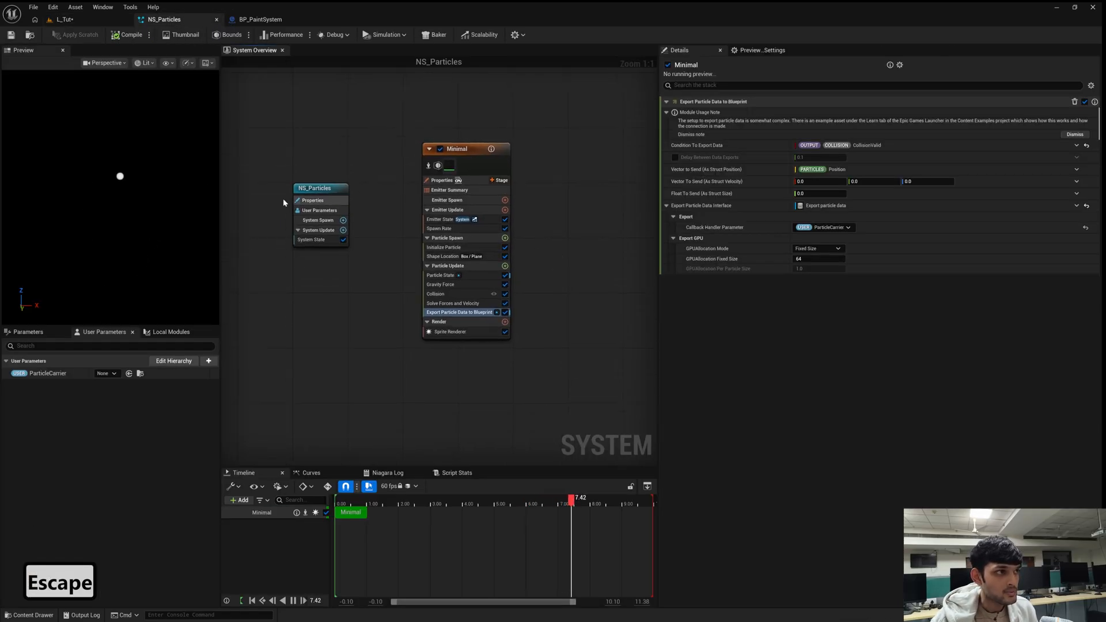
left_click(449, 314)
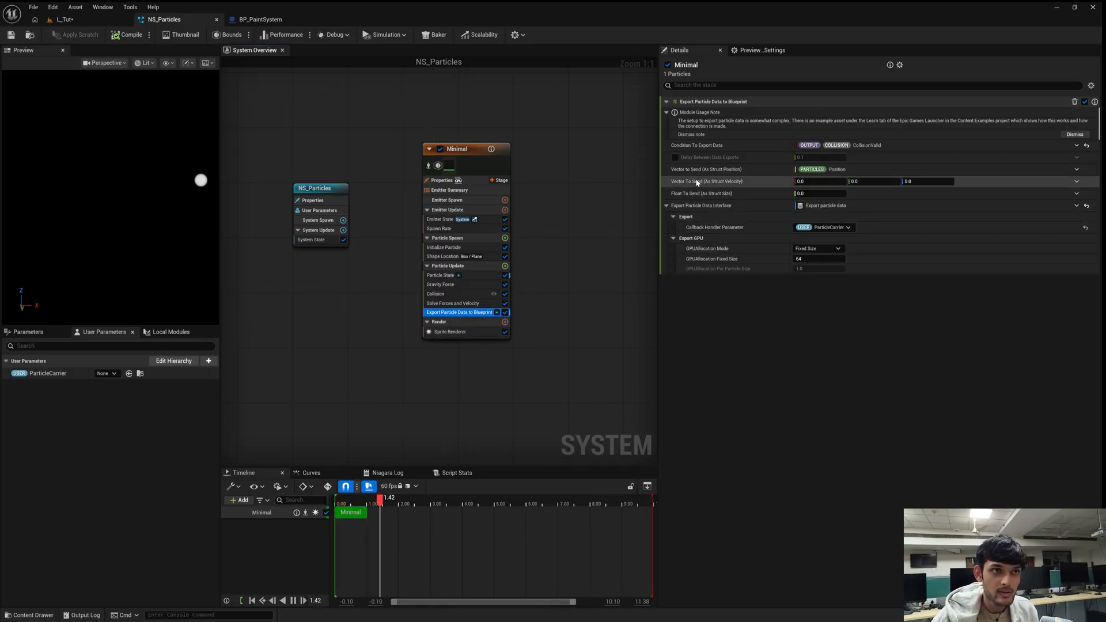
mouse_move(712, 183)
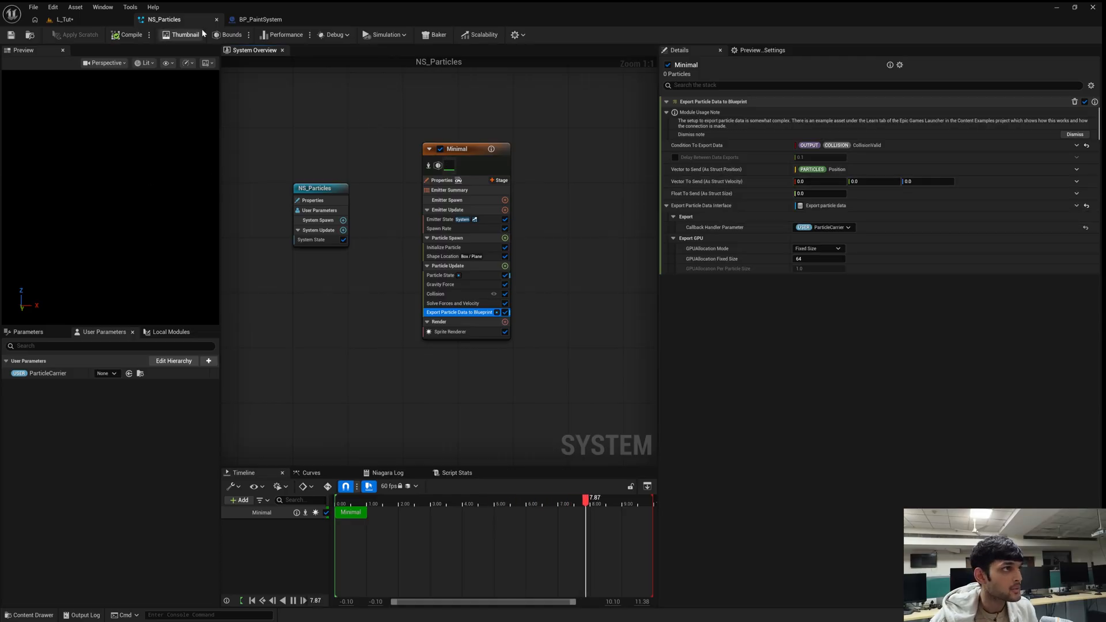
left_click(255, 20)
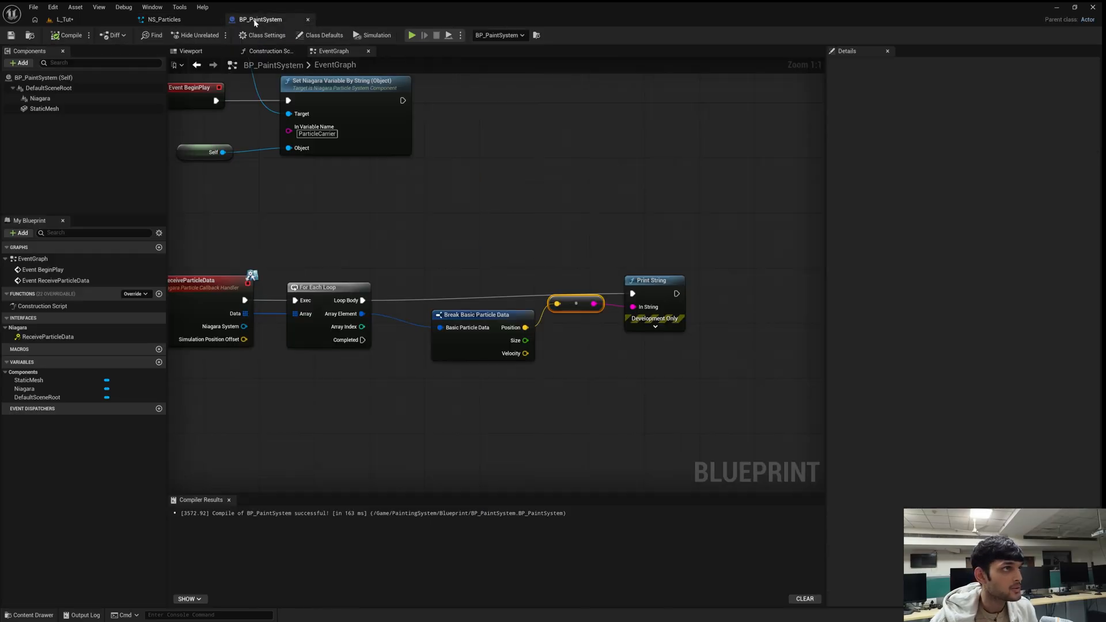
left_click(191, 51)
key("w")
key("w")
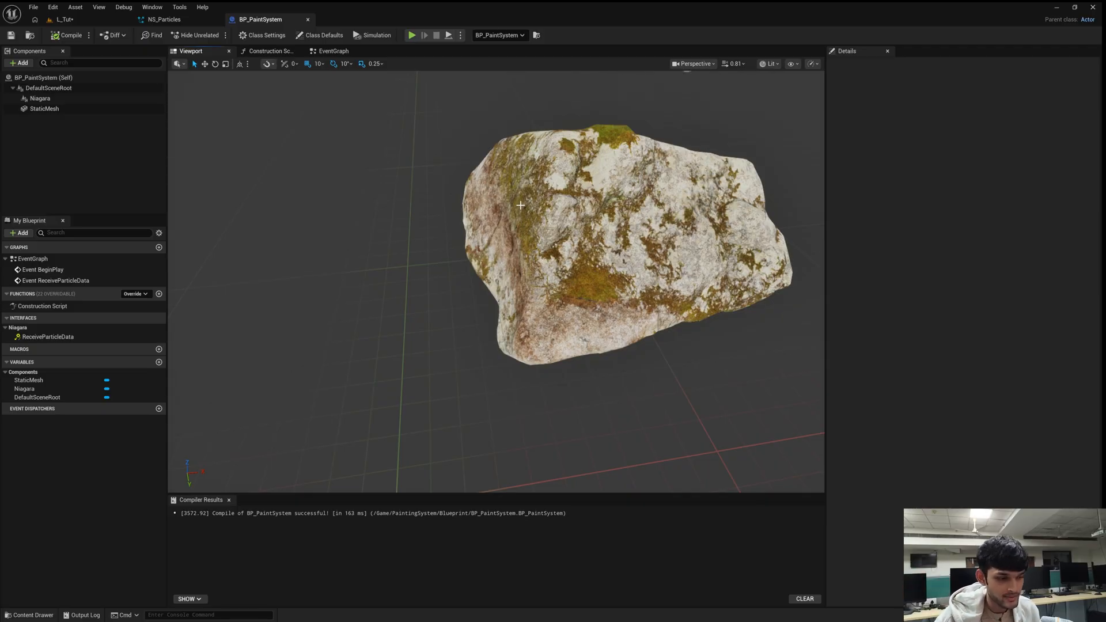
In NS_Particles, link Vector To Send (As Struct Velocity) to Transient CollisionNormal and save the system.
left_click(193, 22)
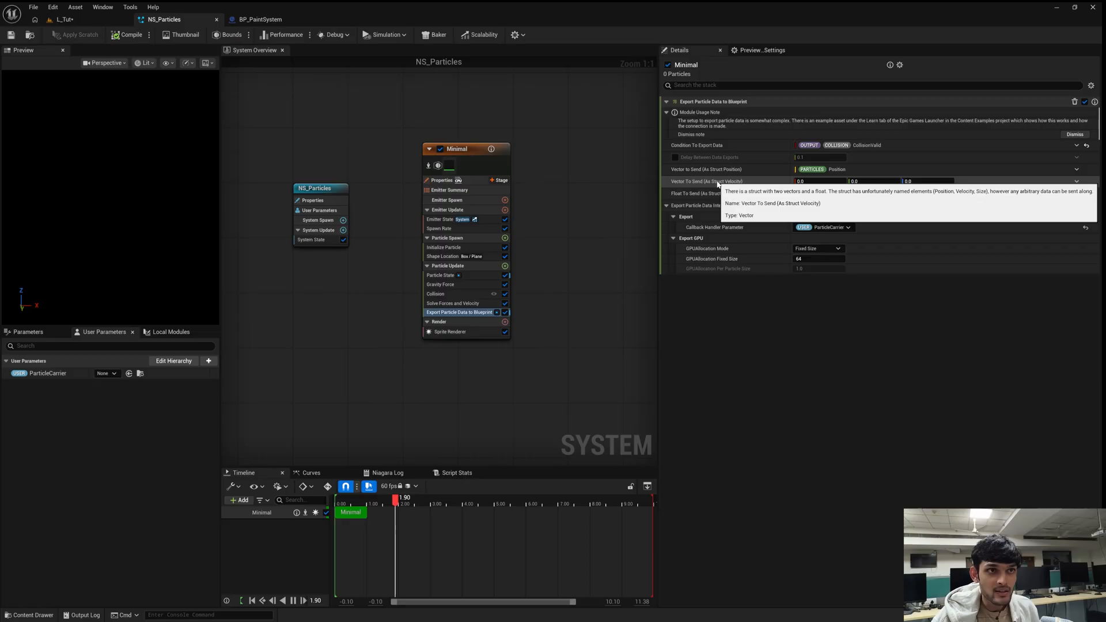
left_click(1077, 182)
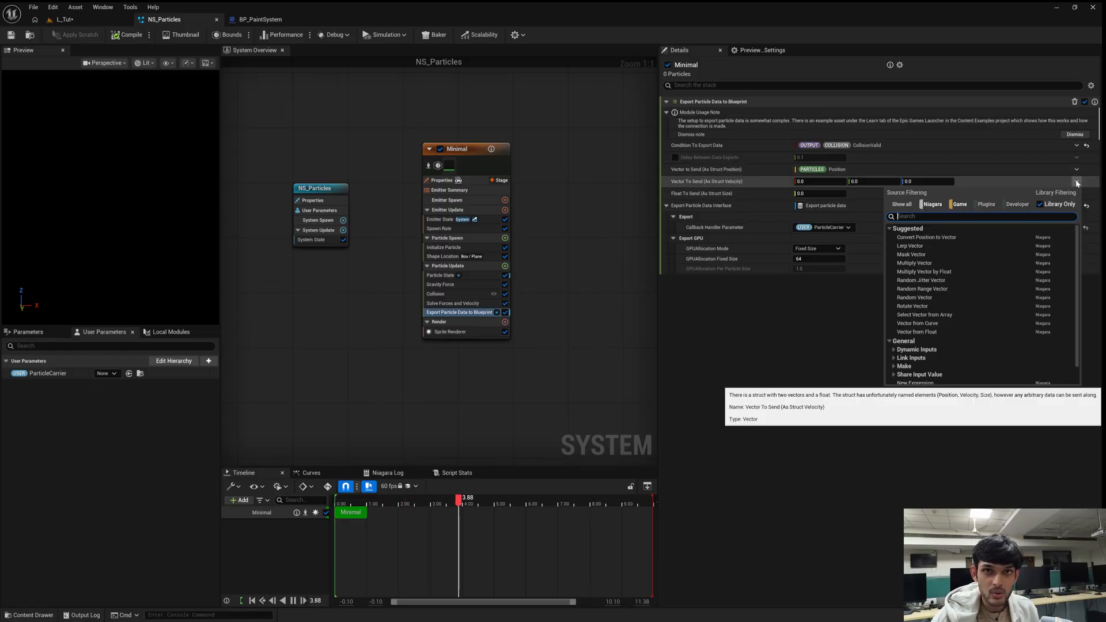
type("normal")
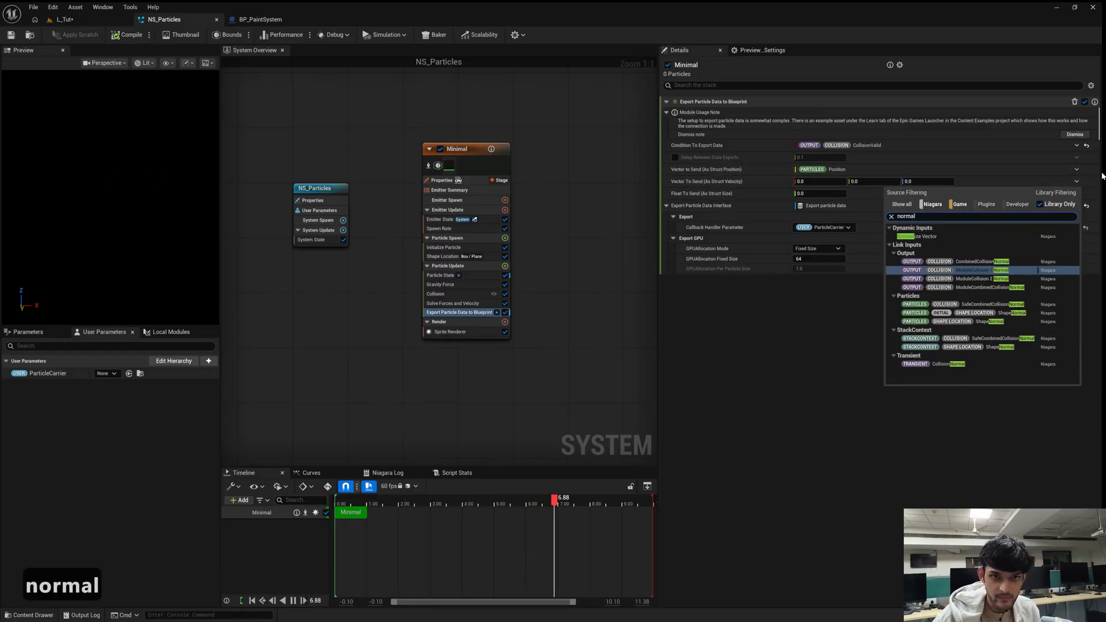
left_click(976, 364)
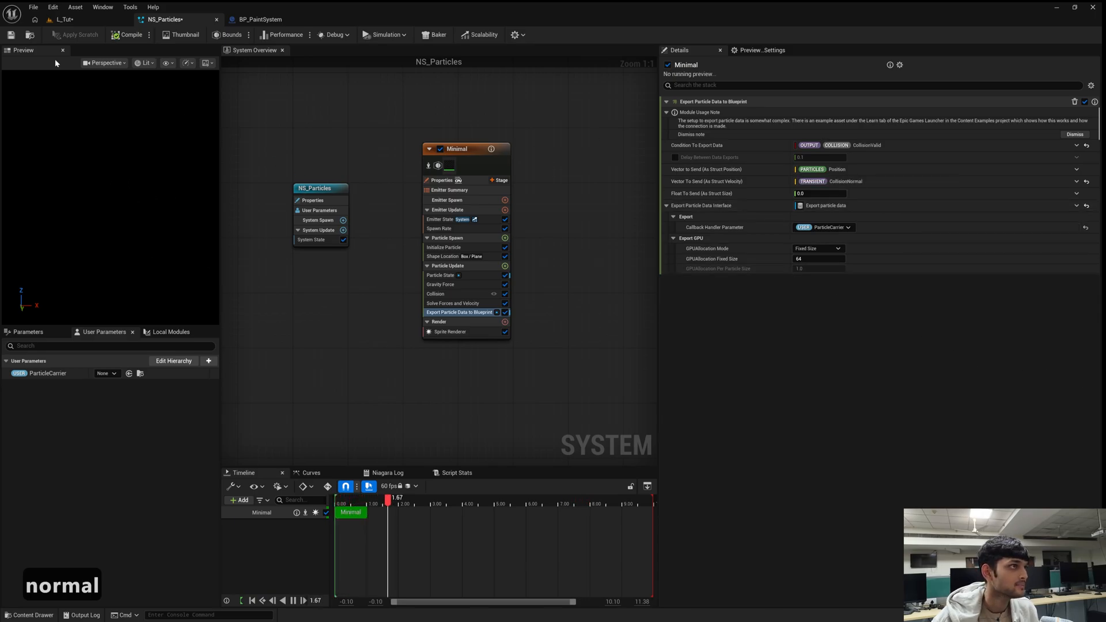
left_click(11, 34)
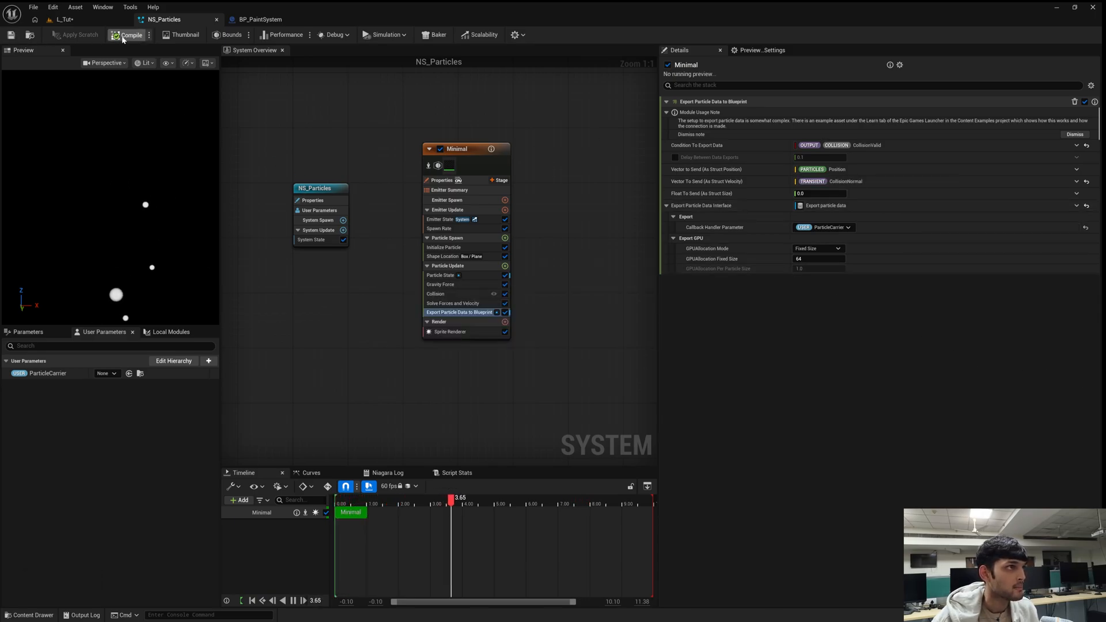
Delete the Print String and its vector-to-string conversion node from the BP_PaintSystem event graph.
left_click(261, 21)
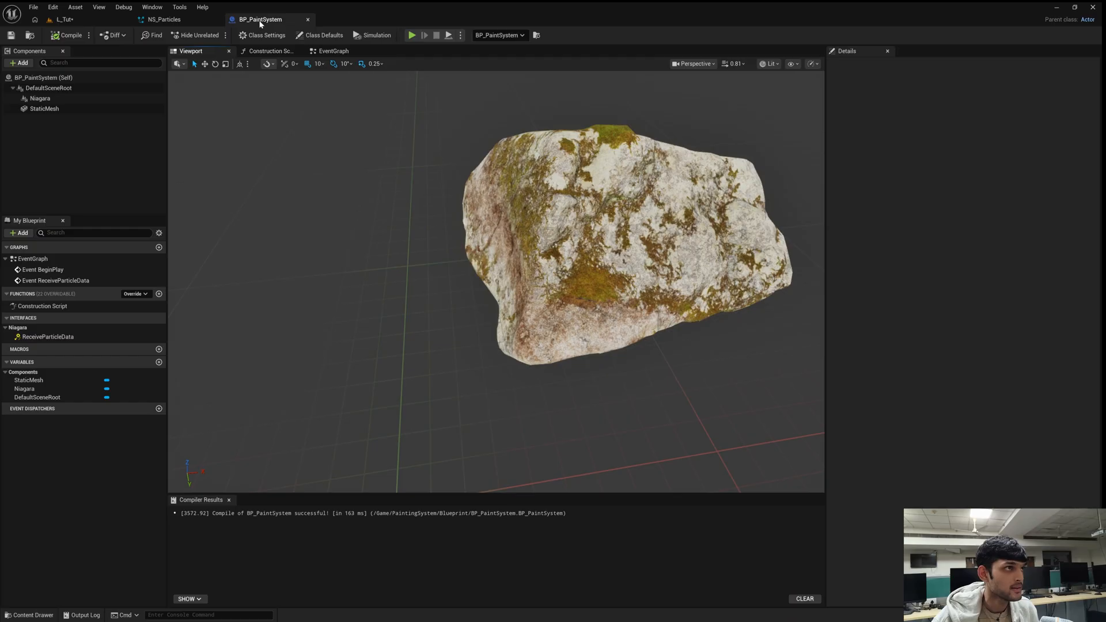
left_click(332, 52)
left_click_drag(602, 236, 656, 234)
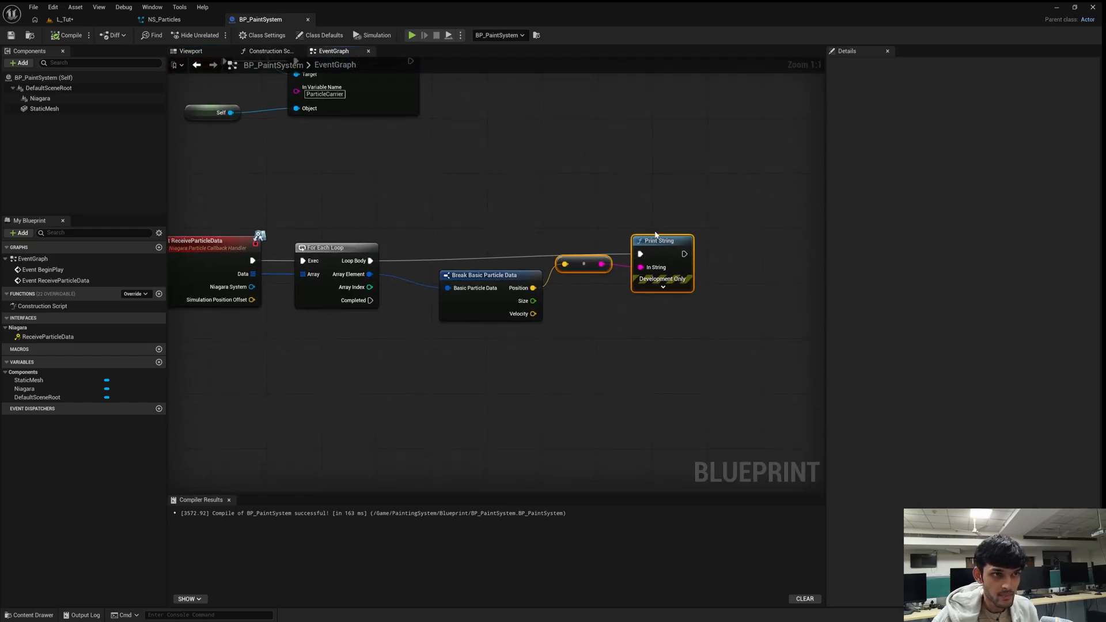
key("Delete")
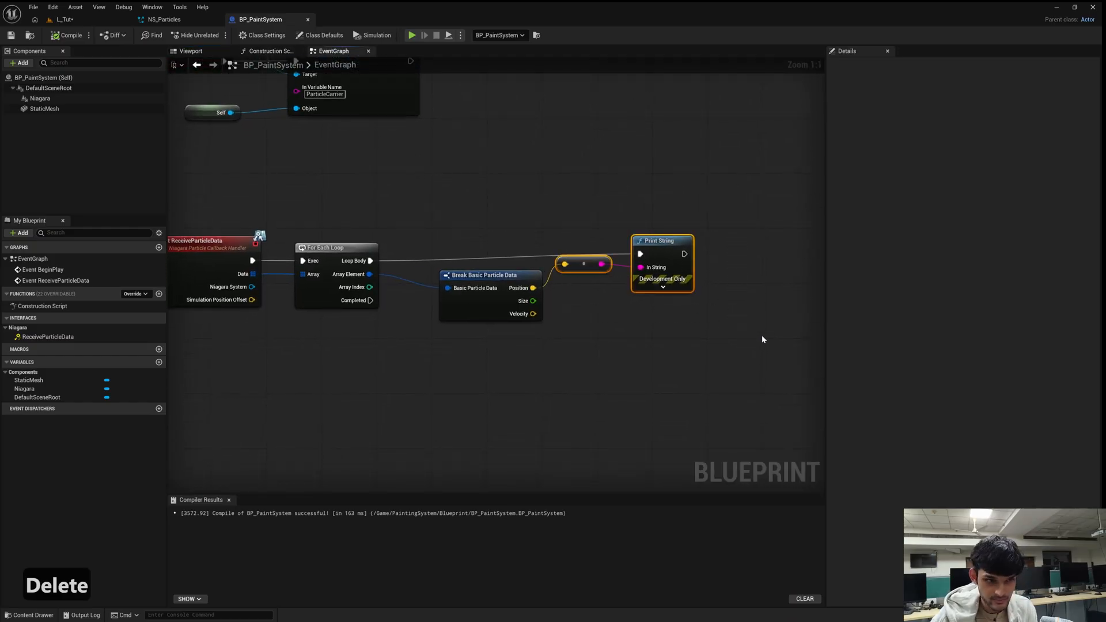
Add the comment "Velocity is actually Normal data!" to the Break Basic Particle Data node.
left_click(490, 280)
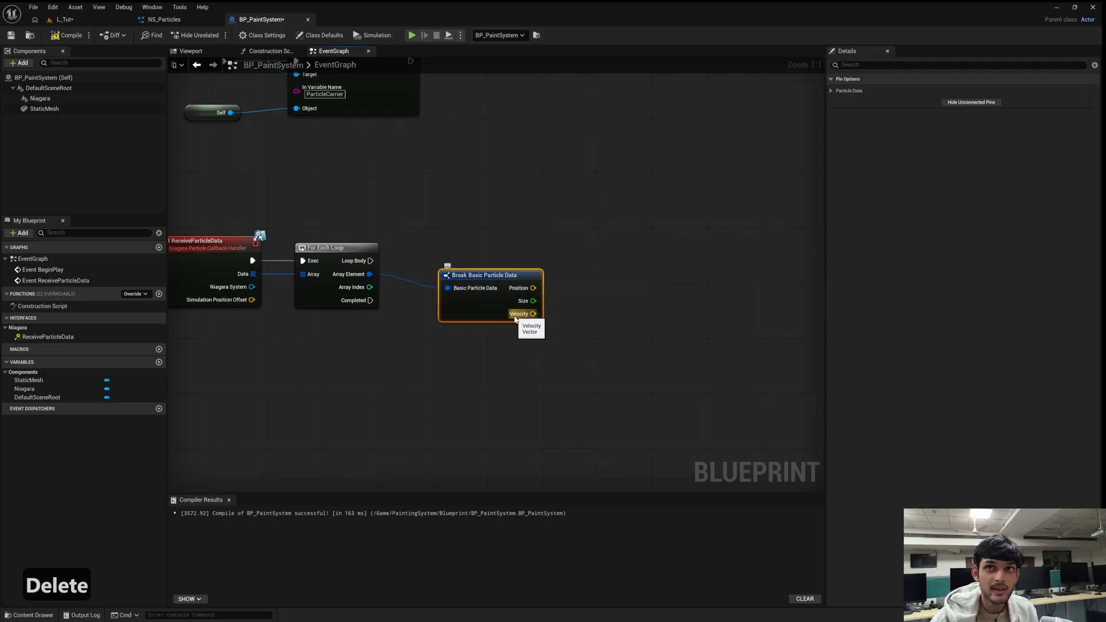
left_click(448, 267)
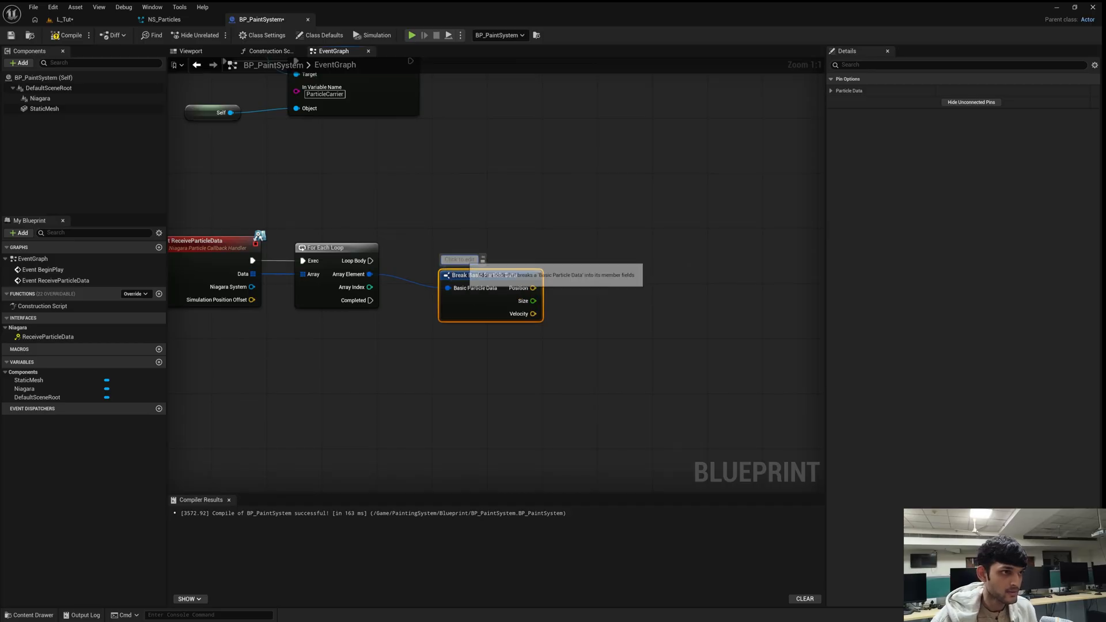
type("Vel")
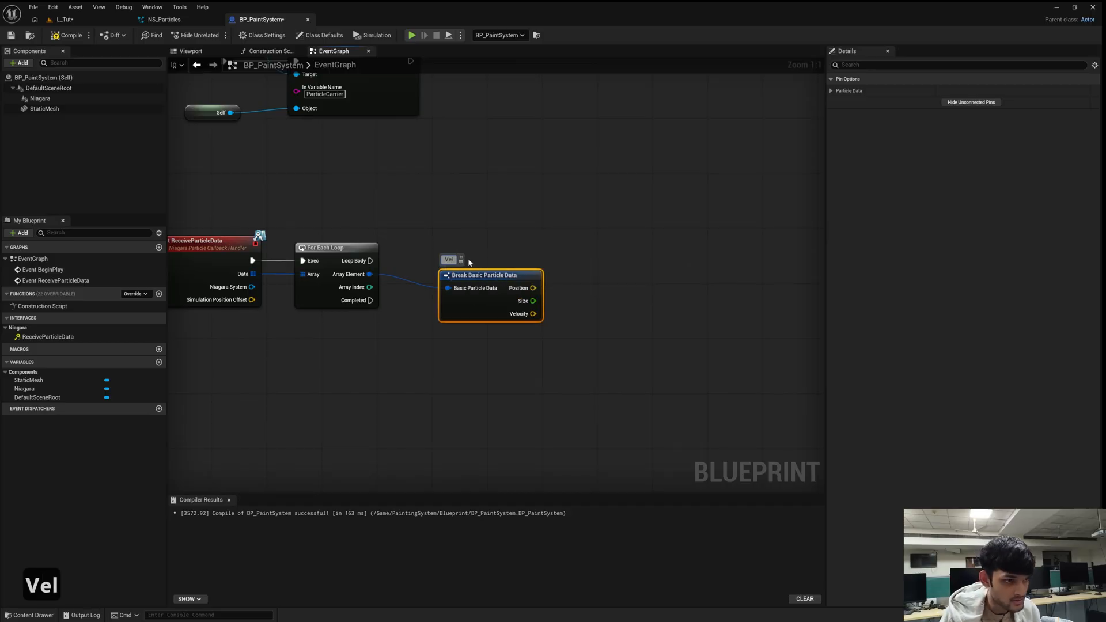
type("ocity is")
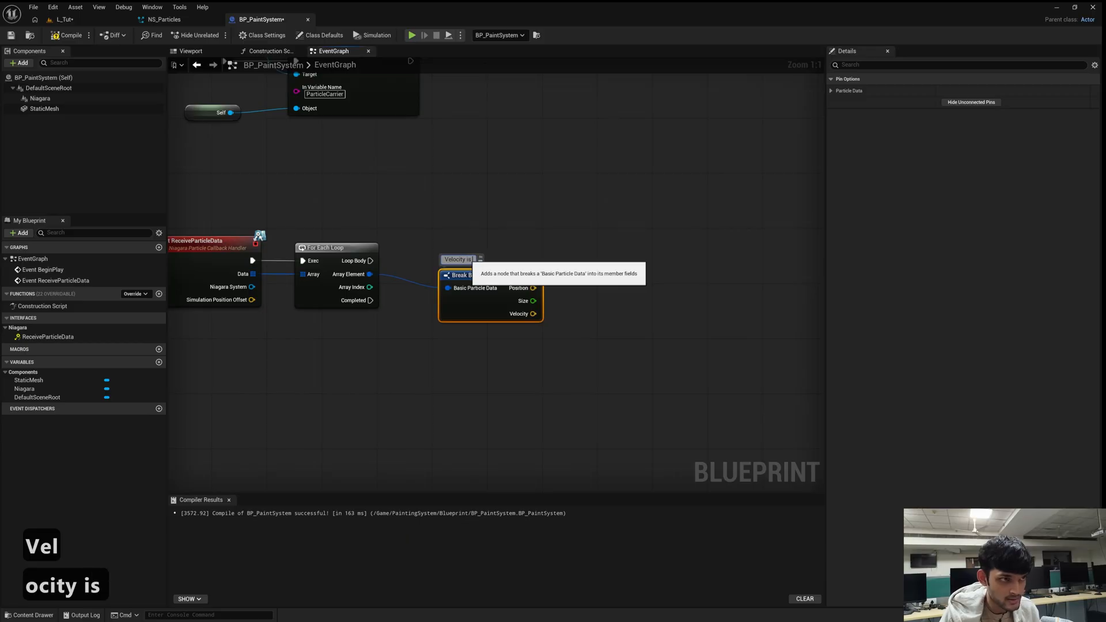
type(" actuall")
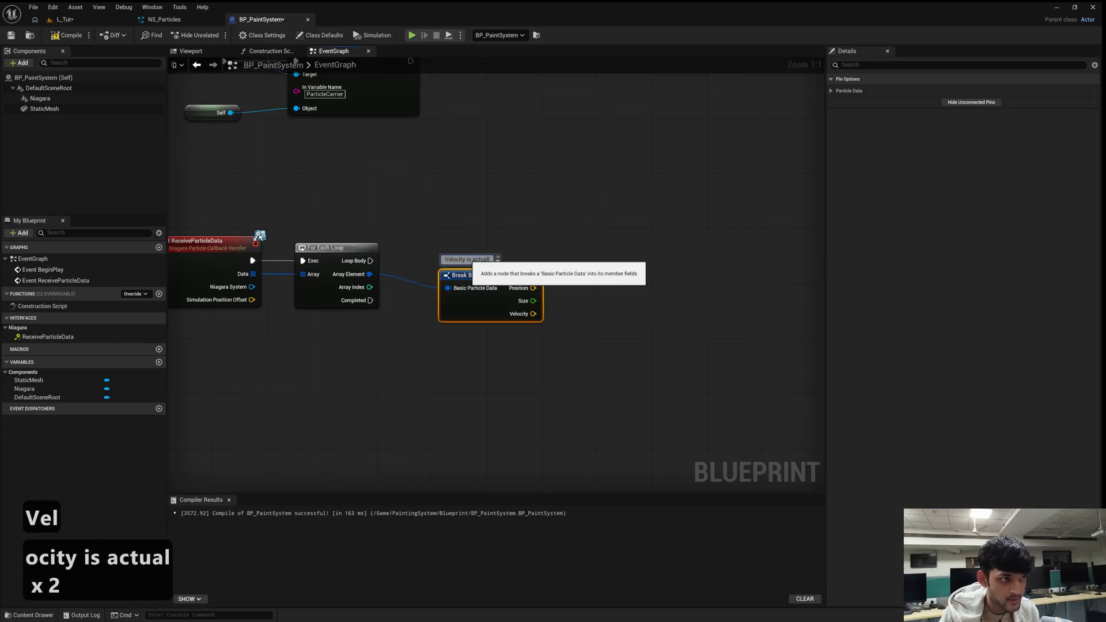
type("y Normal")
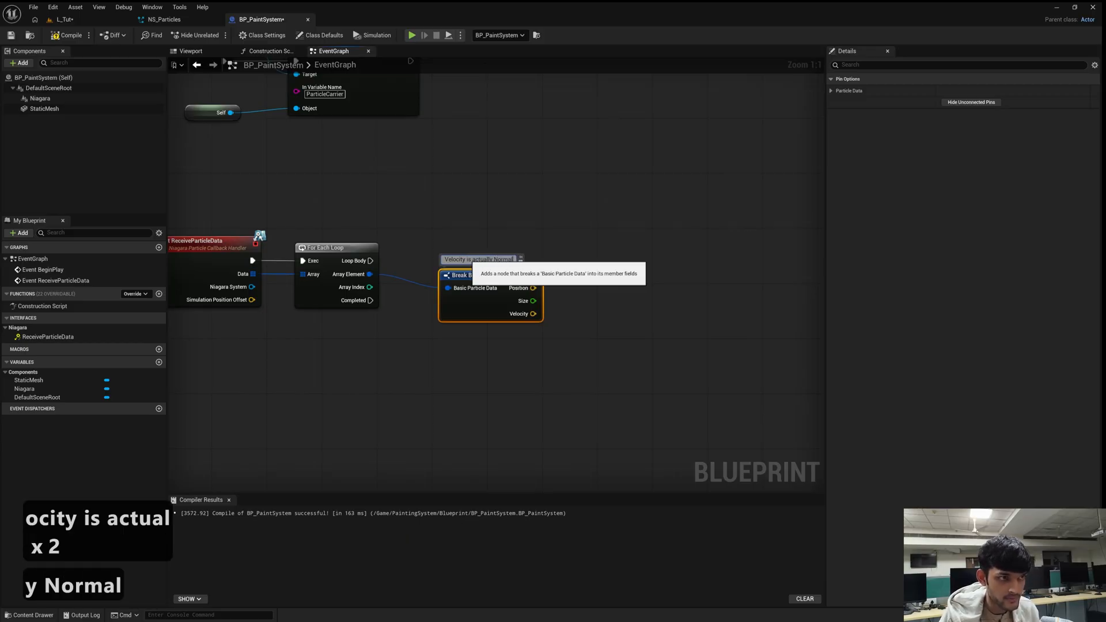
type(" data!")
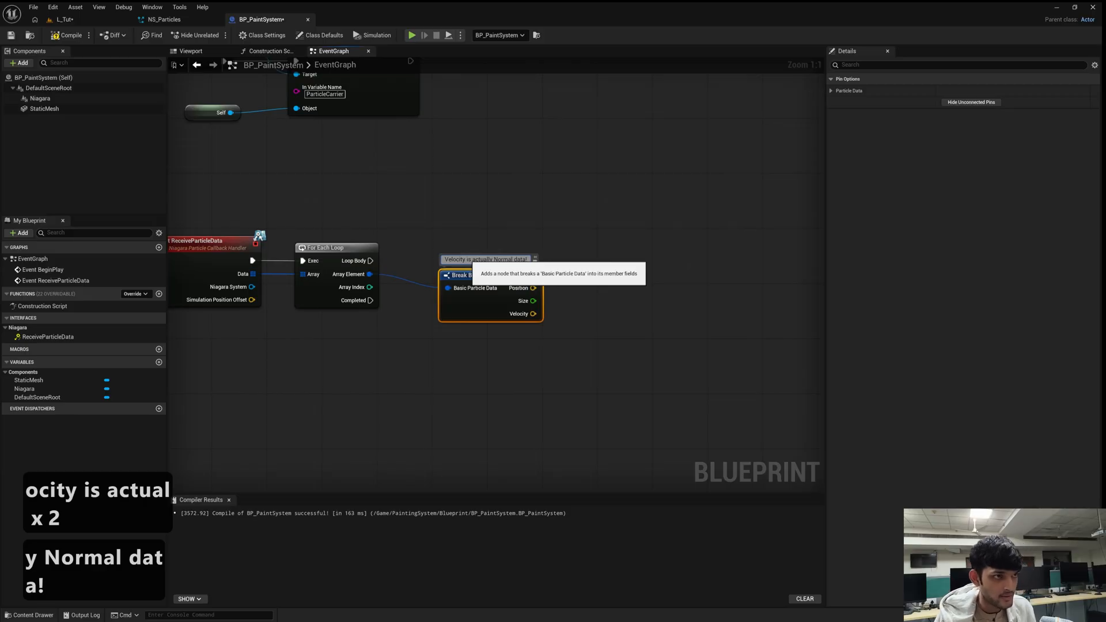
key("Return")
left_click(507, 206)
right_click_drag(584, 264, 537, 257)
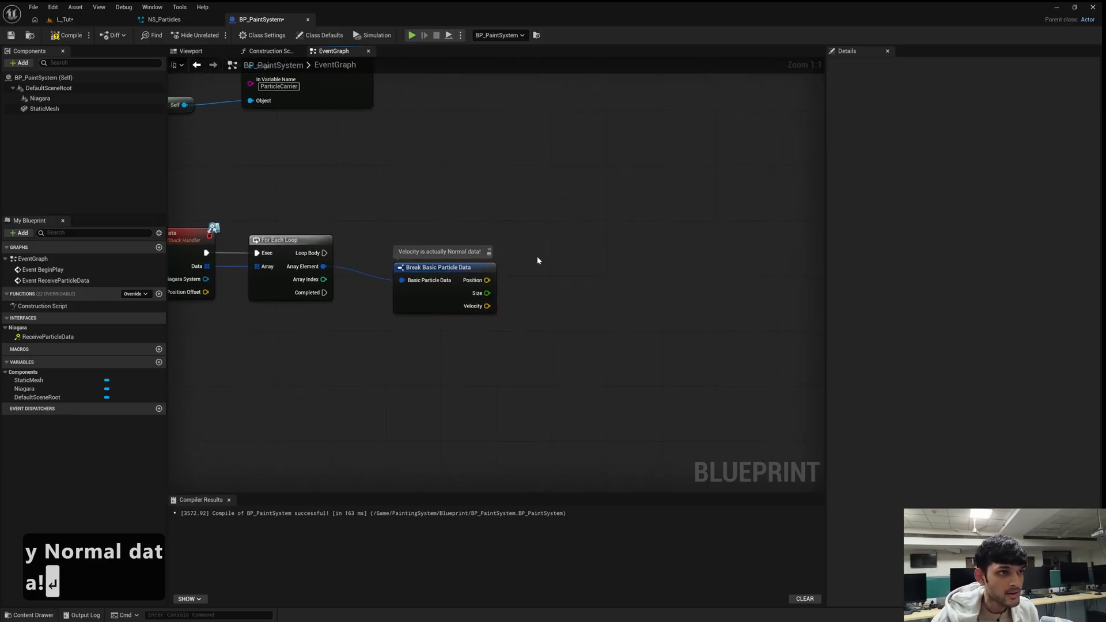
left_click_drag(488, 280, 554, 318)
left_click(490, 310)
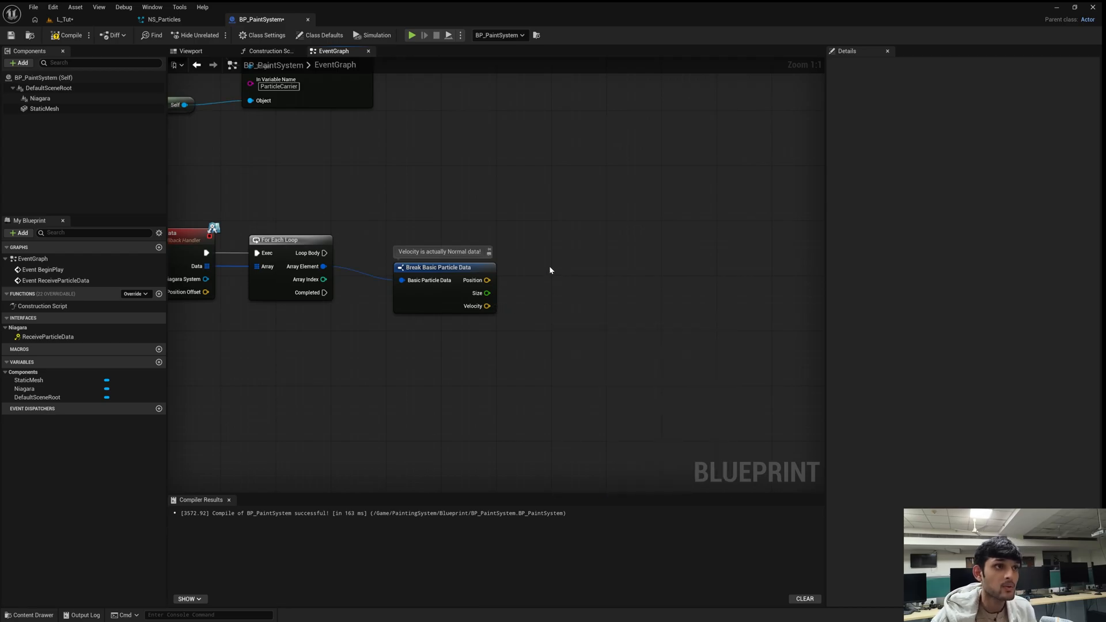
In the Blueprint folder of the L_Tut project, create an Actor blueprint named BP_Spawn and open it.
left_click(92, 19)
right_click(306, 501)
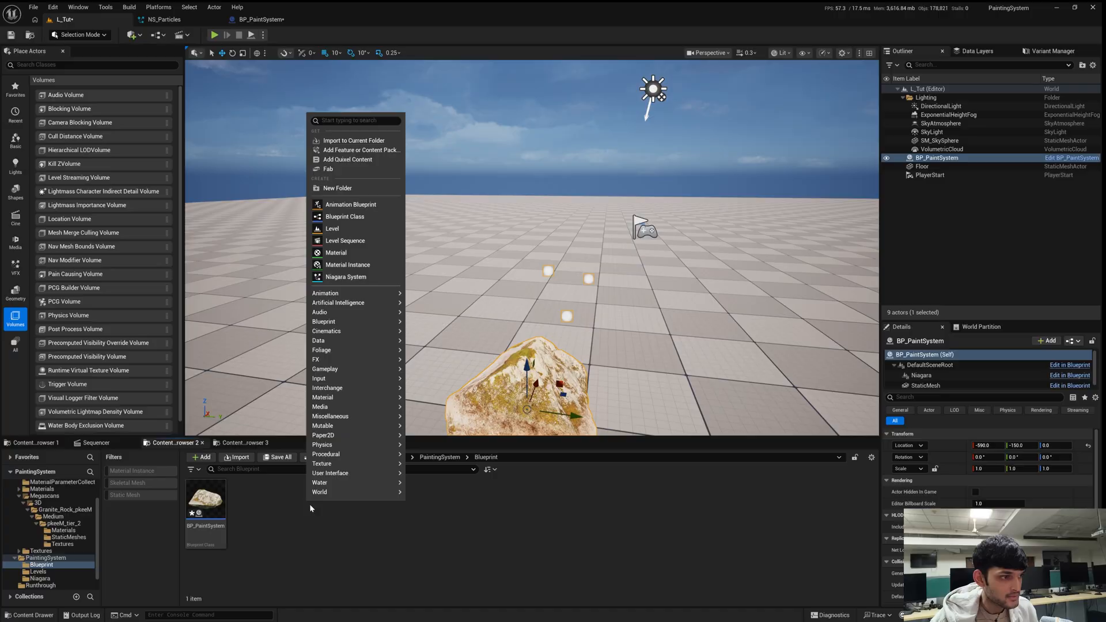
left_click(340, 217)
left_click(472, 252)
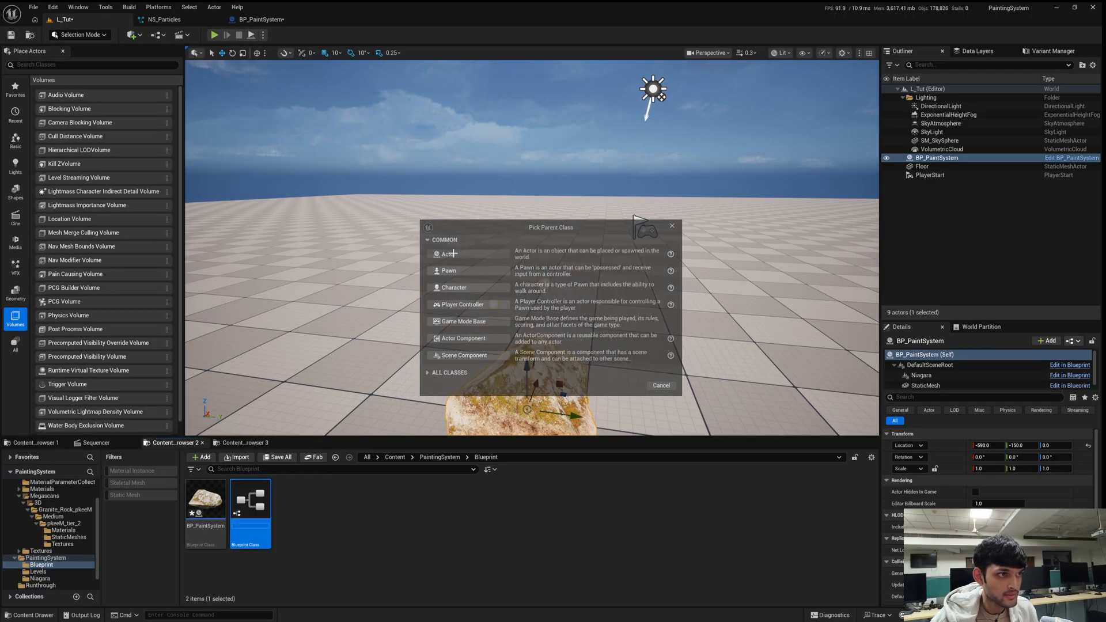
type("BP_")
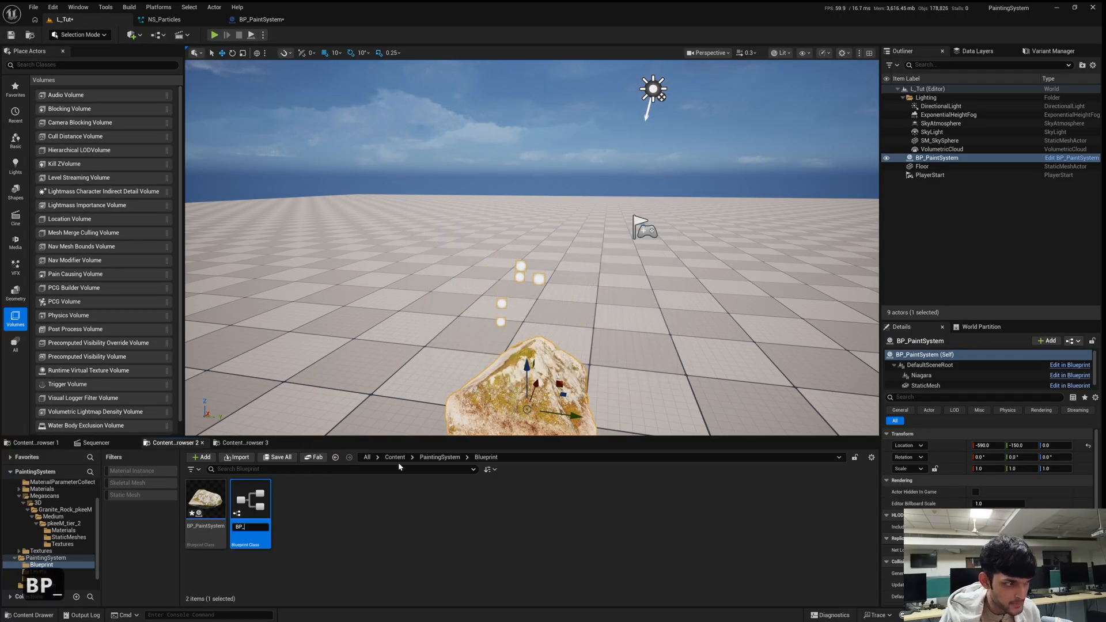
type("Spawn")
key("Return")
key("Return")
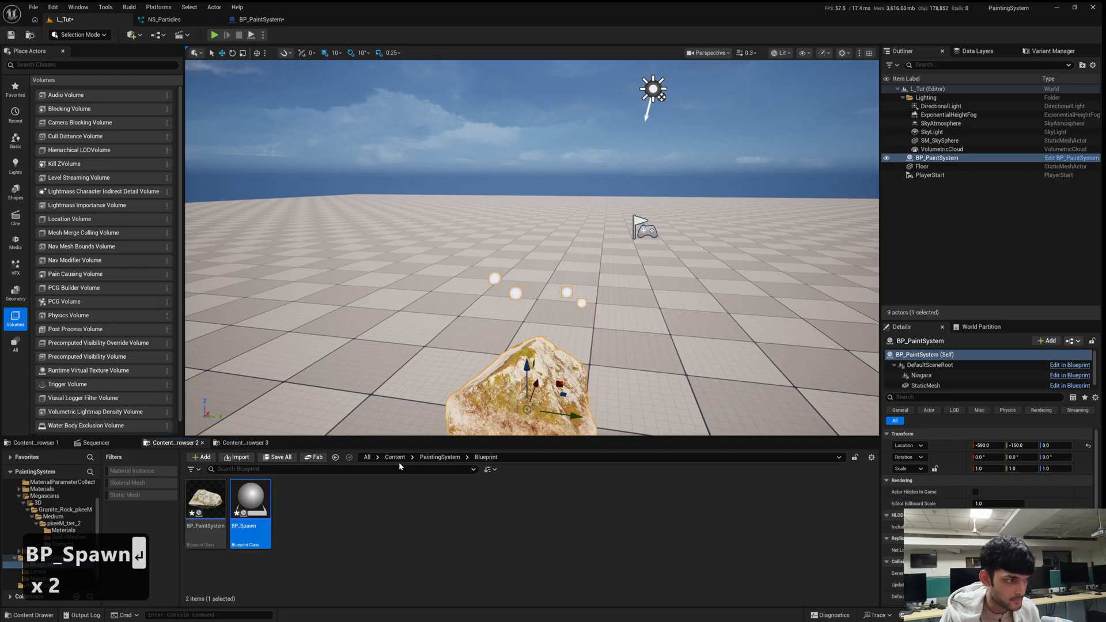
Add a Plane component to BP_Spawn, compile and save the blueprint.
left_click(23, 65)
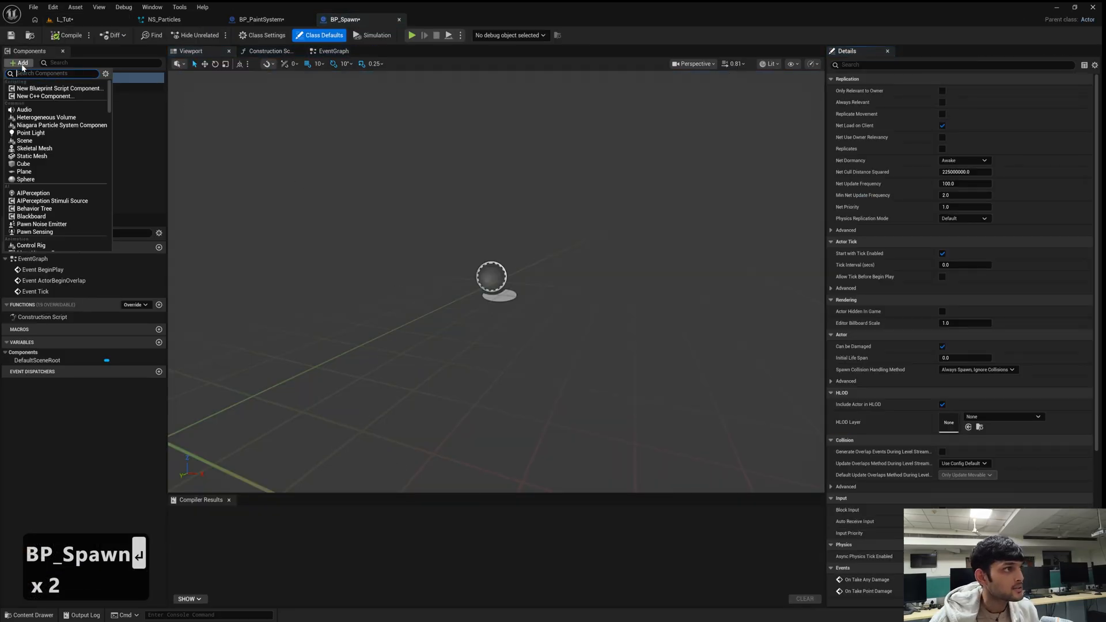
type("plane")
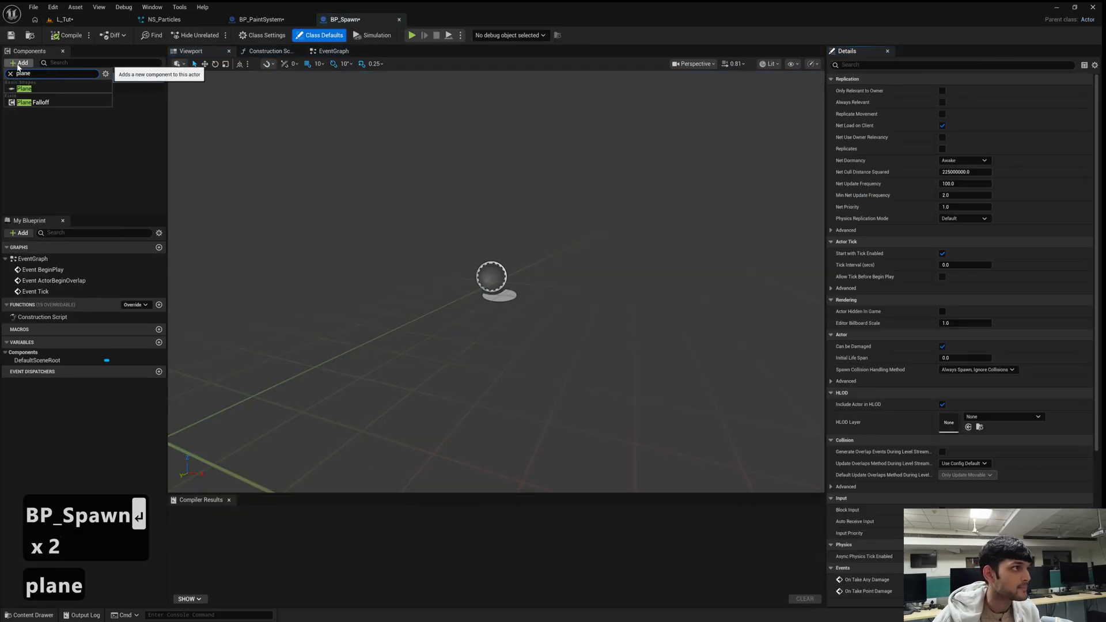
left_click(29, 87)
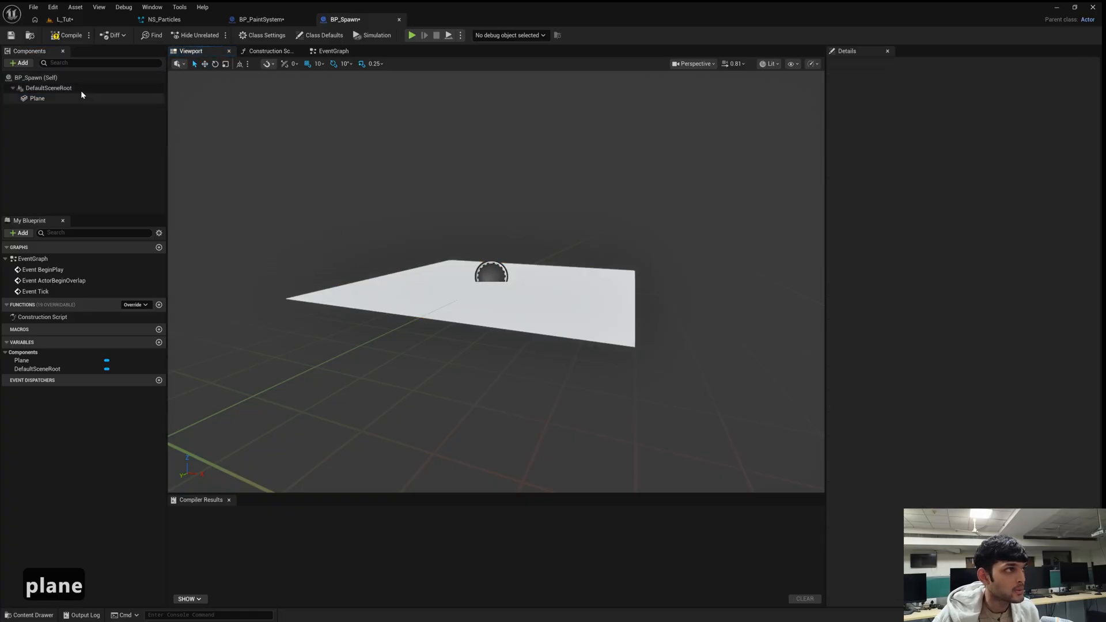
left_click(60, 37)
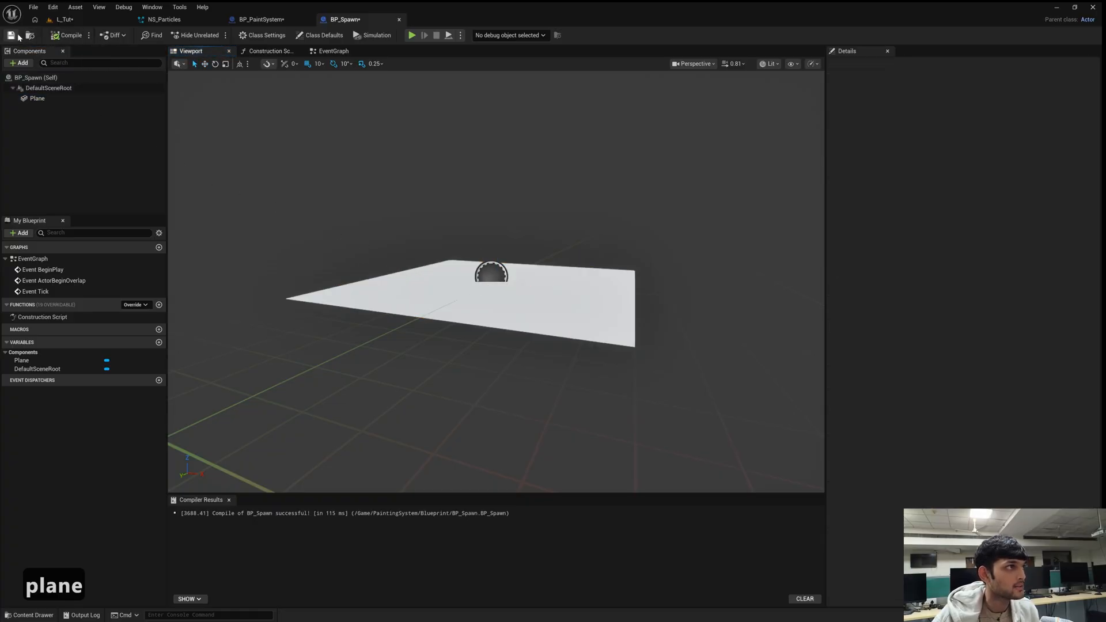
Add a Spawn Actor from Class node beside Break Basic Particle Data in the BP_PaintSystem event graph.
left_click(270, 21)
right_click_drag(567, 268, 522, 272)
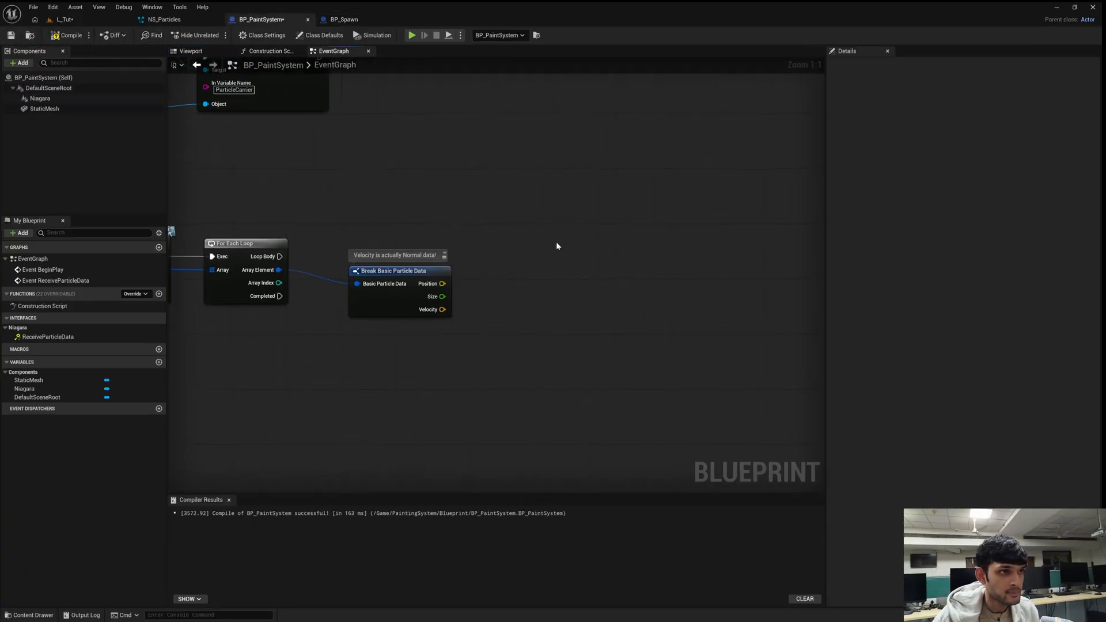
right_click(598, 260)
type("spawn a")
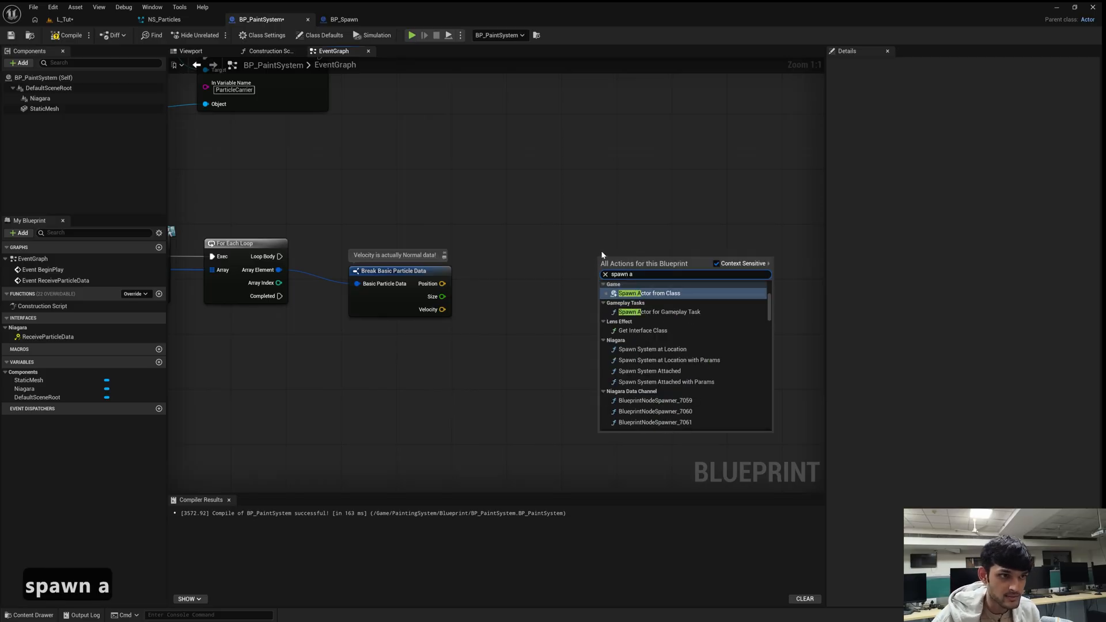
left_click(640, 293)
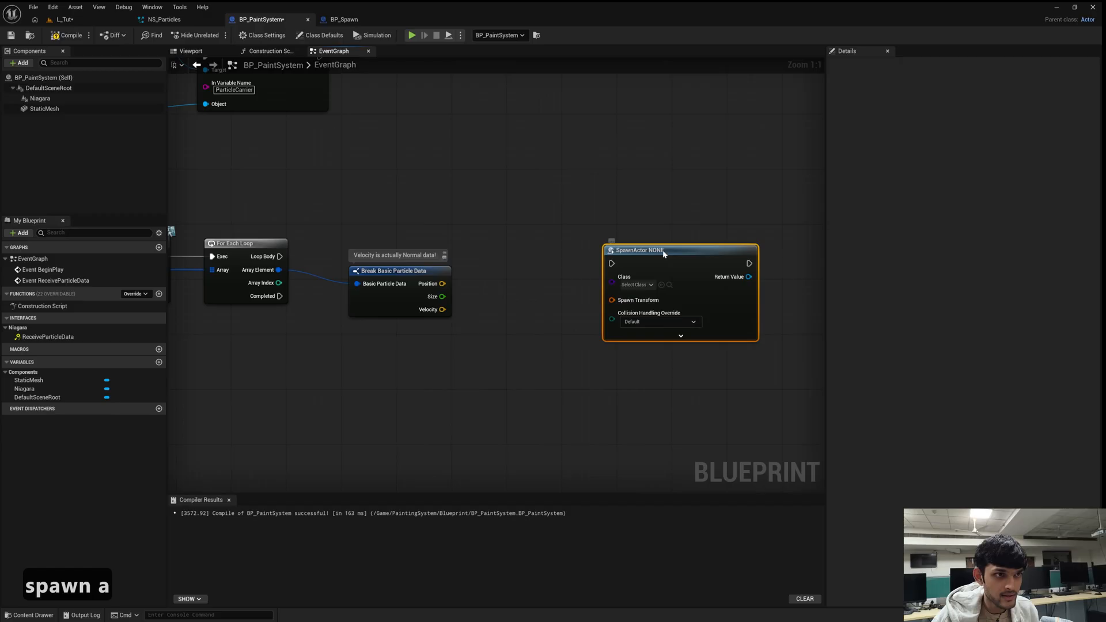
left_click_drag(664, 254, 672, 247)
Set the SpawnActor node's class to BP_Spawn and connect the For Each Loop's Loop Body to its execution input.
left_click(641, 279)
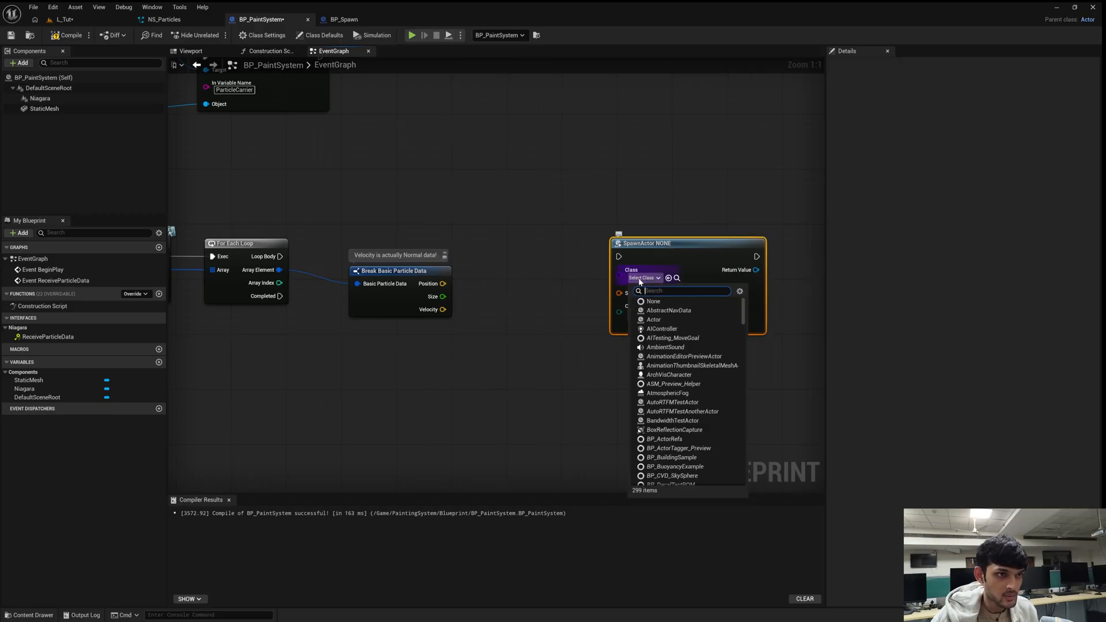
type("spawn")
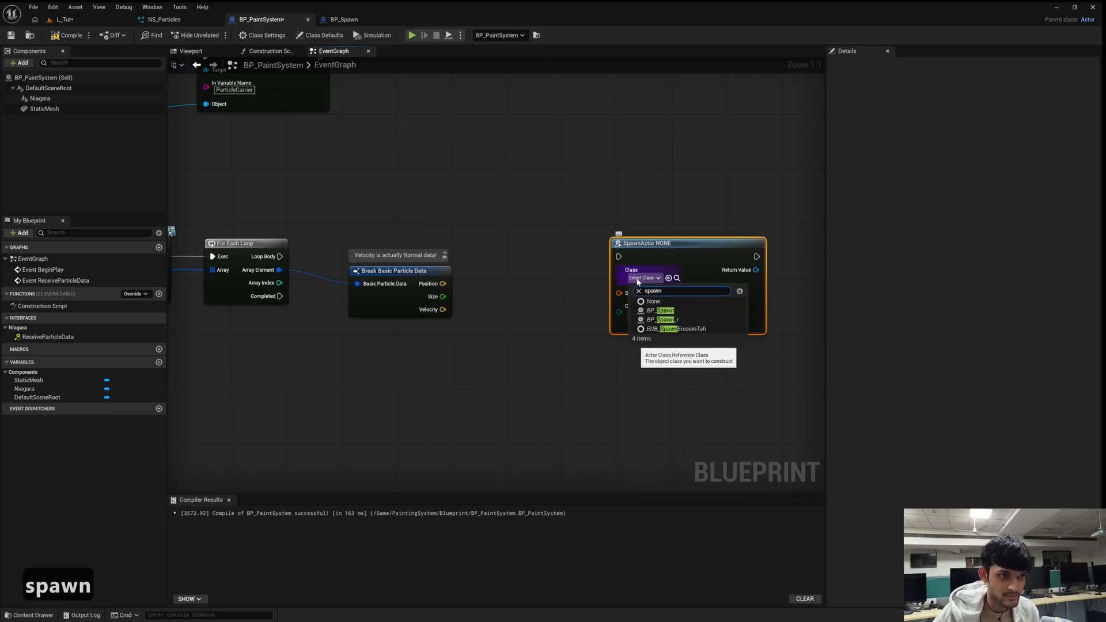
left_click(661, 311)
left_click_drag(686, 251, 727, 251)
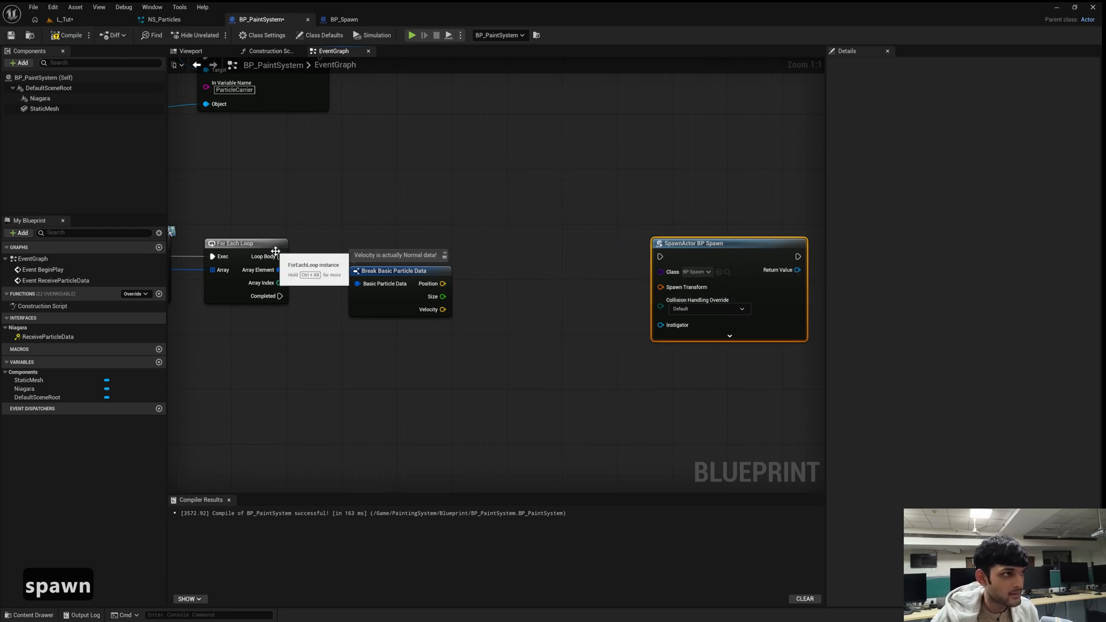
left_click_drag(280, 257, 661, 256)
right_click_drag(602, 278, 594, 240)
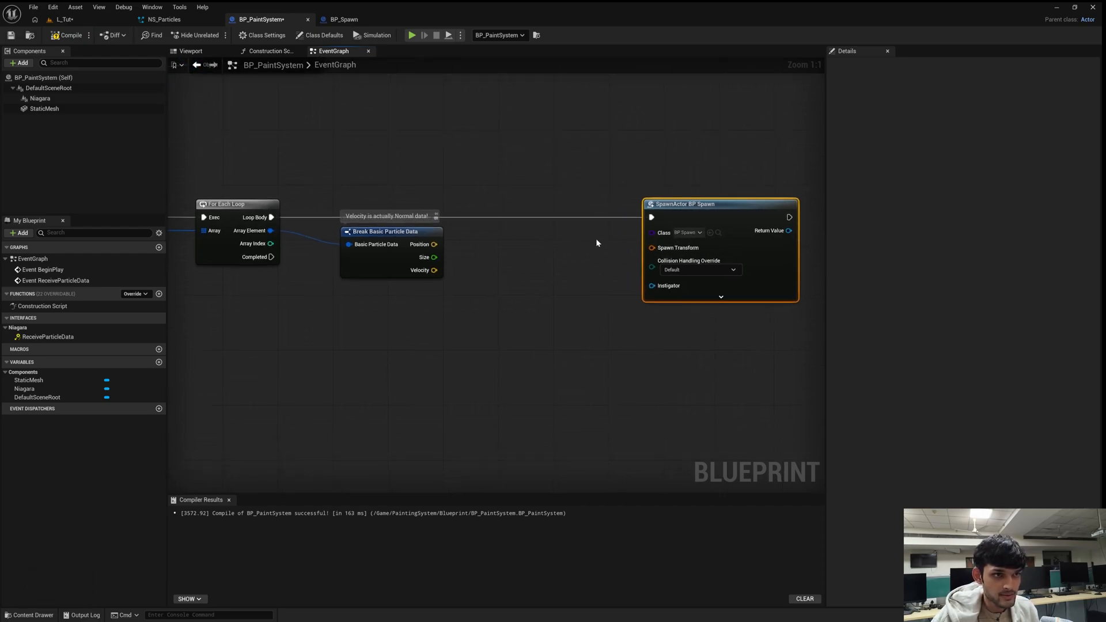
Feed Spawn Transform from a Make Transform from ZAxis node, linking Position to Location and Velocity to ZAxis.
left_click_drag(656, 252, 616, 281)
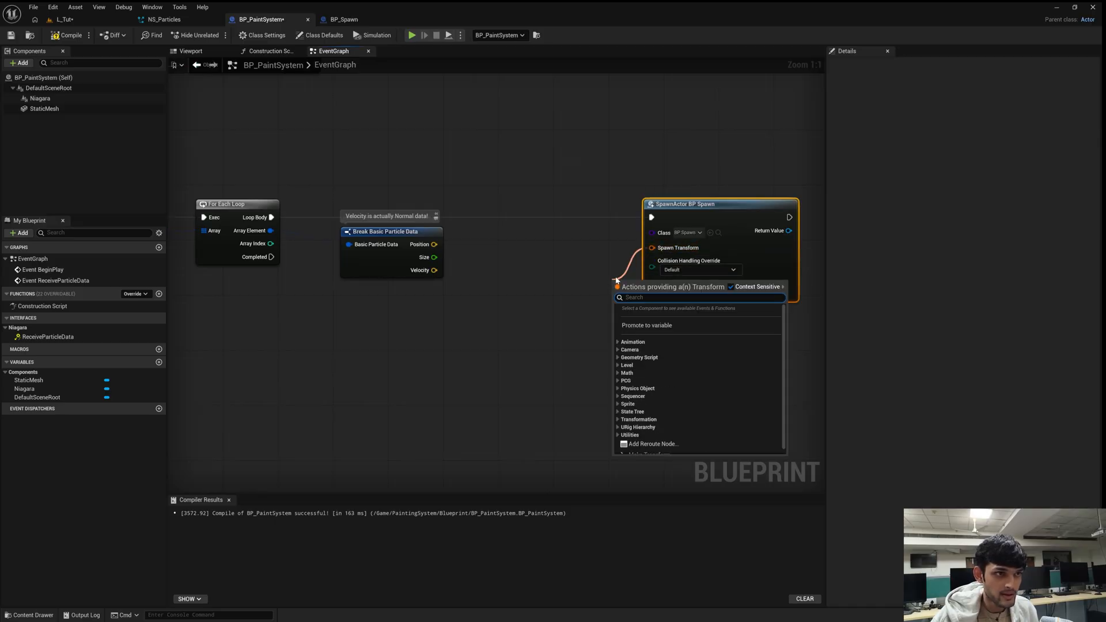
type("make")
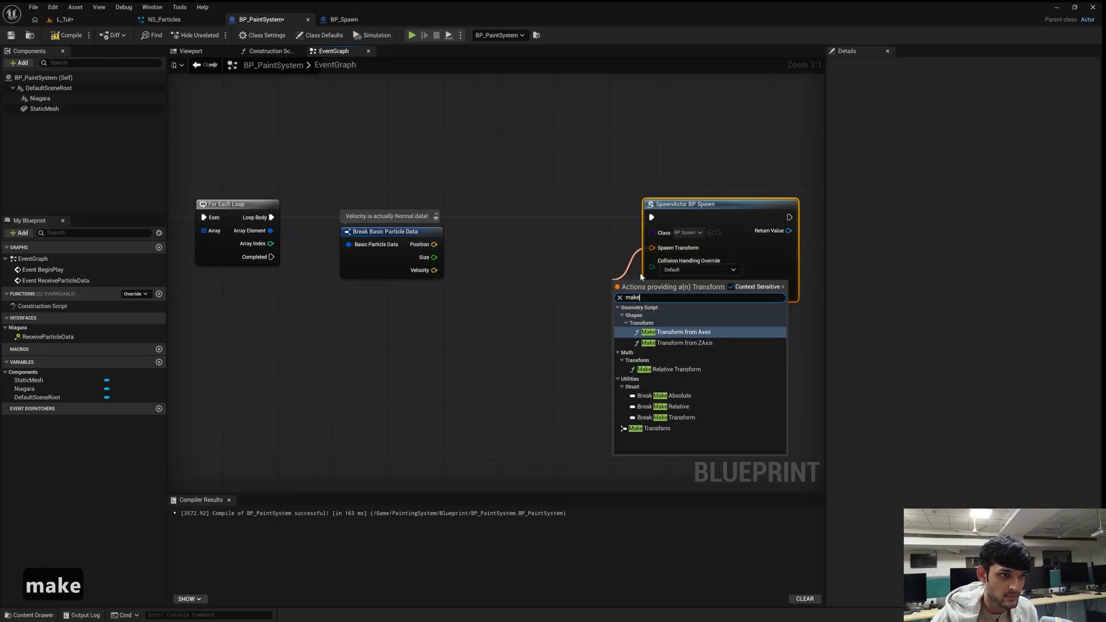
left_click(678, 343)
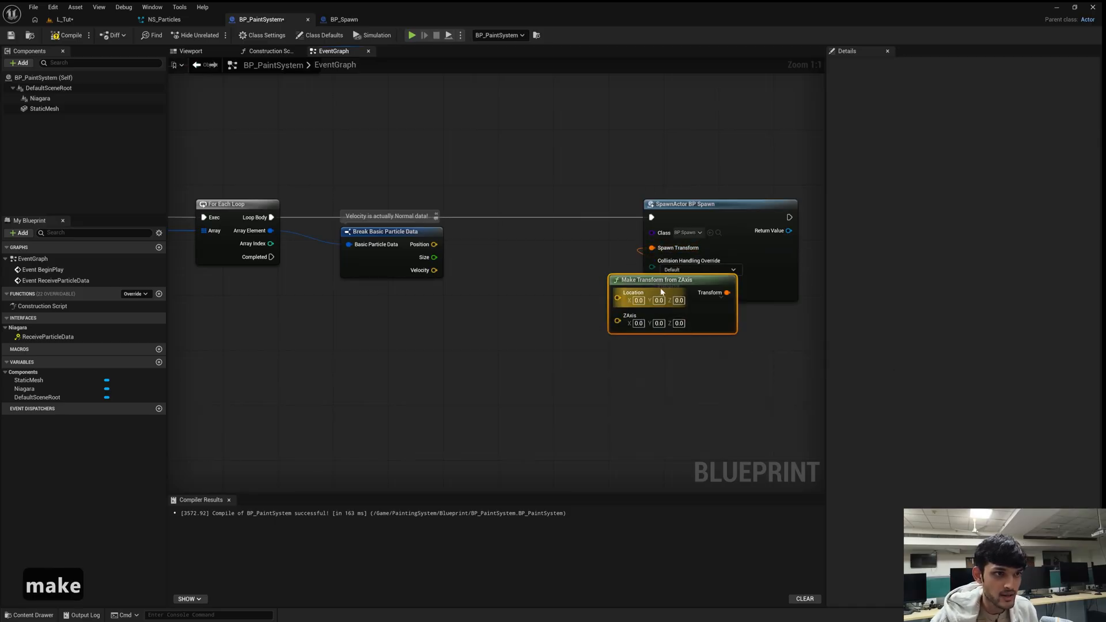
left_click_drag(658, 287, 558, 251)
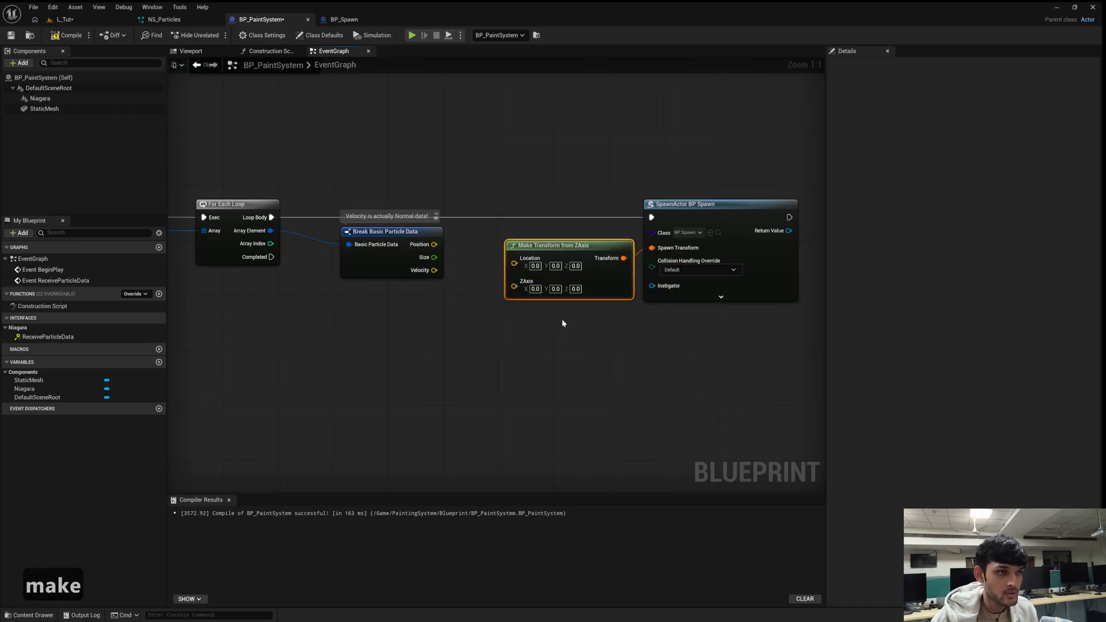
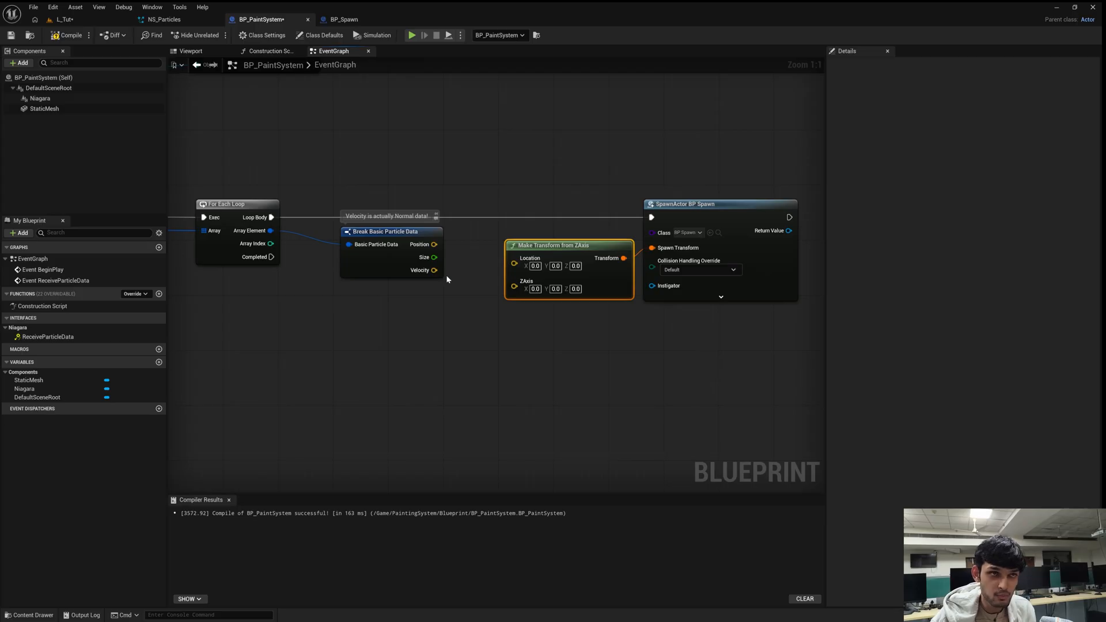
left_click_drag(434, 270, 514, 288)
left_click_drag(434, 244, 514, 258)
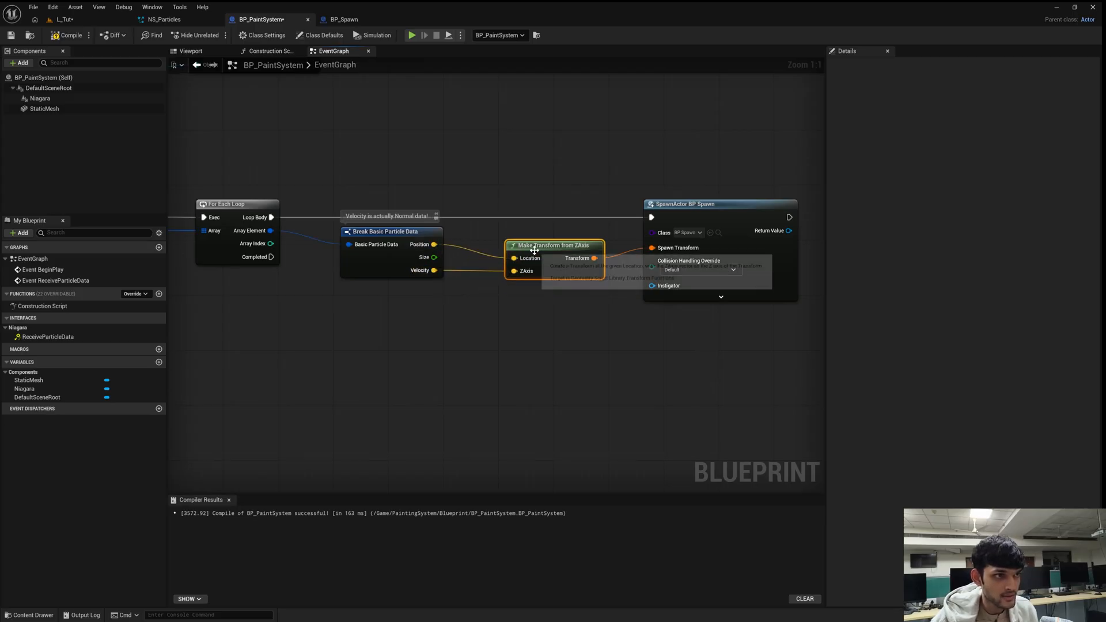
Set the SpawnActor node's Collision Handling Override to Always Spawn, Ignore Collisions, then compile and save BP_PaintSystem.
right_click_drag(606, 297, 537, 288)
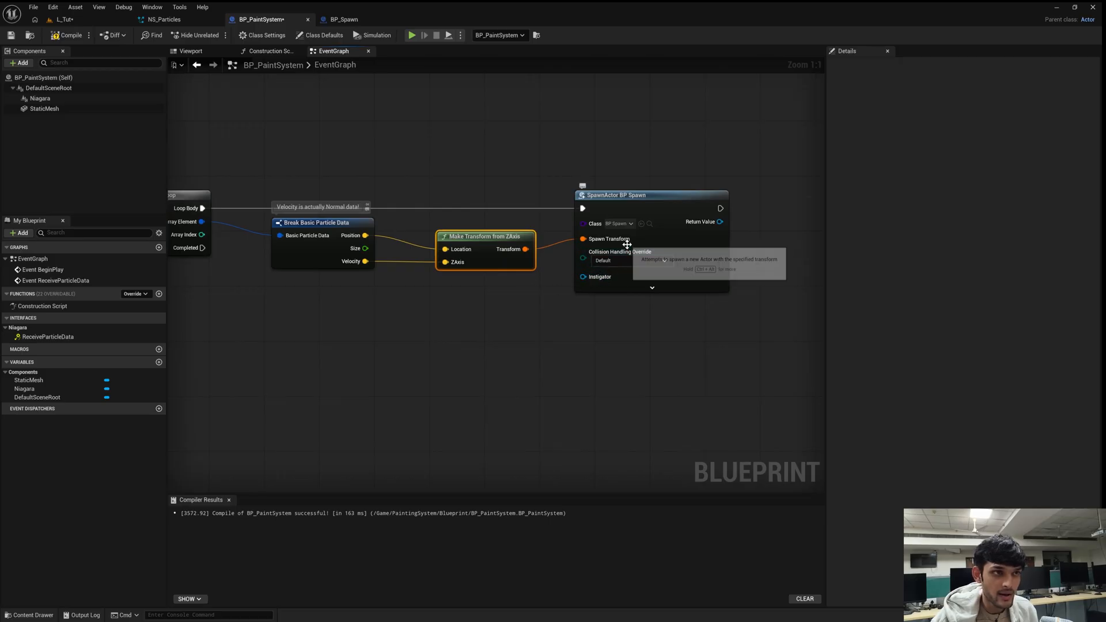
left_click(629, 262)
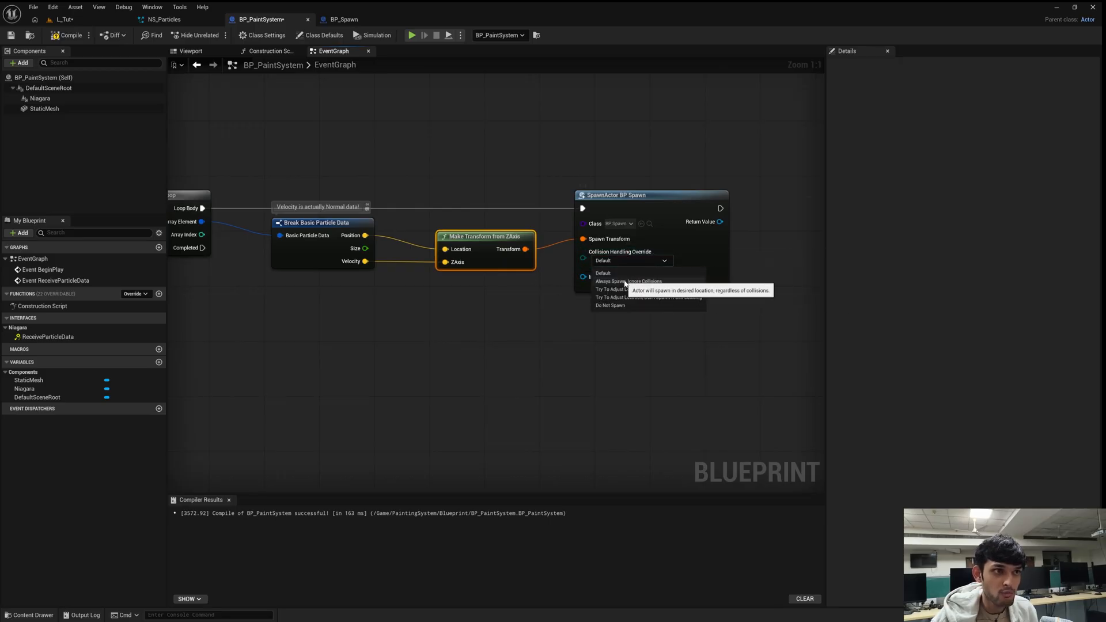
left_click(626, 283)
right_click_drag(523, 197, 568, 228)
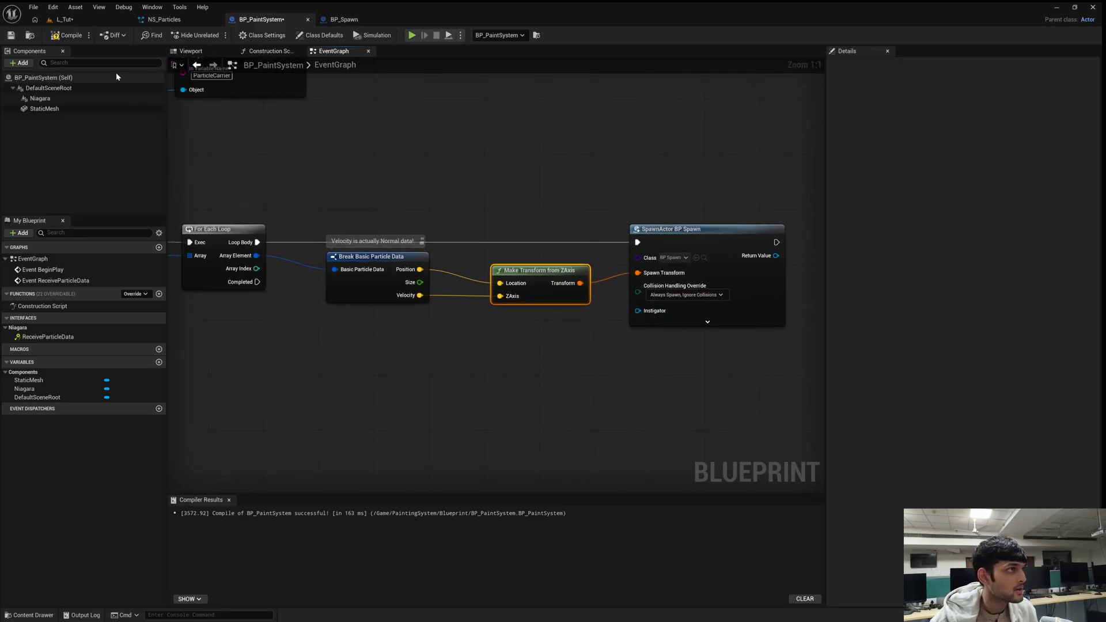
Simulate the L_Tut level, examine the planes spawned around the rock and stop the simulation.
left_click(79, 19)
key("alt+s")
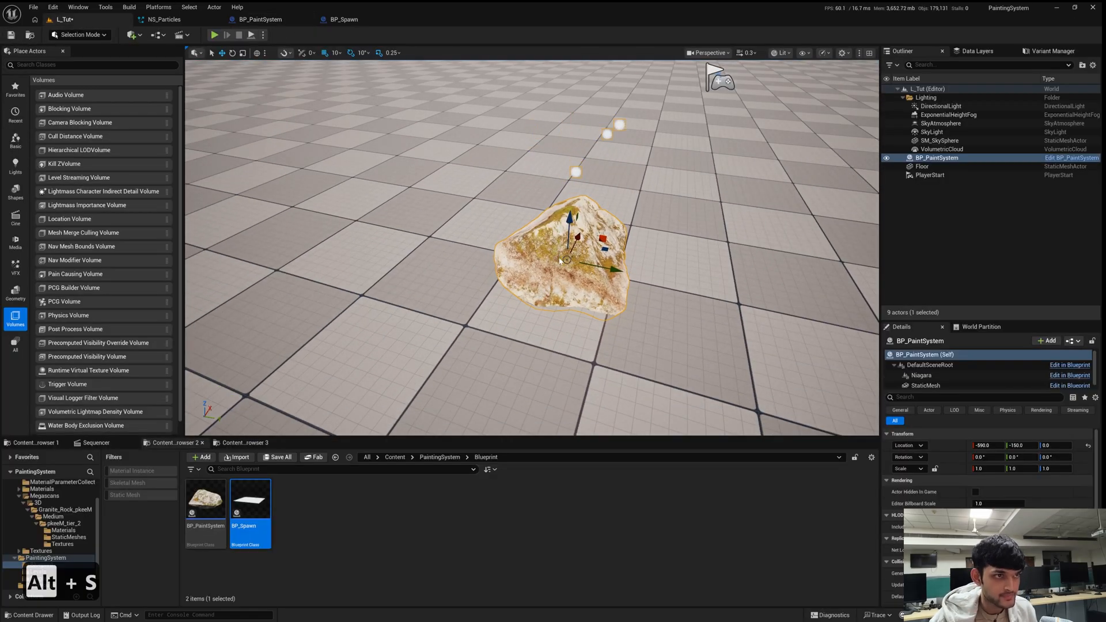
key("w")
key("e")
right_click_drag(605, 244, 605, 262)
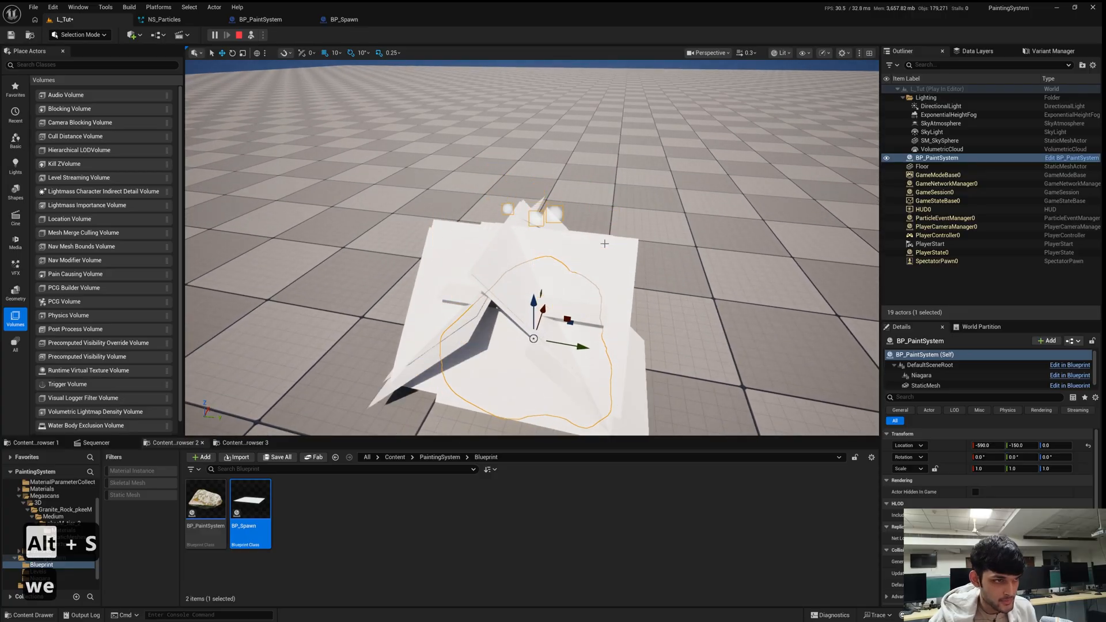
key("Escape")
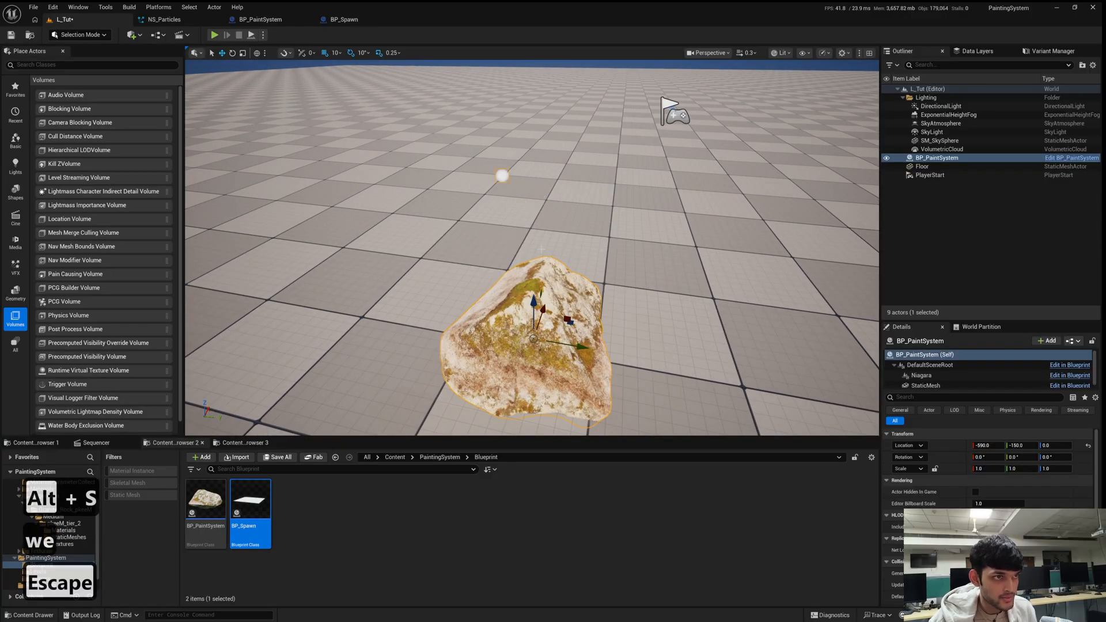
Set the Minimal emitter's SpawnRate to 2 in NS_Particles and save the system.
left_click(178, 19)
left_click(447, 259)
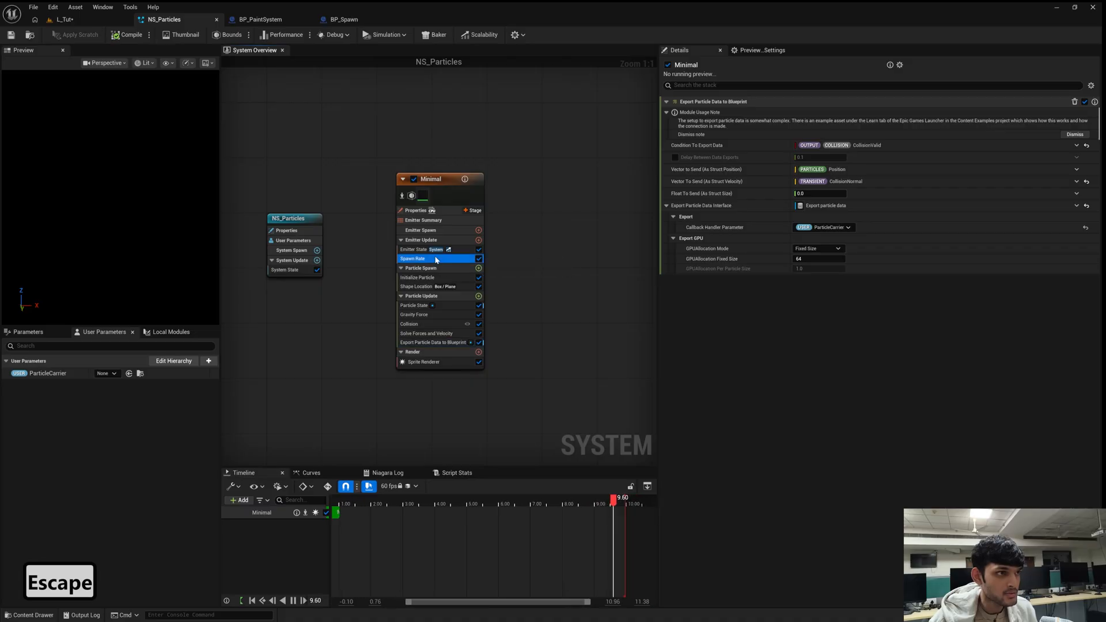
left_click(818, 114)
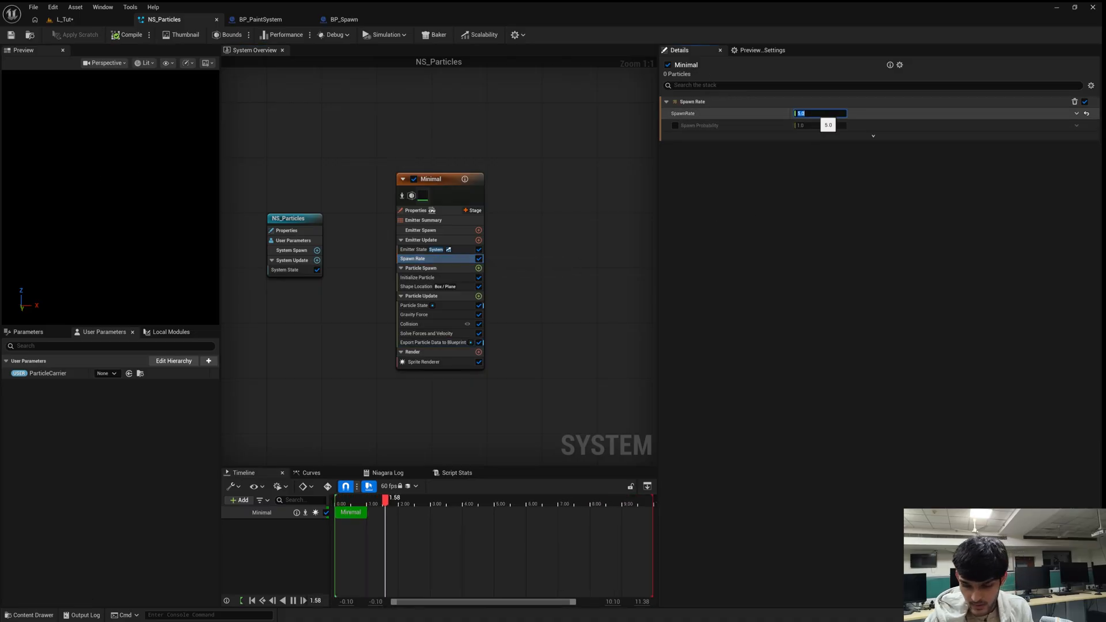
type("2")
key("Return")
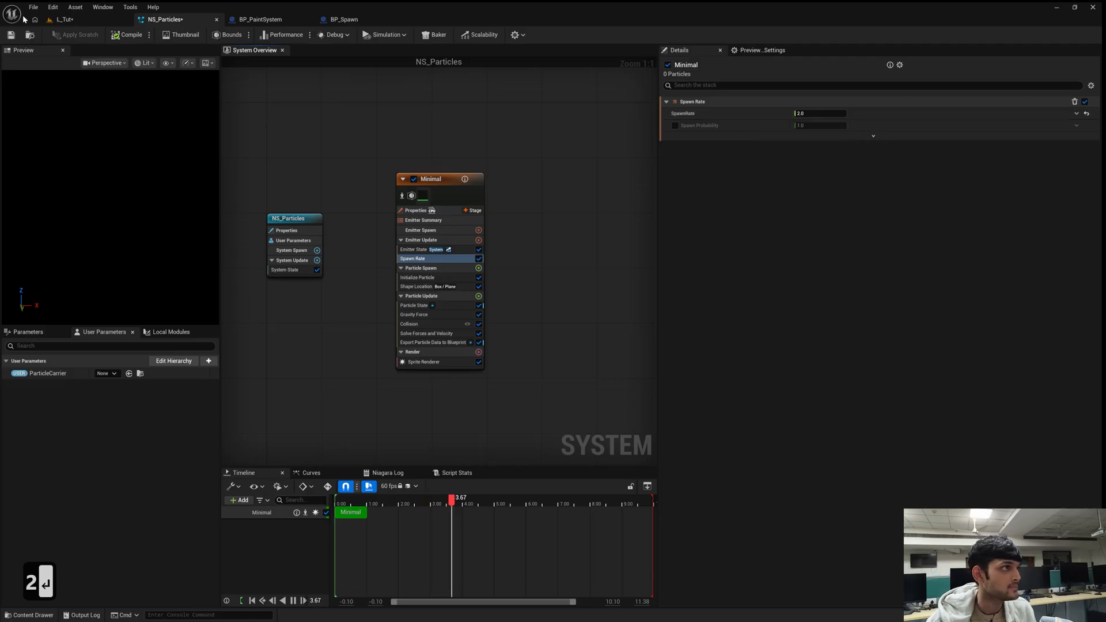
left_click(14, 35)
Simulate L_Tut again with the new spawn rate, check how the planes align to the rock surface and stop.
left_click(74, 21)
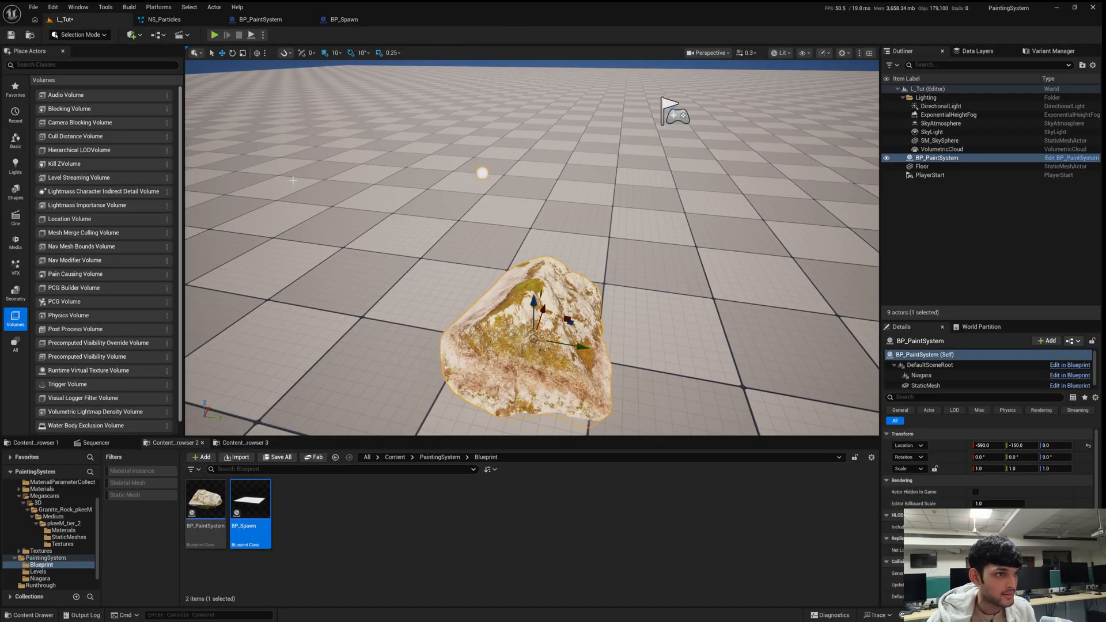
key("alt+s")
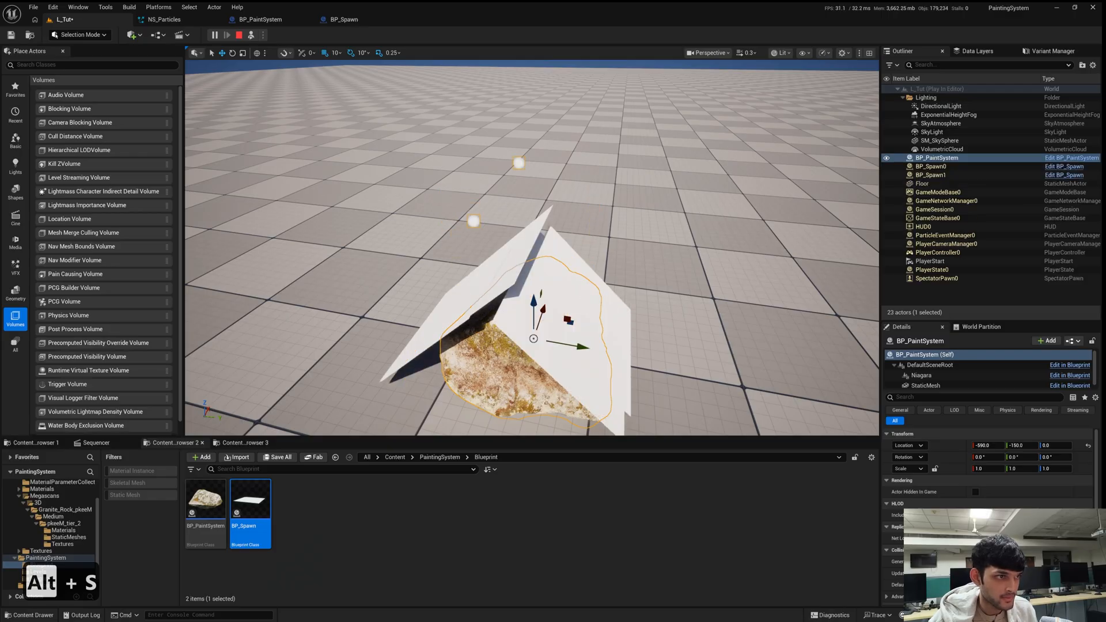
right_click_drag(592, 304, 602, 305)
key("w")
key("s")
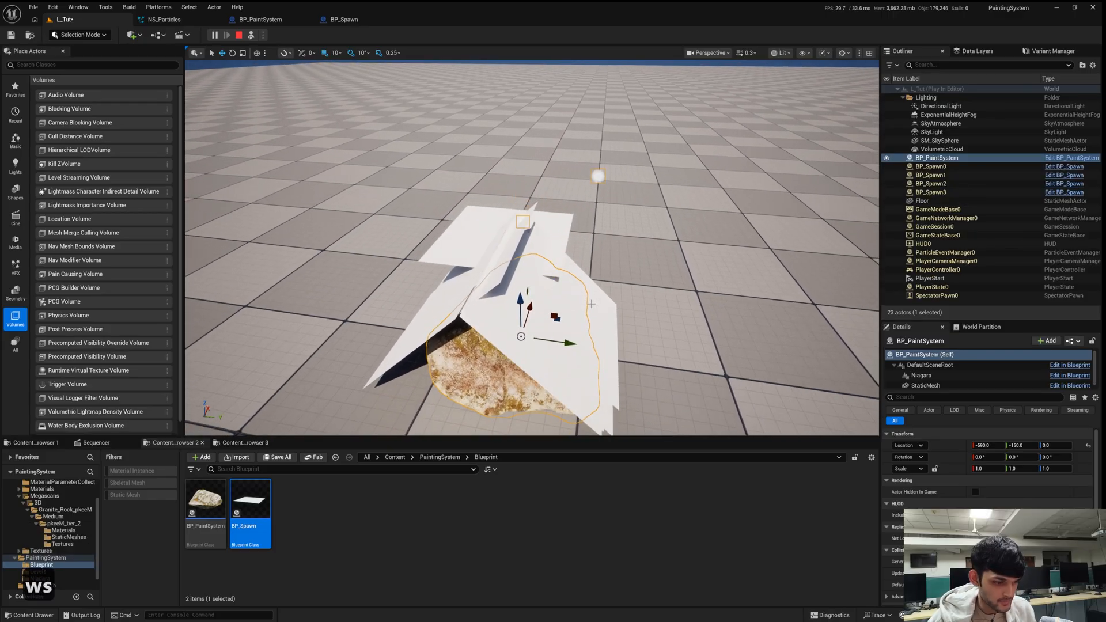
key("Escape")
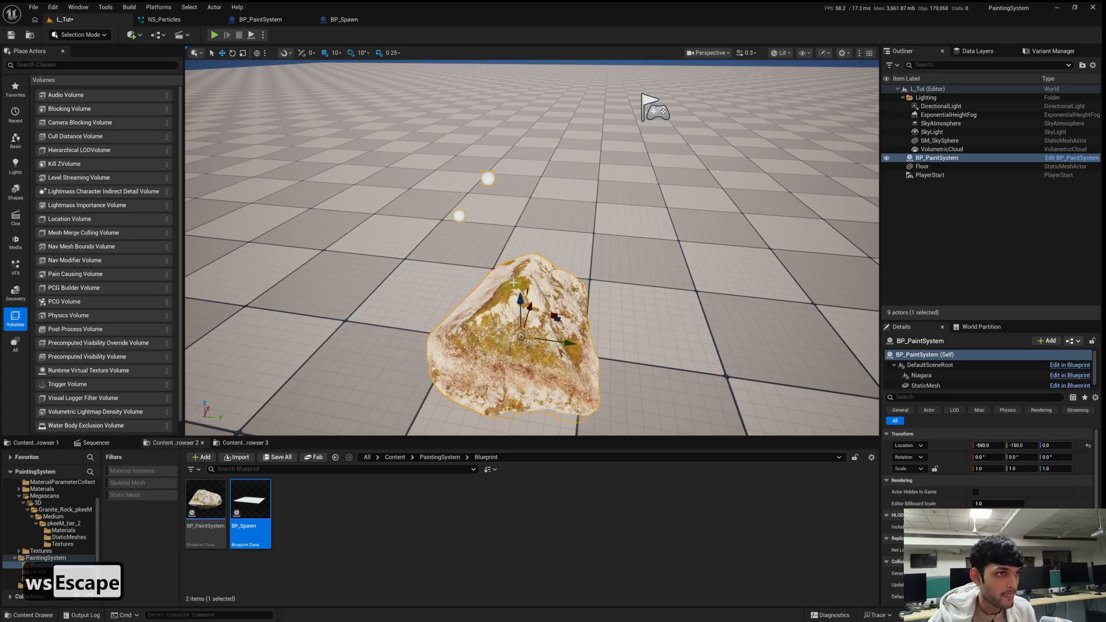
Examine the BP_PaintSystem event graph, the Plane component in BP_Spawn and the rock StaticMesh in BP_PaintSystem.
left_click(261, 19)
scroll(538, 207, "down", 2)
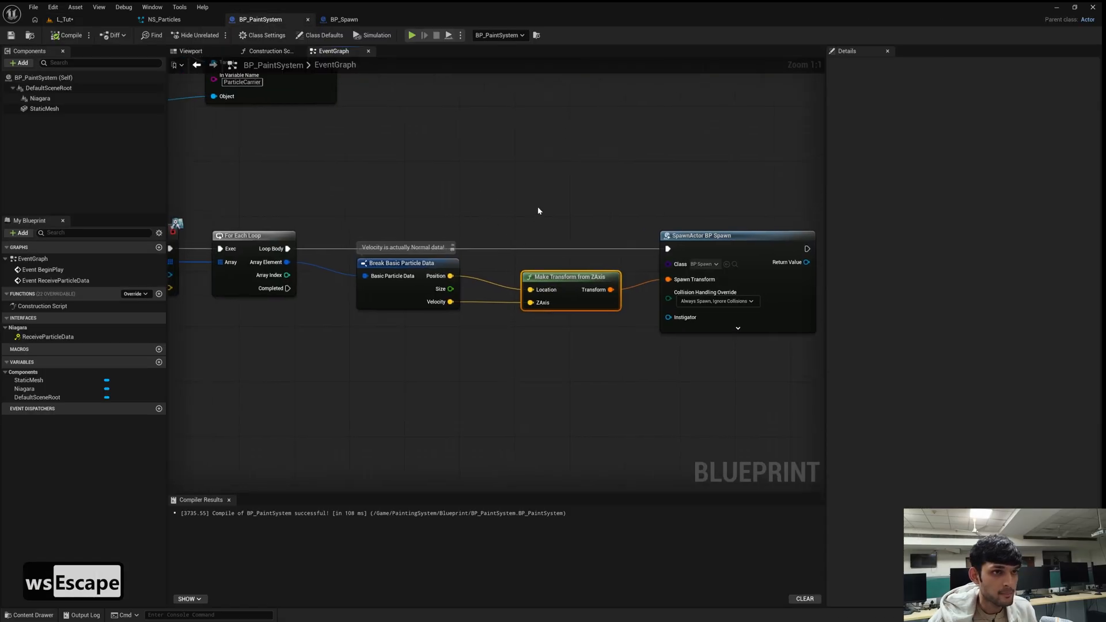
right_click_drag(485, 232, 503, 269)
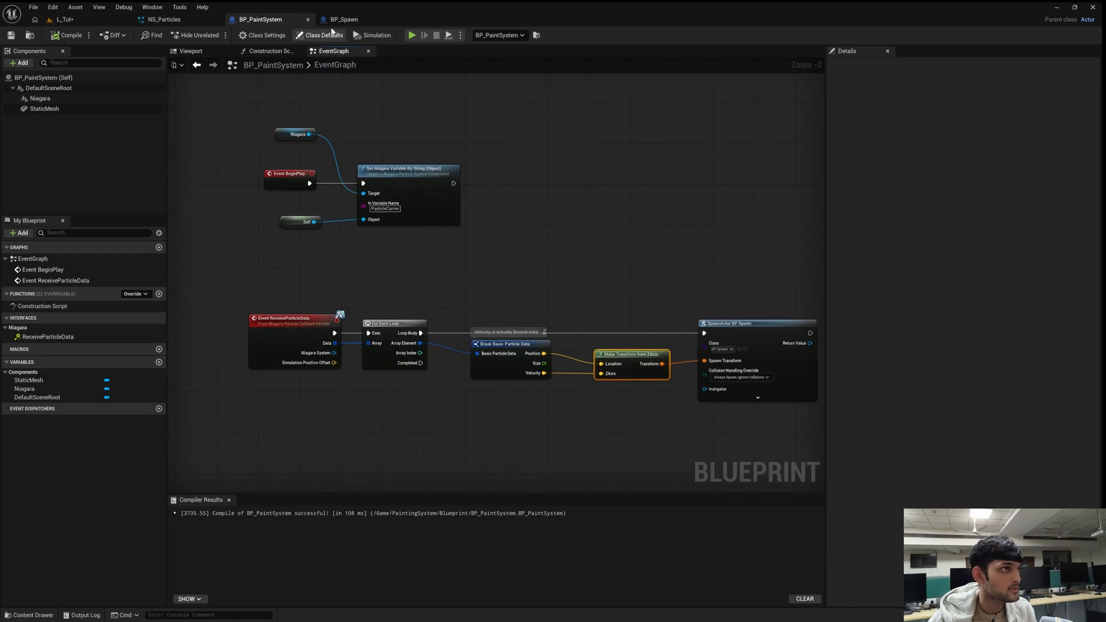
left_click(333, 20)
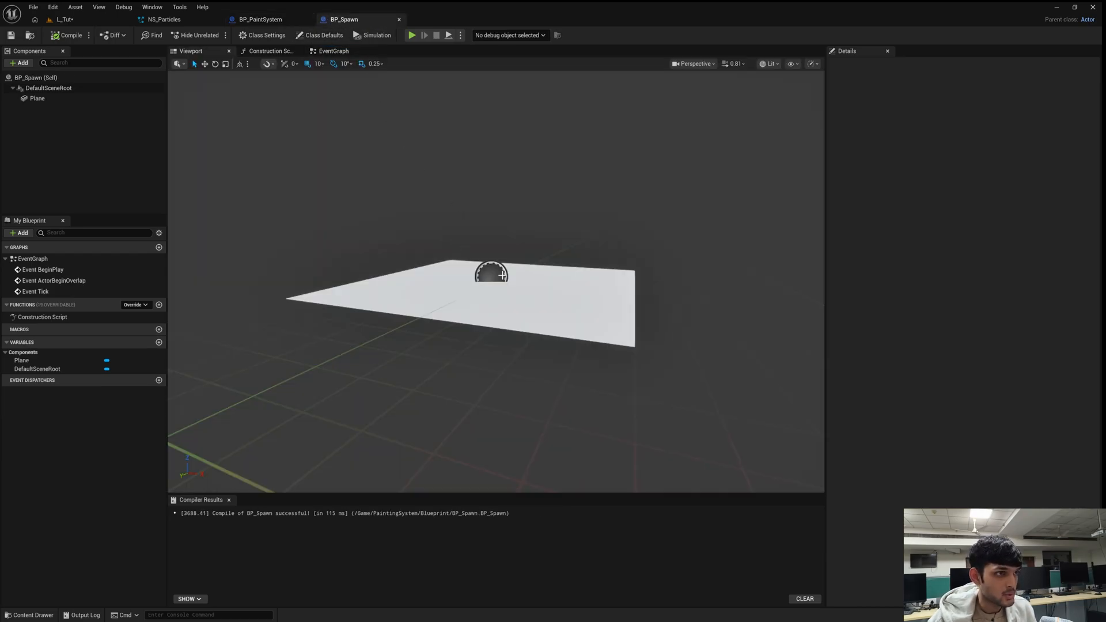
scroll(503, 275, "down", 2)
key("w")
key("e")
key("s")
right_click_drag(502, 276, 463, 335)
left_click(463, 335)
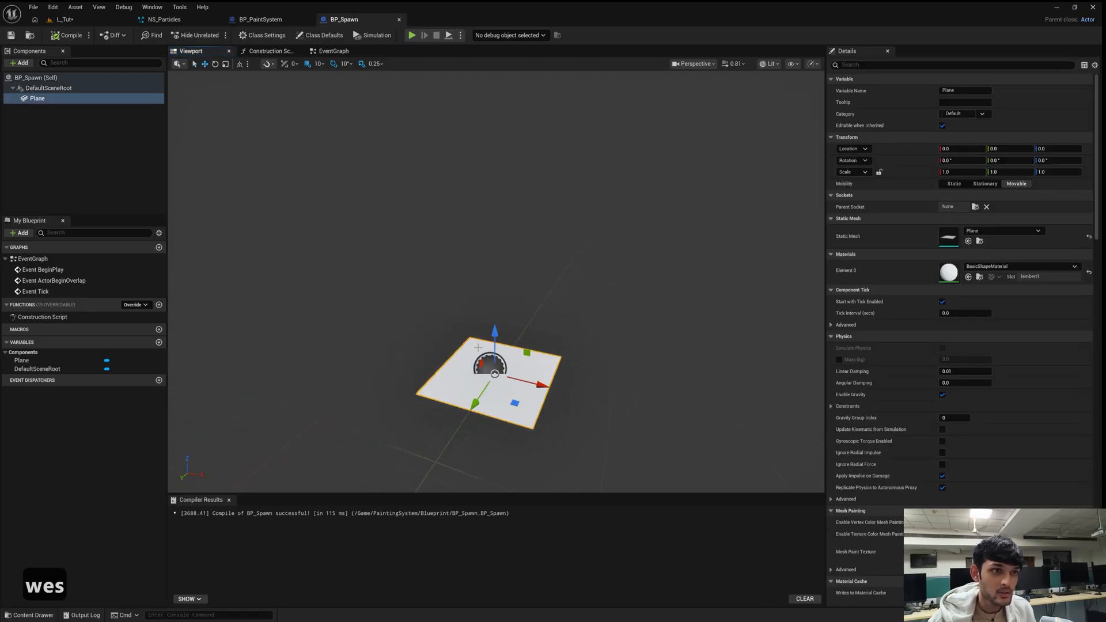
left_click(261, 19)
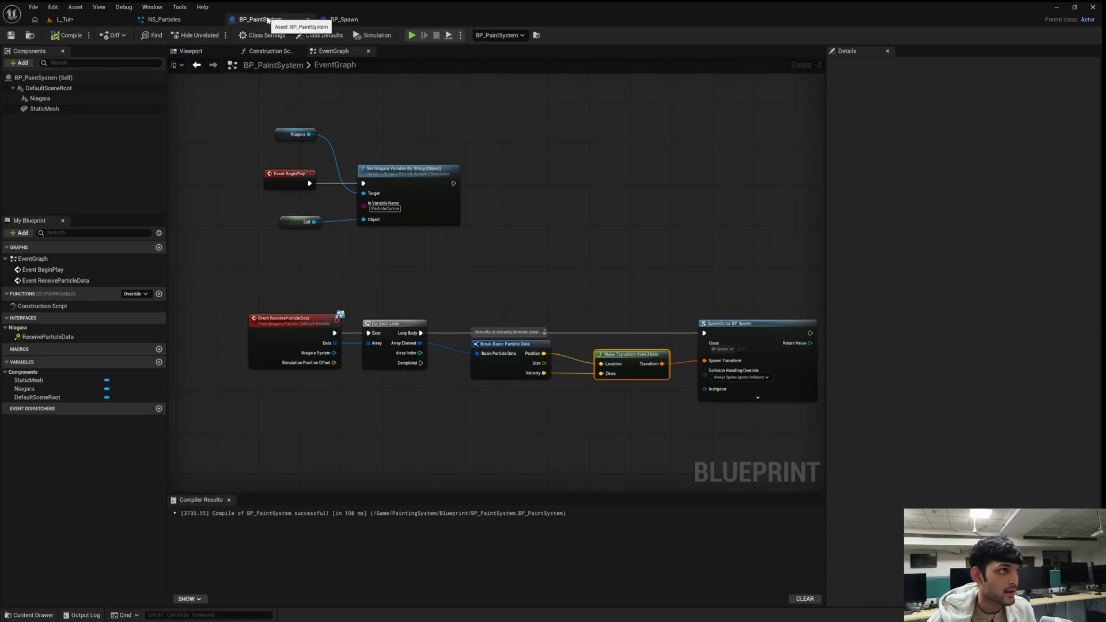
left_click(195, 51)
left_click(599, 237)
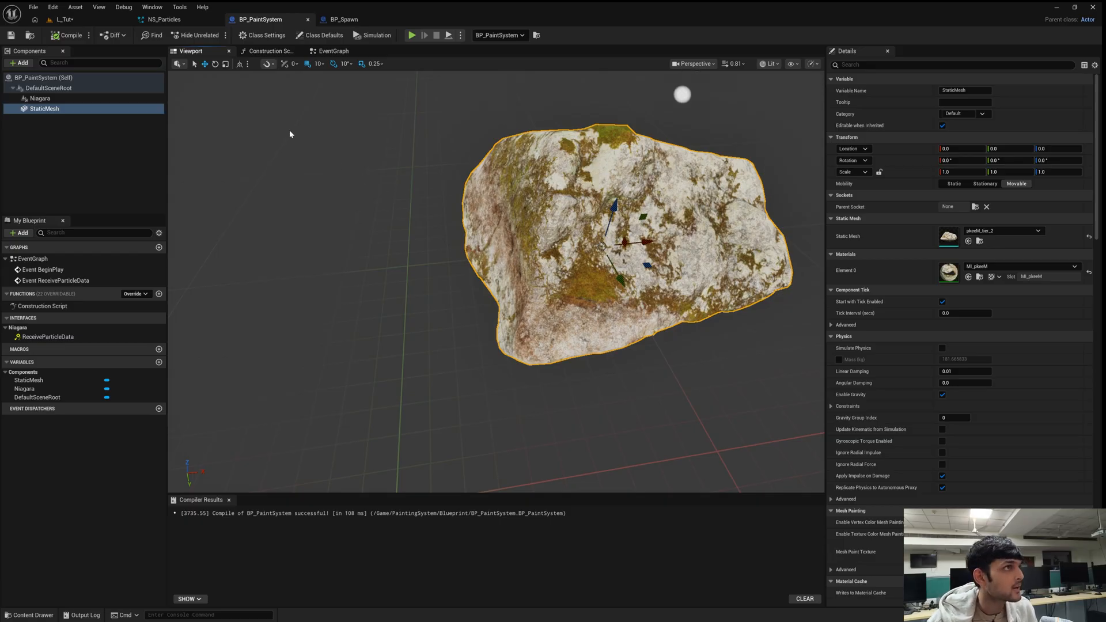
Return to L_Tut, create a folder named RVT inside the PaintingSystem content folder and open it.
left_click(65, 19)
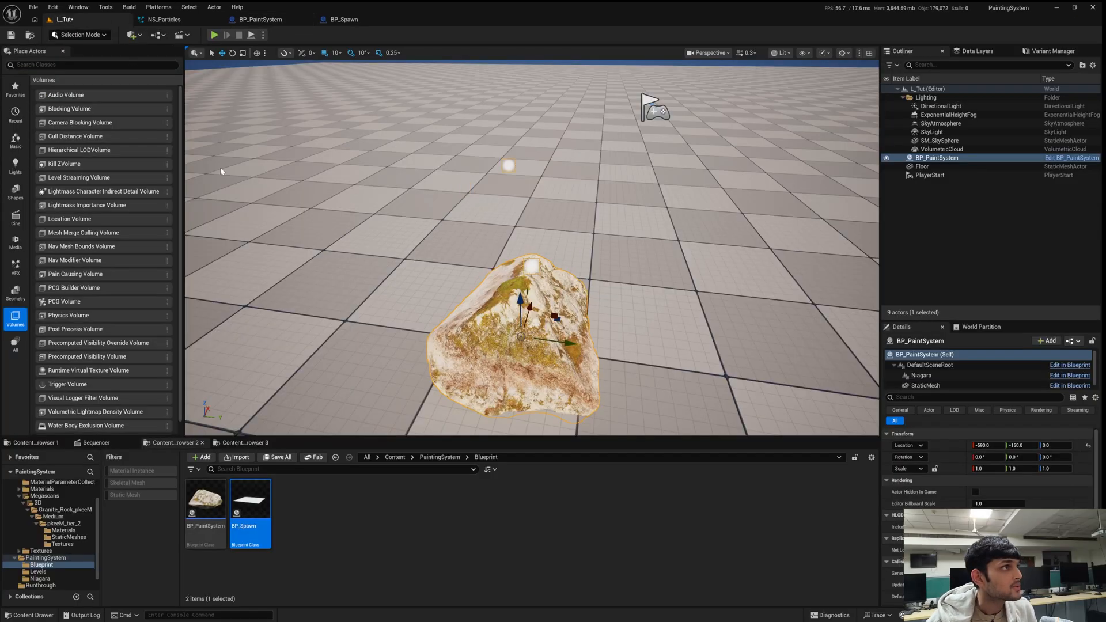
left_click(438, 458)
right_click(352, 507)
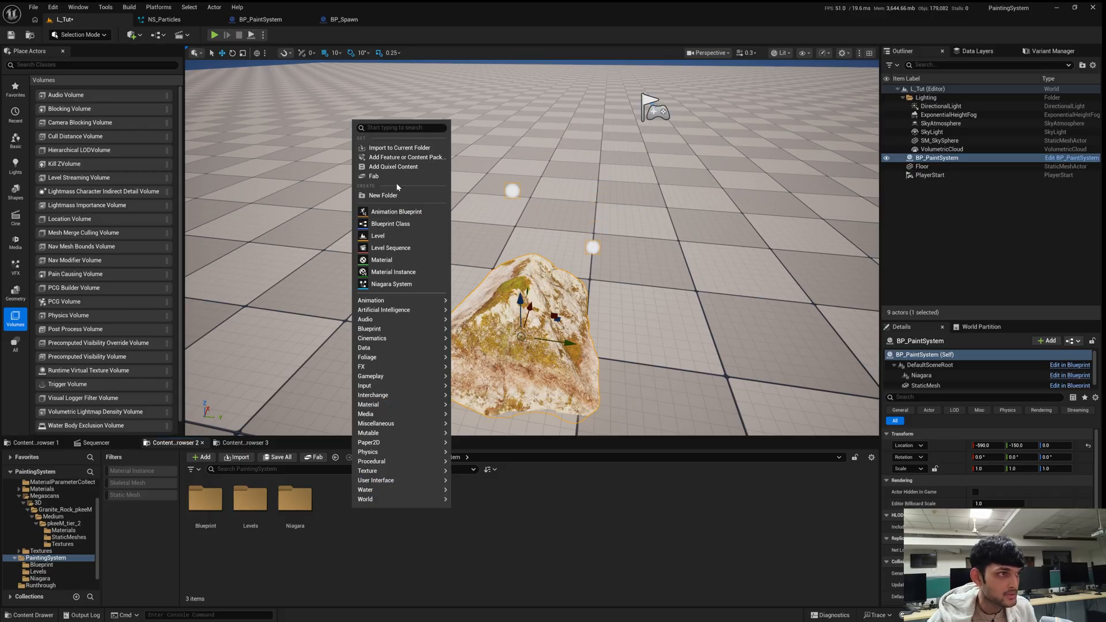
left_click(381, 129)
type("RVT")
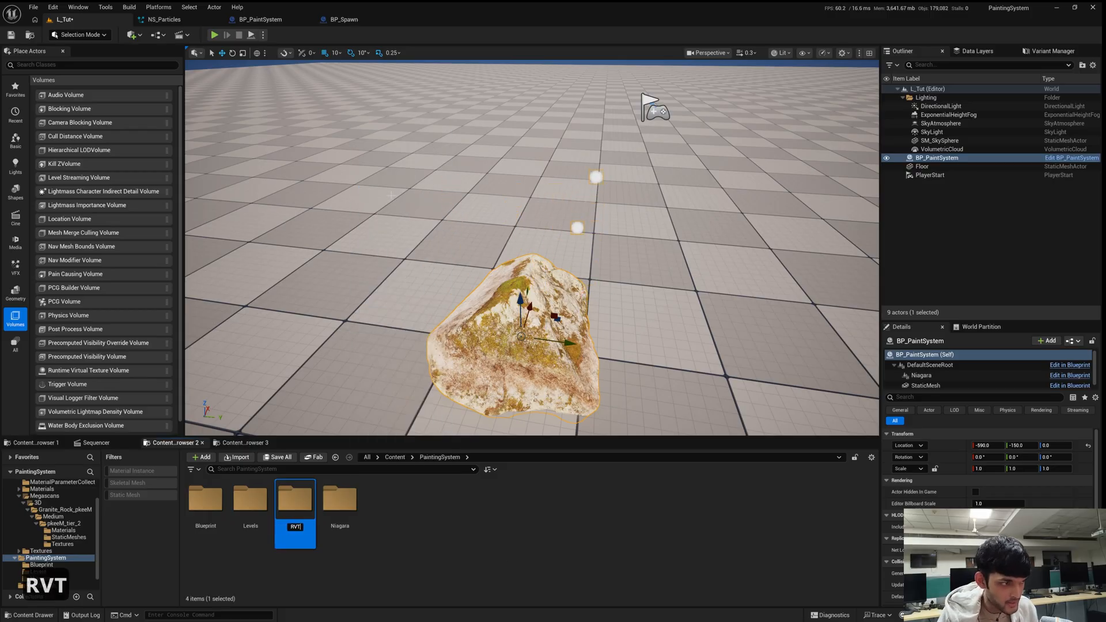
key("Return")
key("Return")
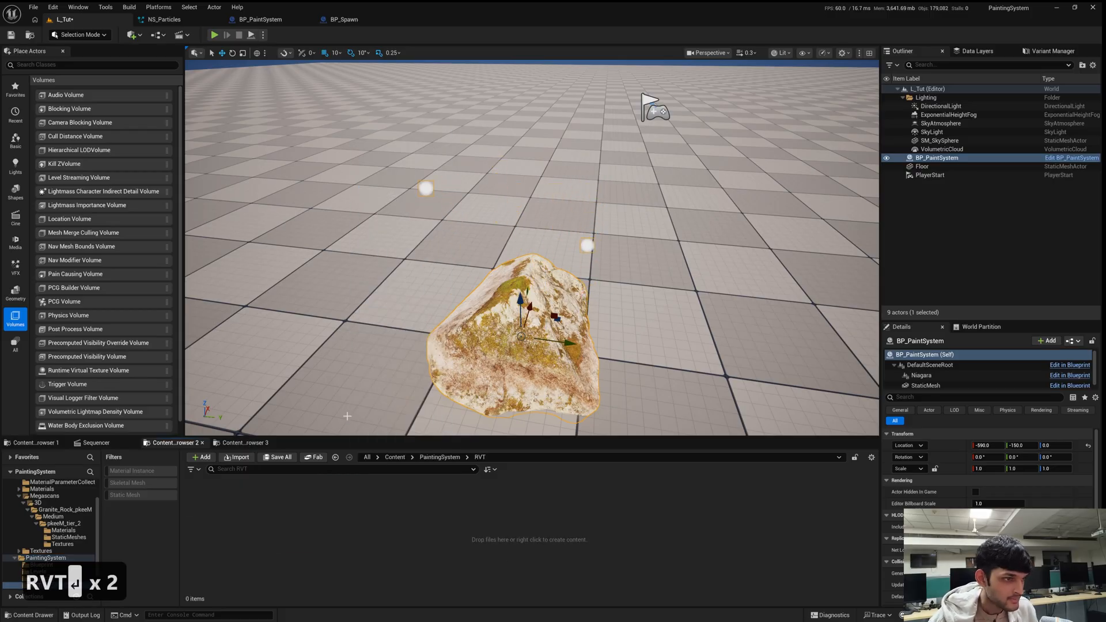
Create a Runtime Virtual Texture asset named RVT_Canvas in the RVT folder.
right_click(349, 521)
mouse_move(392, 484)
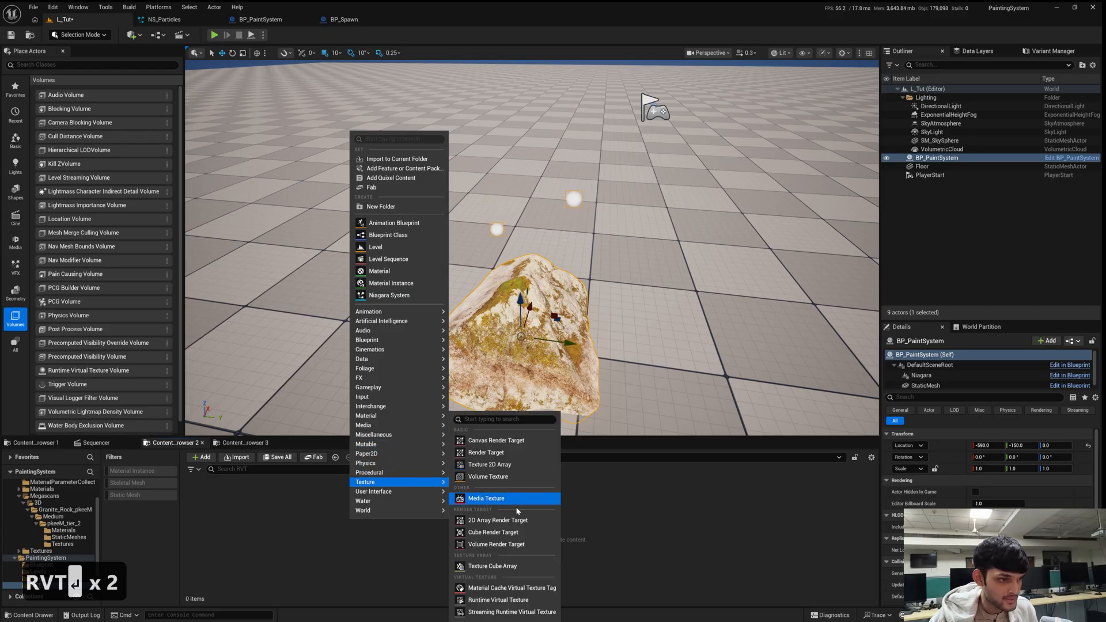
left_click(498, 600)
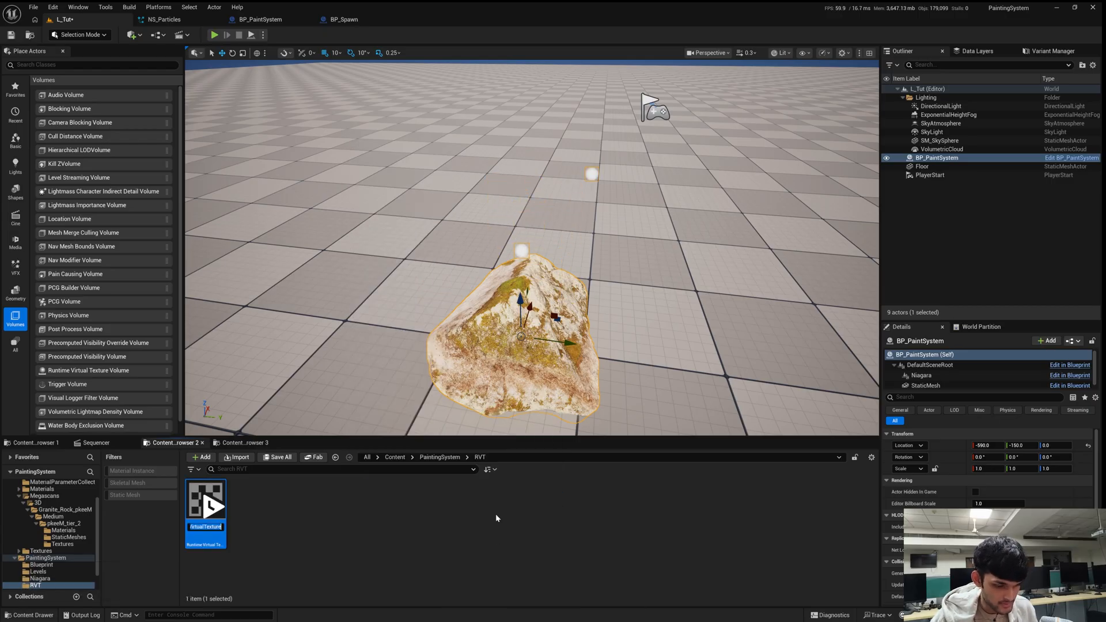
type("RVT_Canvas")
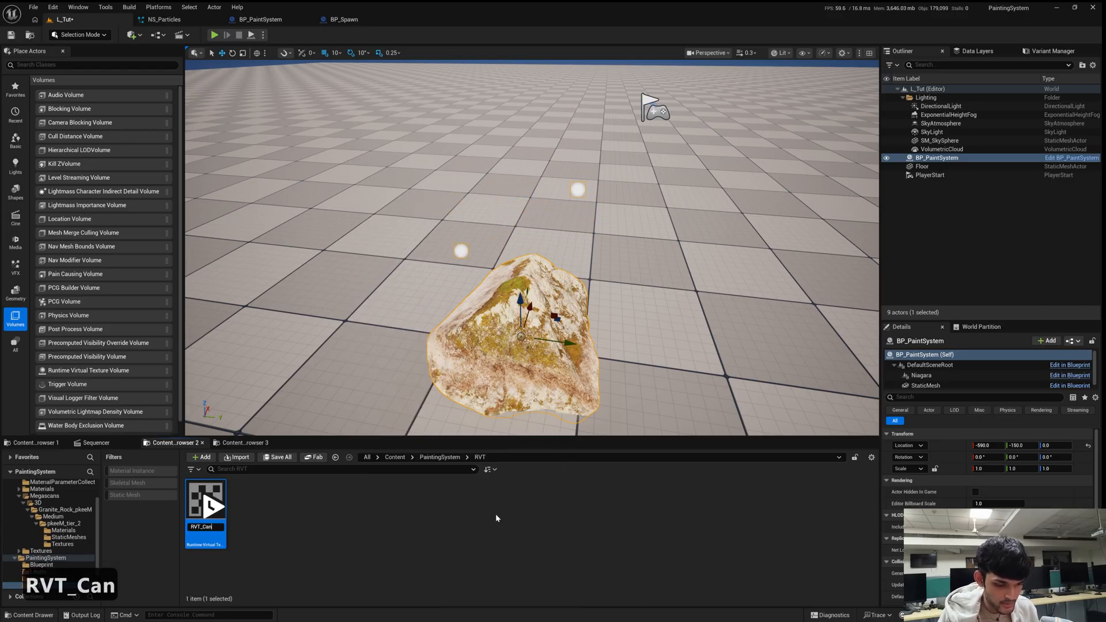
key("Return")
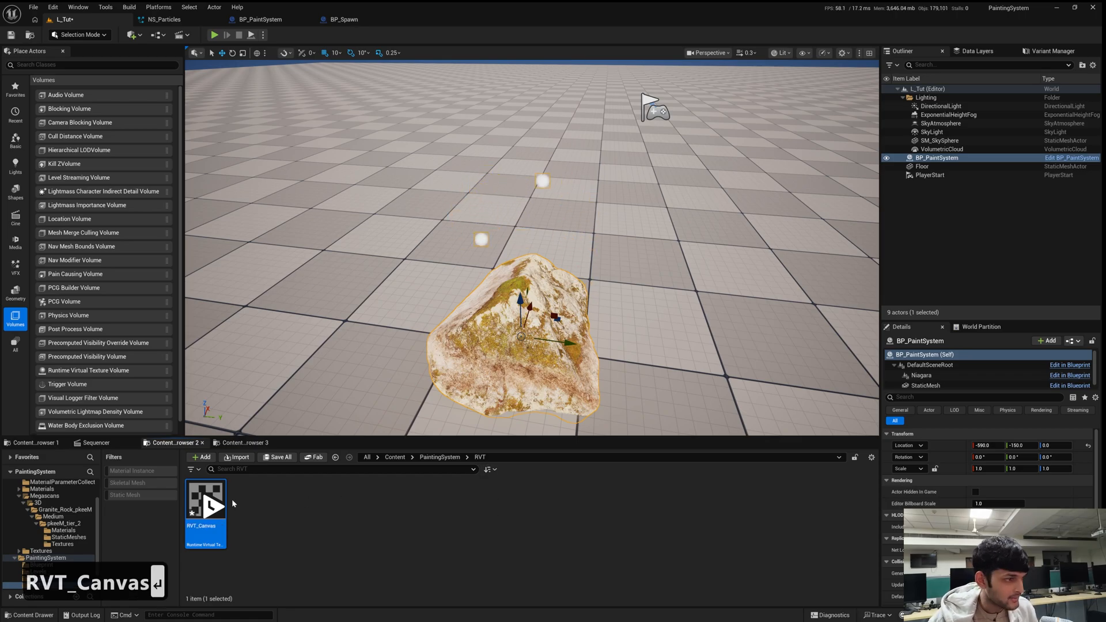
Open RVT_Canvas to review its size and virtual texture content settings, then close it and return to L_Tut.
double_click(212, 497)
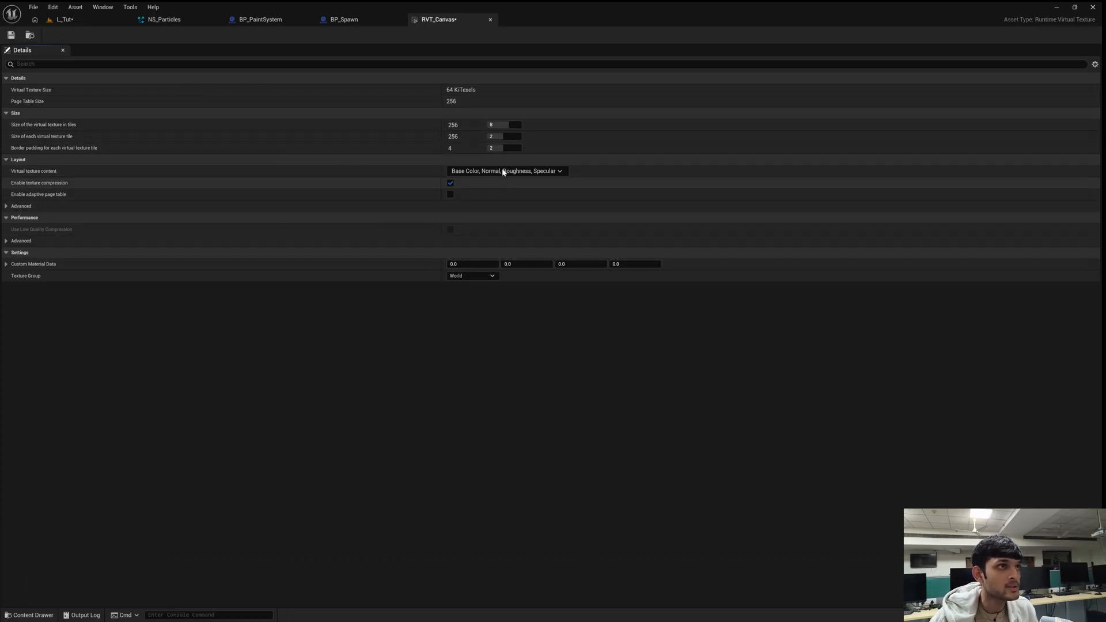
left_click(491, 19)
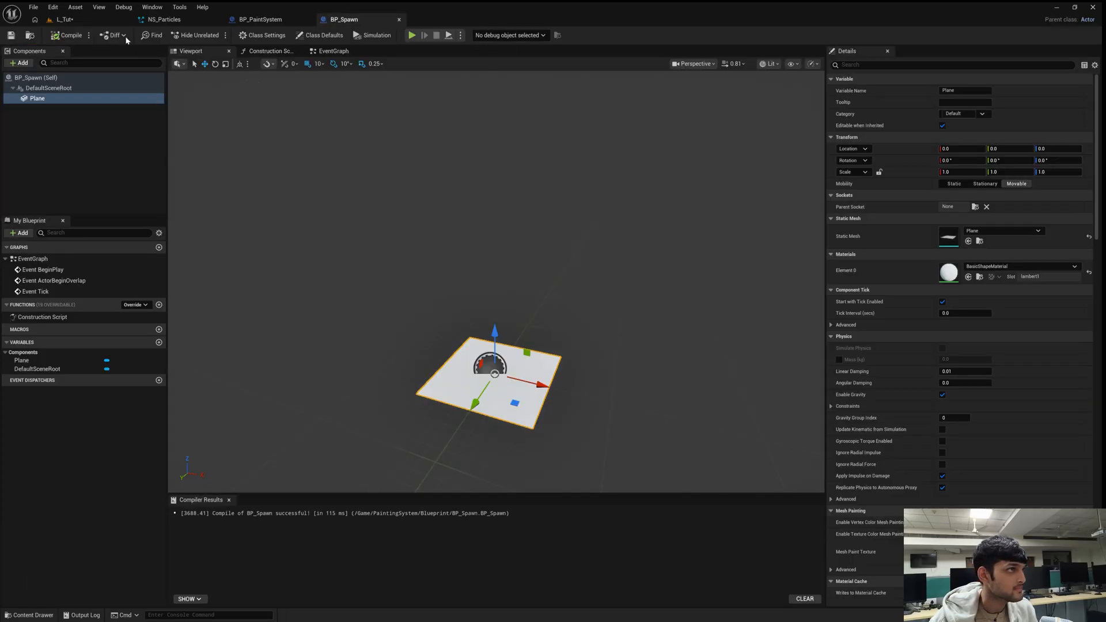
left_click(95, 22)
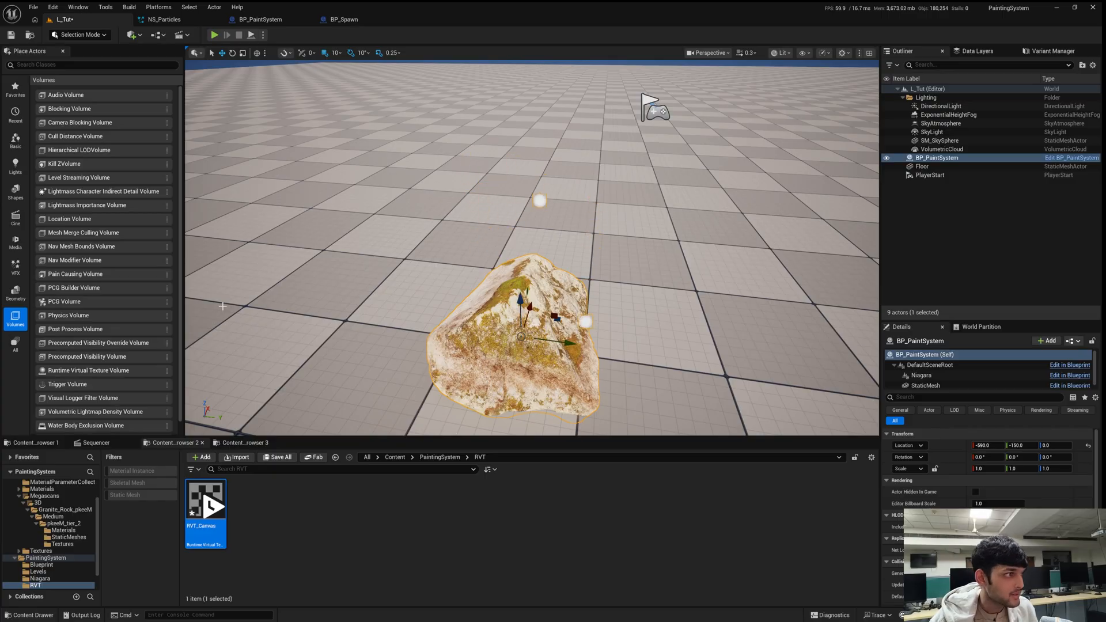
left_click(133, 35)
type("runtime")
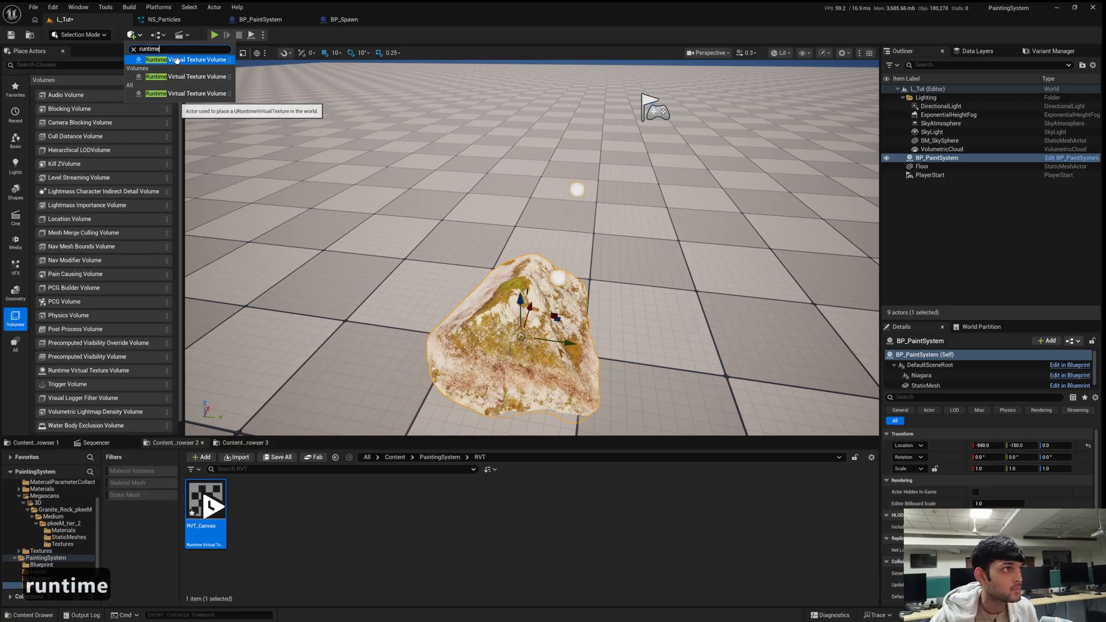
left_click(24, 54)
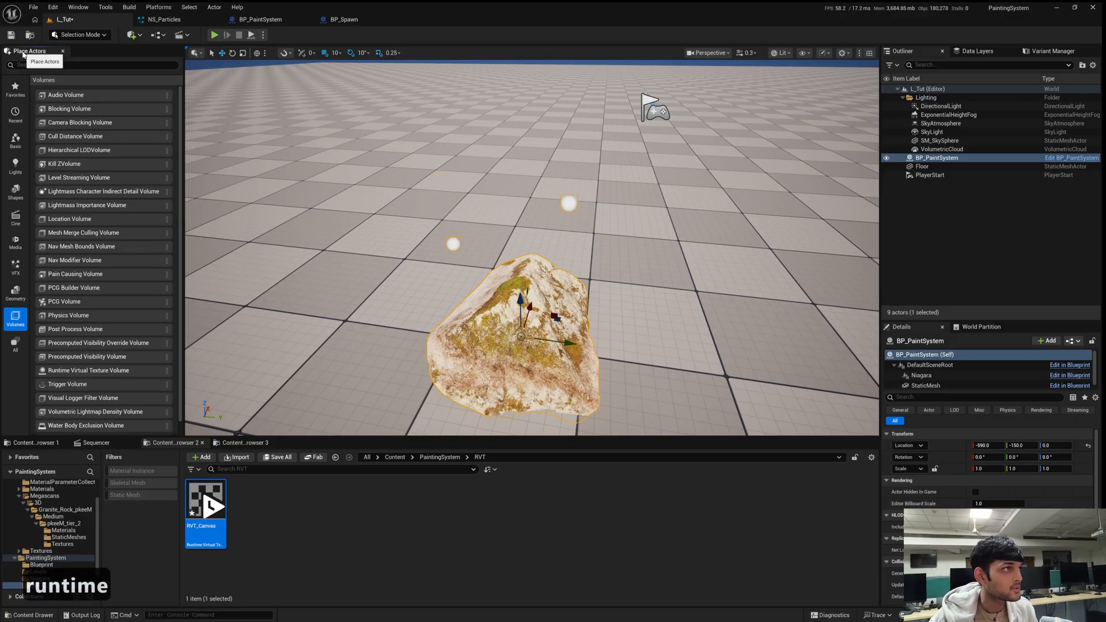
left_click(77, 7)
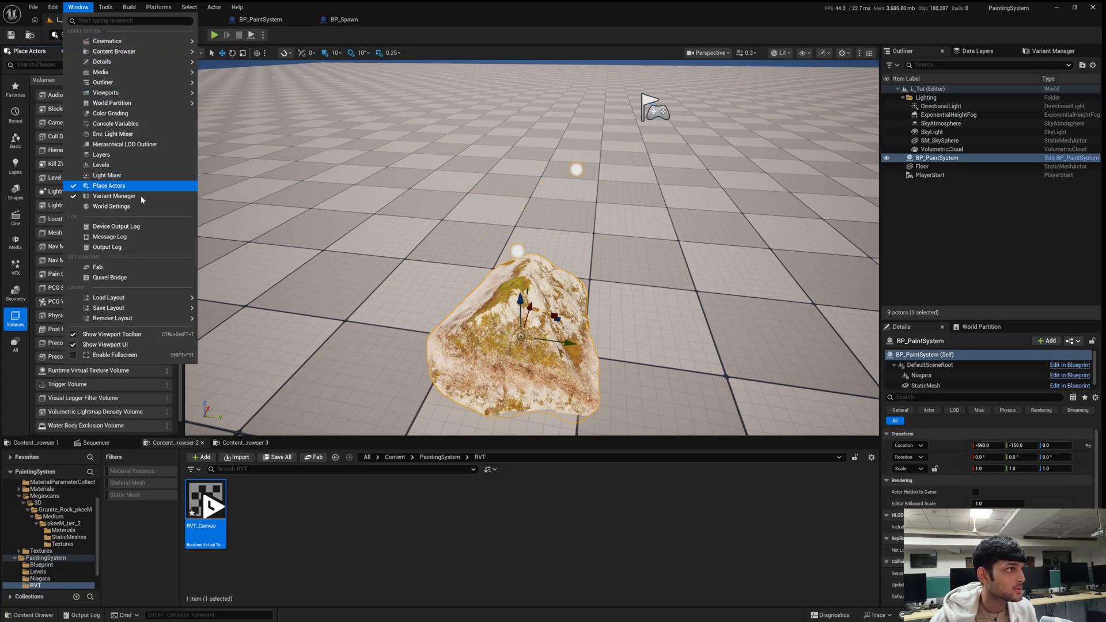
left_click(109, 185)
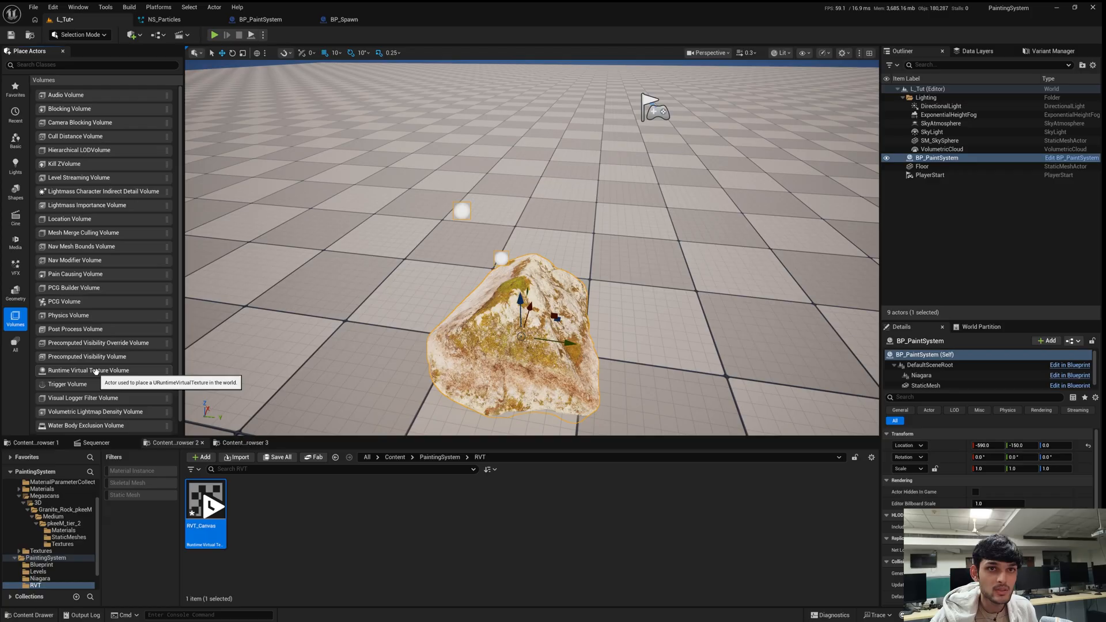
Place a Runtime Virtual Texture Volume on the floor beside the rock and assign RVT_Canvas as its Virtual Texture.
left_click_drag(95, 371, 372, 263)
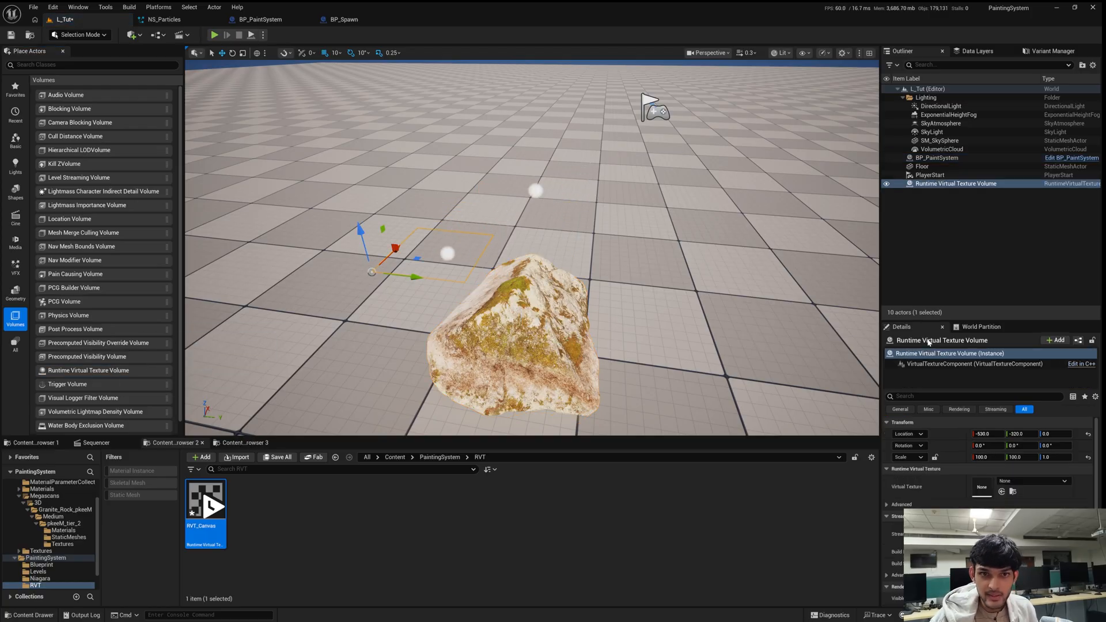
left_click(1022, 484)
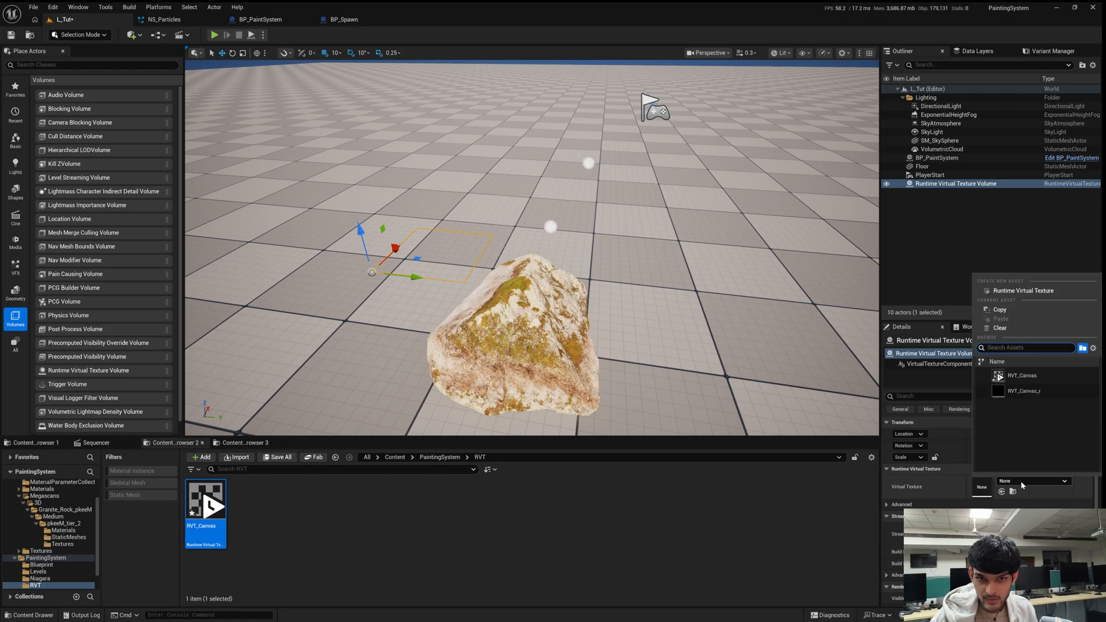
left_click(1017, 378)
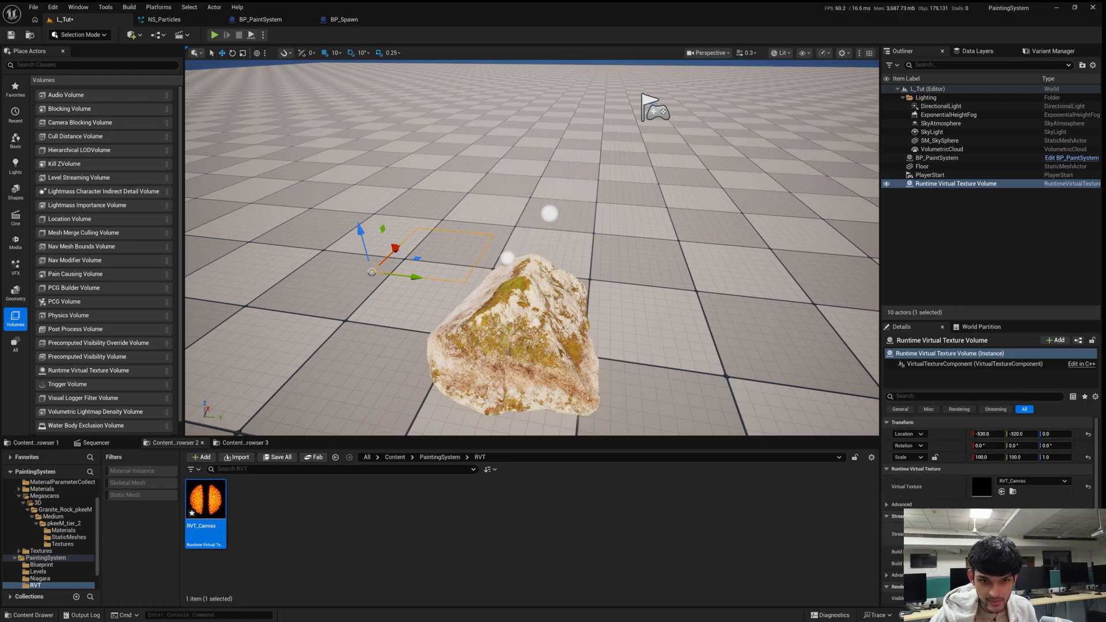
Pick the rock's BP_PaintSystem actor in the level as the volume's Bounds Align Actor.
scroll(988, 461, "down", 5)
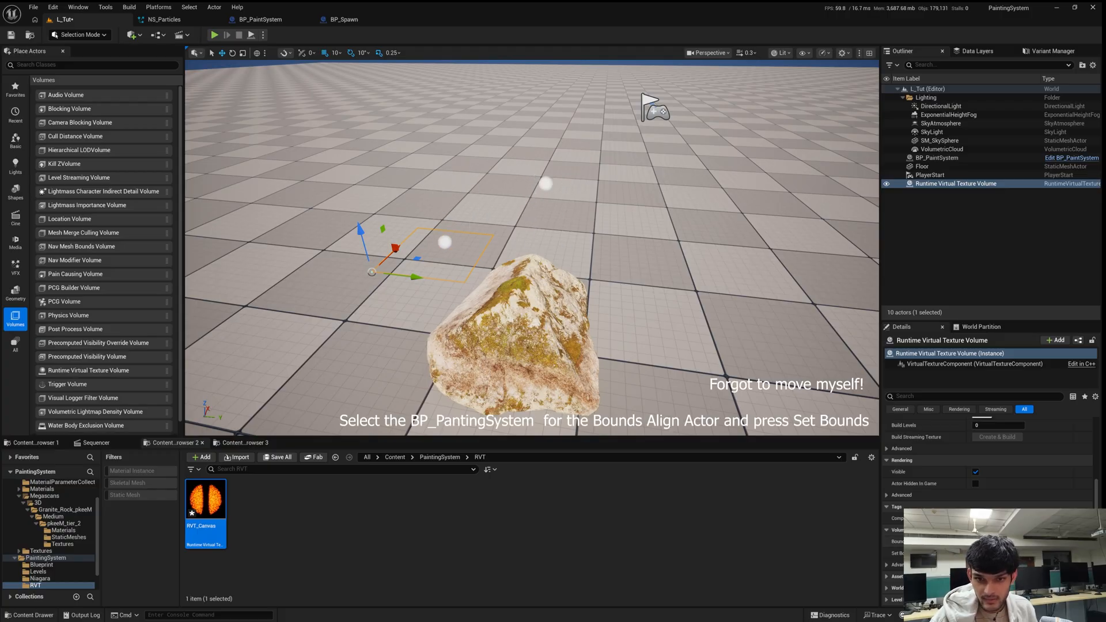
left_click(1066, 541)
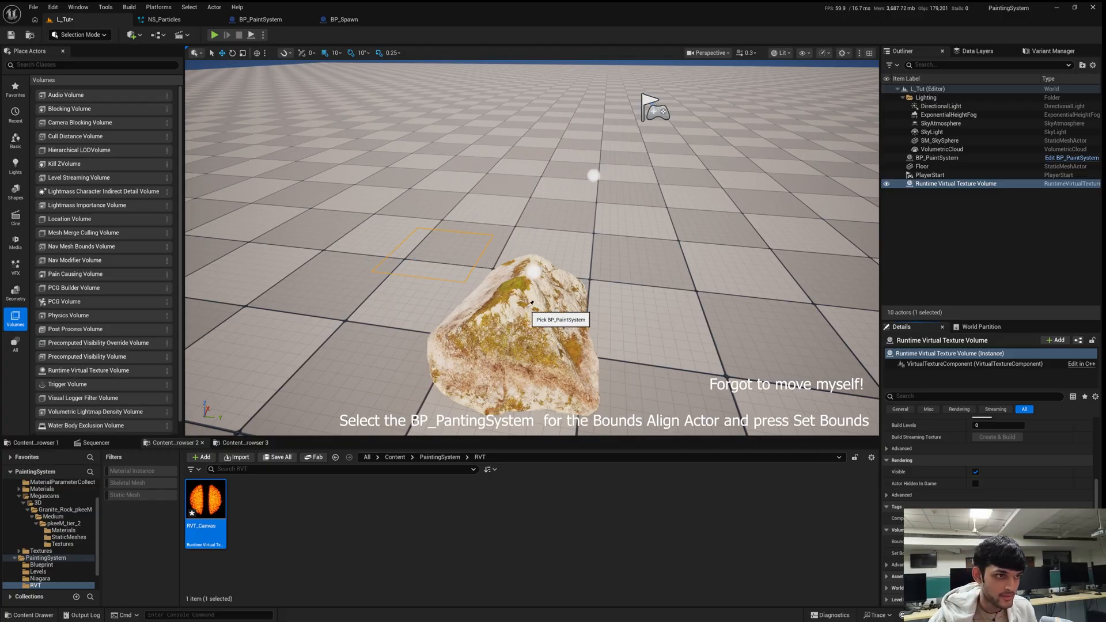
Set the Runtime Virtual Texture Volume's bounds using BP_PaintSystem as the Bounds Align Actor.
left_click(540, 314)
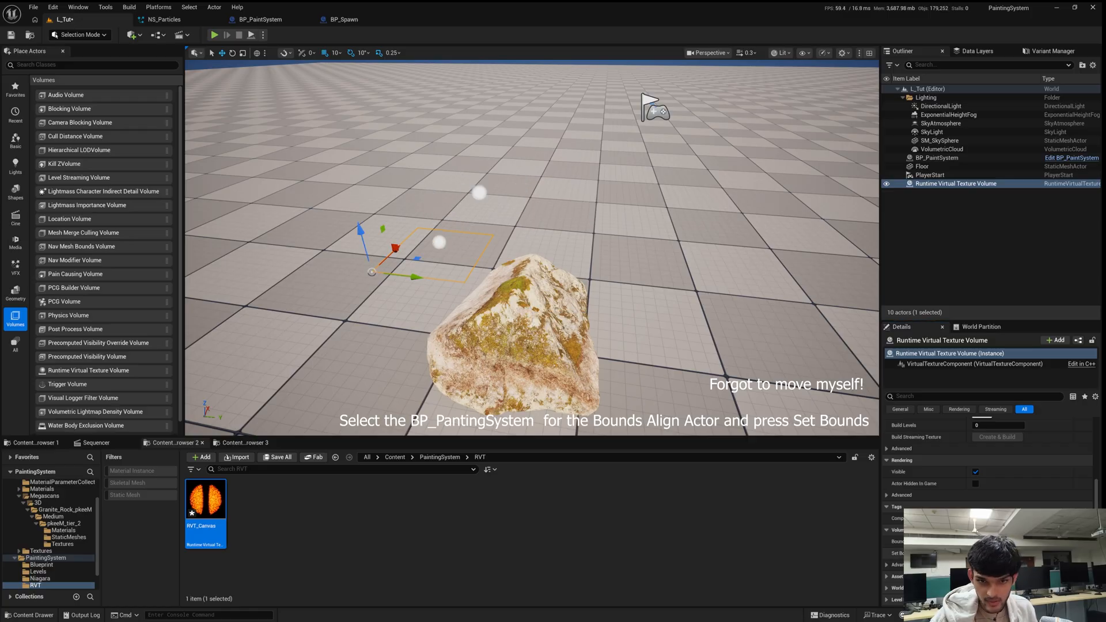
left_click(997, 553)
Examine the extent of the Runtime Virtual Texture Volume's bounds around the rock in the level.
key("s")
right_click_drag(576, 260, 599, 195)
key("s")
key("s")
key("s")
key("s")
key("s")
key("s")
key("q")
key("q")
key("q")
key("w")
key("w")
key("e")
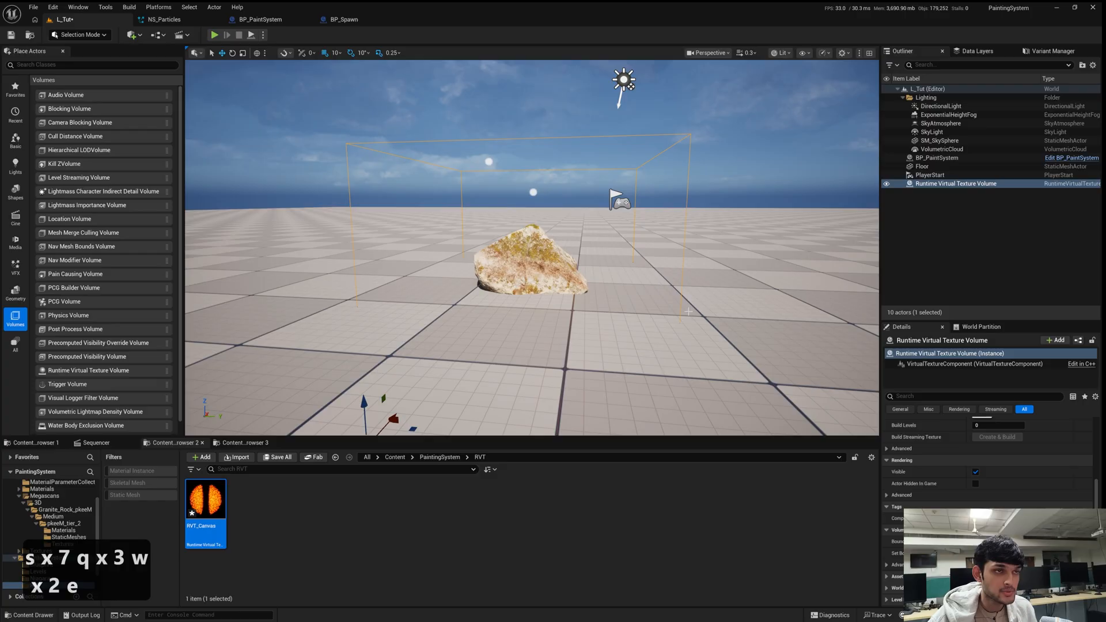
key("w")
right_click_drag(612, 286, 536, 266)
key("e")
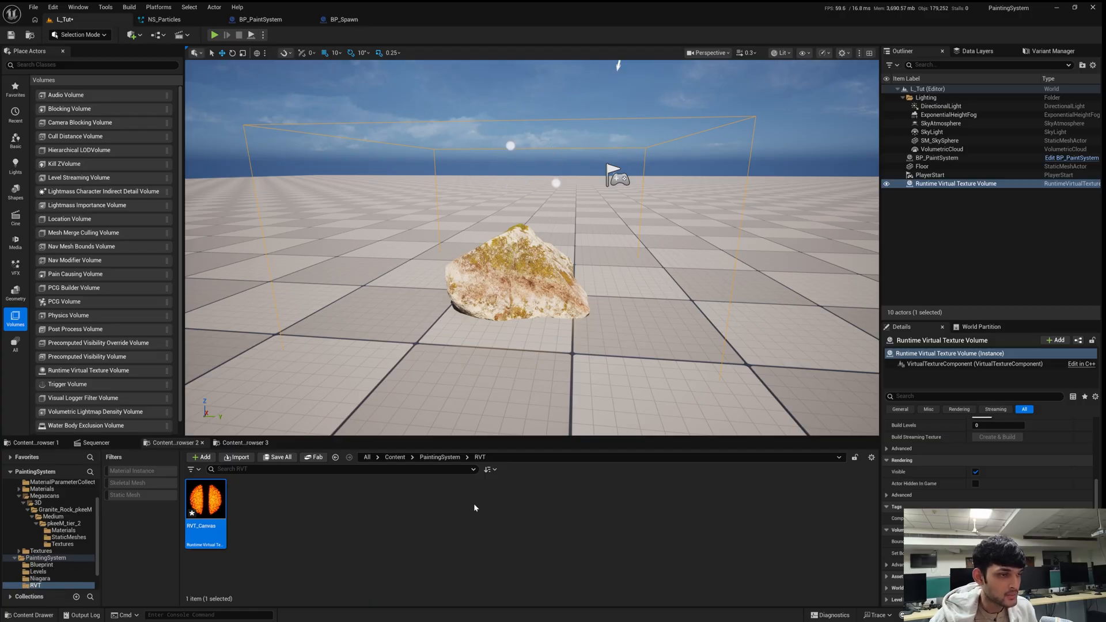
Create a folder named Material inside the PaintingSystem folder and open it.
left_click(444, 458)
right_click_drag(508, 322, 463, 344)
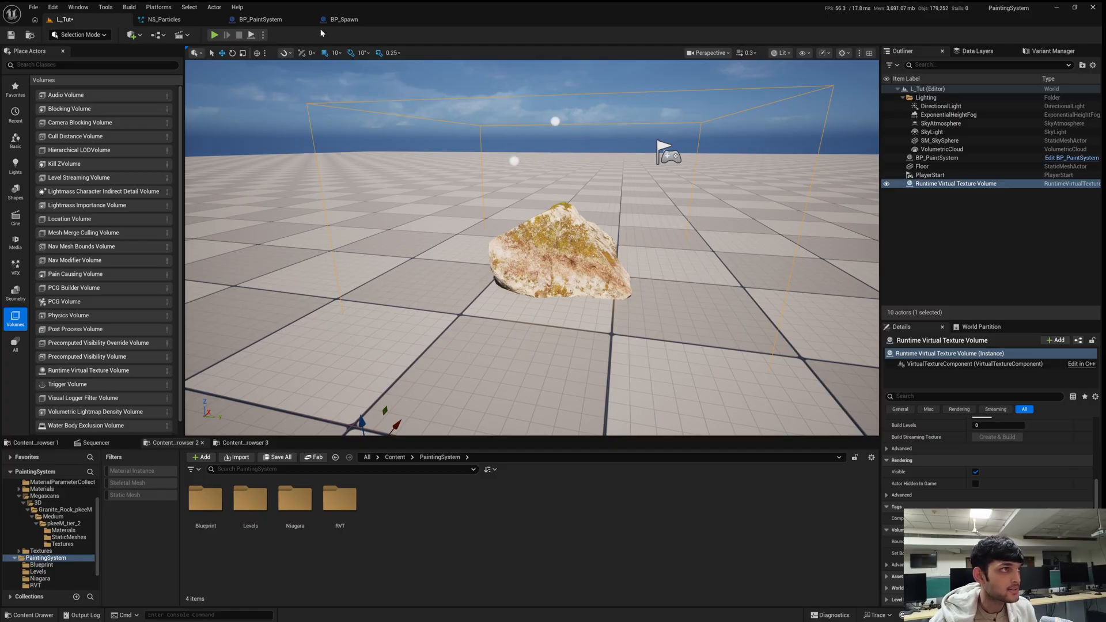
left_click(340, 19)
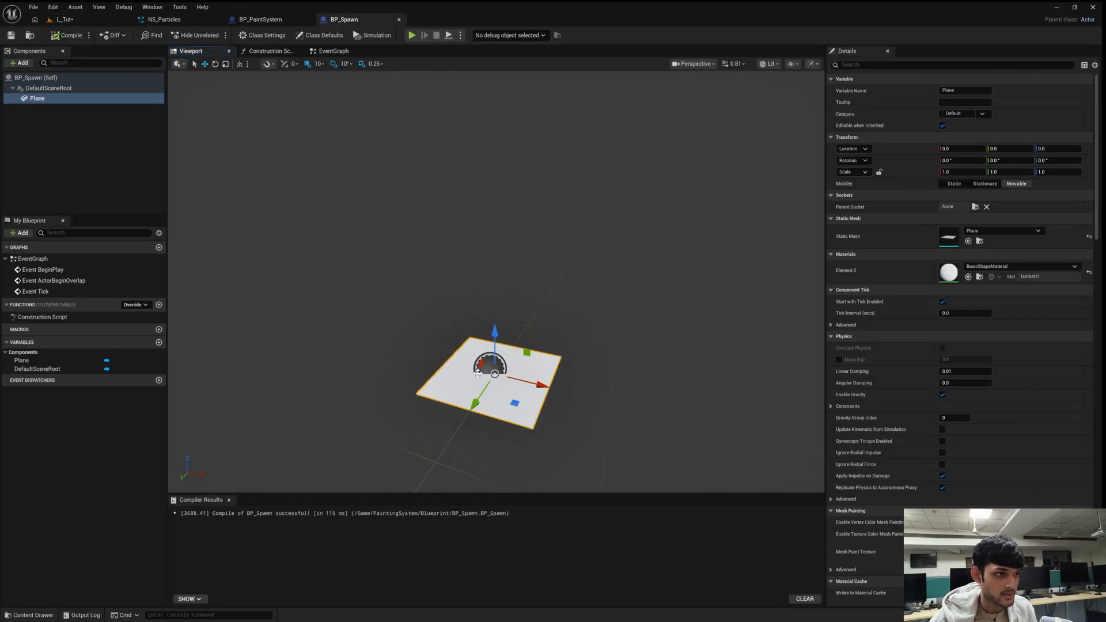
left_click(65, 20)
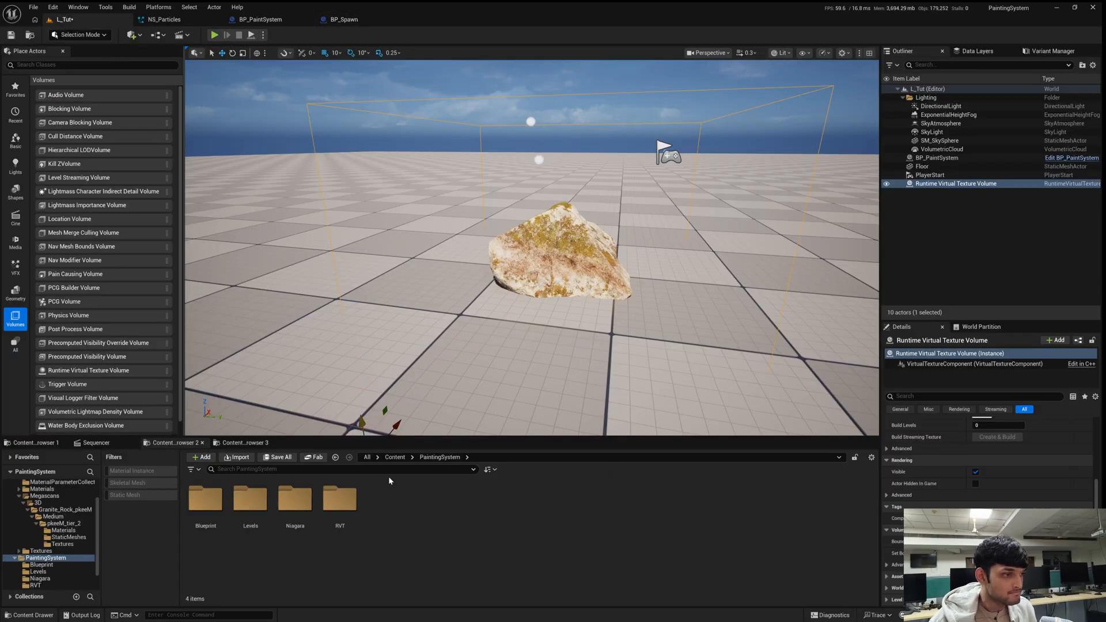
right_click(413, 511)
left_click(455, 198)
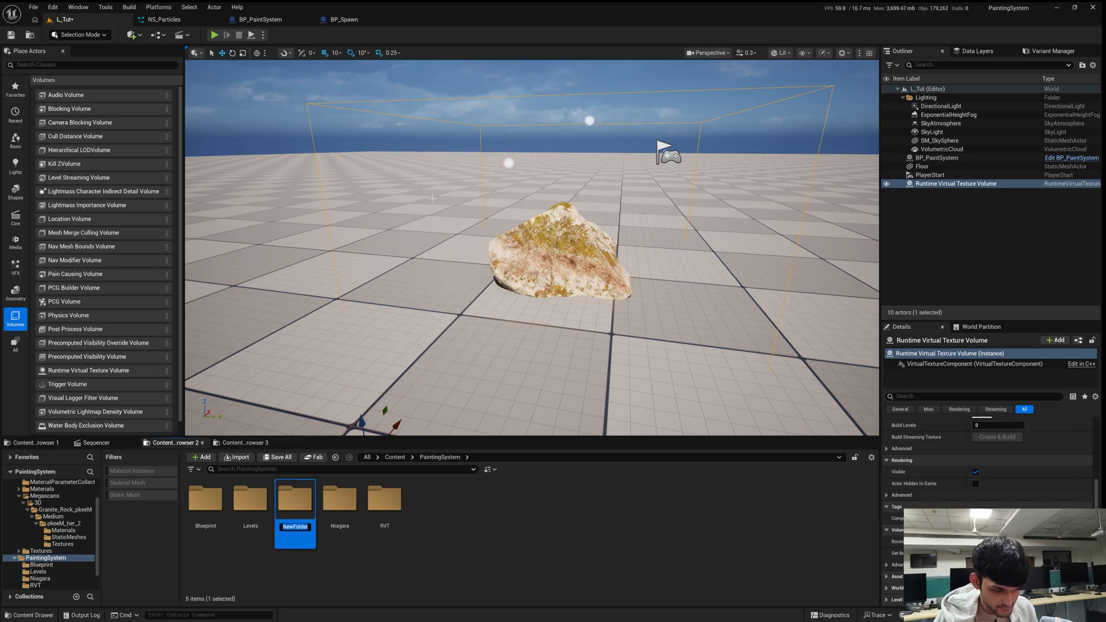
type("Materia")
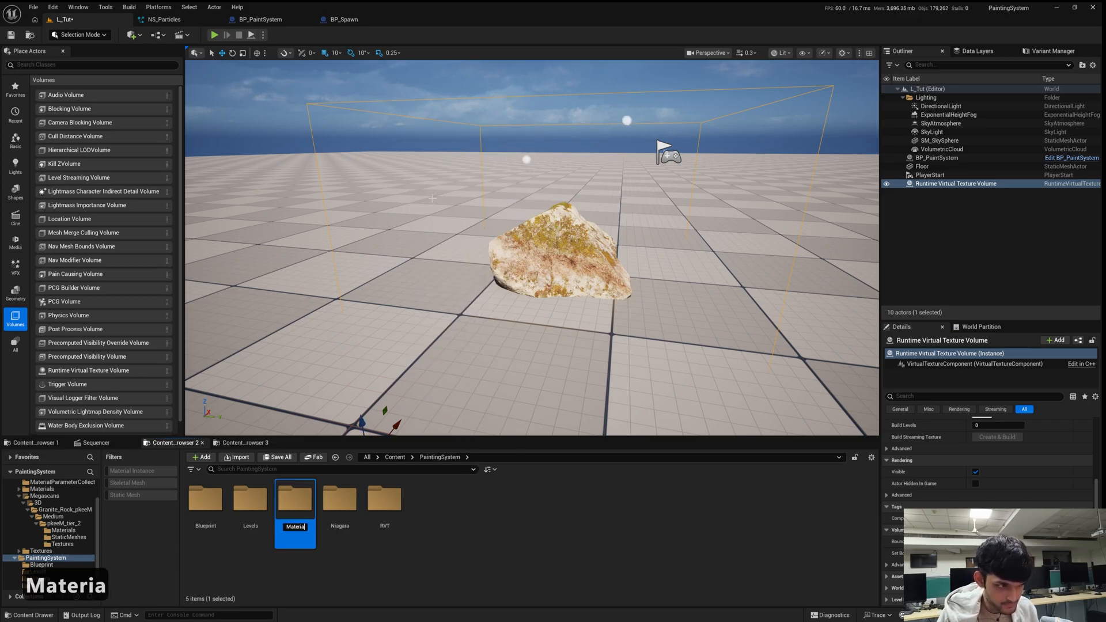
type("l")
key("Return")
key("Return")
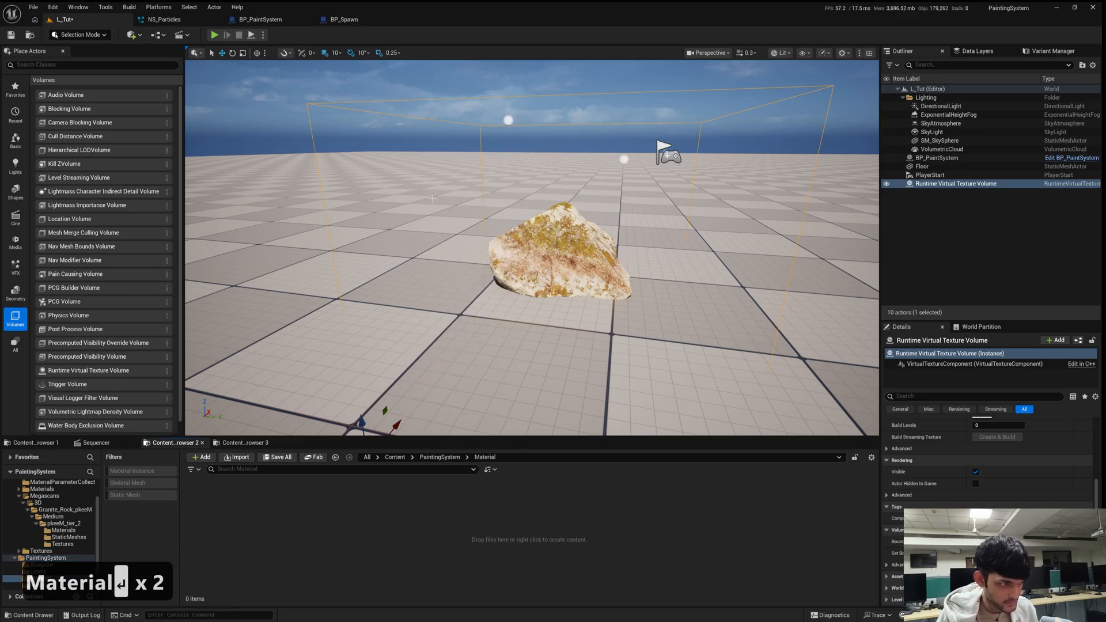
Create a material named M_Brush in the Material folder and open it for editing.
right_click(277, 534)
left_click(345, 297)
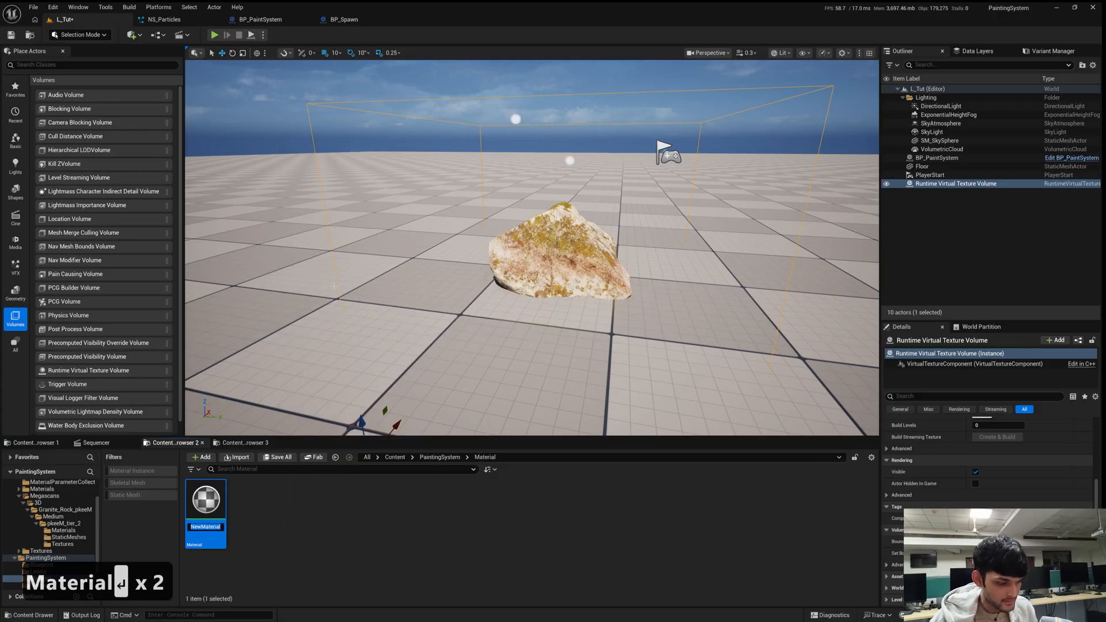
type("M_Brush")
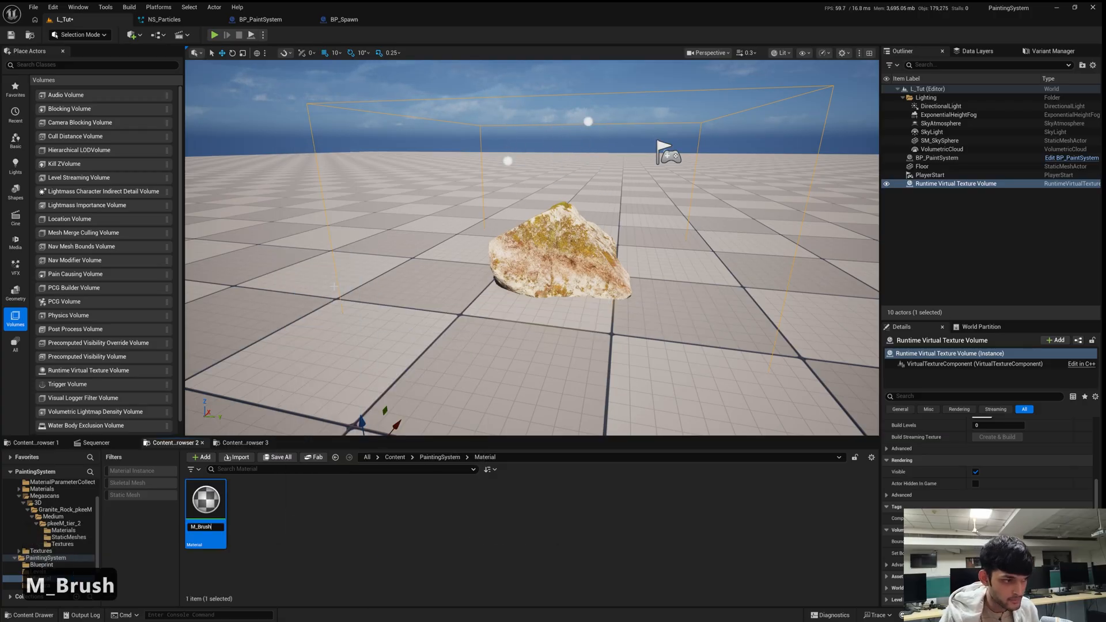
key("Return")
key("Return")
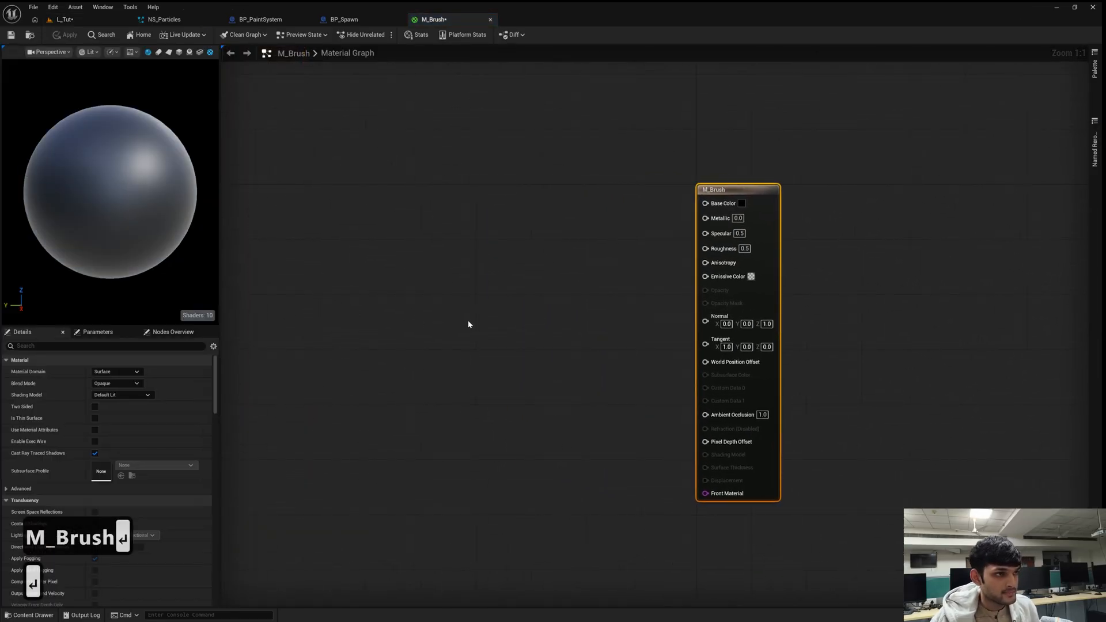
Add an MF_Circle function node to the M_Brush graph, placed ahead of the material output node.
right_click_drag(468, 324, 540, 349)
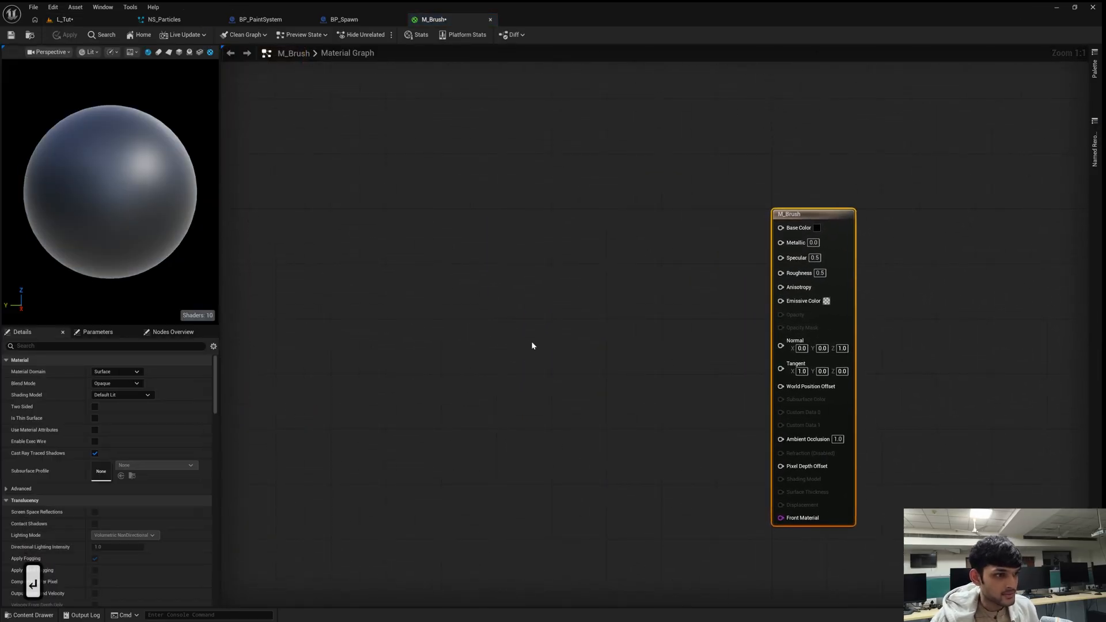
right_click(500, 310)
type("circle")
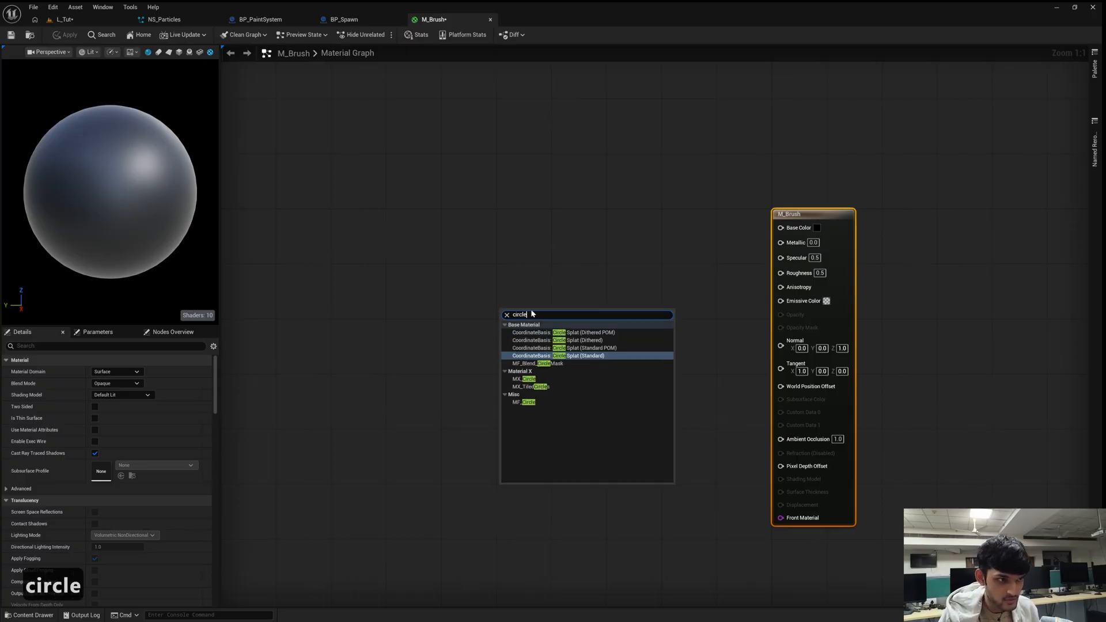
left_click(545, 402)
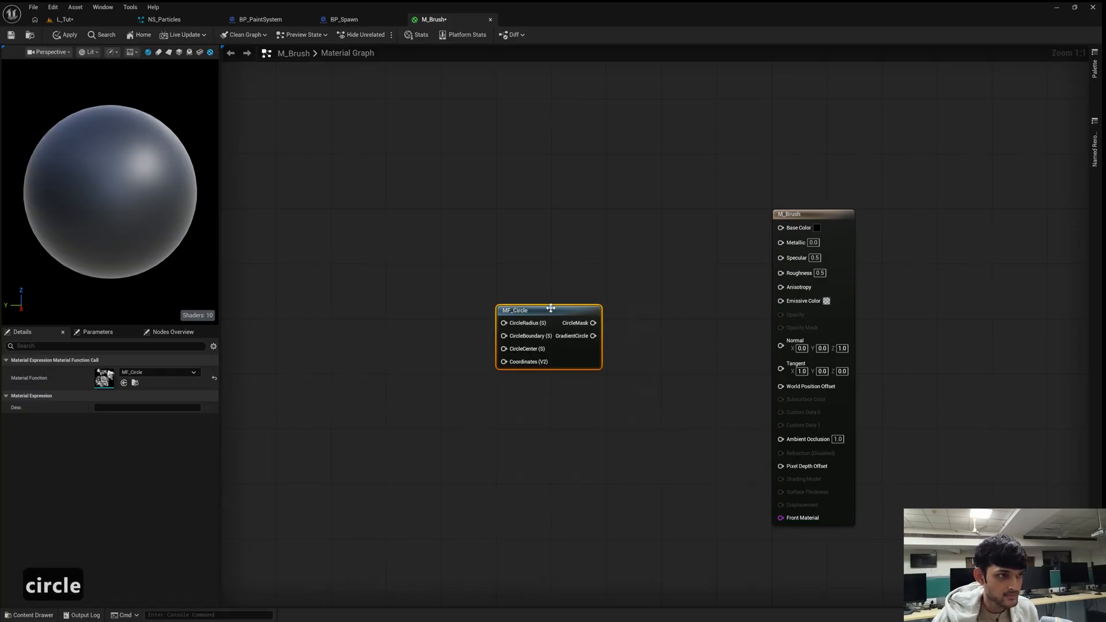
left_click_drag(549, 313, 501, 320)
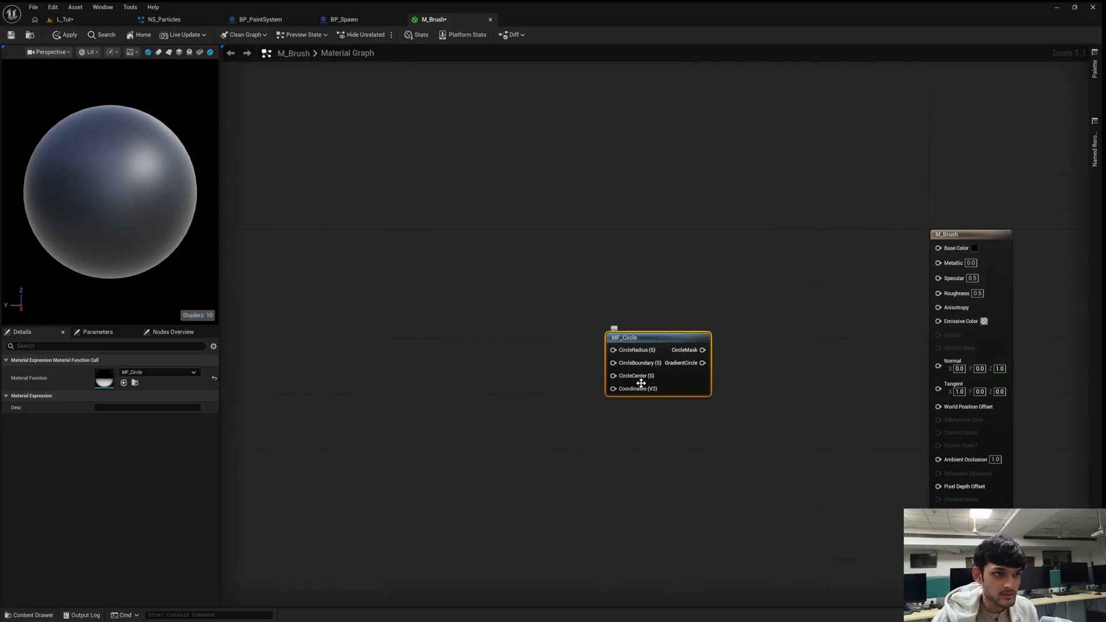
left_click(537, 347)
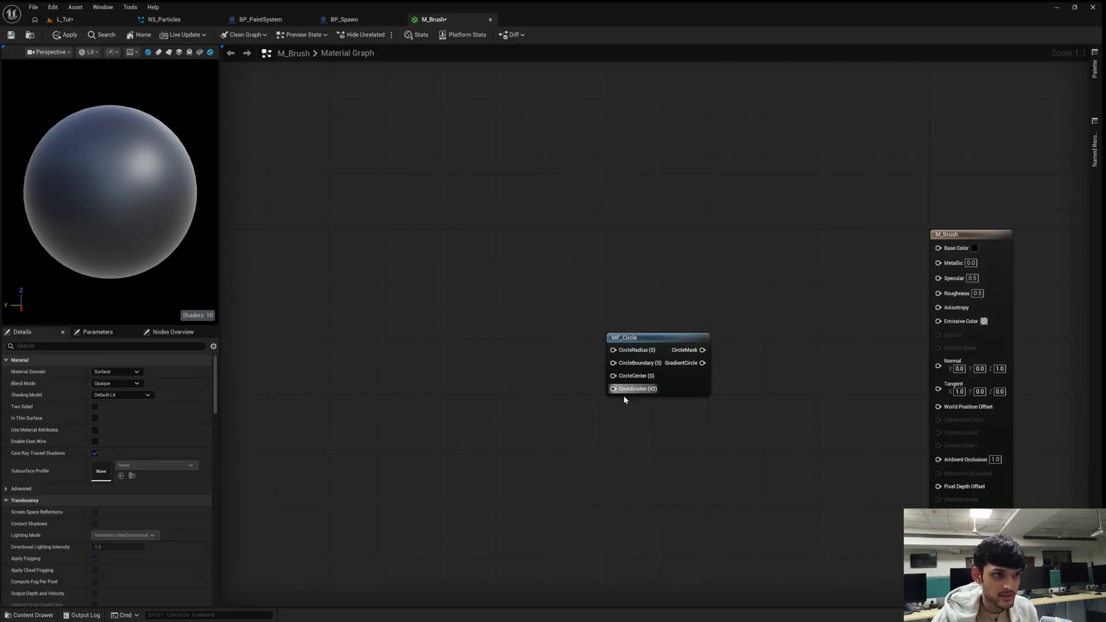
Add a scalar parameter node ahead of MF_Circle and delete the stray constant node.
right_click_drag(511, 396, 558, 405)
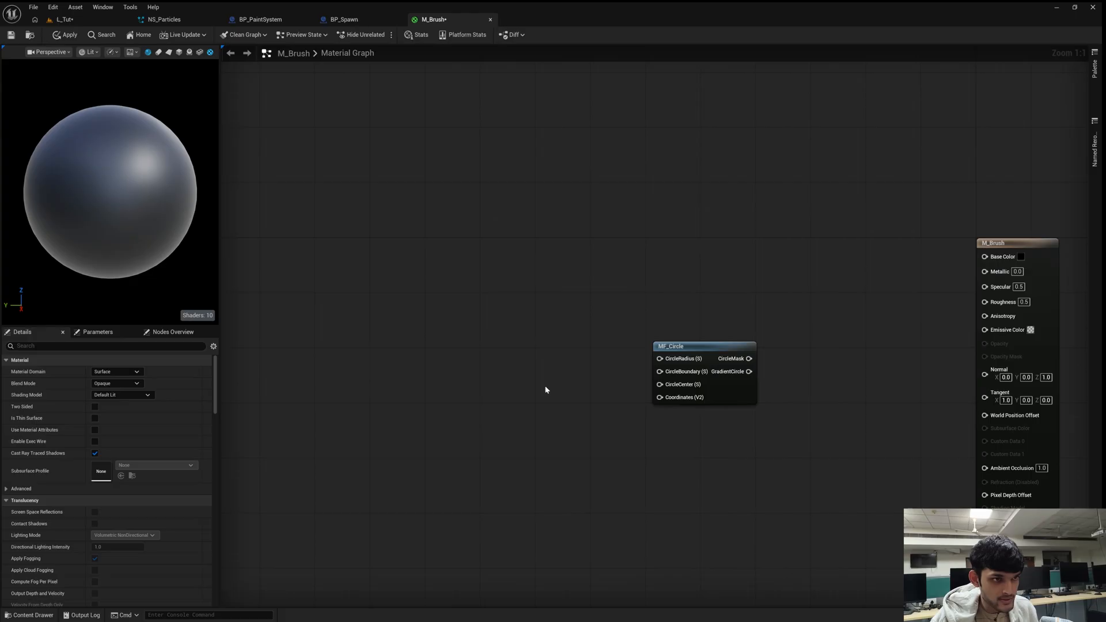
key("1")
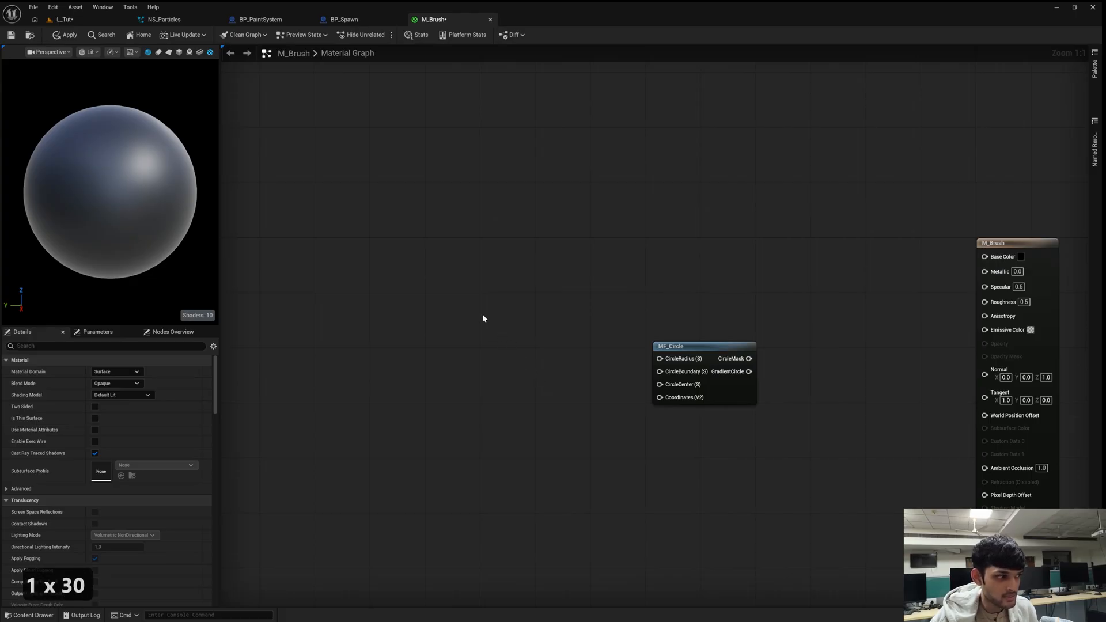
left_click(483, 318)
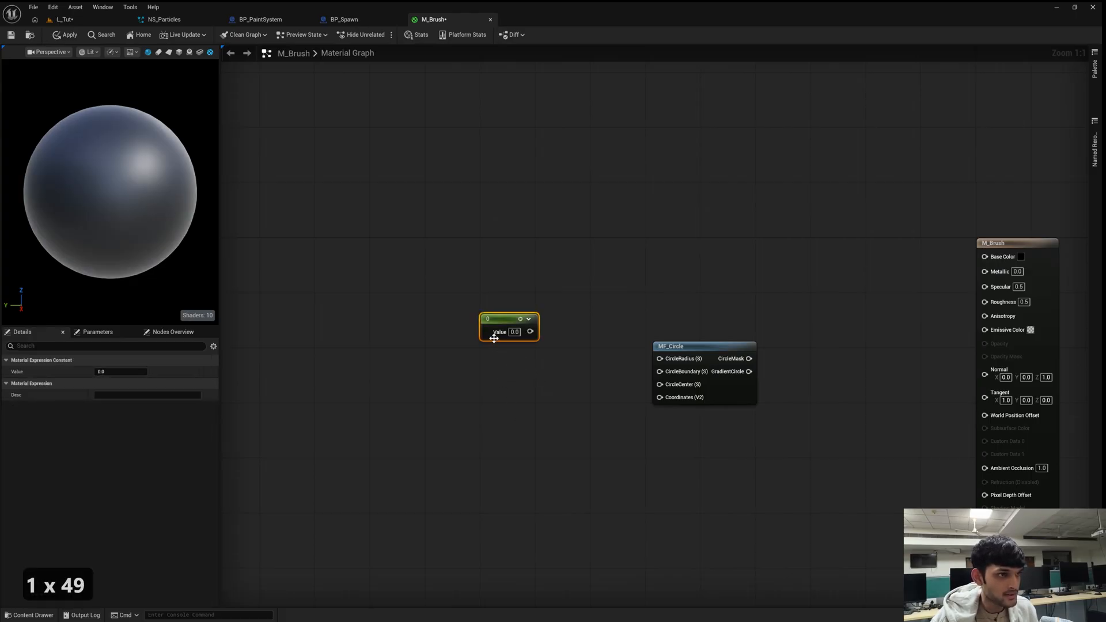
left_click(497, 378)
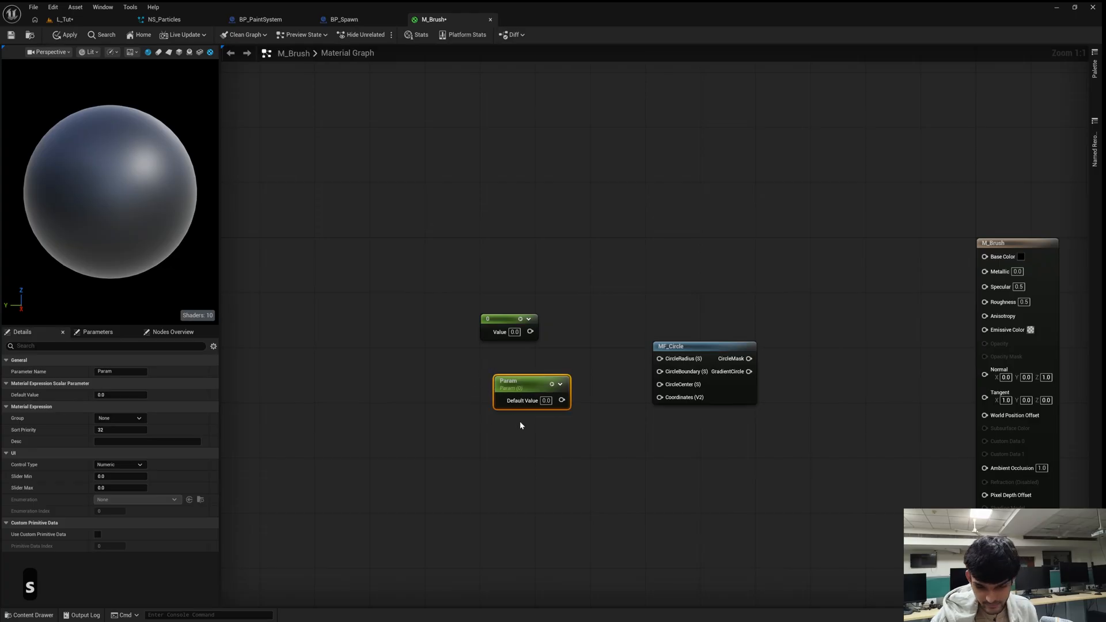
left_click_drag(466, 284, 512, 348)
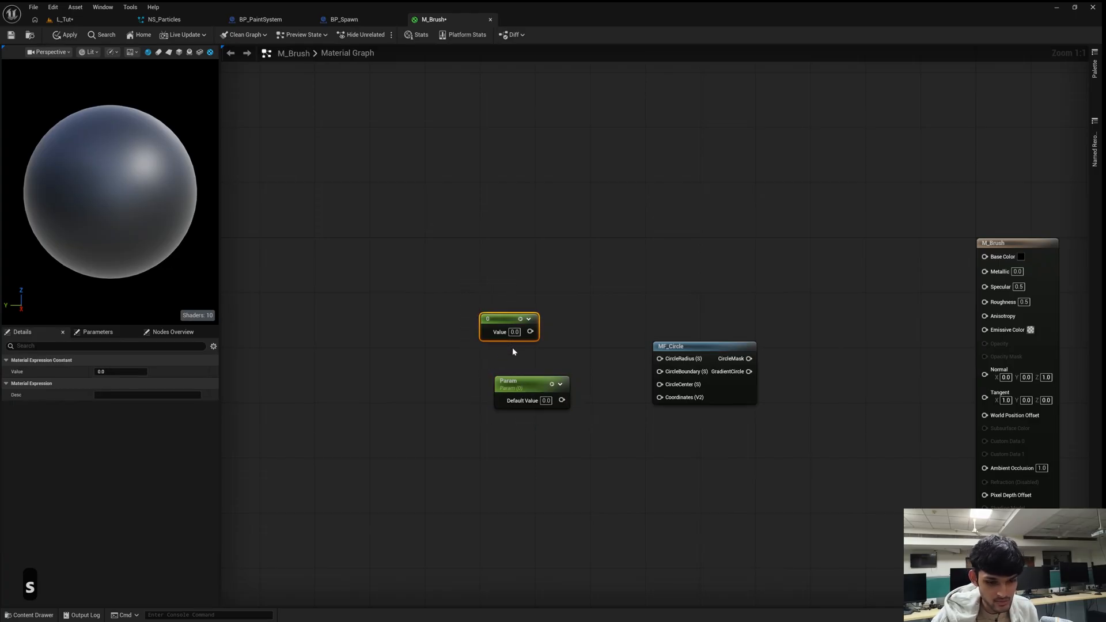
key("Delete")
left_click_drag(530, 384, 516, 315)
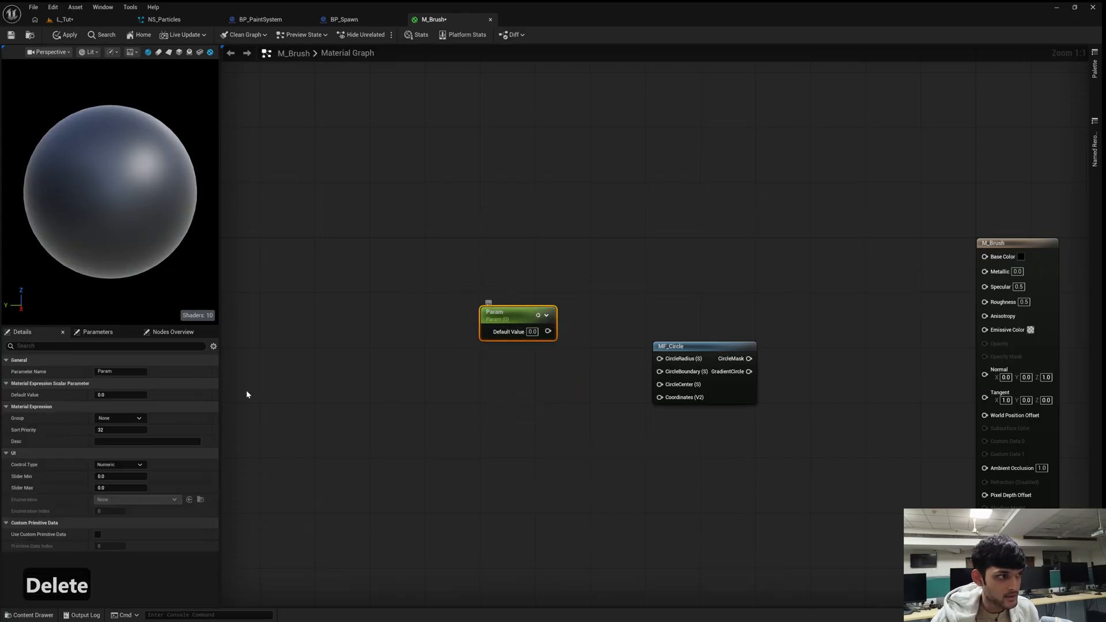
Name the scalar parameter CircleRadius and set its default value to 0.2.
key("F2")
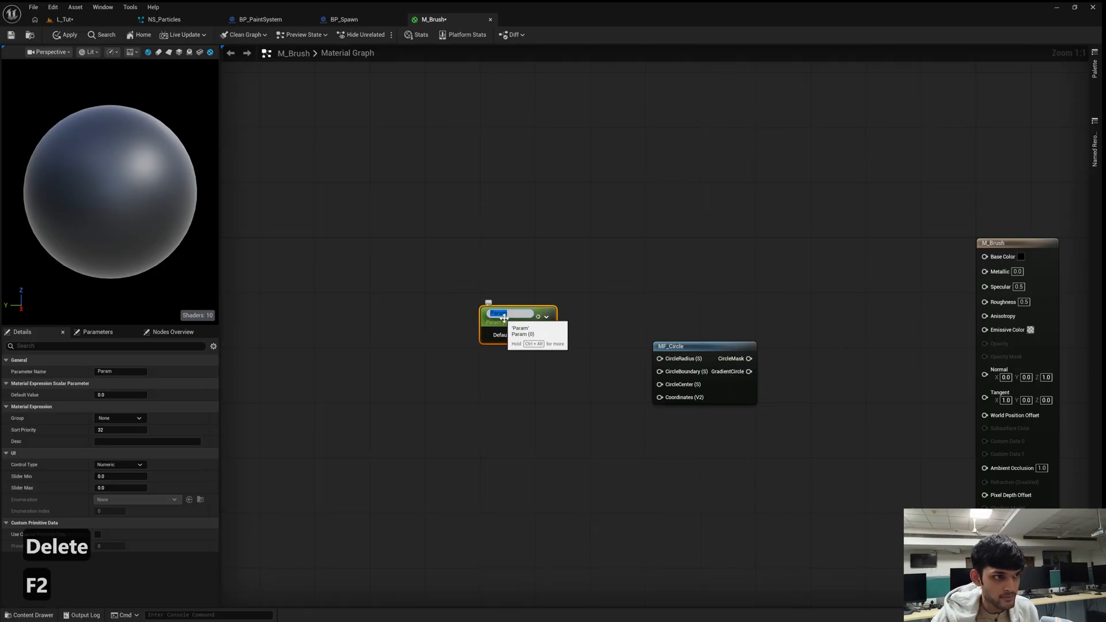
type("Cirl")
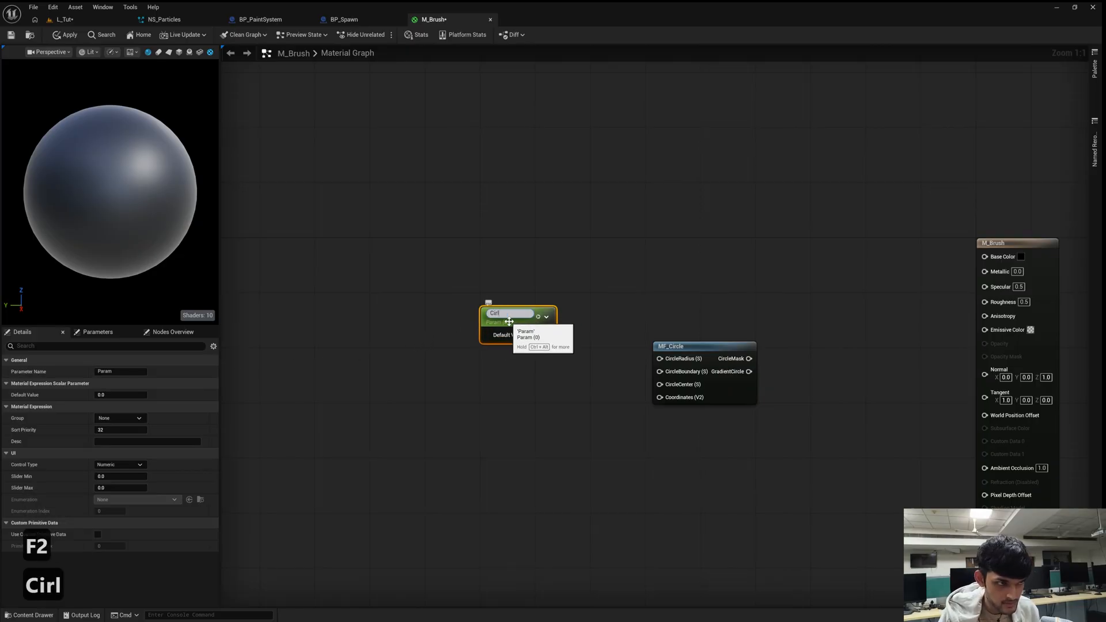
key("BackSpace")
type("cleRadius")
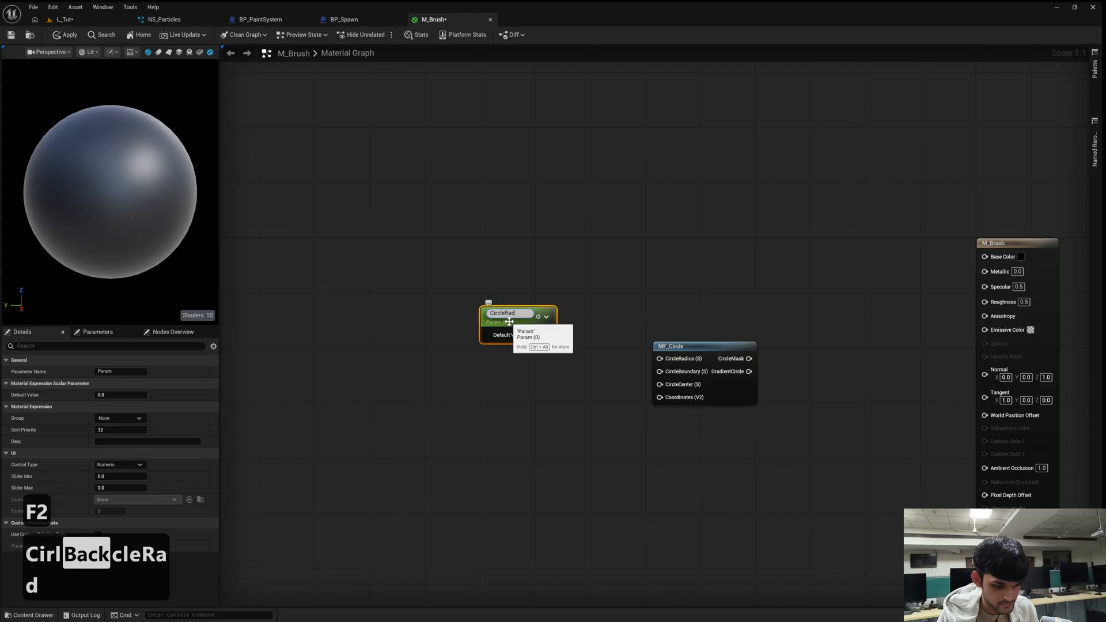
key("Return")
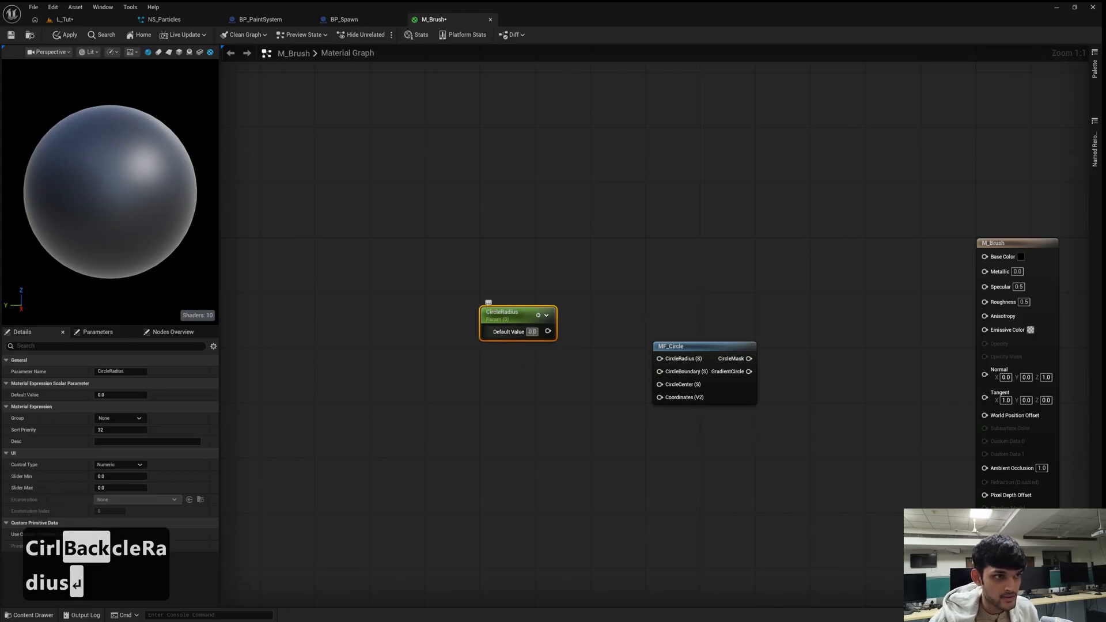
type("0.2")
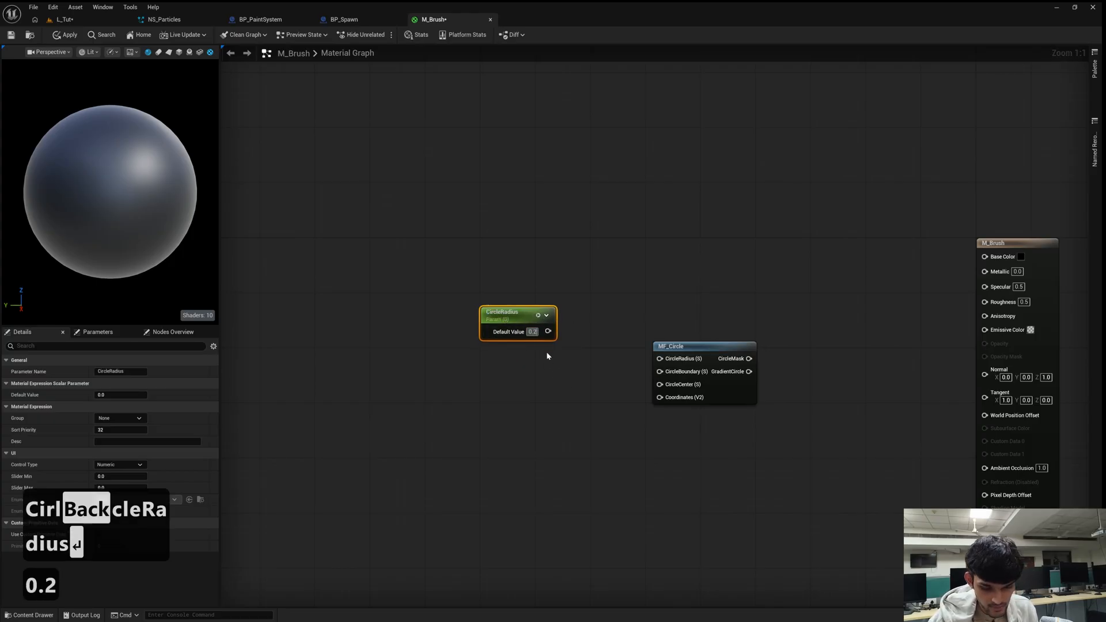
key("Return")
Connect the CircleRadius parameter to MF_Circle's CircleRadius input and shift the parameter node slightly upward.
left_click_drag(548, 331, 661, 359)
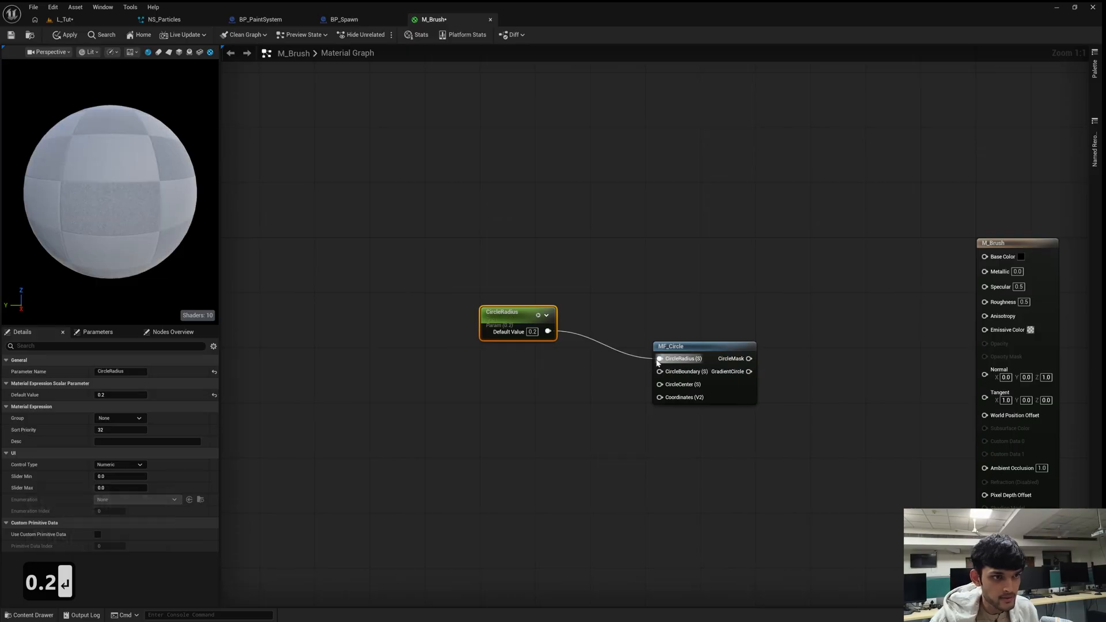
left_click(576, 394)
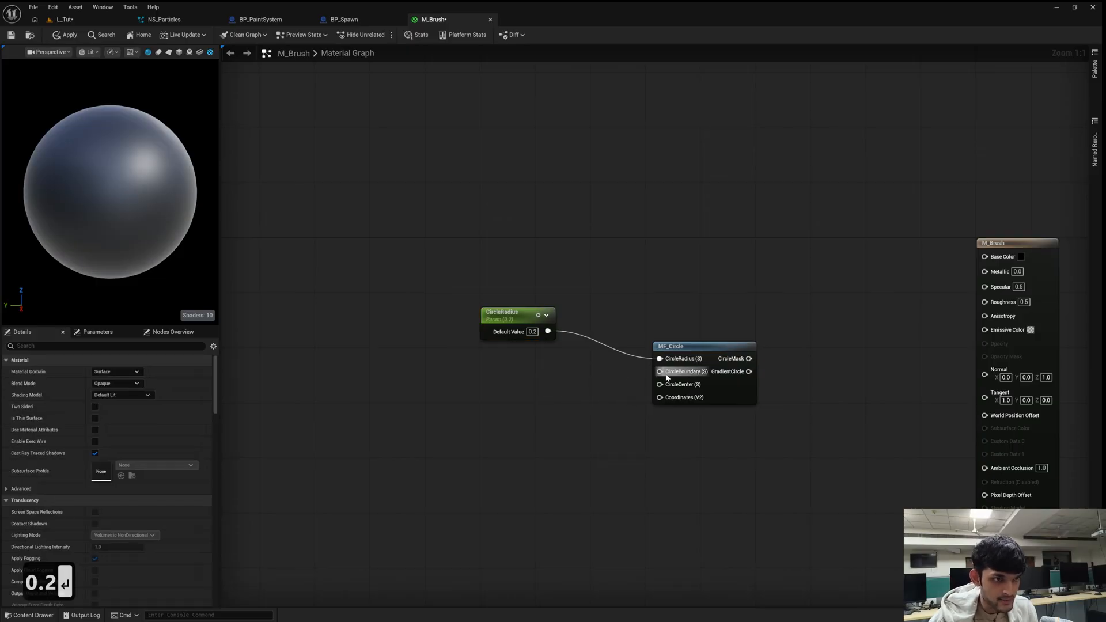
left_click_drag(516, 318, 515, 305)
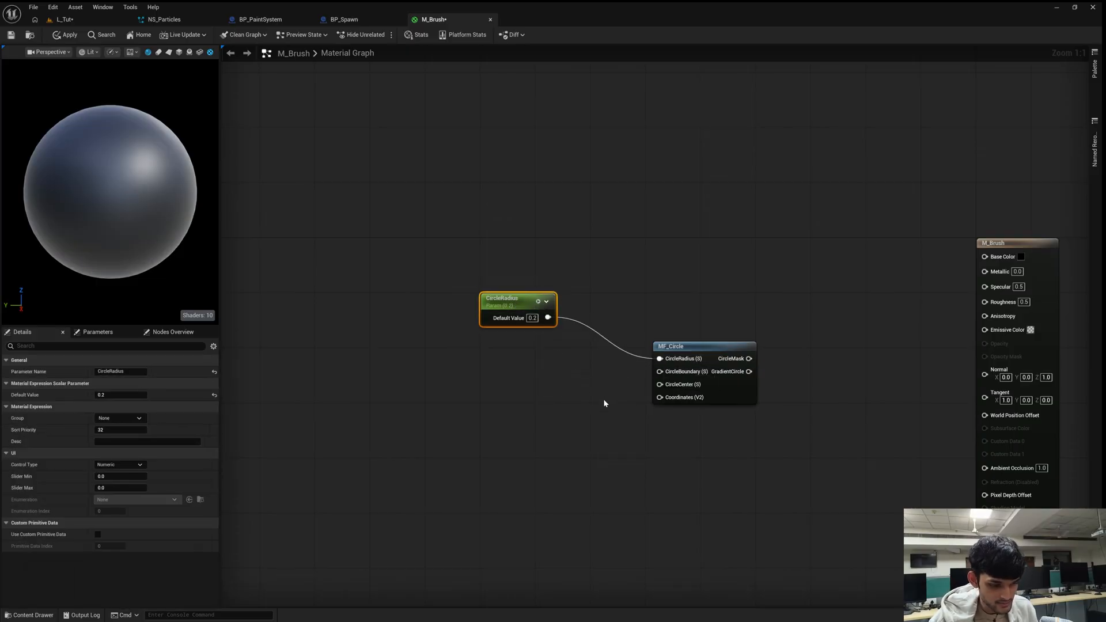
right_click(648, 382)
left_click(638, 391)
left_click_drag(659, 384, 652, 390)
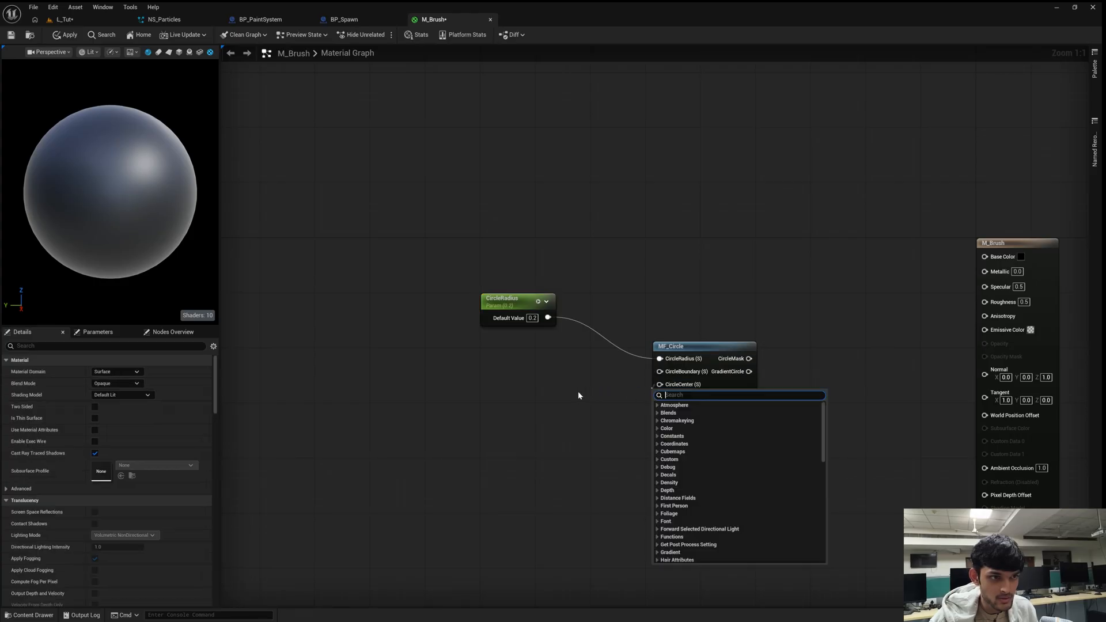
left_click(579, 393)
Add a constant of 0 feeding MF_Circle's CircleBoundary input and a constant of 1 feeding its CircleCenter input.
left_click(573, 382)
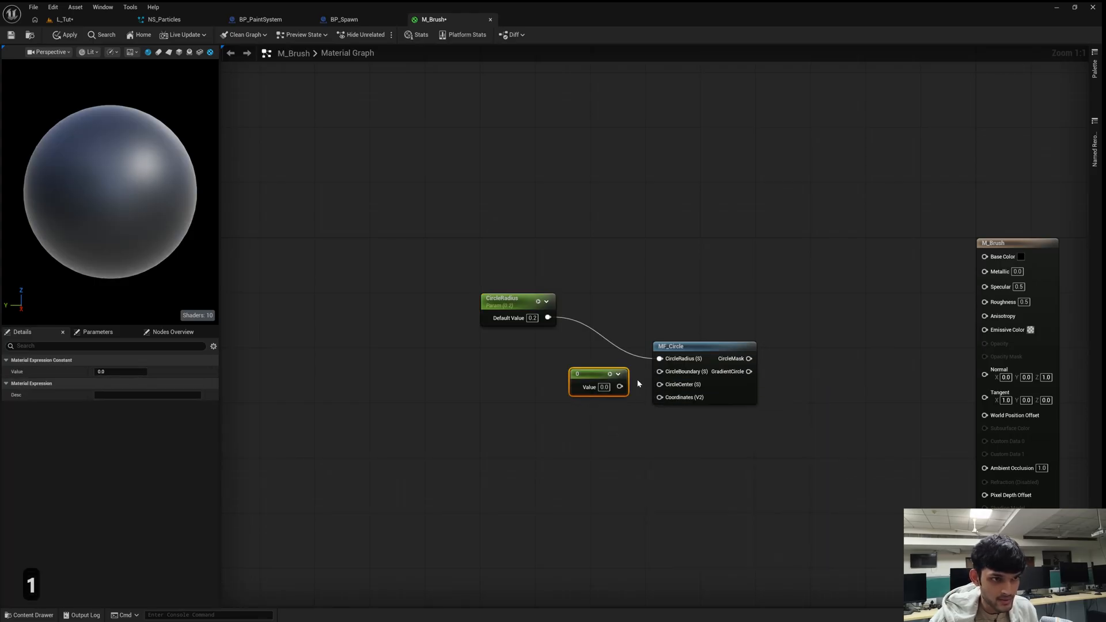
left_click_drag(619, 387, 592, 366)
left_click(595, 408)
left_click(624, 422)
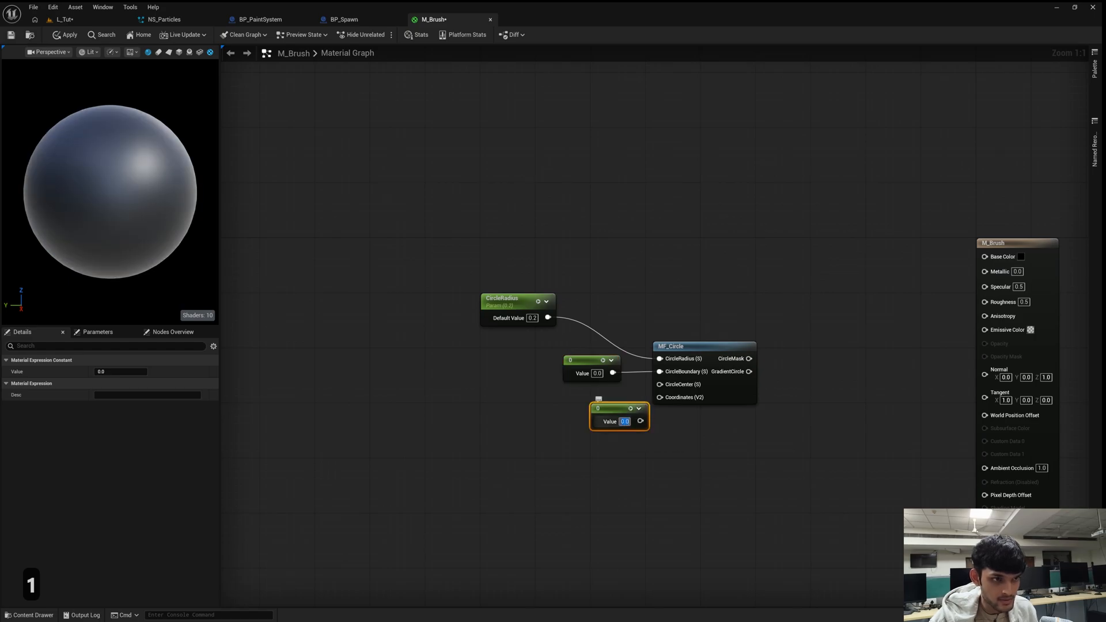
type("1")
key("Return")
left_click_drag(643, 422, 596, 395)
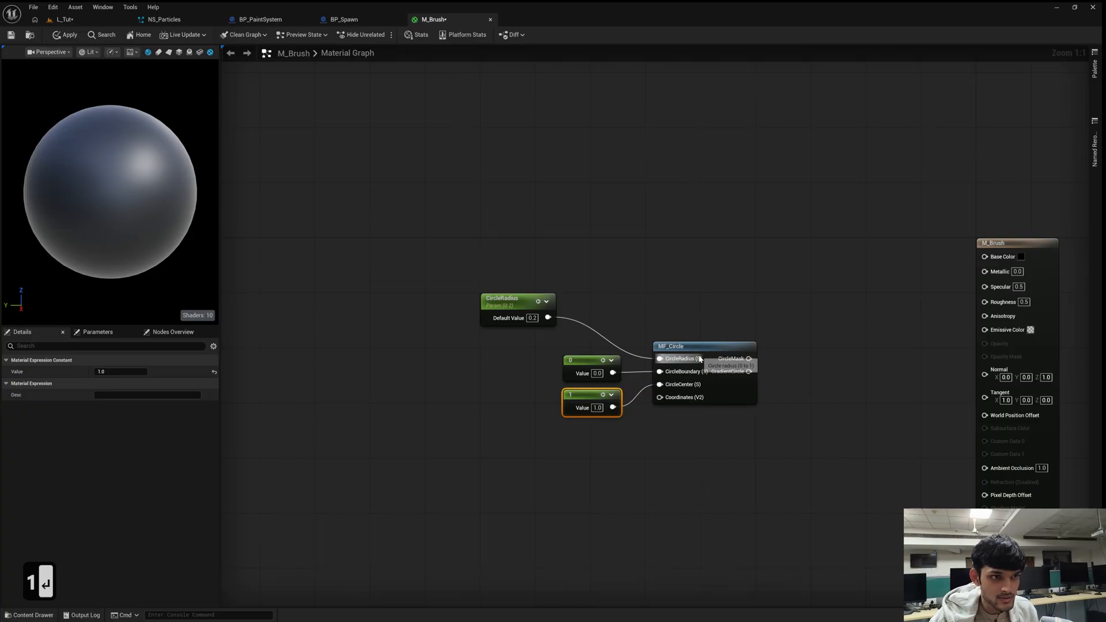
Add a TextureCoordinate node below the constants, connect it to MF_Circle's Coordinates input, and place it under the 1 constant.
left_click(698, 349)
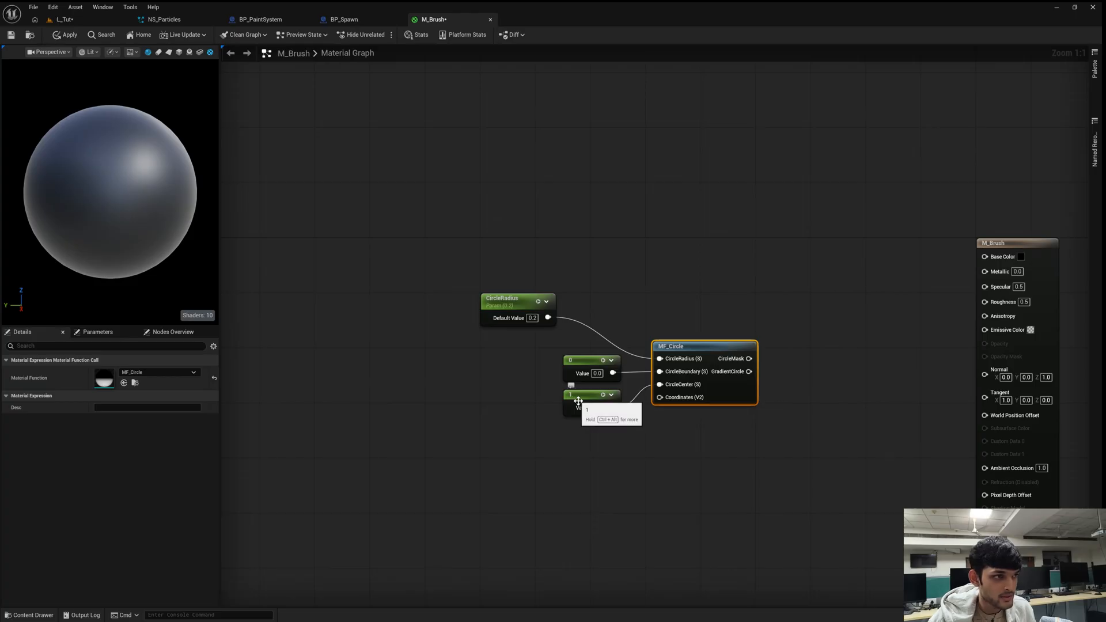
right_click_drag(599, 455, 621, 442)
left_click_drag(683, 383, 635, 441)
left_click(581, 448)
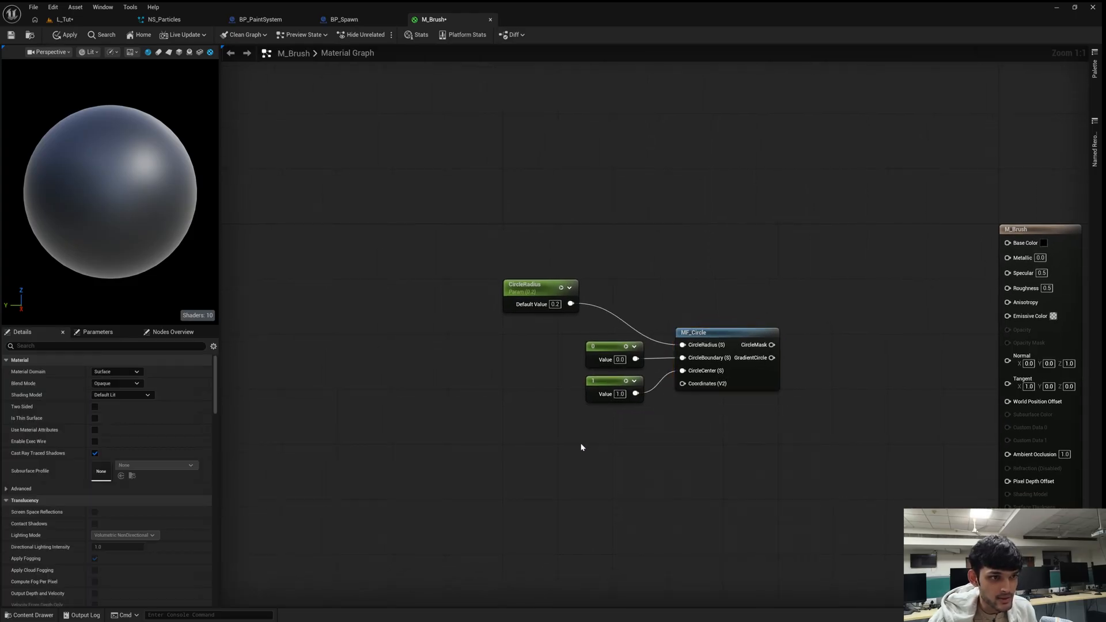
right_click(593, 436)
type("text")
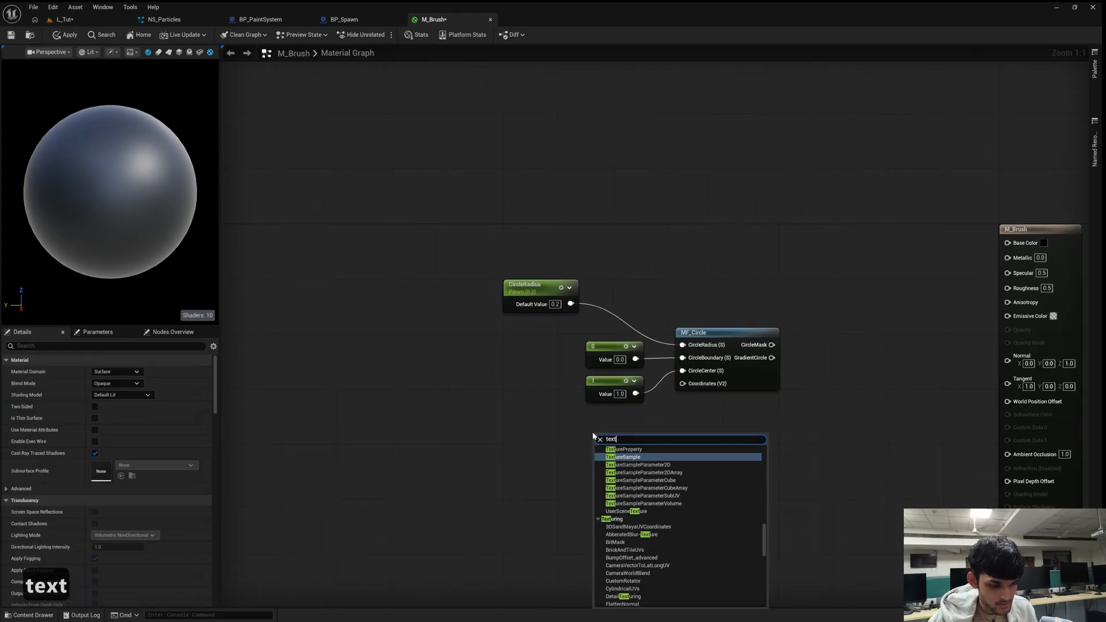
type("ure coo")
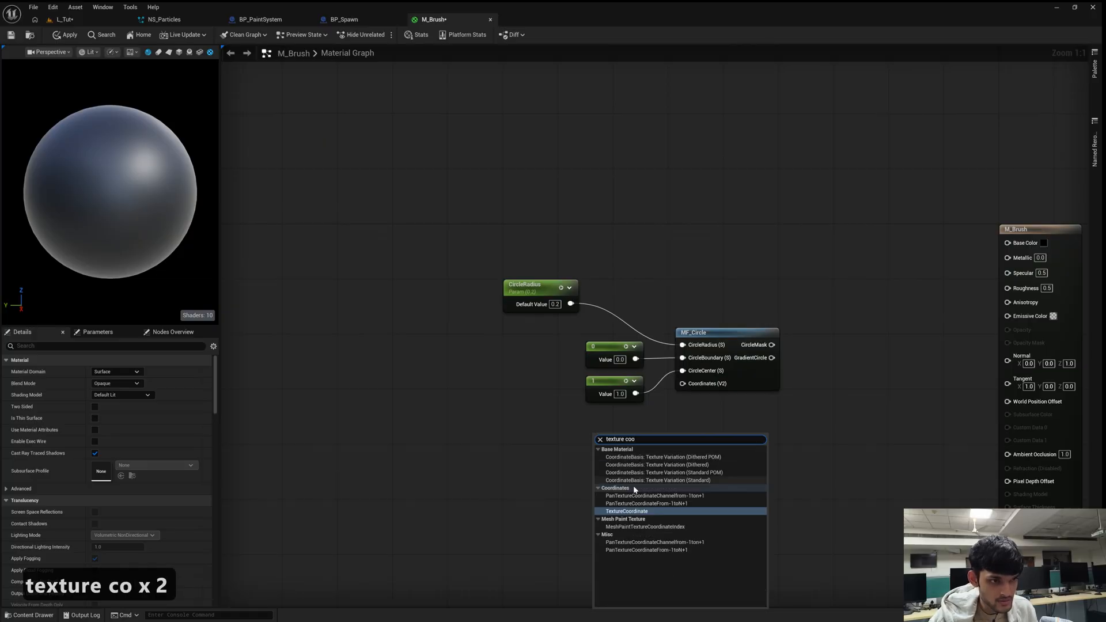
left_click(632, 512)
left_click_drag(664, 449, 683, 384)
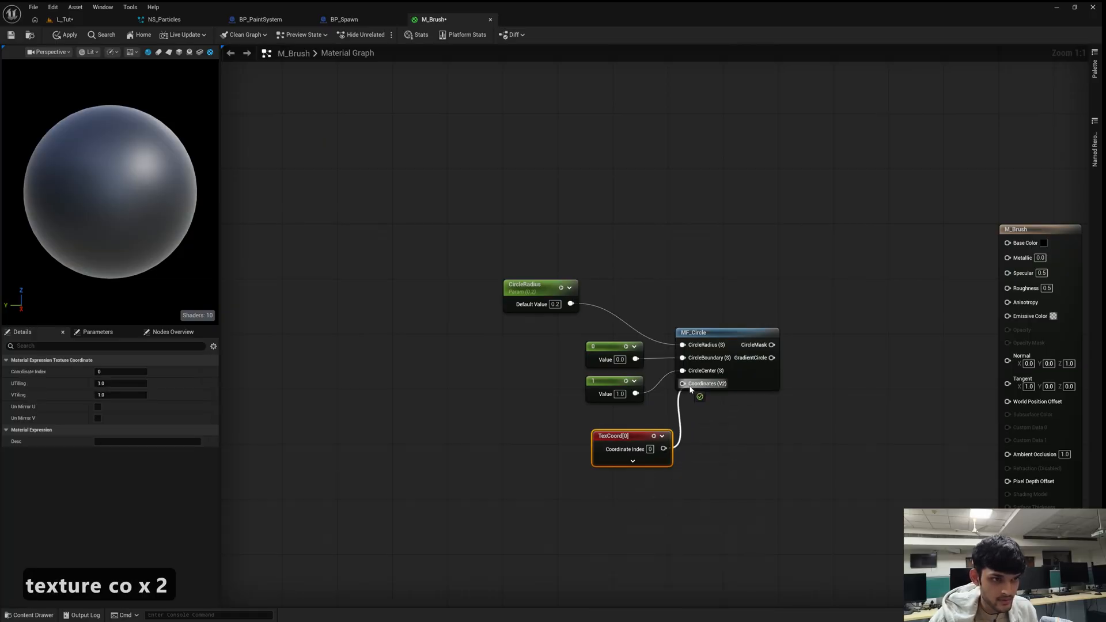
left_click_drag(632, 438, 612, 424)
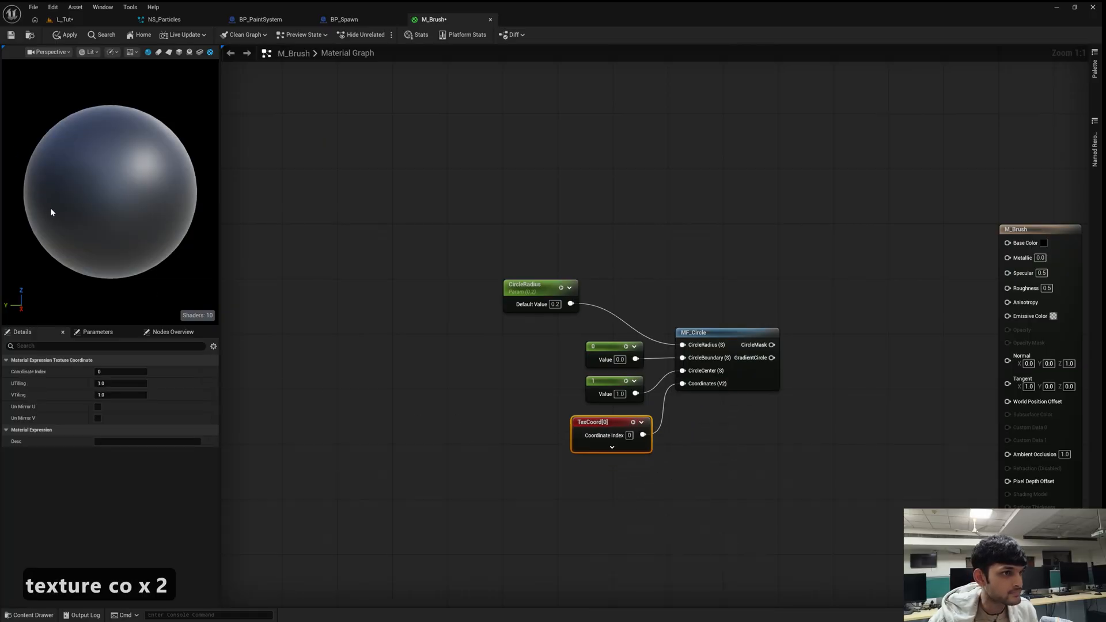
Switch the material preview to a plane and connect MF_Circle's GradientCircle output to M_Brush's Base Color, checking the circle up close.
left_click_drag(50, 212, 168, 217)
left_click(168, 53)
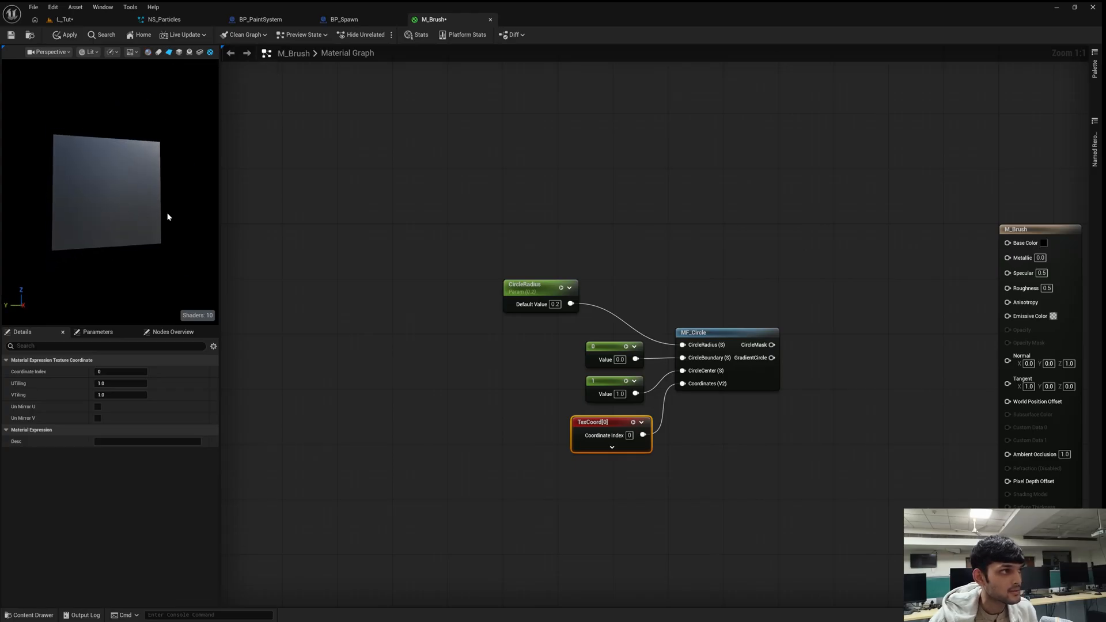
right_click_drag(697, 329, 643, 288)
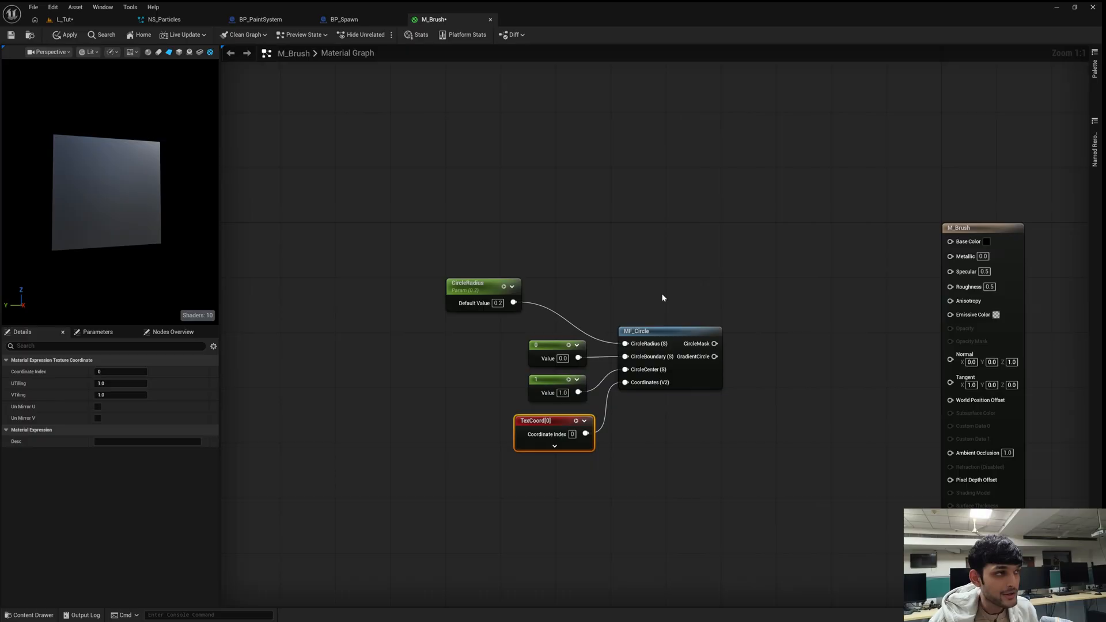
right_click_drag(755, 300, 701, 299)
left_click_drag(661, 355, 897, 239)
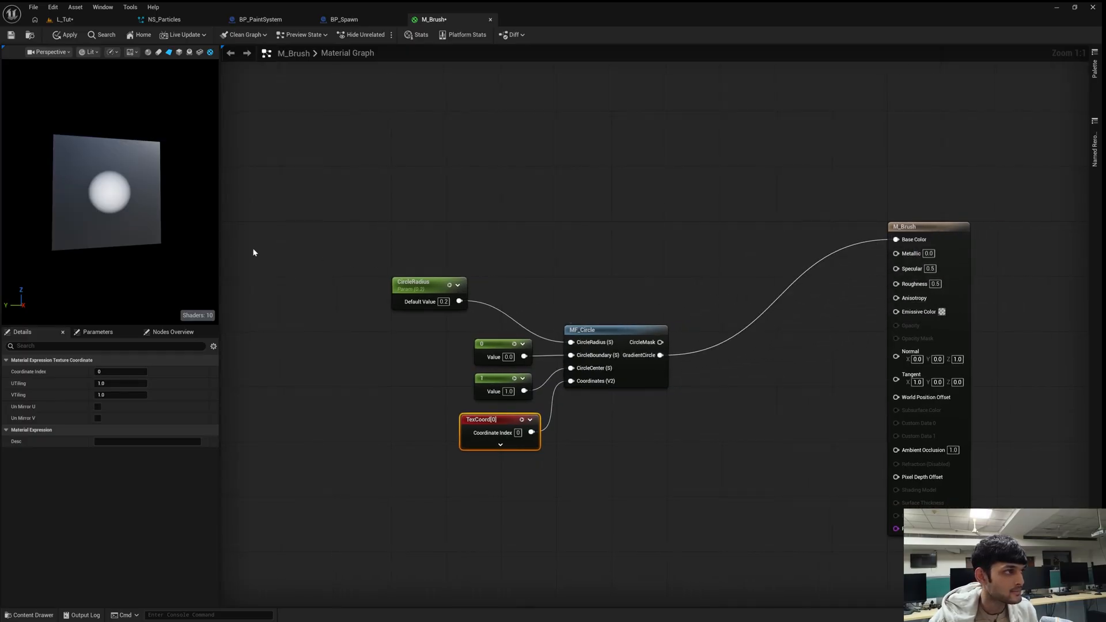
mouse_move(85, 191)
left_mouse_down()
mouse_move(108, 201)
mouse_move(100, 196)
left_mouse_up()
scroll(100, 196, "up", 5)
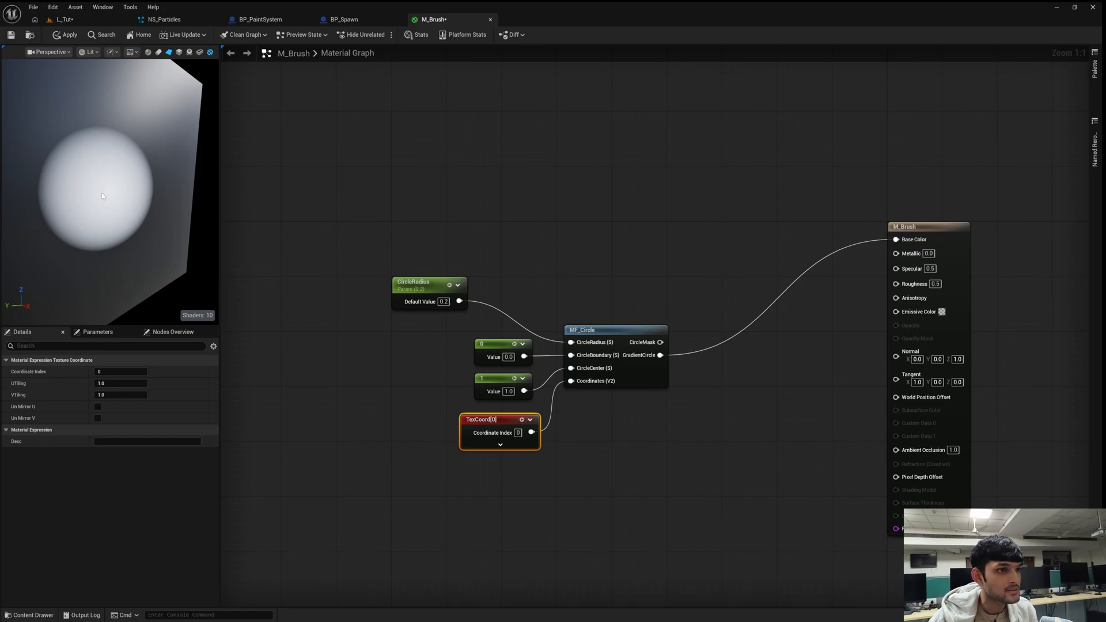
right_click_drag(463, 338, 478, 316)
left_click_drag(128, 237, 110, 236)
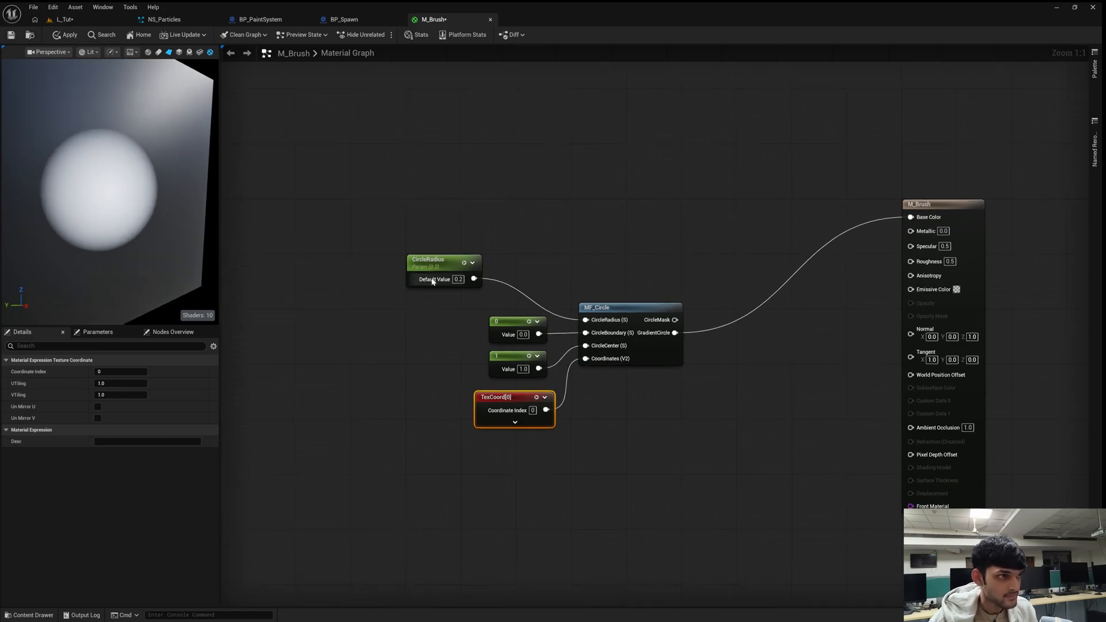
Move the M_Brush output node farther away from the MF_Circle node to make room between them.
left_click(612, 307)
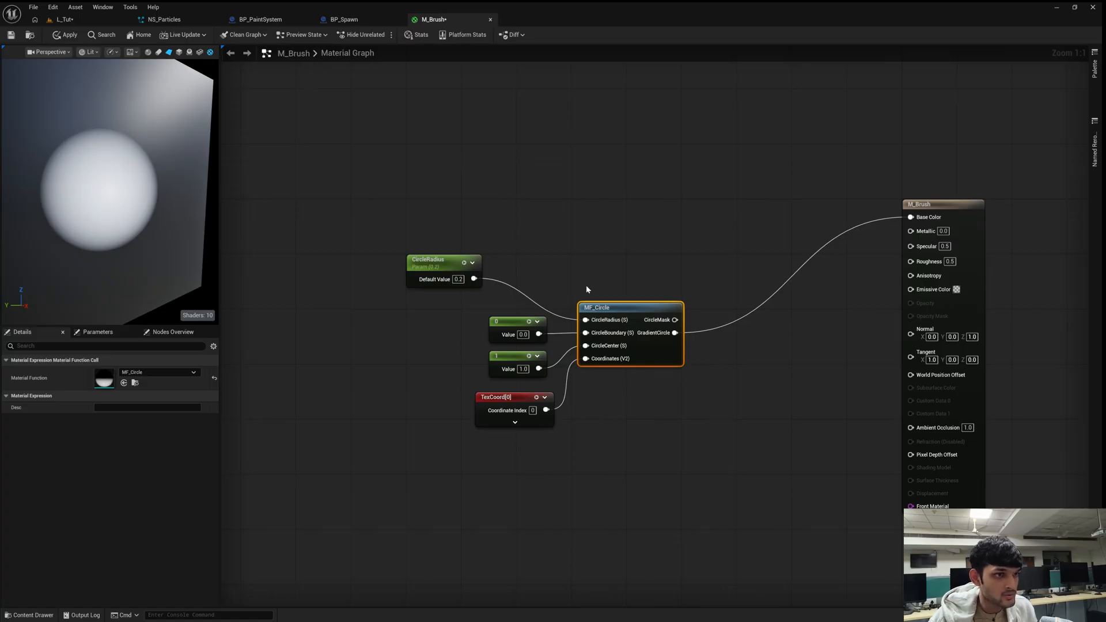
key("Home")
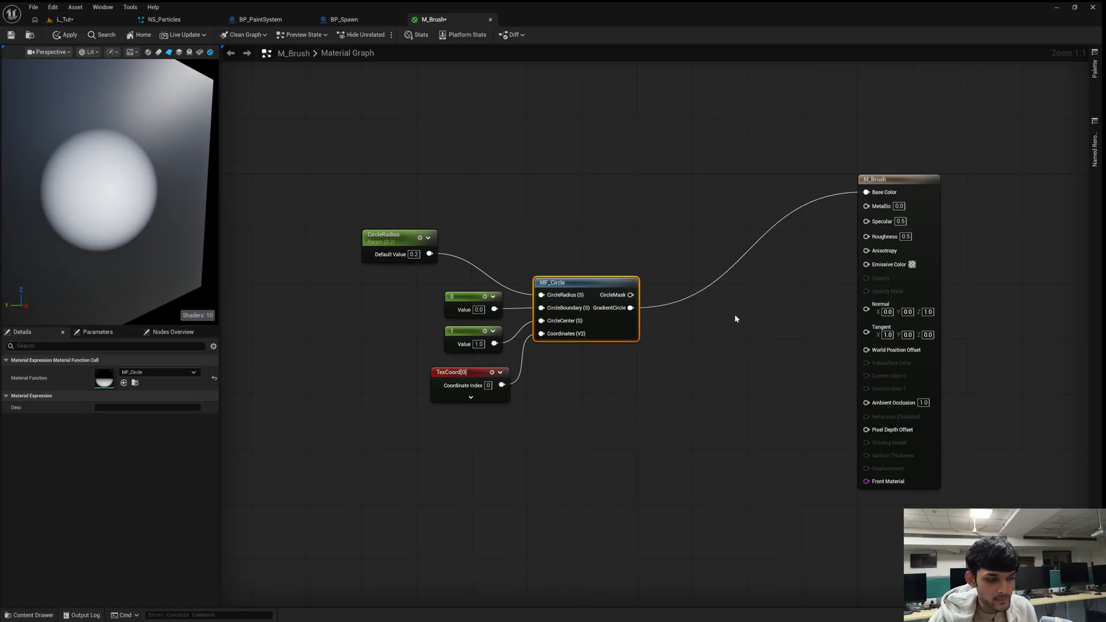
right_click_drag(741, 335, 728, 339)
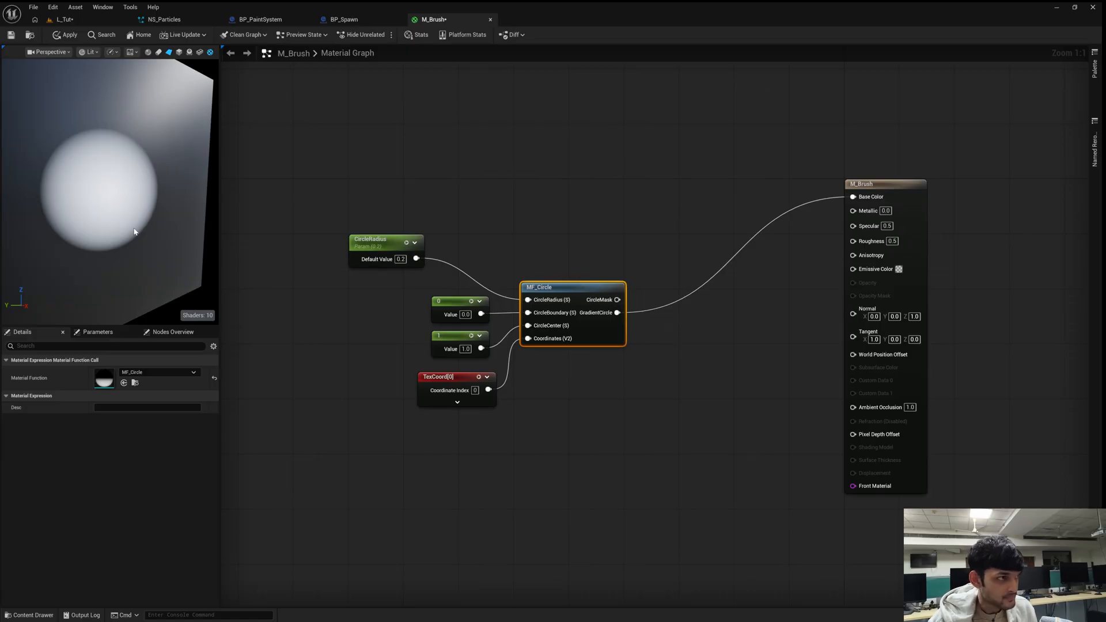
left_click_drag(134, 231, 166, 243)
right_click_drag(543, 249, 476, 271)
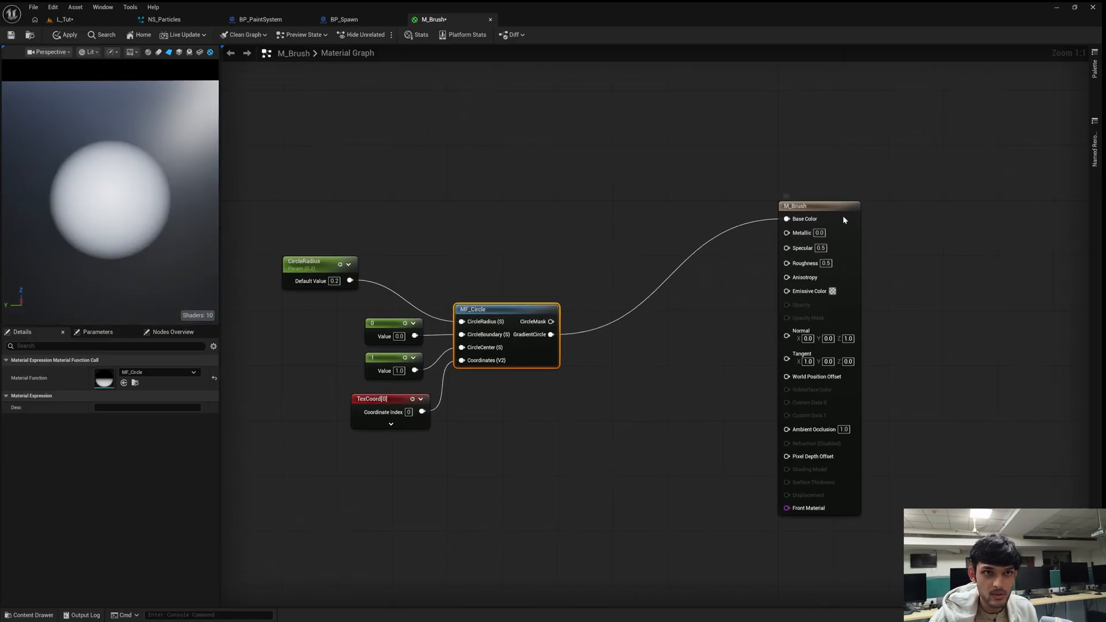
left_click_drag(844, 219, 913, 220)
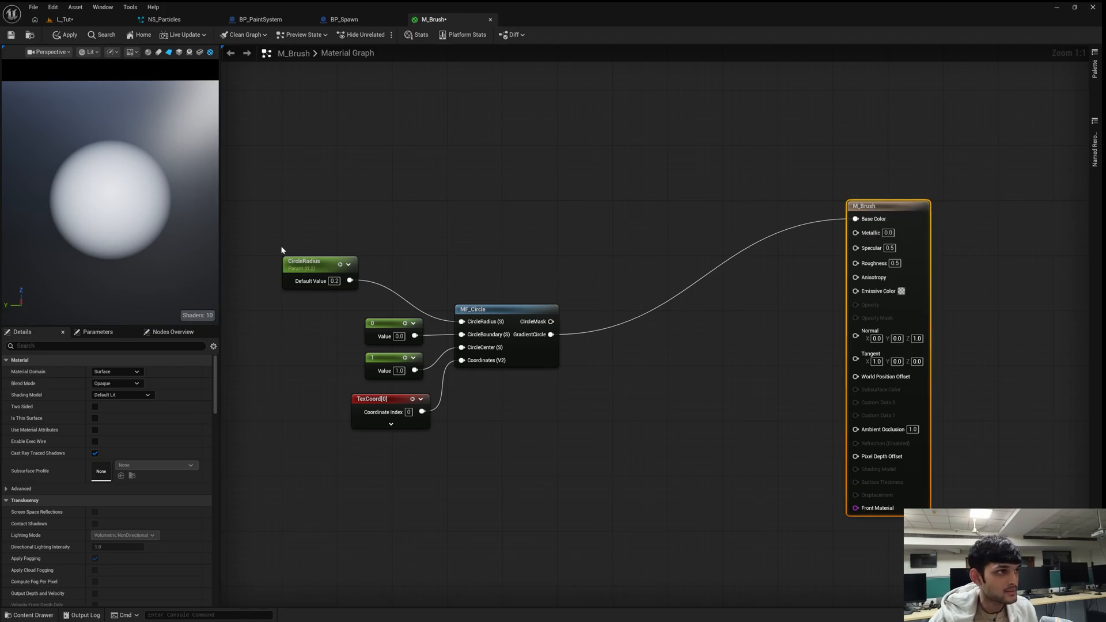
Simulate the L_Tut level and examine how the spawned planes sit around the rock from several angles.
left_click(79, 21)
right_click_drag(575, 274, 570, 311)
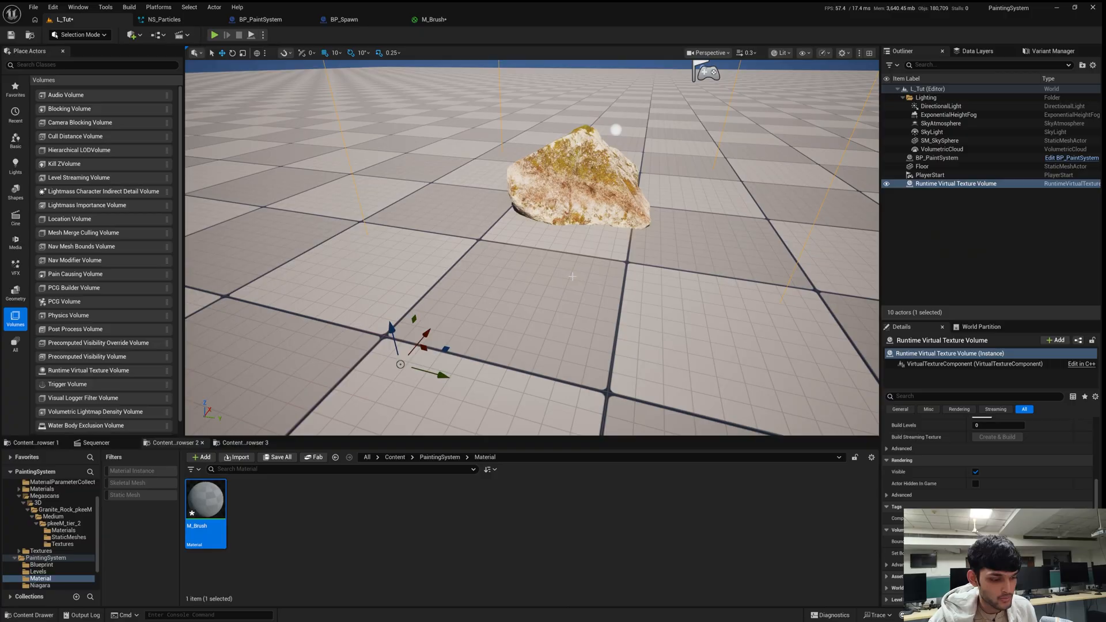
key("alt+s")
key("w")
key("e")
key("w")
key("e")
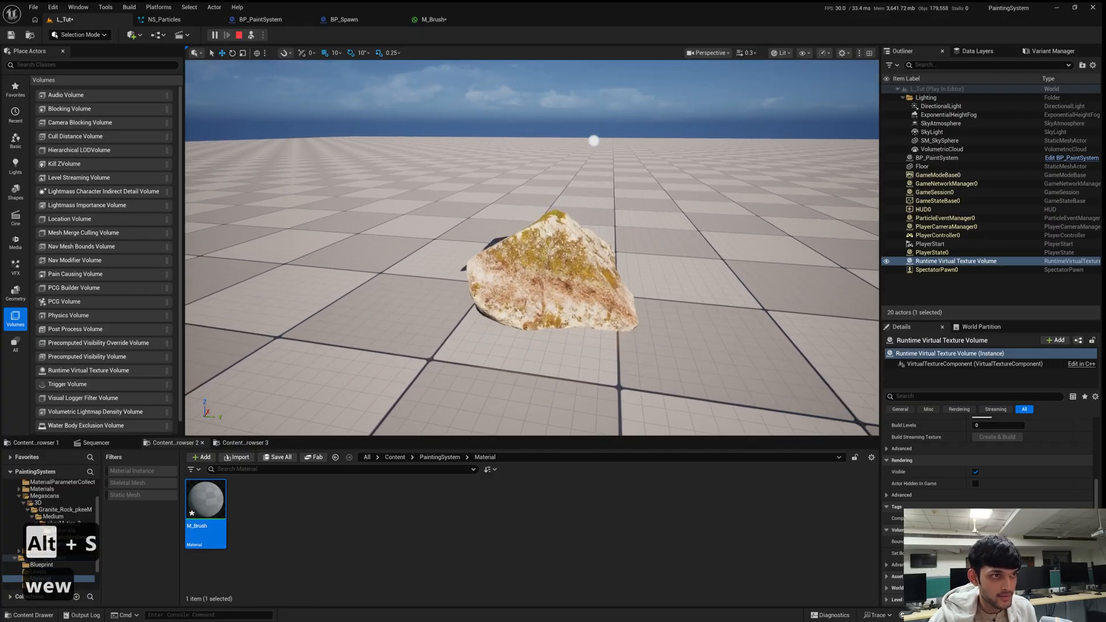
right_click_drag(544, 282, 587, 276)
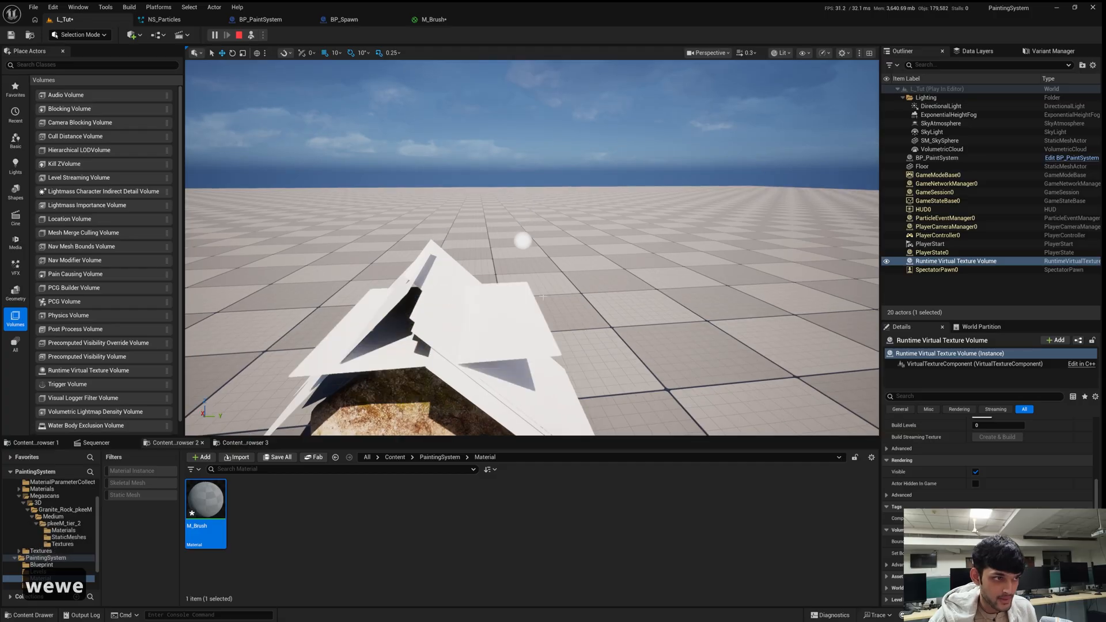
key("s")
key("q")
key("q")
key("w")
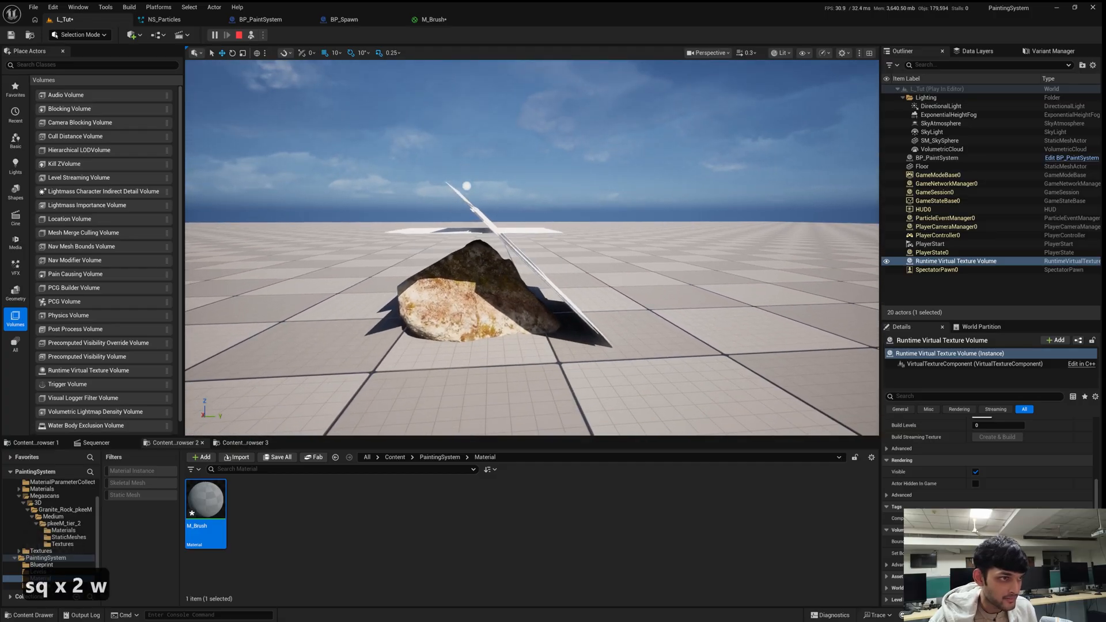
key("q")
key("w")
key("e")
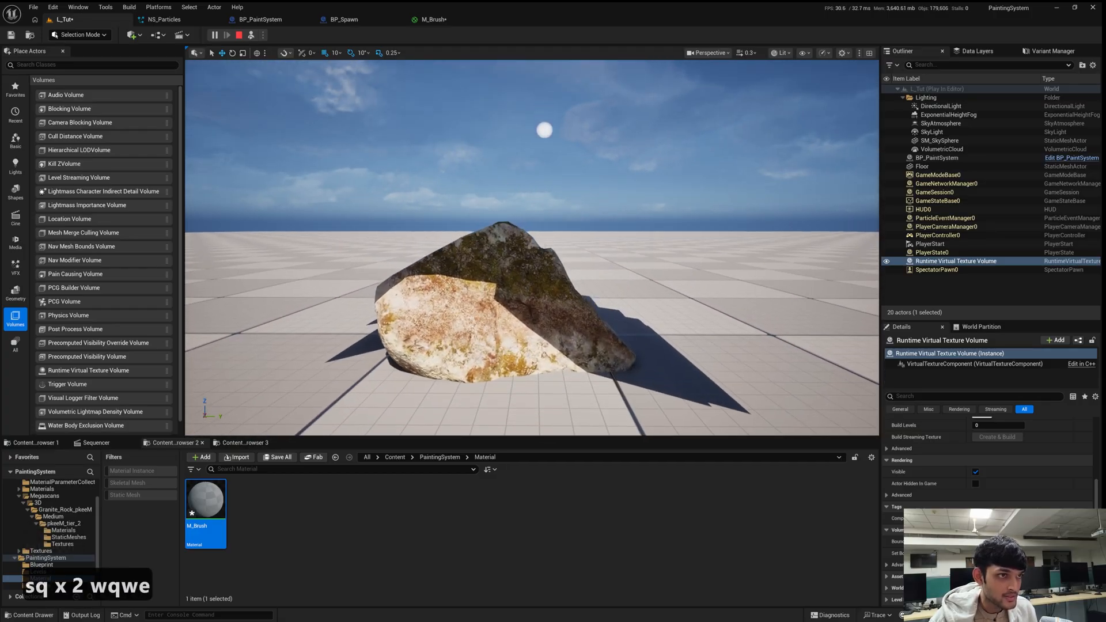
key("s")
key("s")
key("Escape")
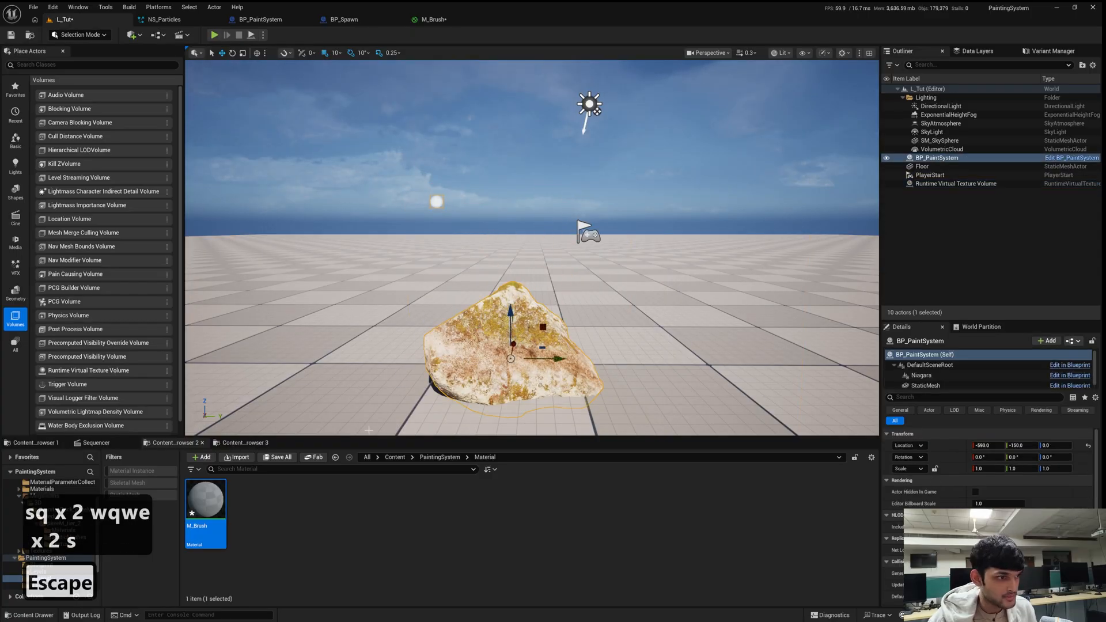
Open the pkeeM_tier_2 mesh assigned to BP_PaintSystem's StaticMesh component and inspect the rock.
left_click(396, 457)
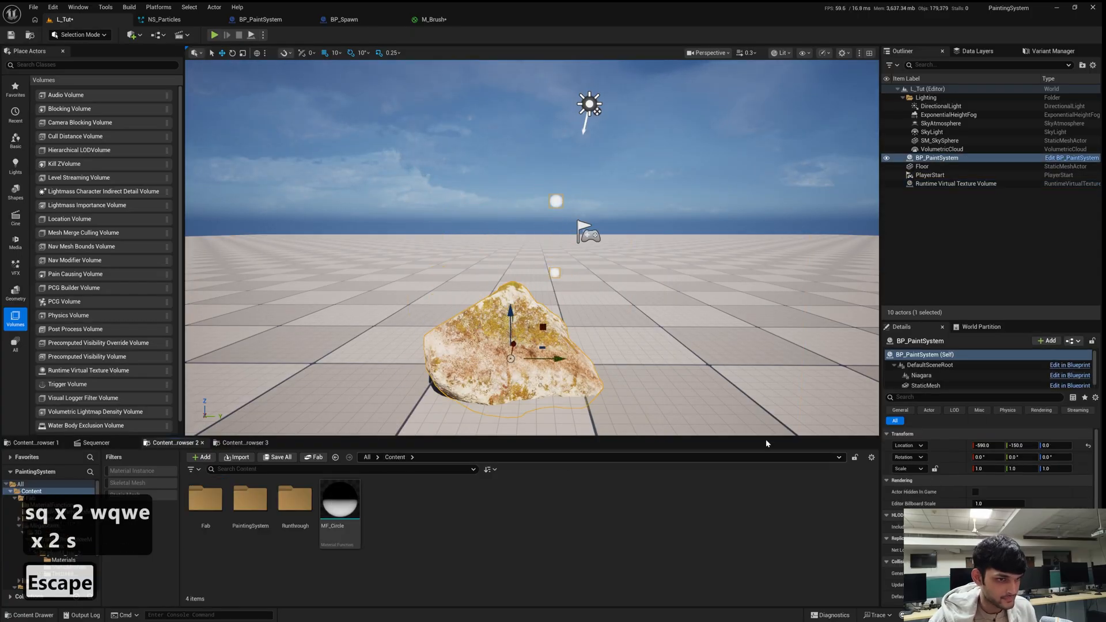
left_click(950, 385)
double_click(982, 499)
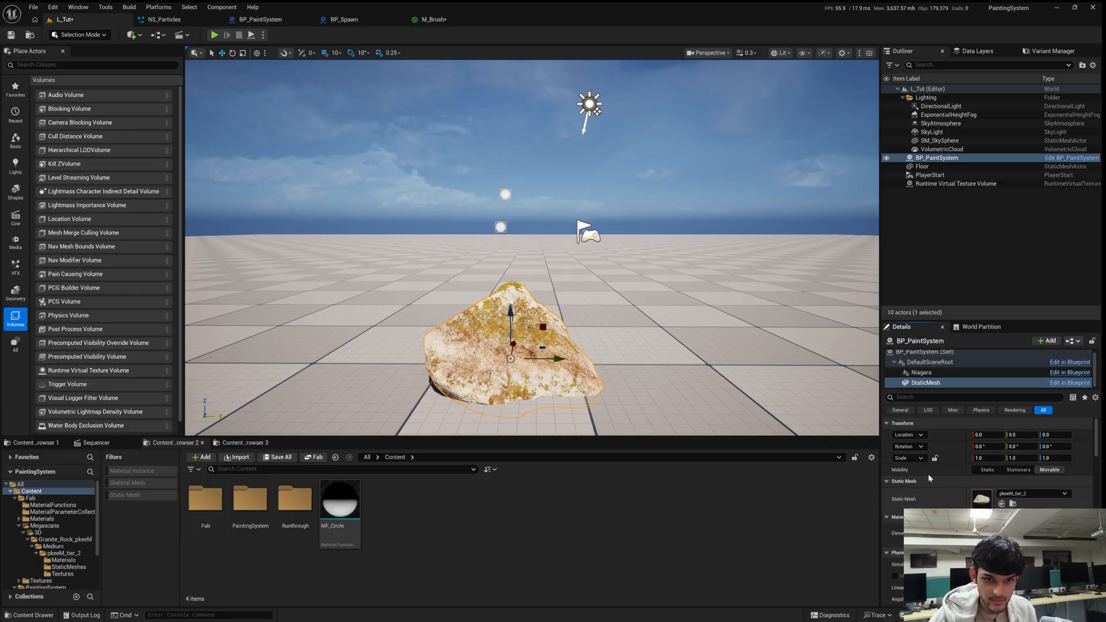
right_click_drag(507, 372, 482, 337)
key("w")
key("a")
key("w")
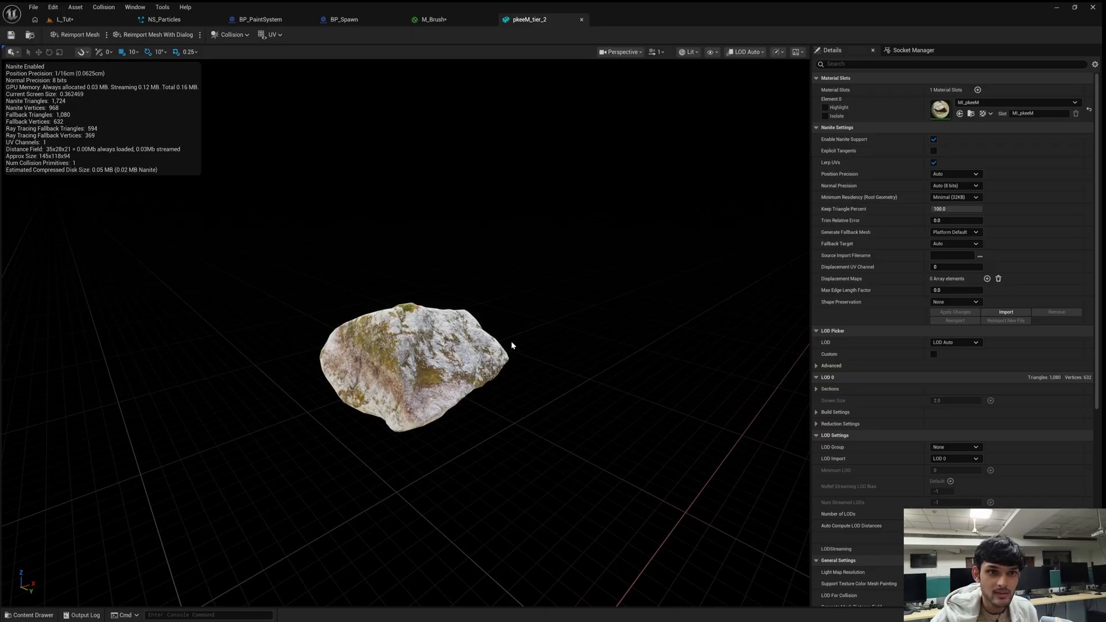
Set the rock mesh's Collision Complexity to Use Complex Collision As Simple and save the mesh.
scroll(884, 283, "down", 10)
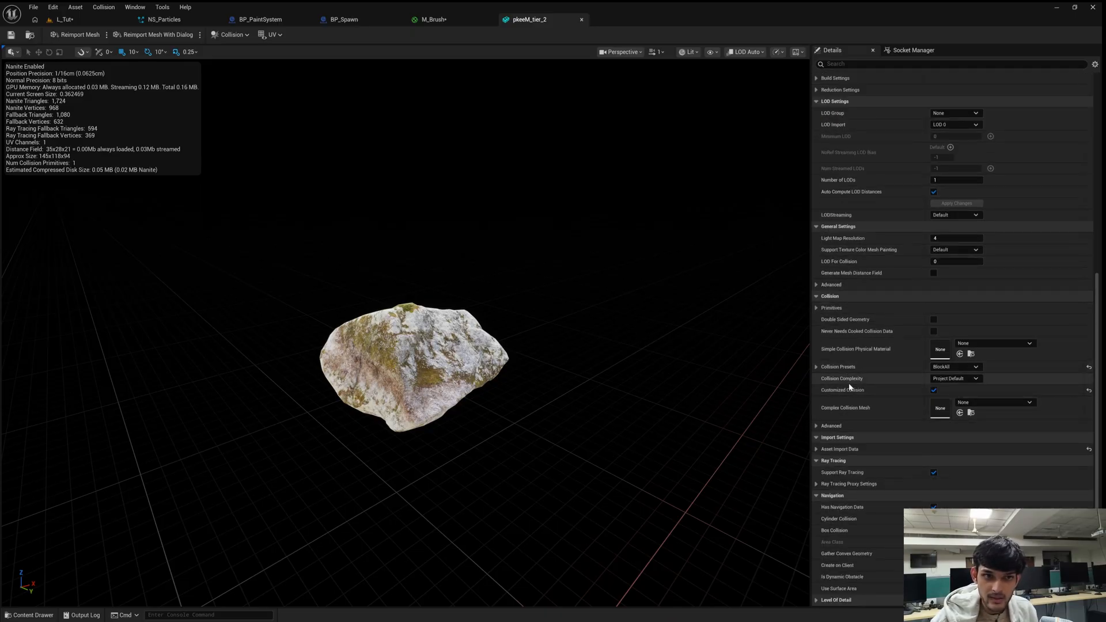
left_click(979, 379)
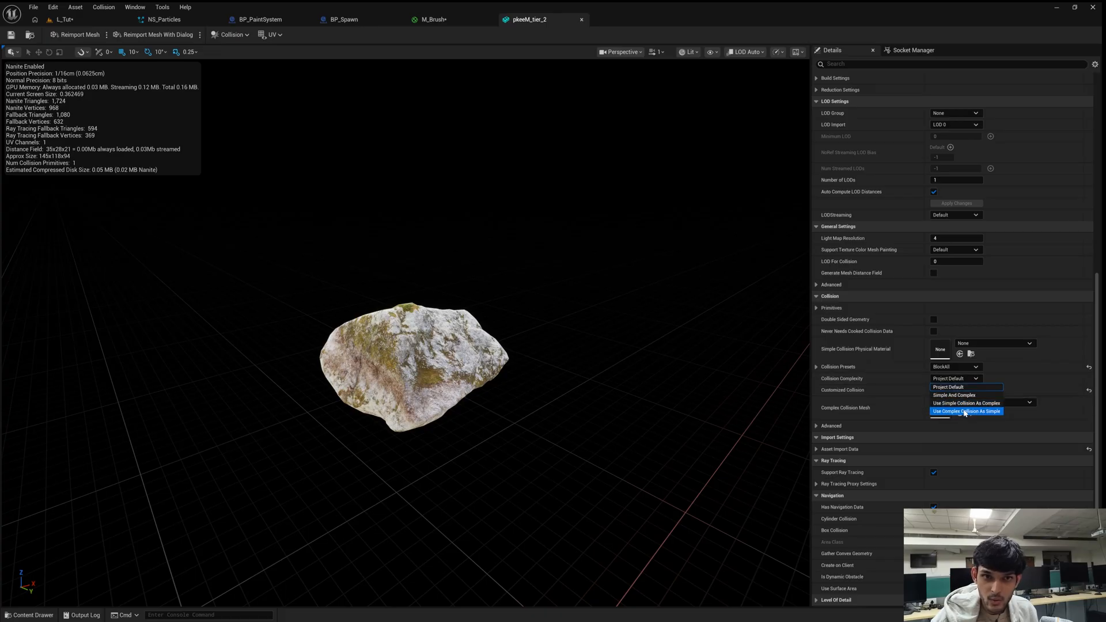
left_click(962, 407)
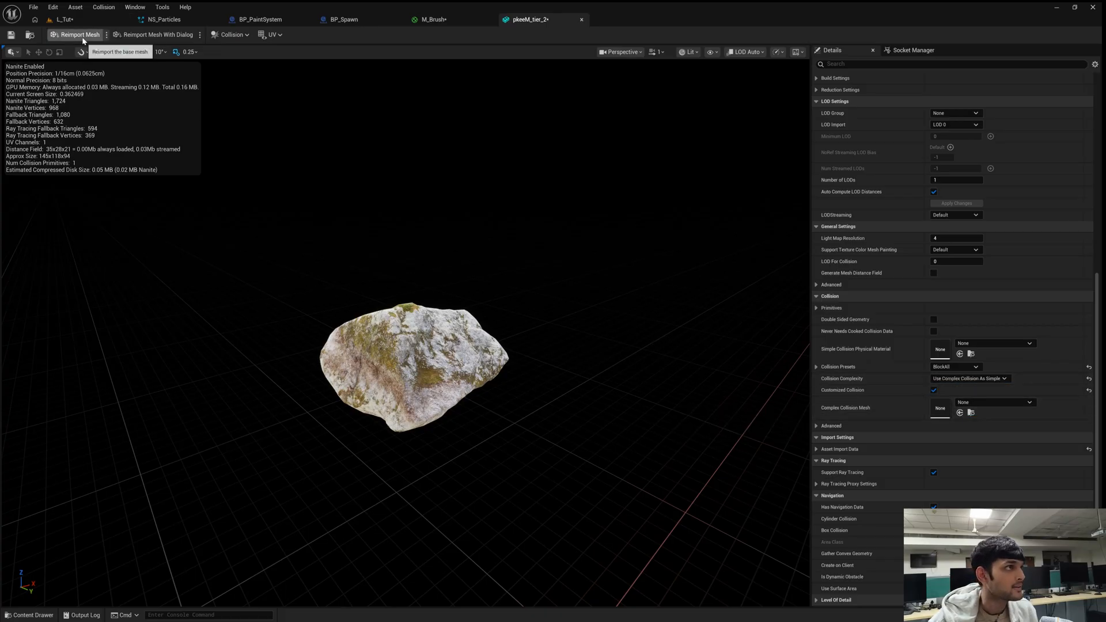
left_click(10, 35)
Simulate the L_Tut level again and examine the plane placement on the rock with the new collision setting.
left_click(65, 19)
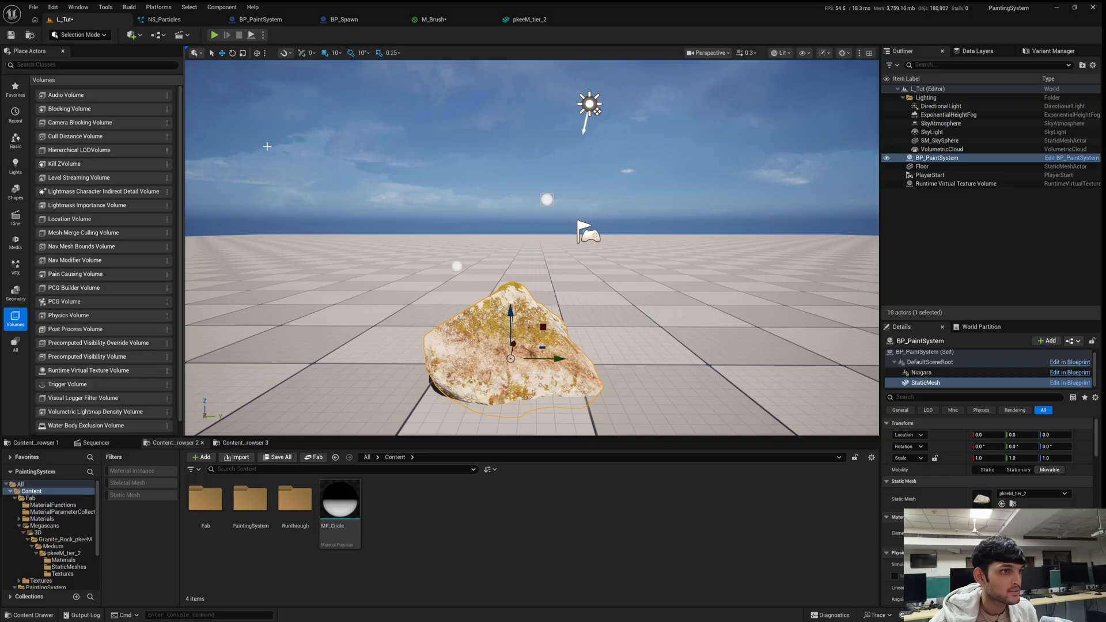
key("alt+s")
right_click_drag(533, 248, 621, 259)
key("w")
key("e")
key("e")
key("a")
key("q")
key("a")
key("q")
key("w")
key("e")
key("a")
key("w")
key("e")
key("d")
key("s")
key("Escape")
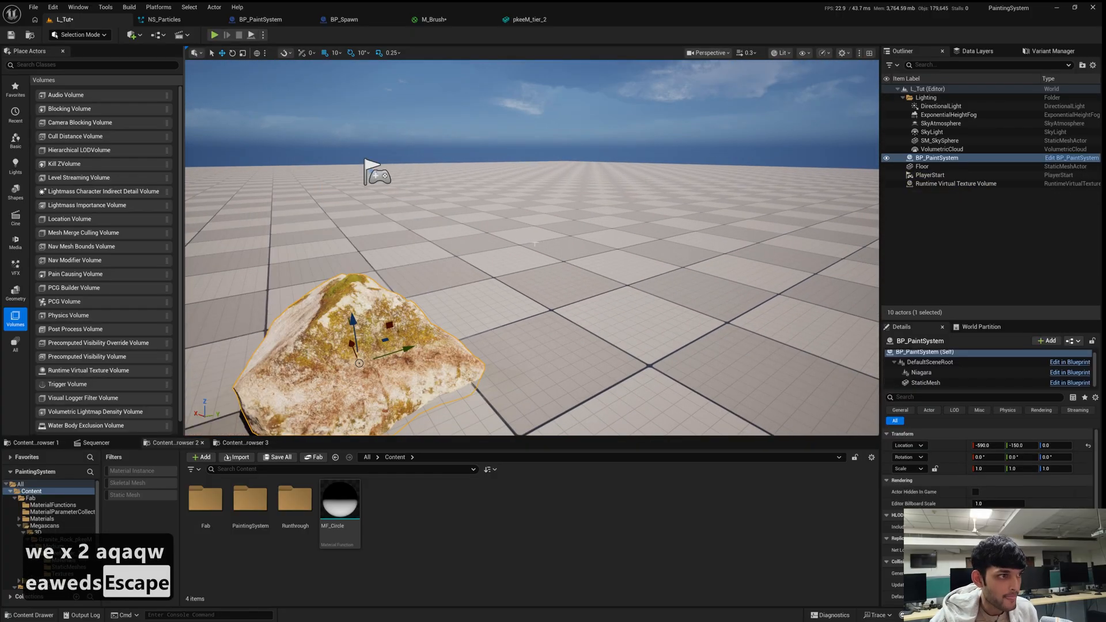
key("s")
right_click_drag(534, 203, 534, 203)
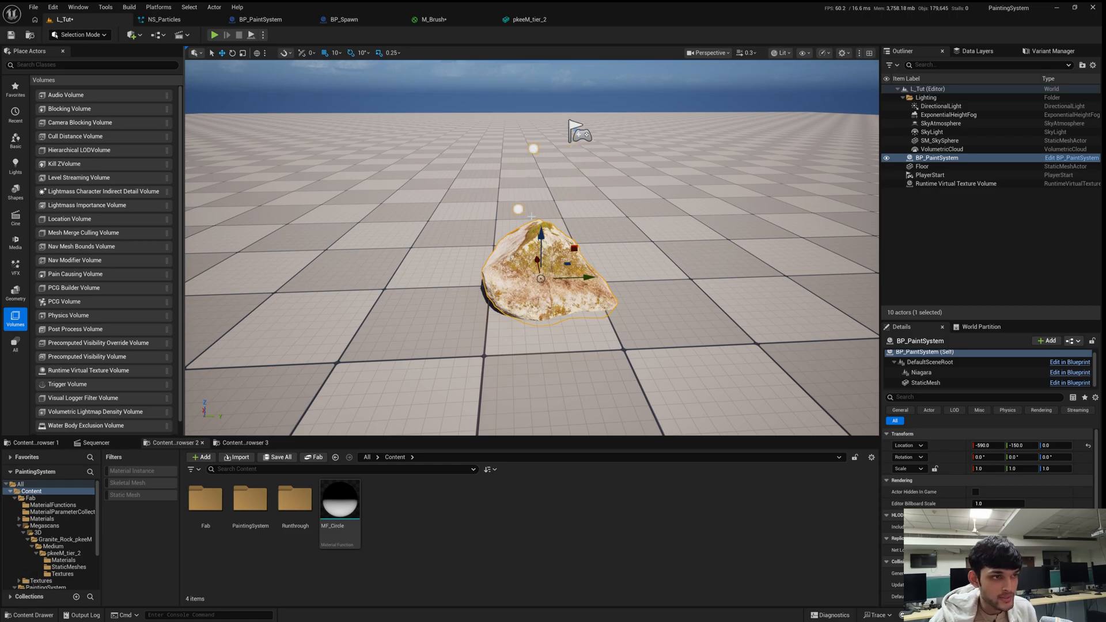
In M_Brush, disconnect GradientCircle from Base Color and set the material's blend mode to TranslucentGreyTransmittance.
left_click(438, 21)
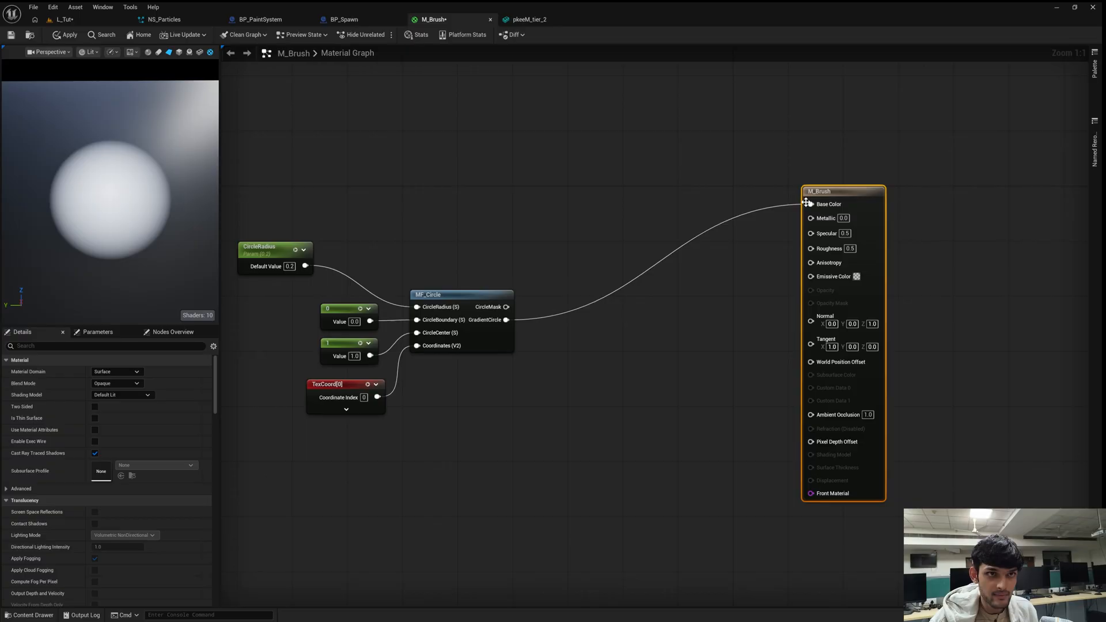
key("alt+space")
left_click(810, 204, "alt")
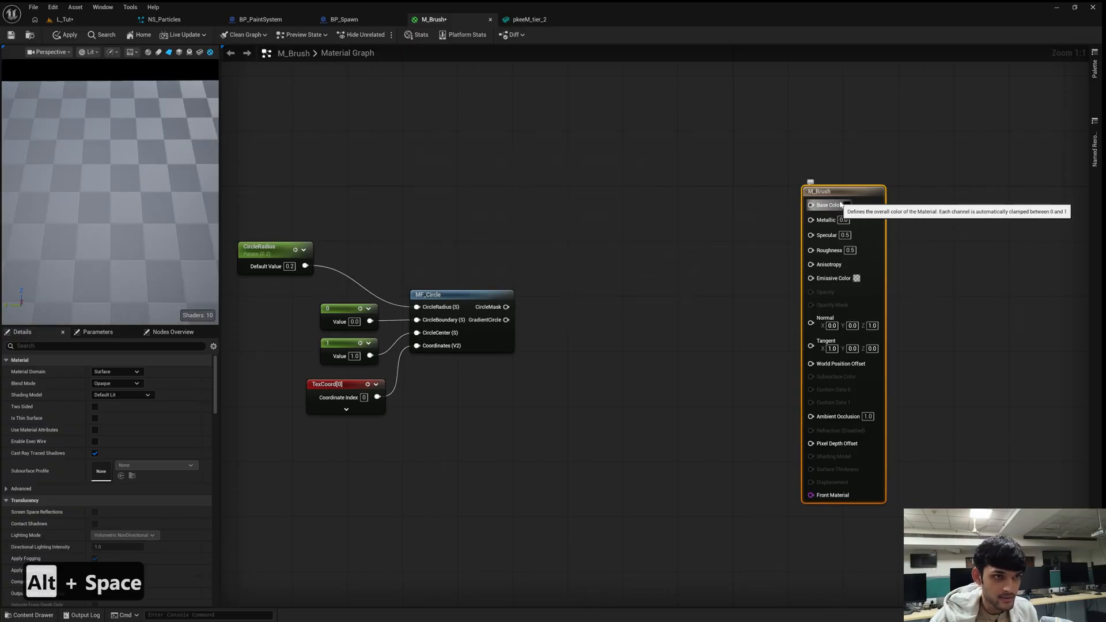
left_click(122, 385)
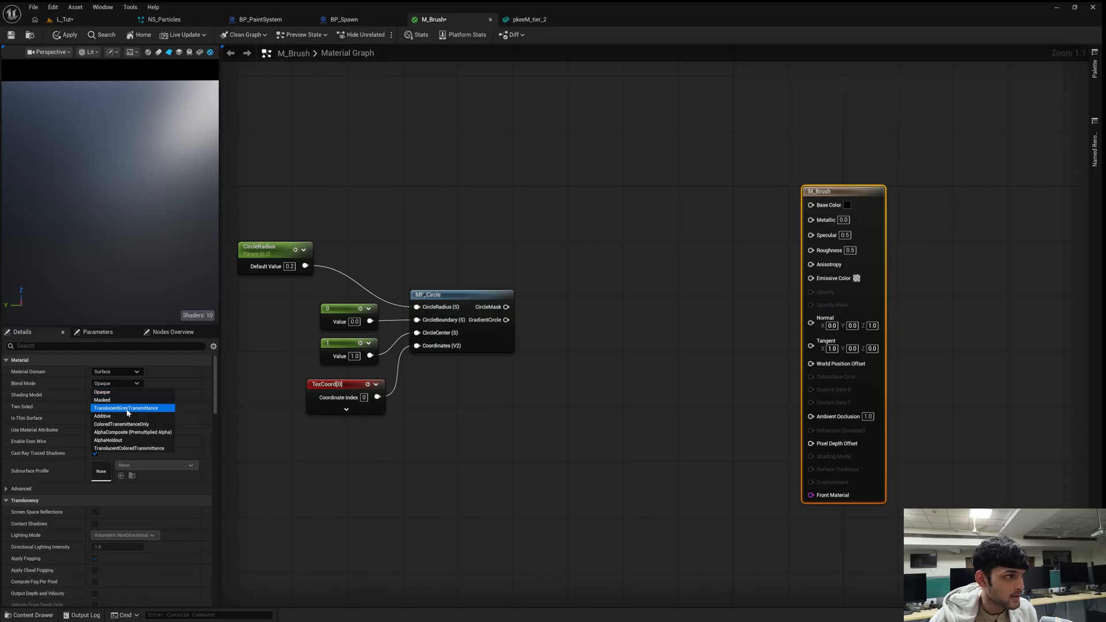
left_click(126, 407)
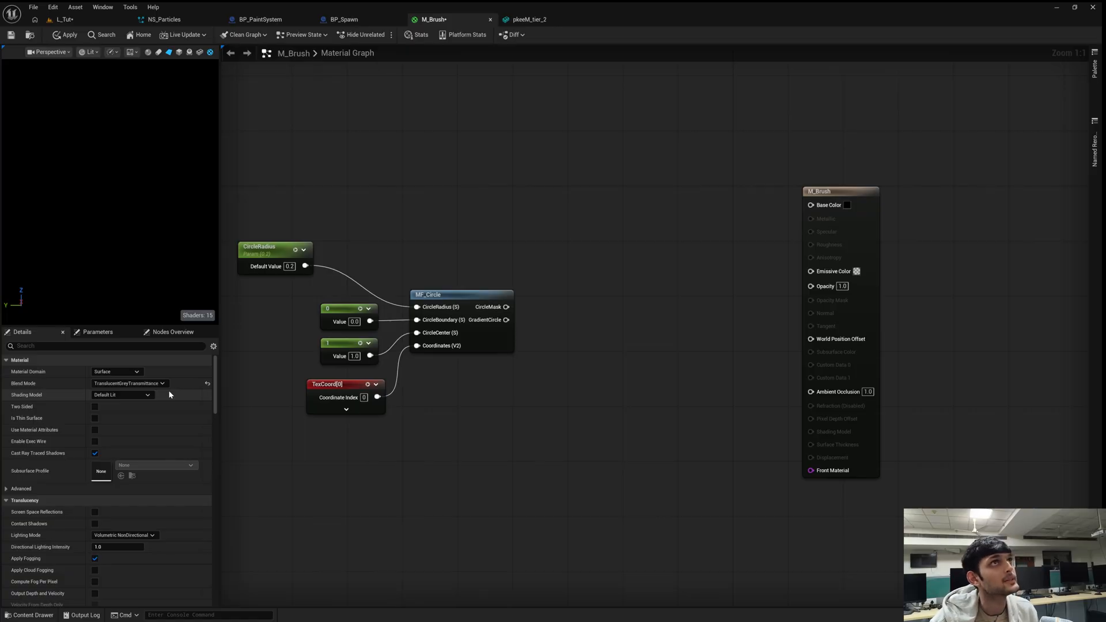
Set M_Brush's shading model to Unlit and add a Runtime Virtual Texture Output node between MF_Circle and the material output.
left_click(114, 397)
left_click(112, 404)
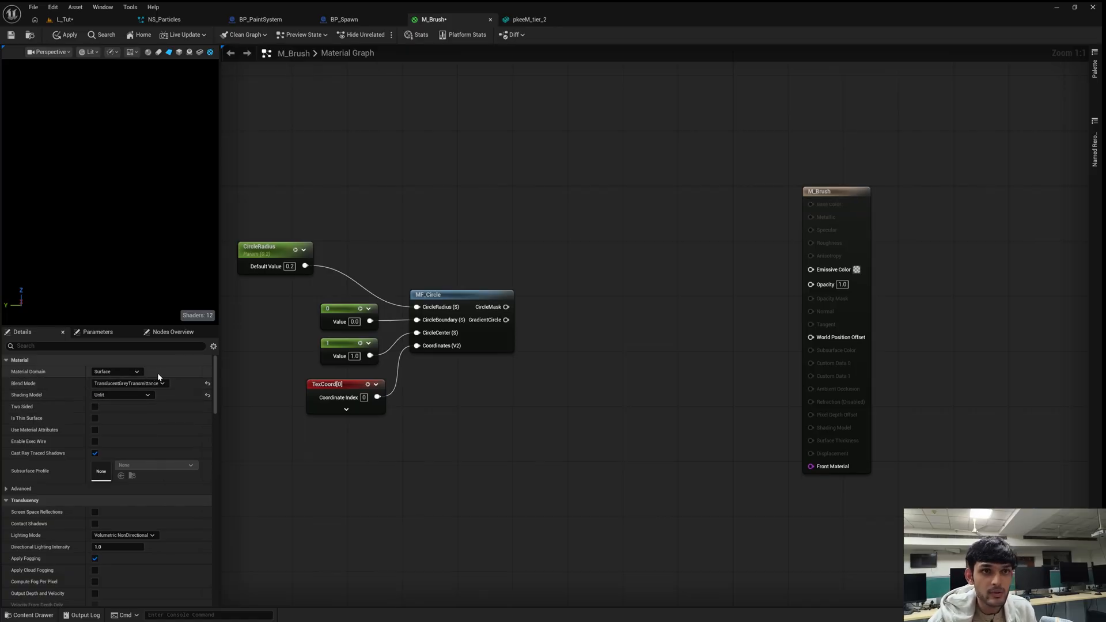
right_click(614, 248)
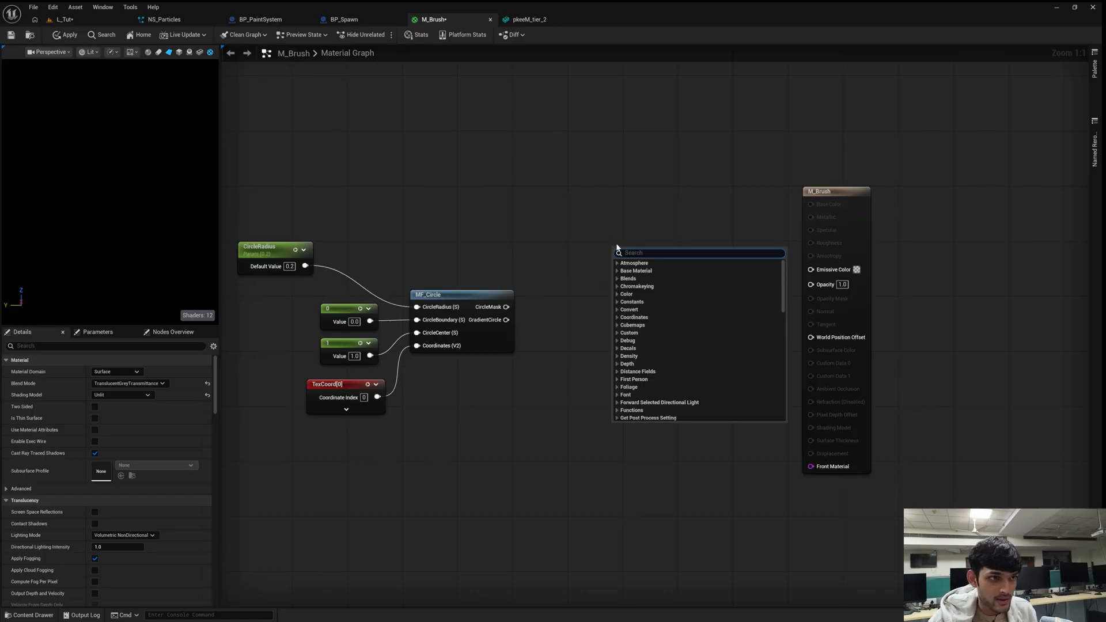
type("runtime virtual")
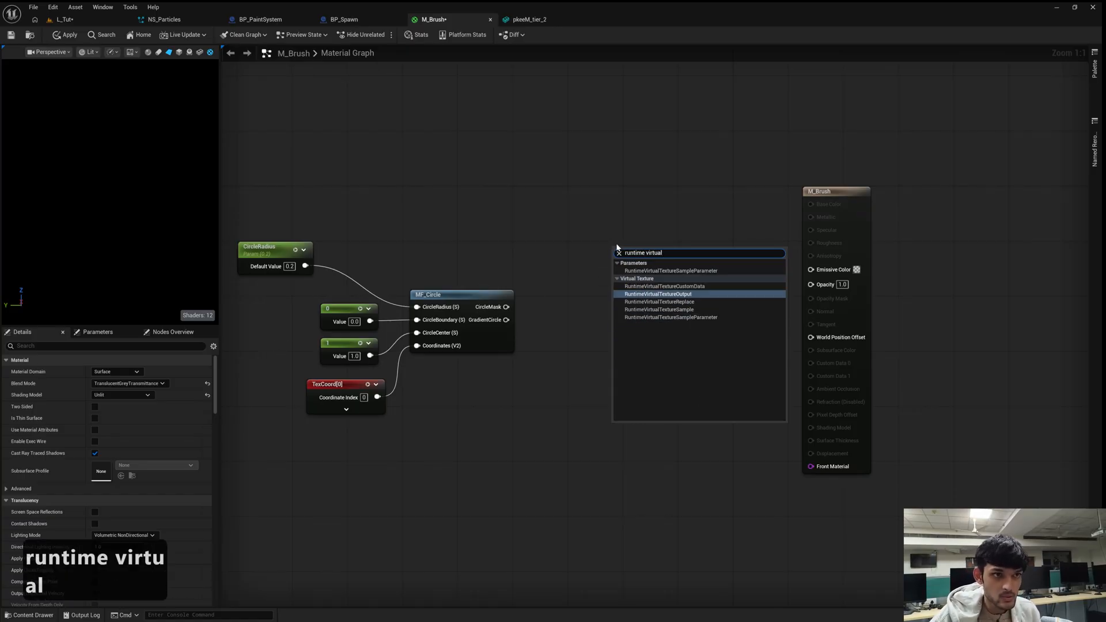
left_click(658, 294)
left_click_drag(663, 253, 667, 260)
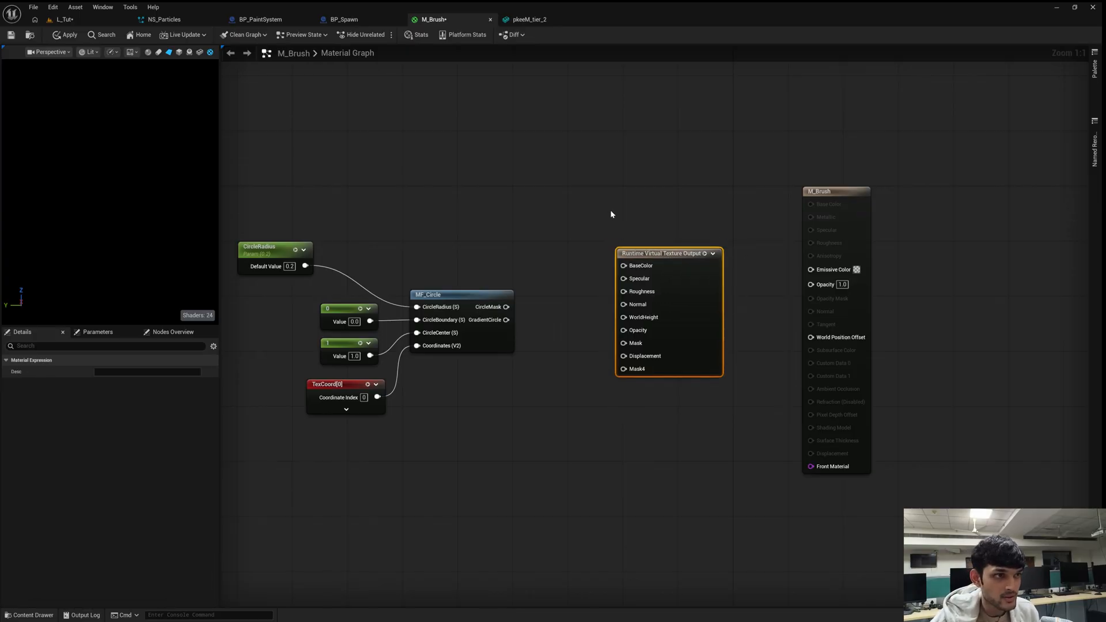
Connect GradientCircle to the virtual texture output's BaseColor, Roughness, Opacity and Mask and to M_Brush's Opacity, and save the material.
right_click_drag(529, 244, 522, 214)
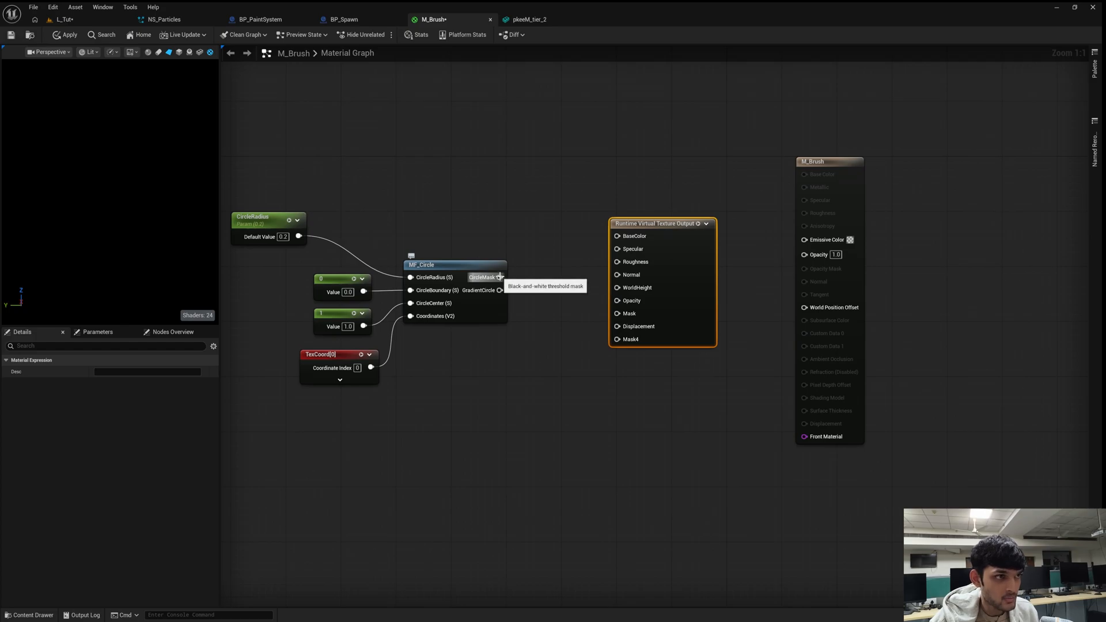
left_click_drag(500, 290, 627, 263)
left_click_drag(483, 295, 616, 314)
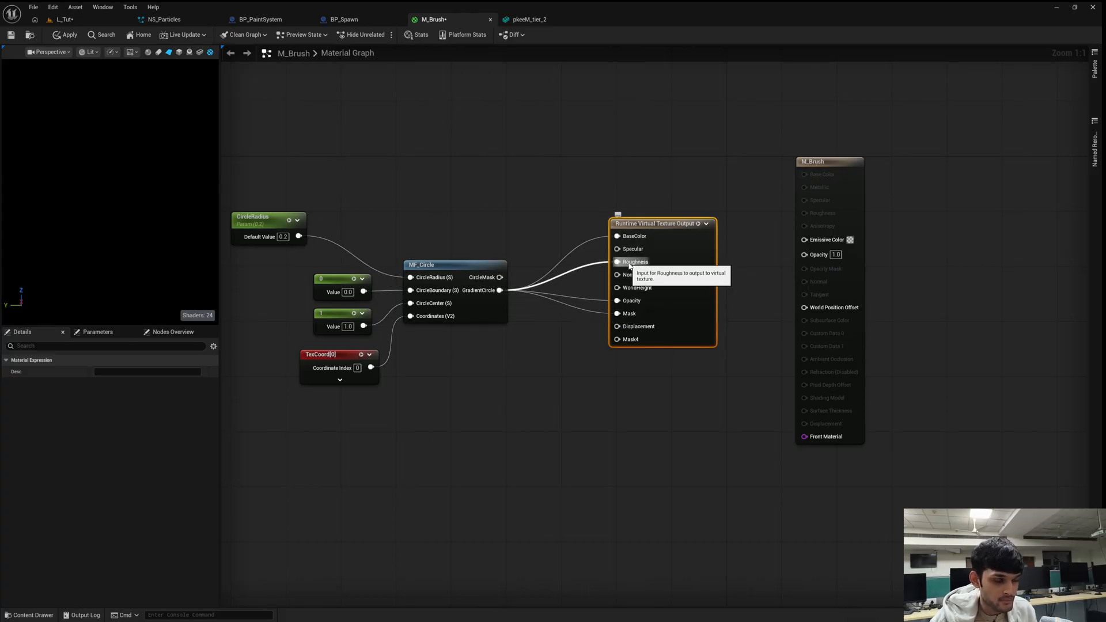
left_click_drag(654, 223, 661, 299)
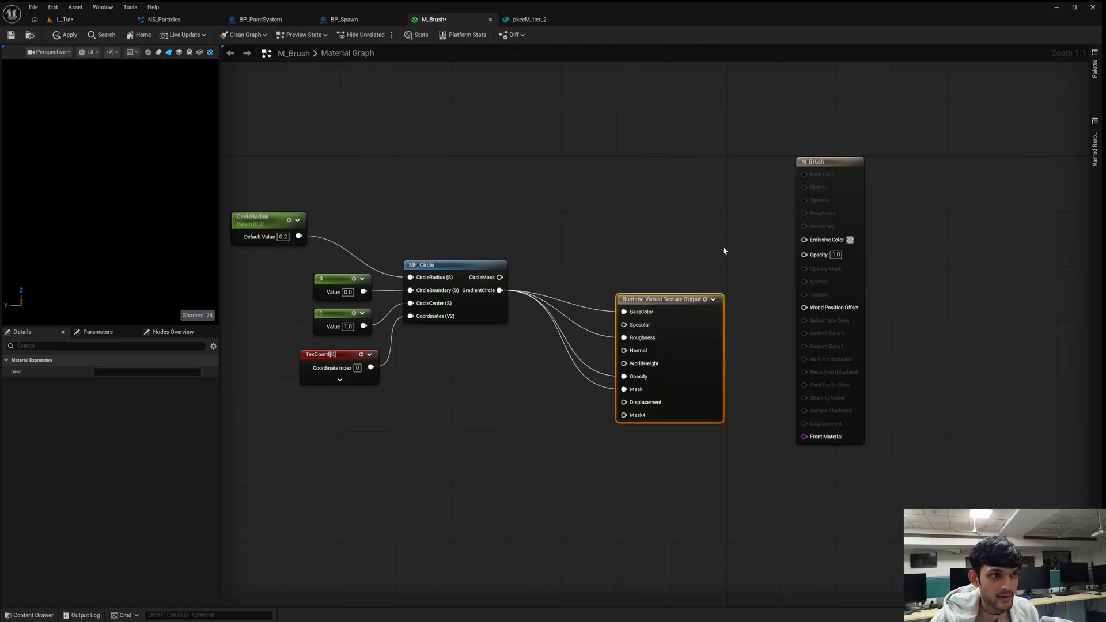
left_click_drag(506, 292, 806, 254)
key("ctrl+s")
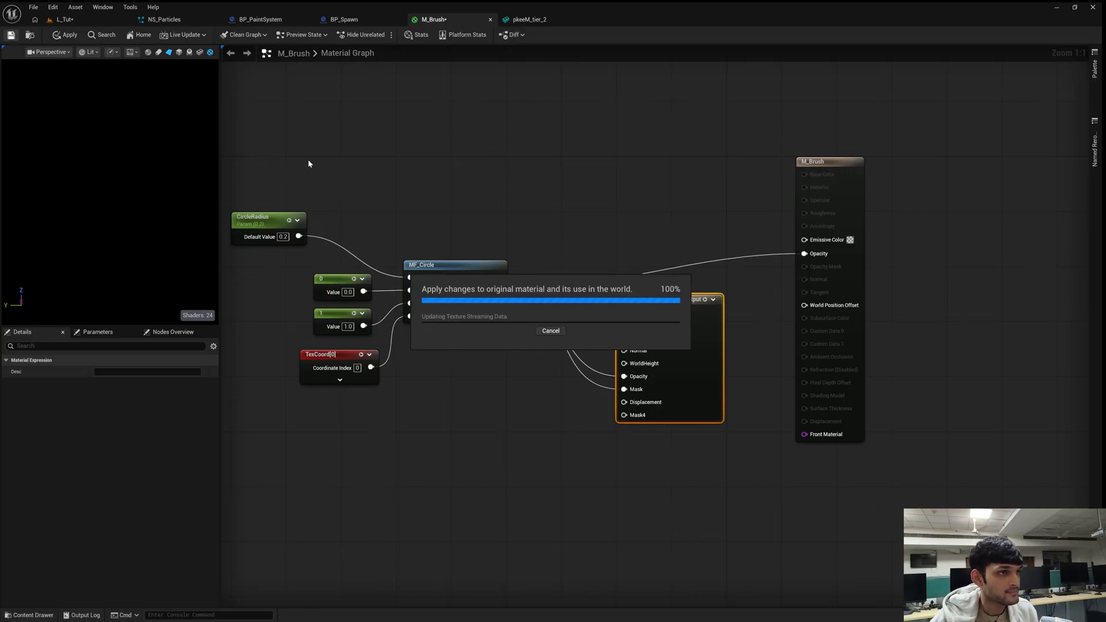
In BP_Spawn, assign the M_Brush material to Element 0 of the Plane component.
left_click(346, 19)
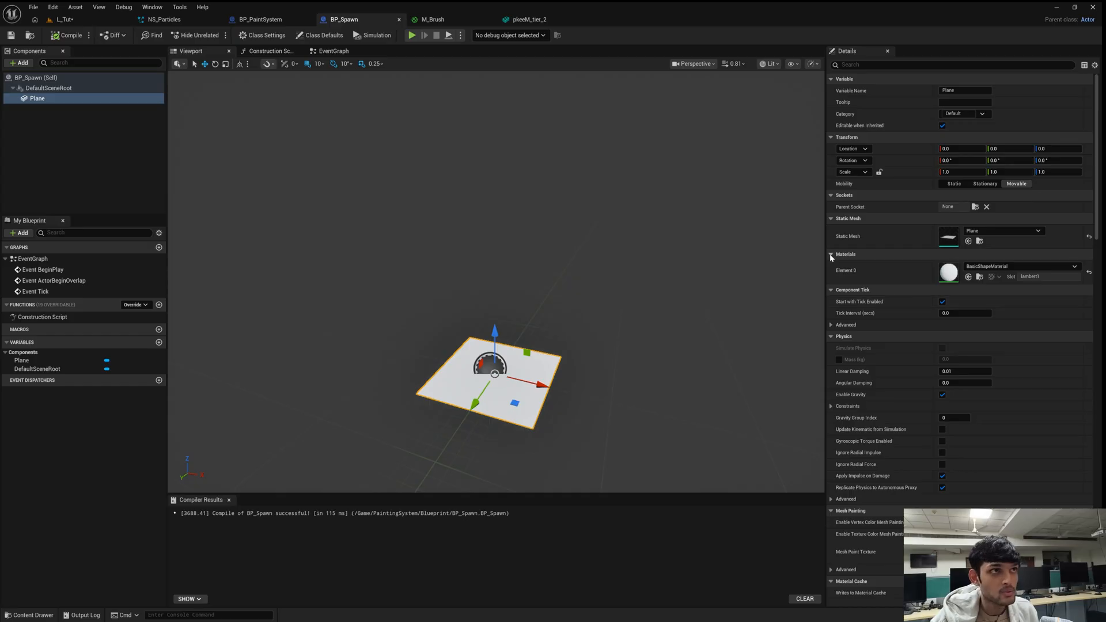
left_click(1005, 267)
type("br")
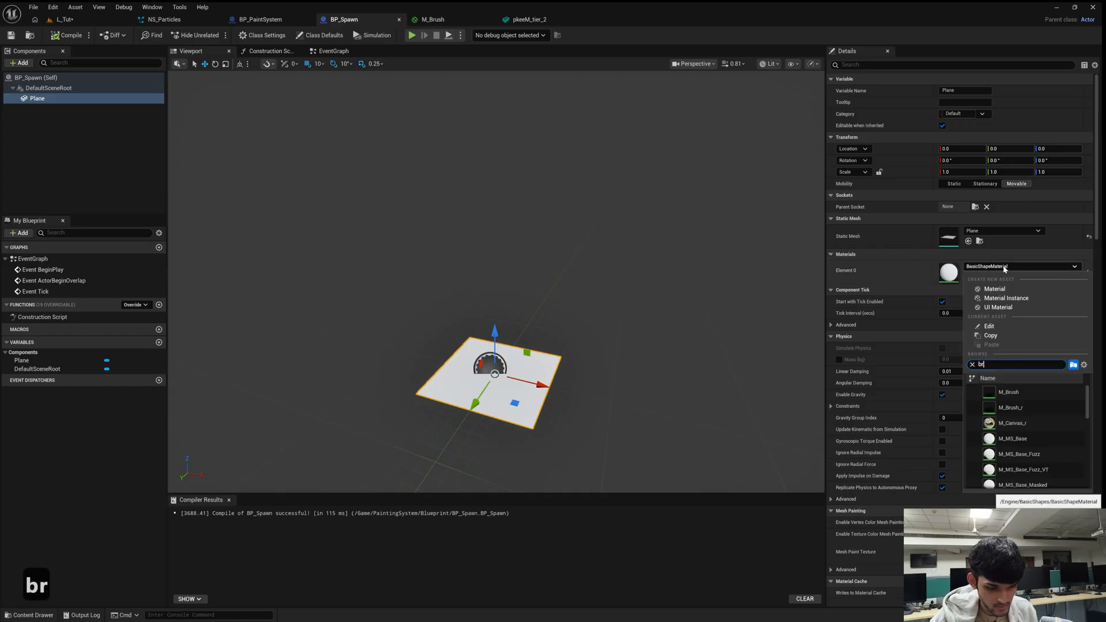
type("ush")
left_click(1008, 391)
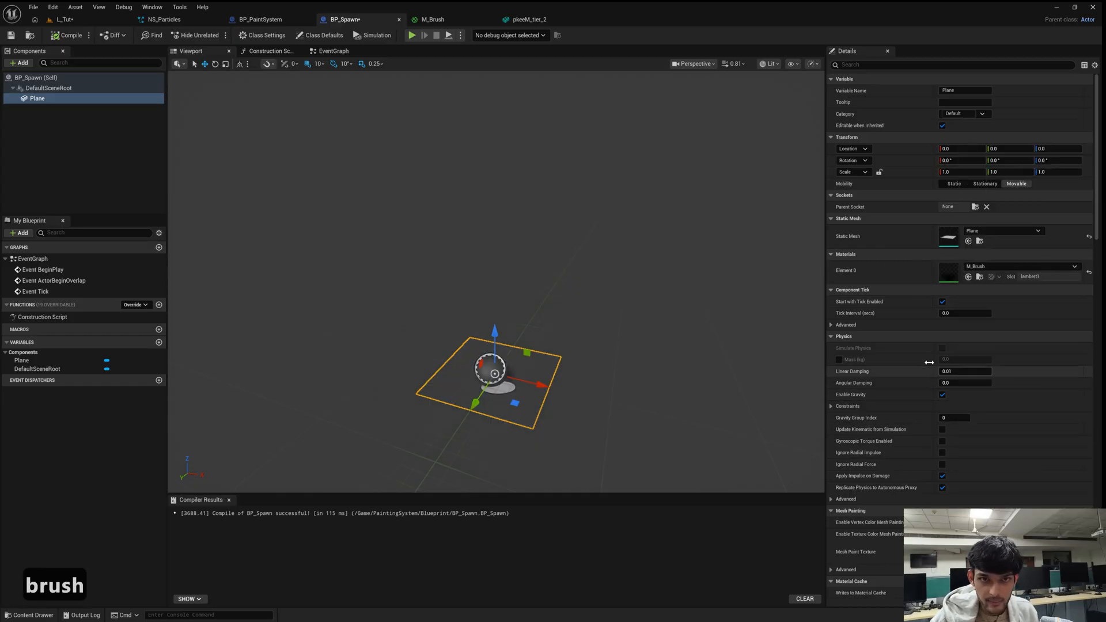
Examine the M_Brush material on BP_Spawn's plane from several angles and distances.
key("w")
key("w")
key("s")
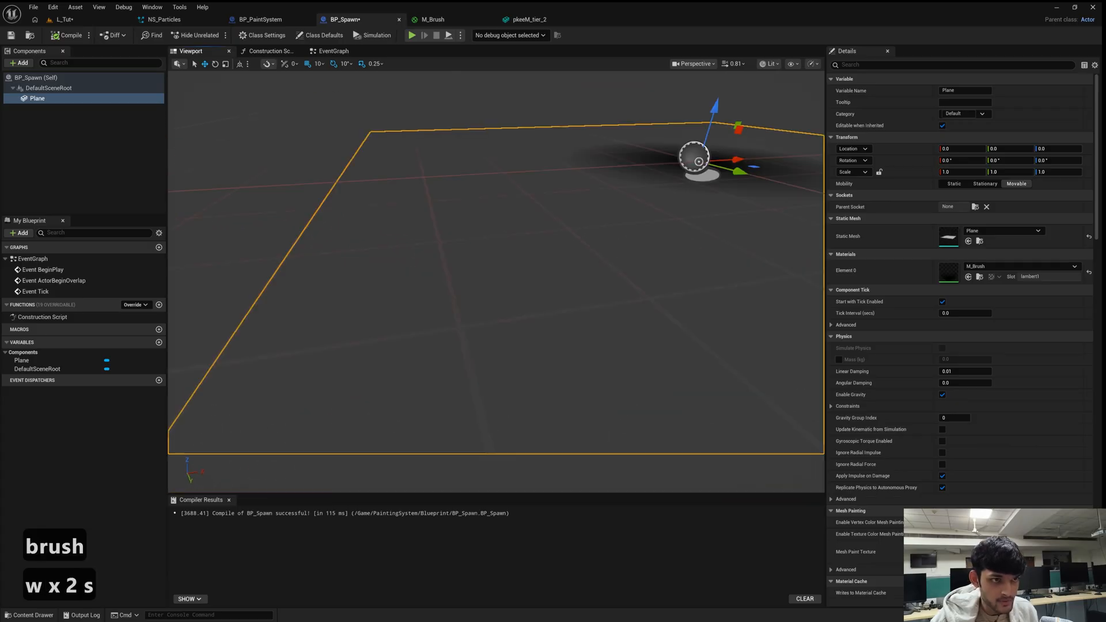
key("e")
key("w")
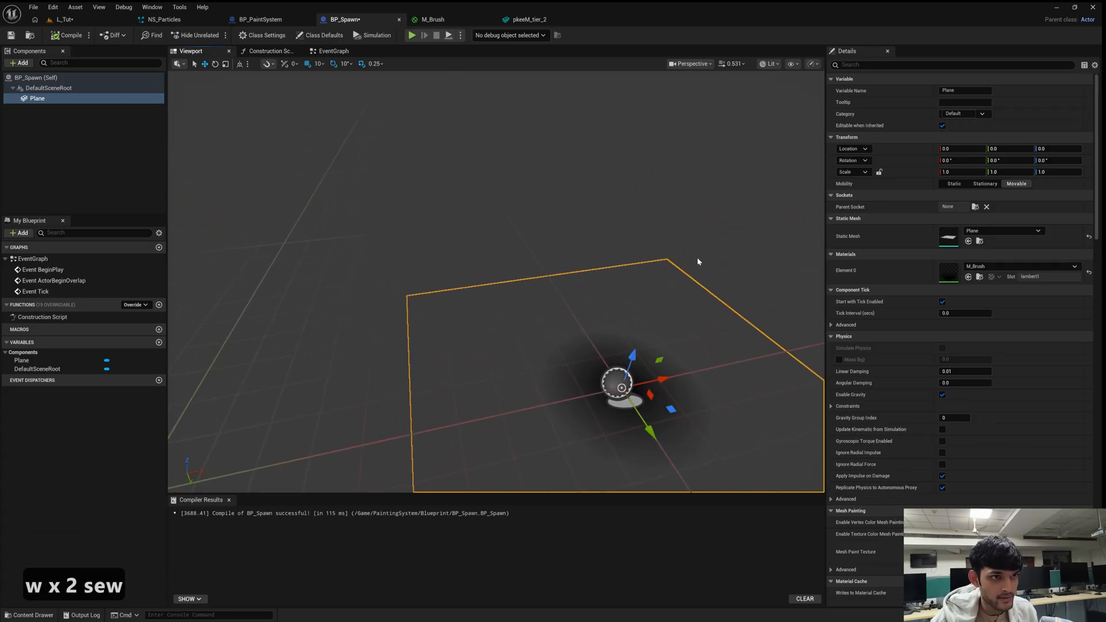
key("s")
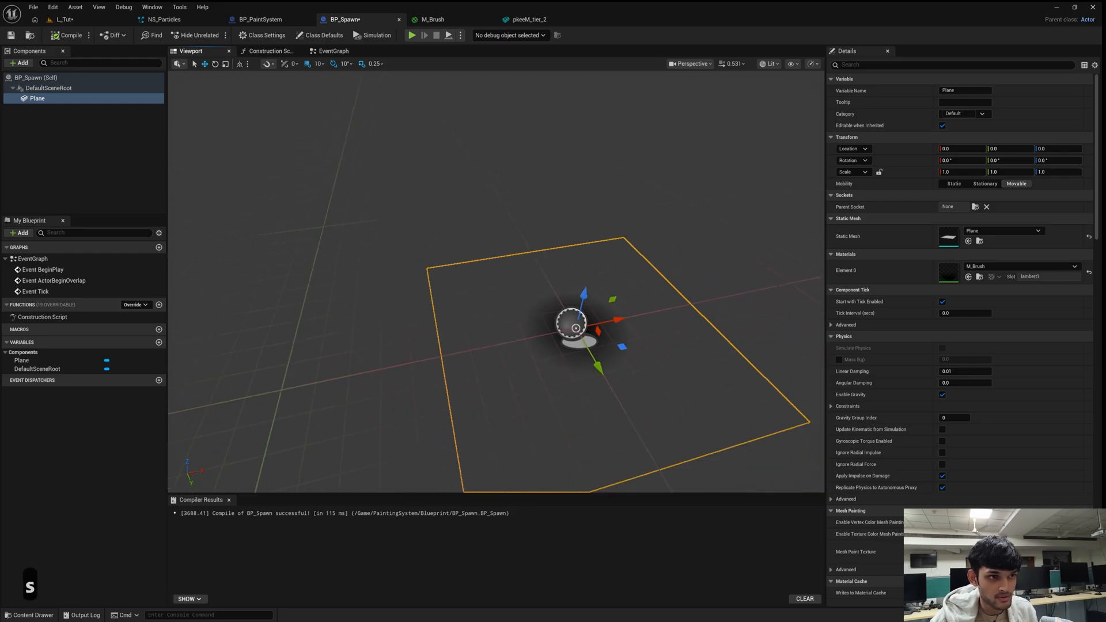
right_click_drag(657, 277, 654, 272)
key("w")
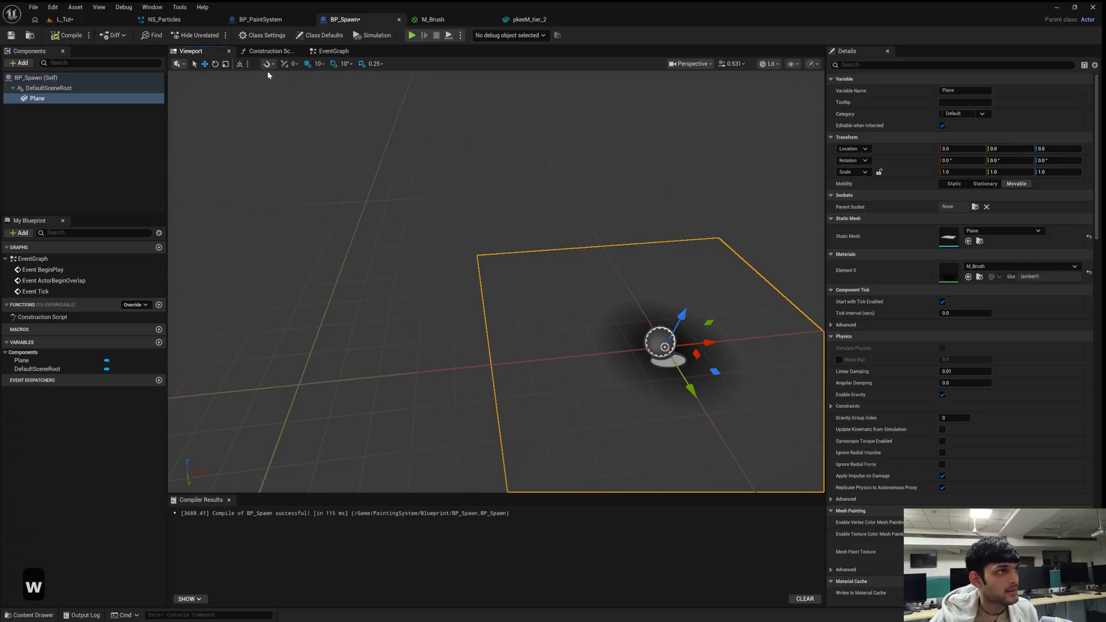
Create a material named M_Canvas in the PaintingSystem/Material folder of the L_Tut project content and open it.
left_click(87, 20)
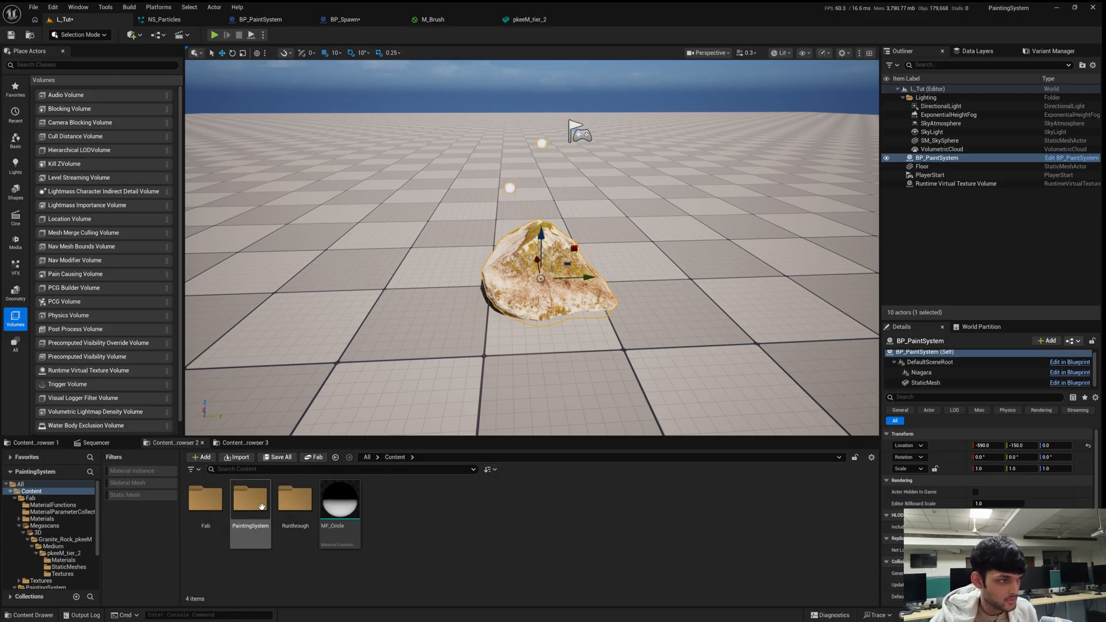
double_click(247, 521)
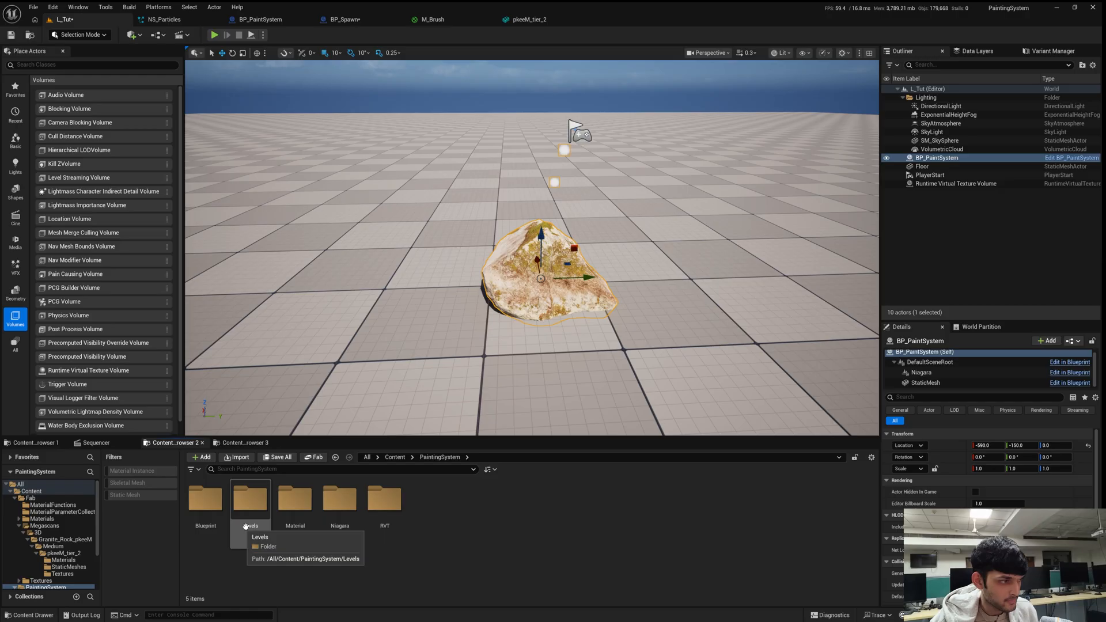
double_click(295, 500)
right_click(291, 505)
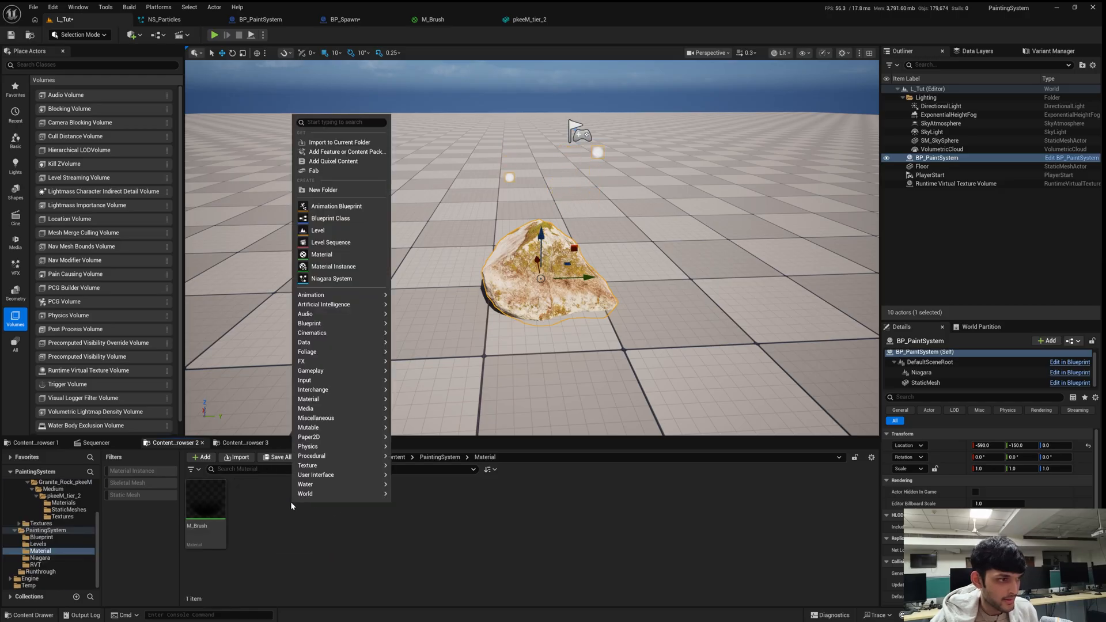
left_click(345, 254)
type("M_Can")
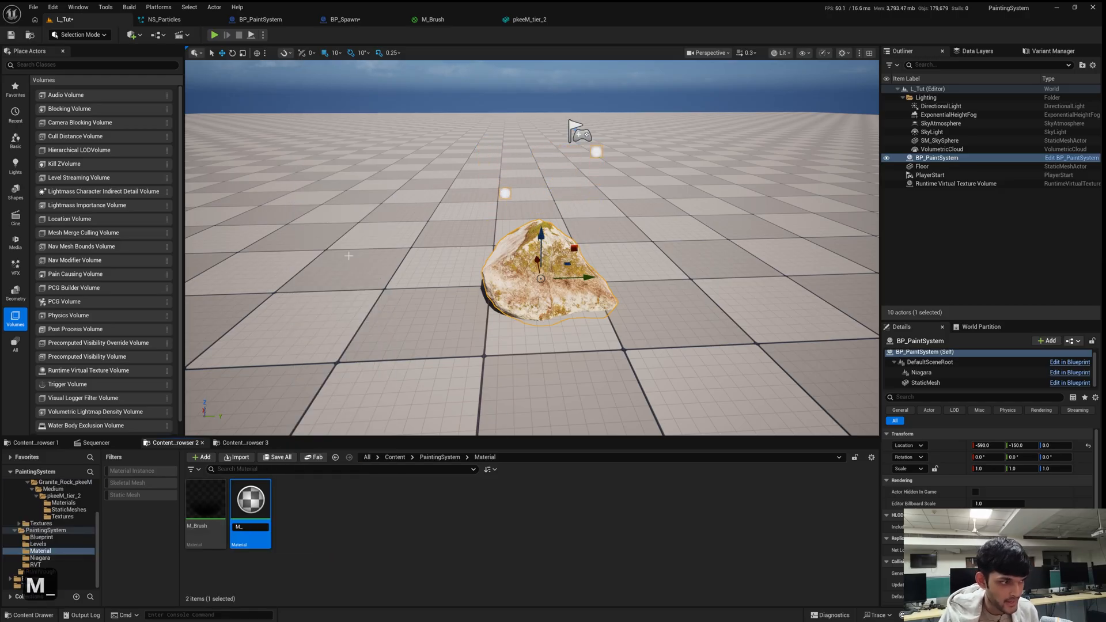
key("Return")
key("Return")
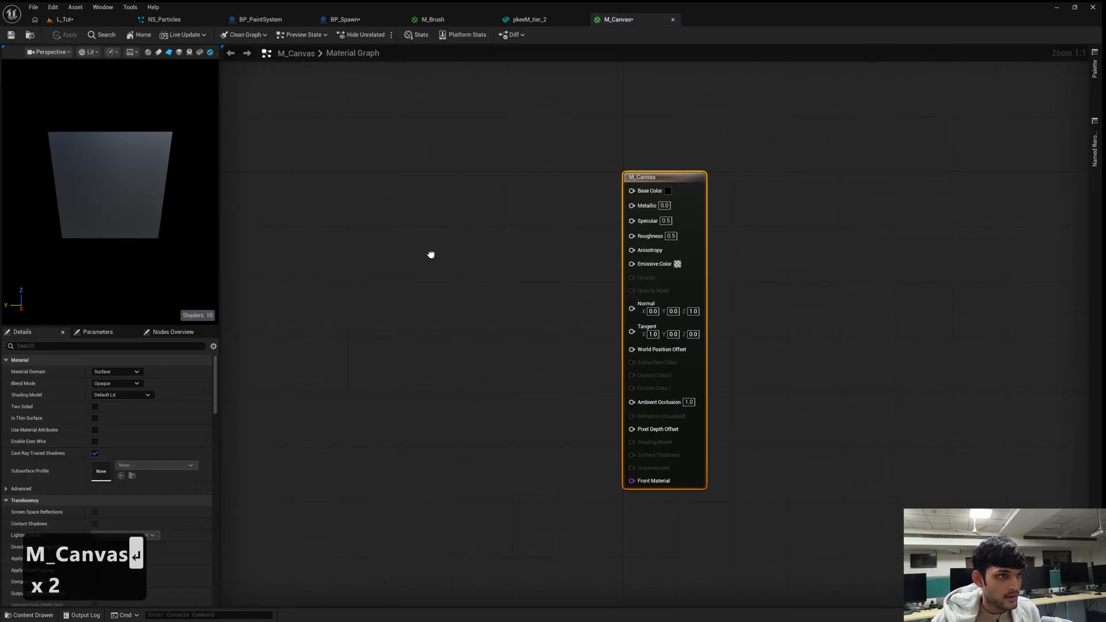
right_click_drag(431, 255, 581, 261)
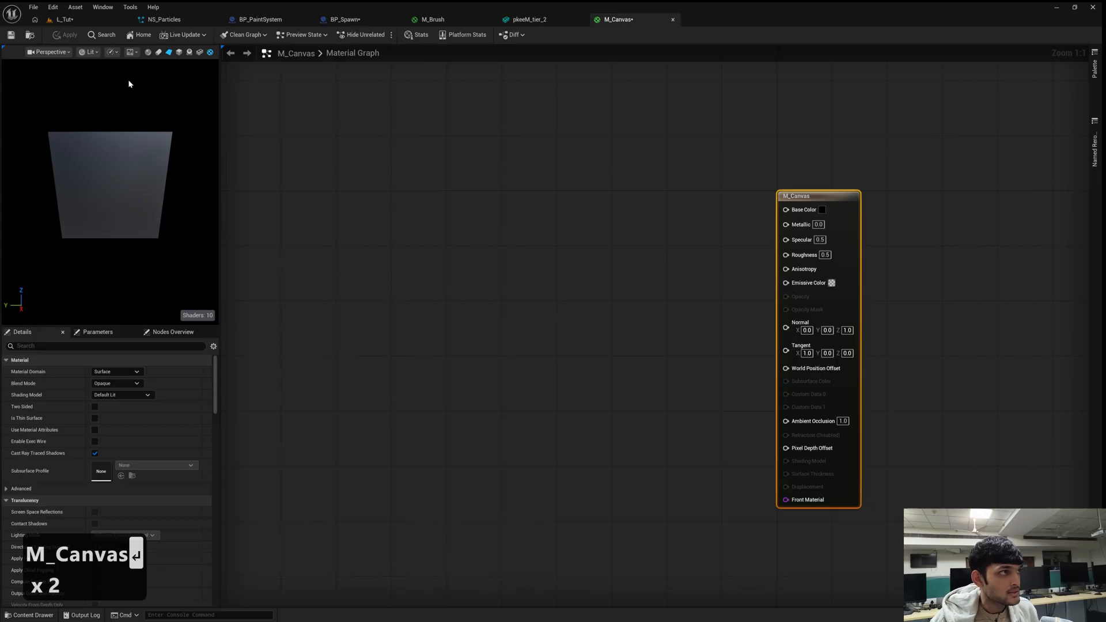
left_click(85, 20)
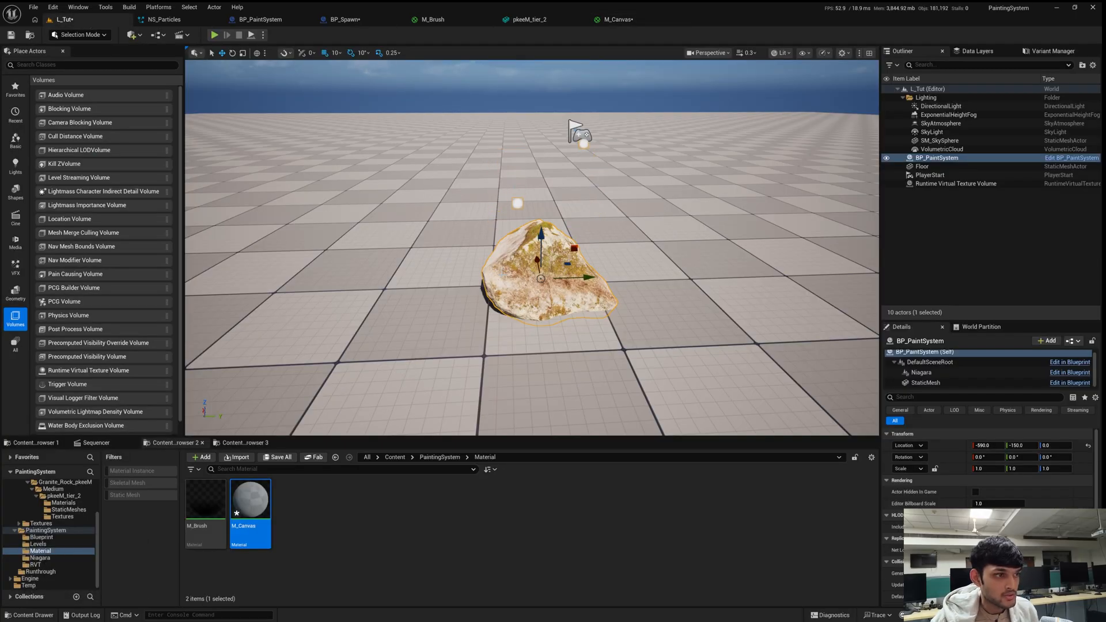
left_click(615, 19)
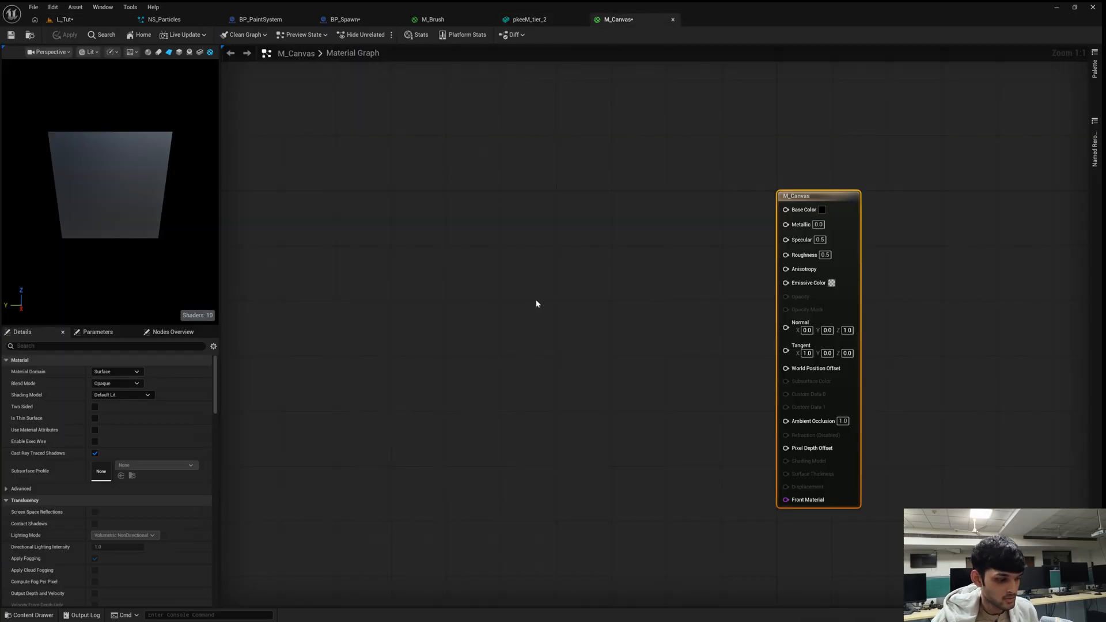
From M_Canvas, browse the project content to the Textures folder of Granite_Rock_pkeeM's pkeeM_tier_2 asset.
key("ctrl+space")
left_click(548, 395)
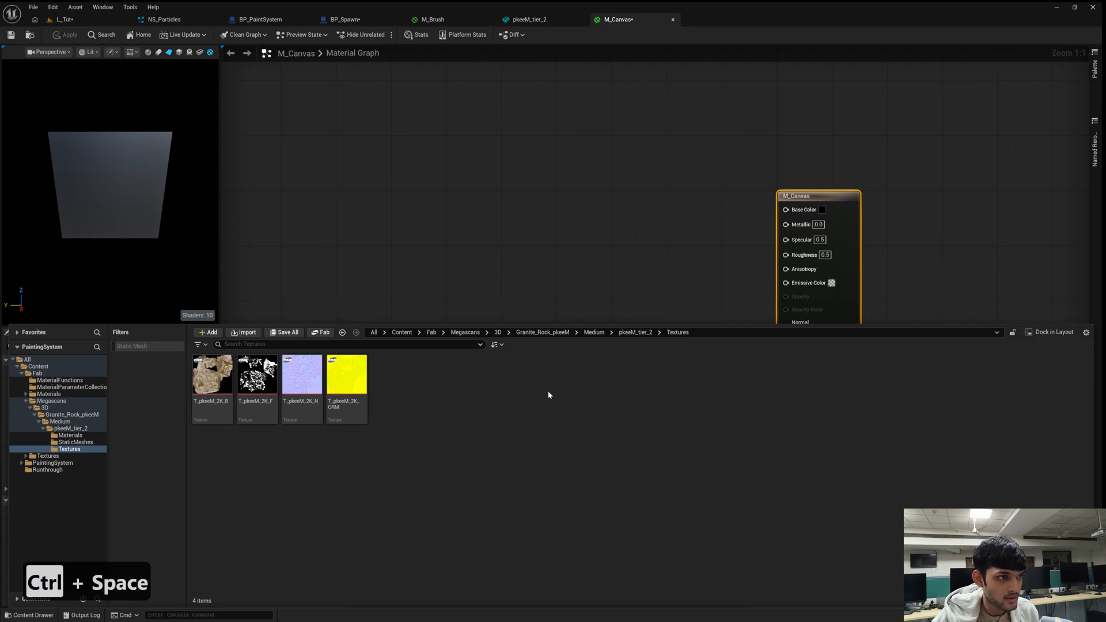
left_click(401, 332)
double_click(212, 374)
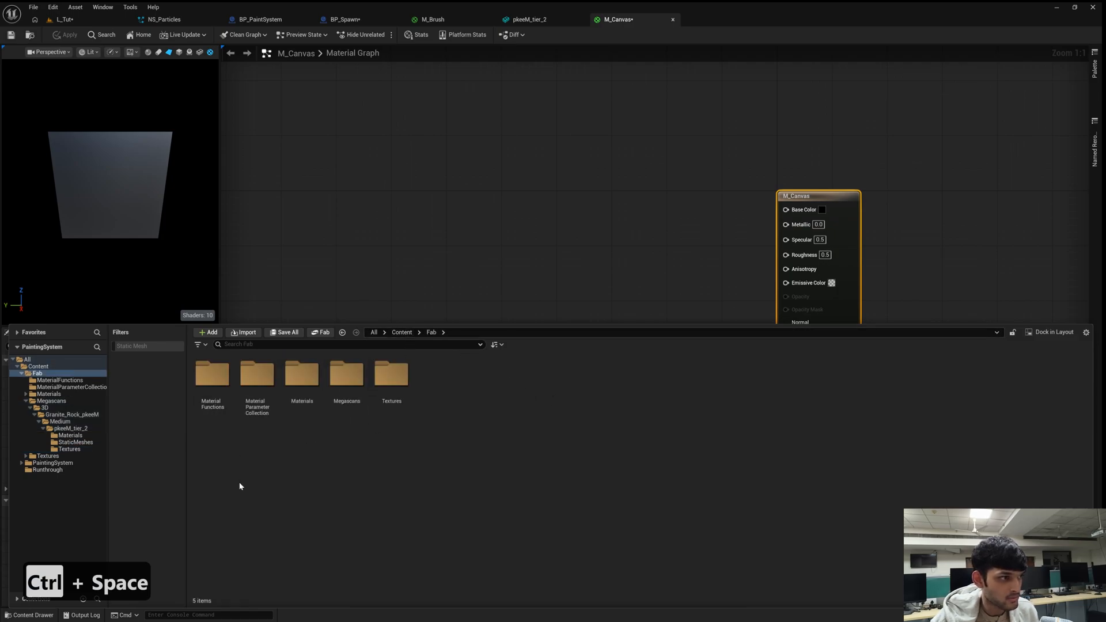
double_click(330, 394)
double_click(212, 391)
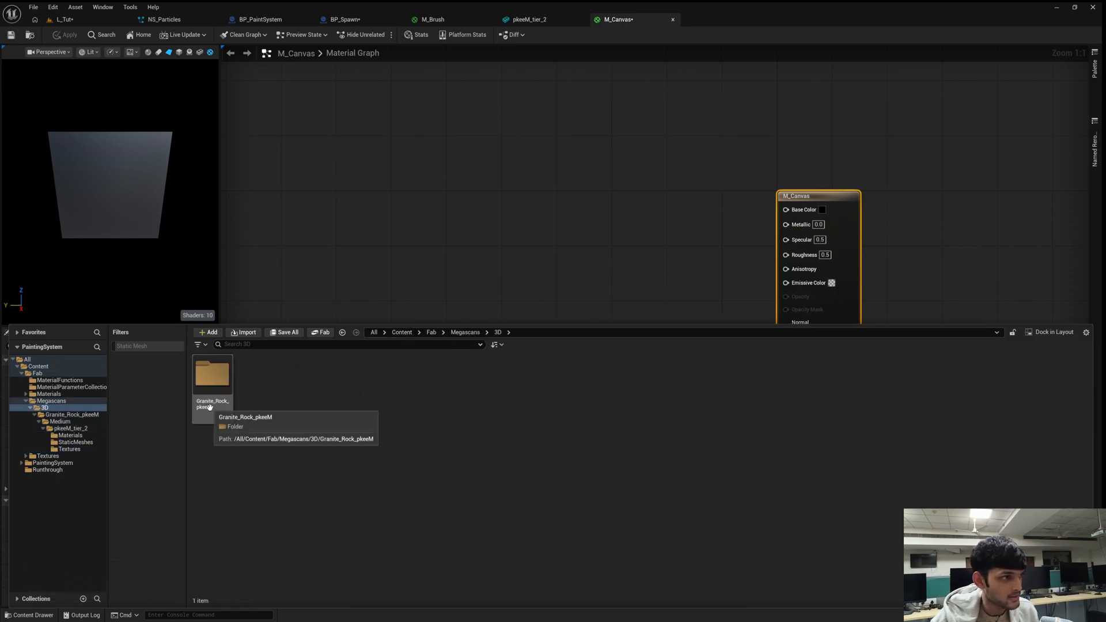
double_click(215, 404)
double_click(215, 400)
double_click(213, 392)
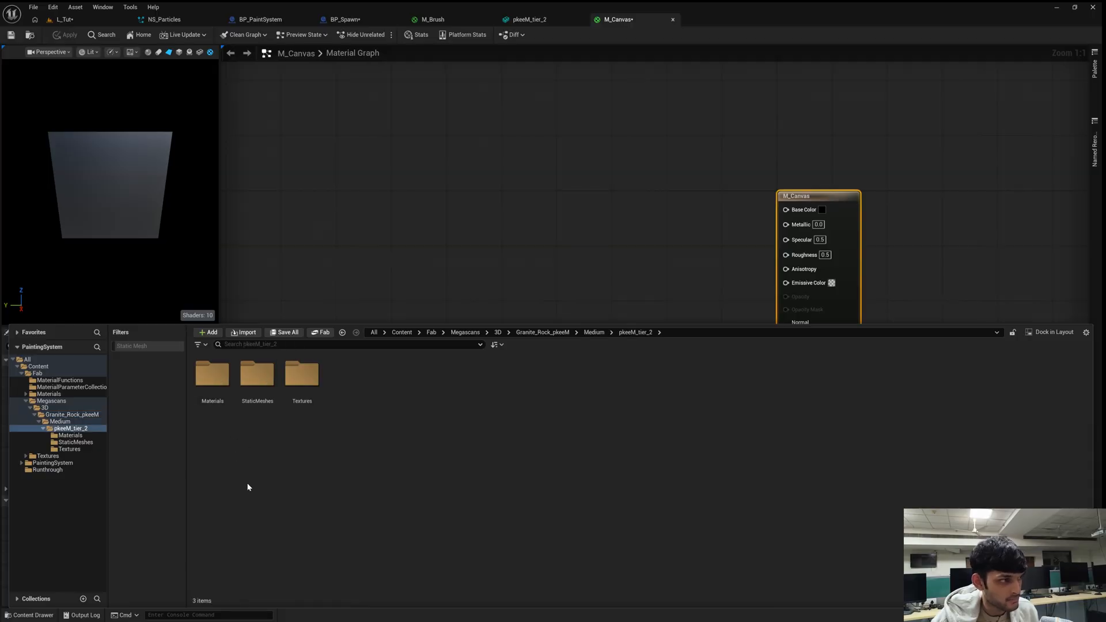
double_click(304, 386)
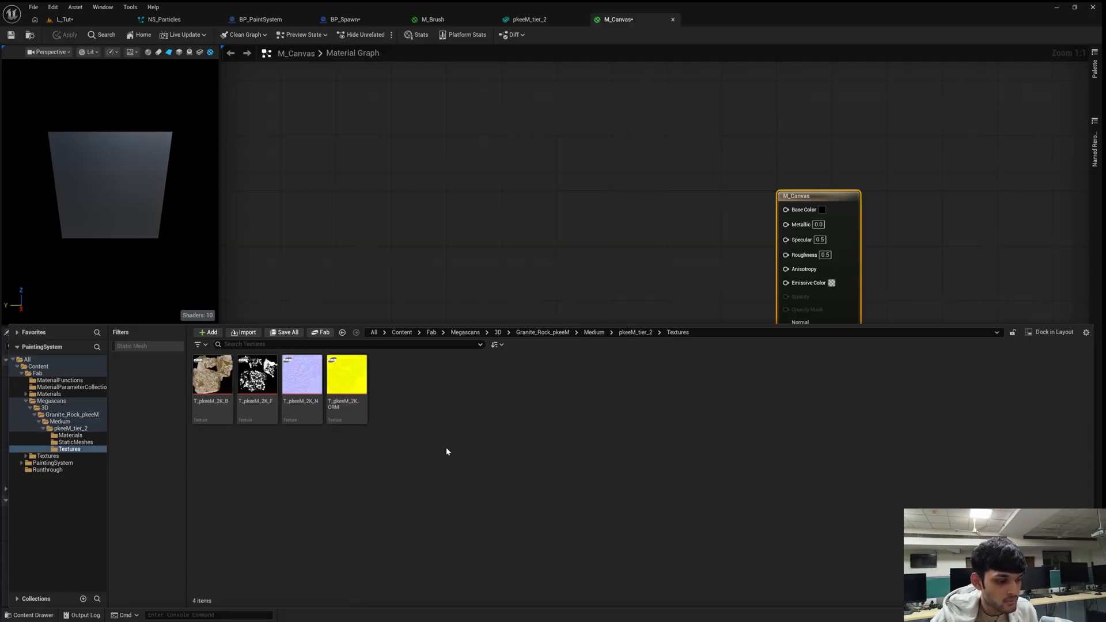
Add all four pkeeM rock textures to the M_Canvas graph as Texture Sample nodes.
left_click(214, 398)
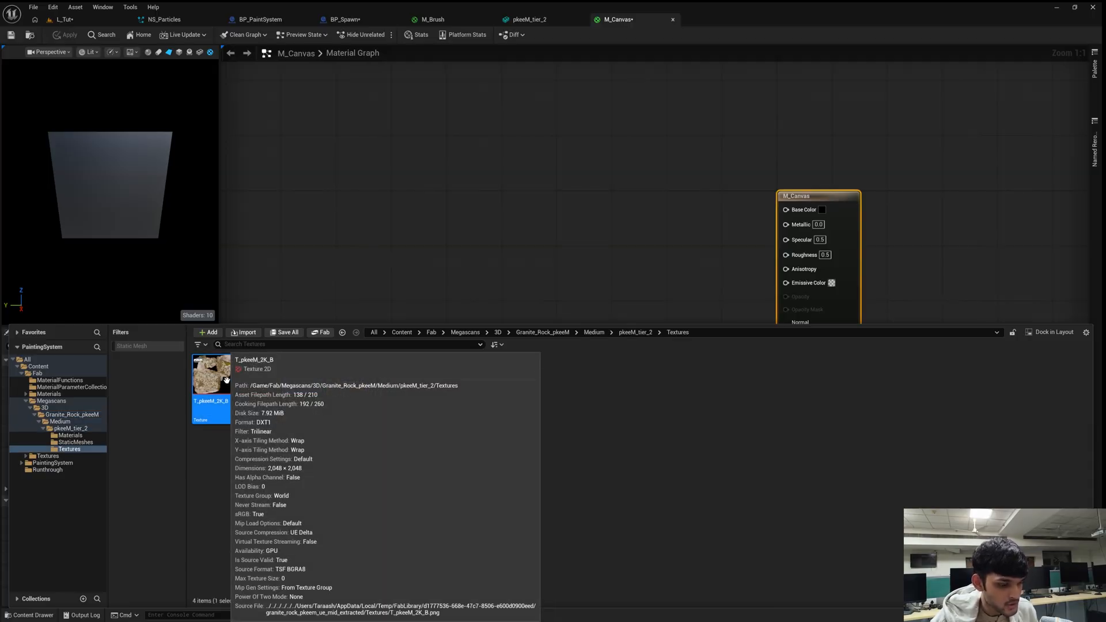
key("ctrl+a")
left_click_drag(267, 419, 444, 187)
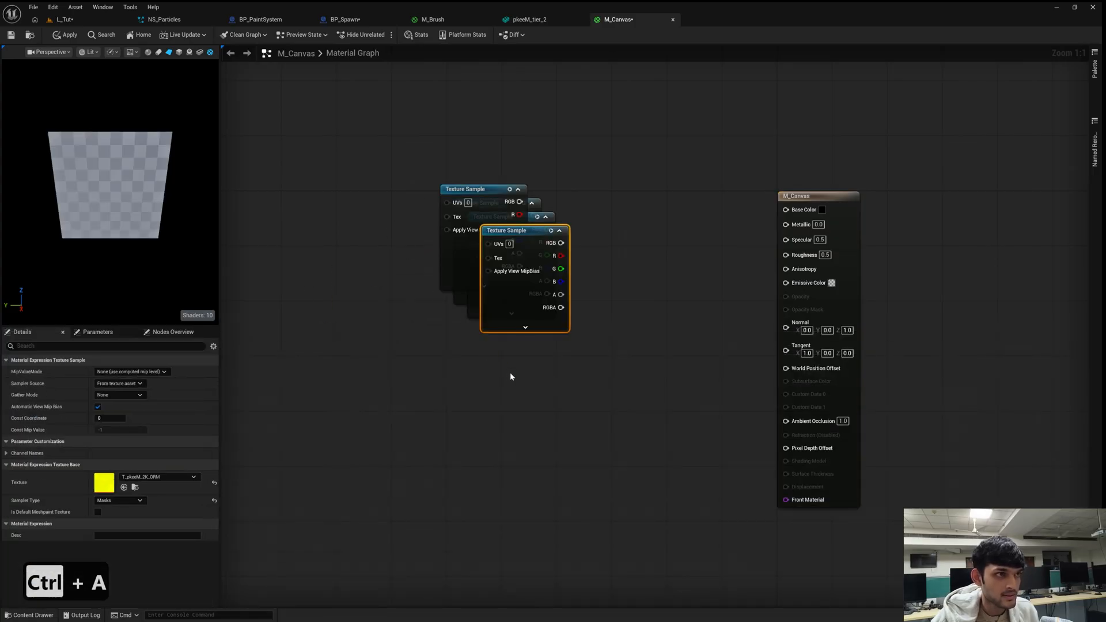
Spread out the texture samples and connect T_pkeeM_2K_B's RGB to Base Color and the normal map's RGB to Normal.
left_click_drag(536, 243, 303, 236)
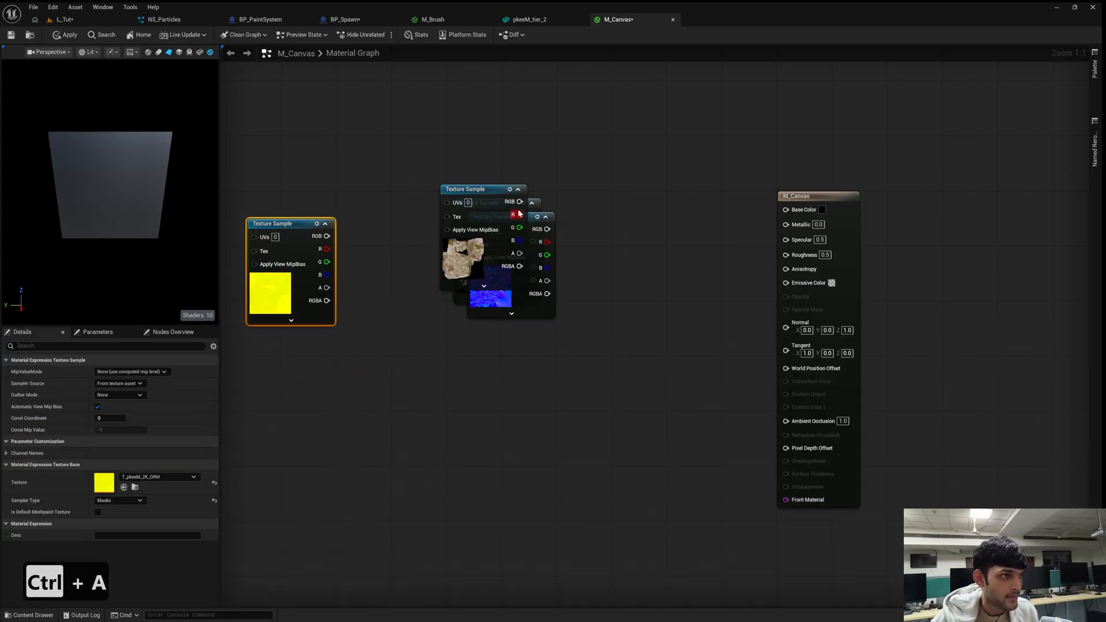
left_click_drag(484, 189, 786, 209)
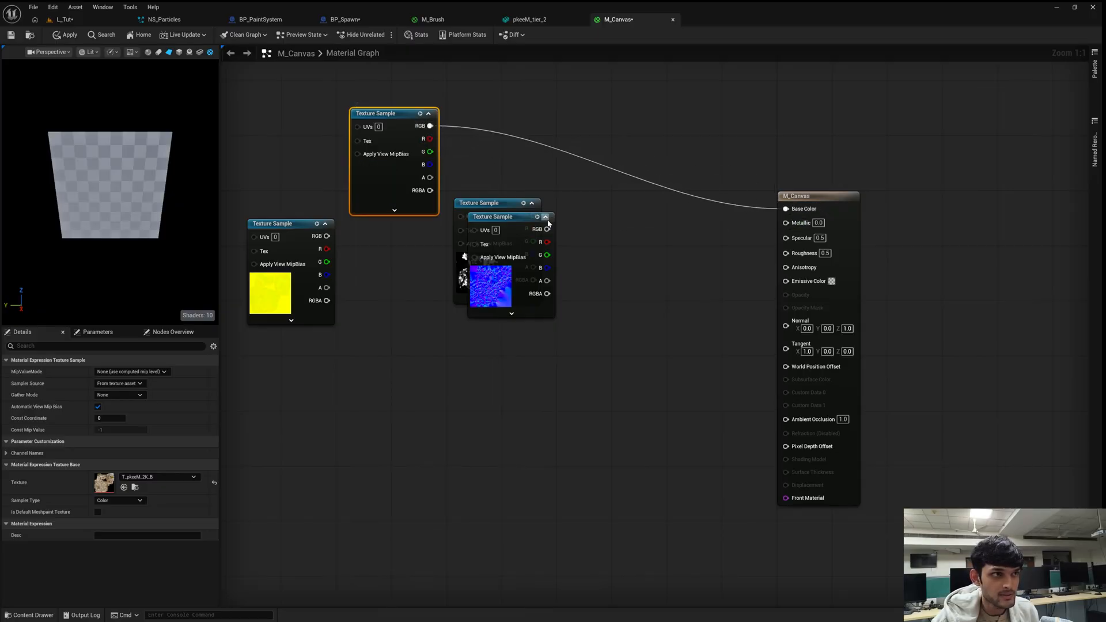
left_click_drag(548, 224, 787, 327)
Move the T_pkeeM_2K_F sample out of the way and connect the green channel of T_pkeeM_2K_ORM to Roughness.
left_click(499, 213)
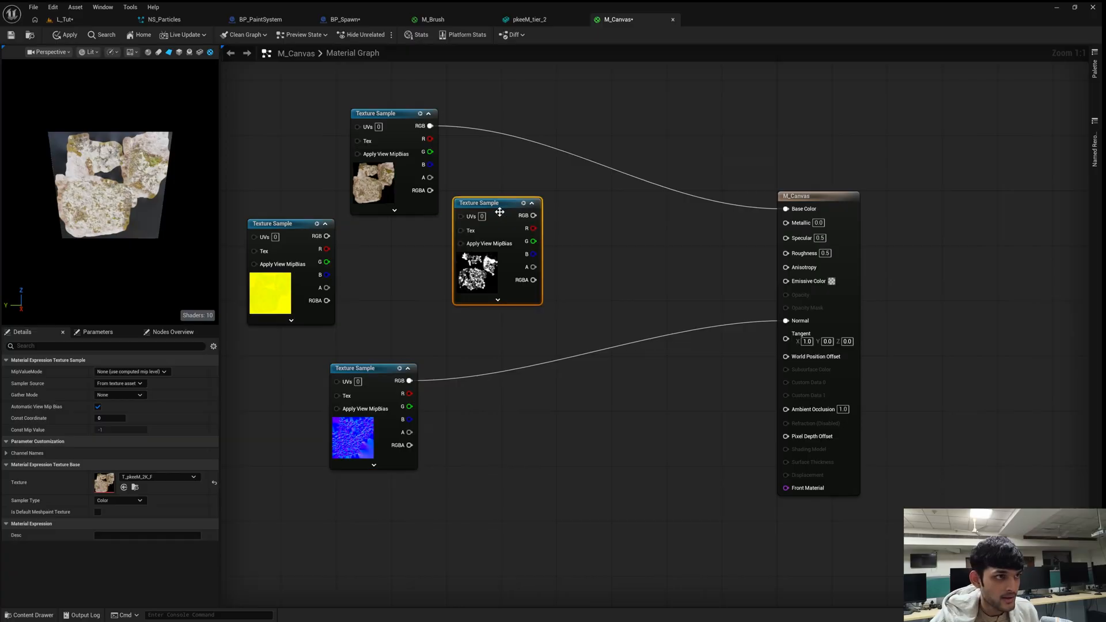
left_click_drag(511, 208, 258, 443)
right_click_drag(458, 283, 494, 360)
left_click_drag(342, 308, 431, 321)
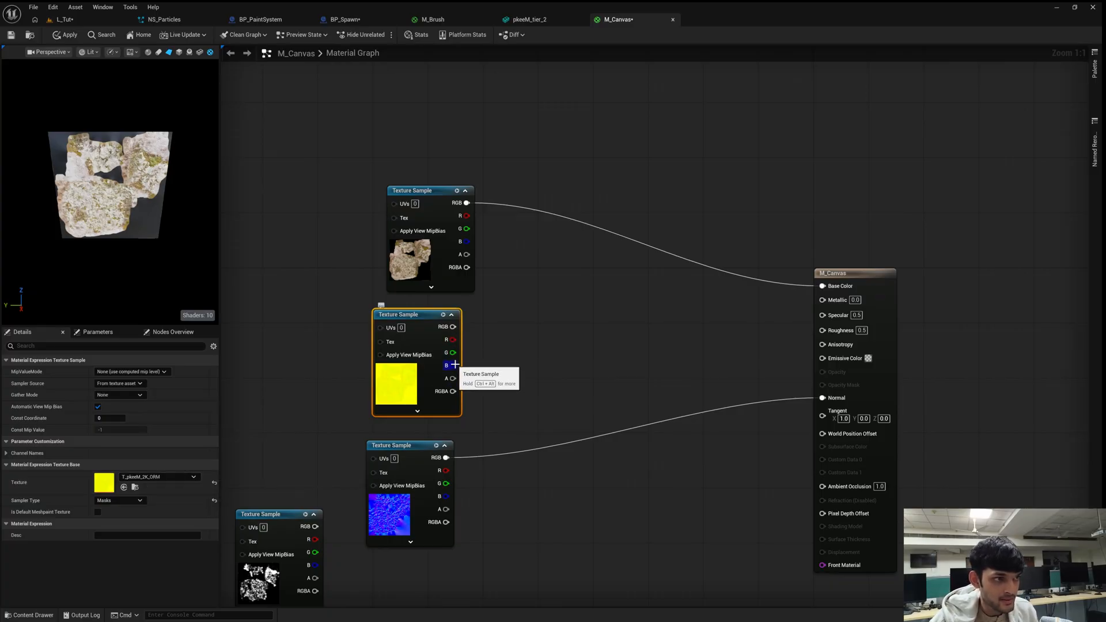
left_click_drag(455, 355, 823, 331)
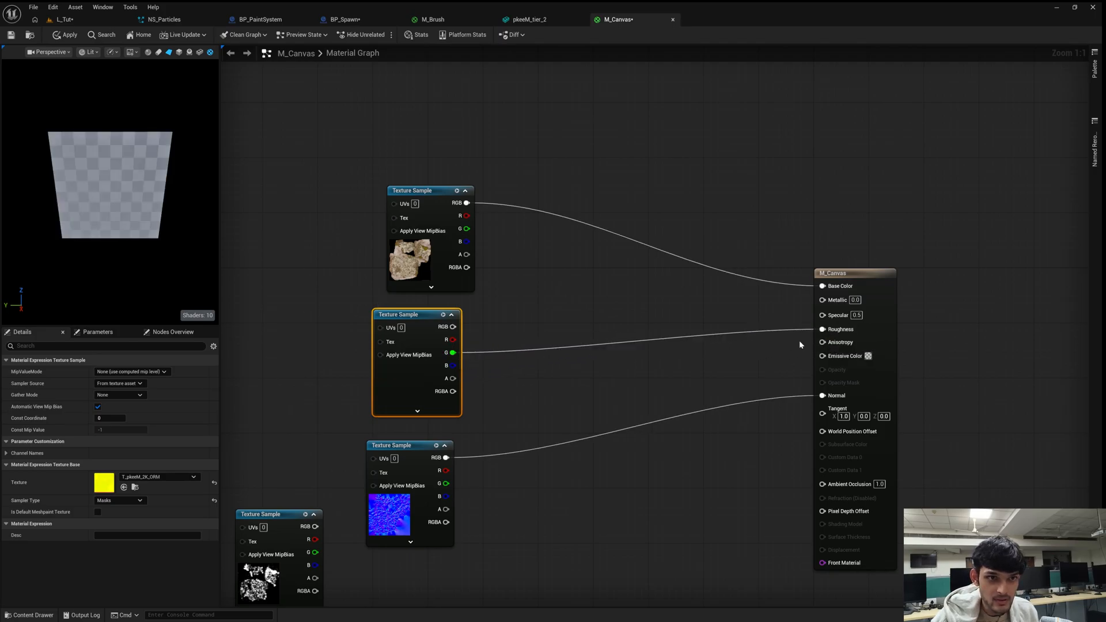
Connect the blue channel of the T_pkeeM_2K_ORM sample to the Metallic input of M_Canvas.
left_click_drag(453, 365, 822, 299)
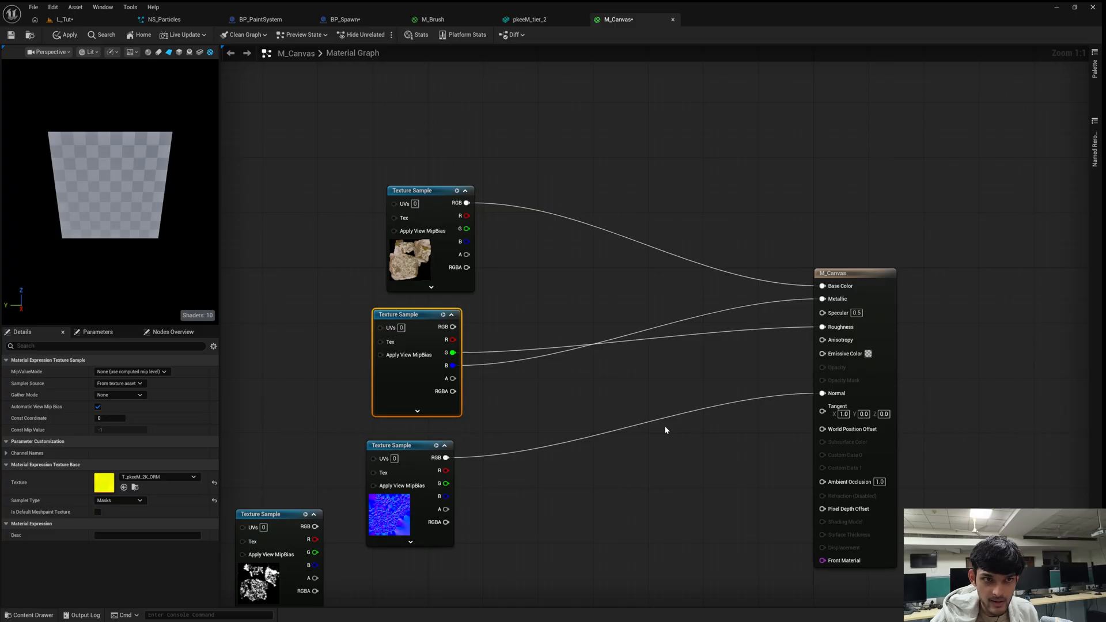
right_click_drag(648, 408, 647, 395)
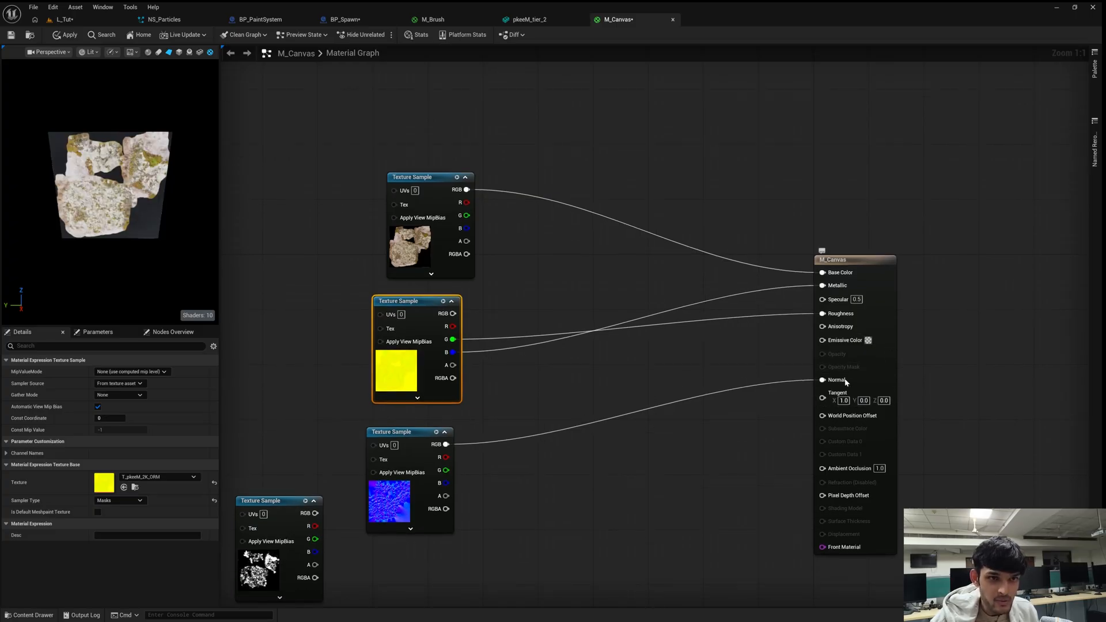
left_click_drag(453, 327, 615, 358)
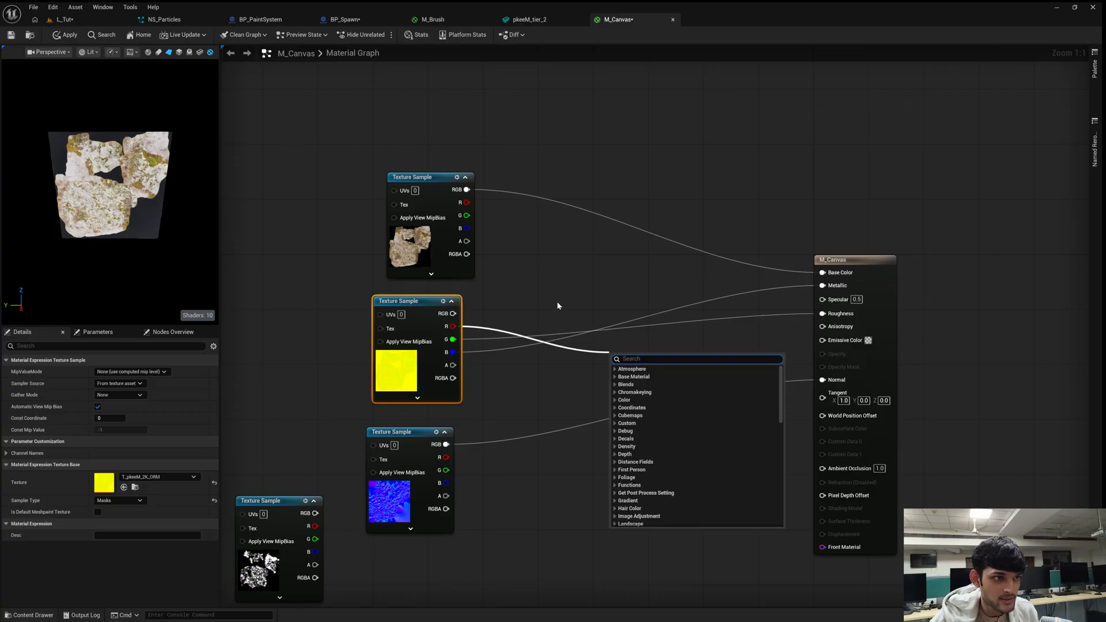
left_click(627, 376)
Add a RuntimeVirtualTextureSample node to the M_Canvas graph and assign RVT_Canvas as its virtual texture.
right_click_drag(634, 376, 624, 346)
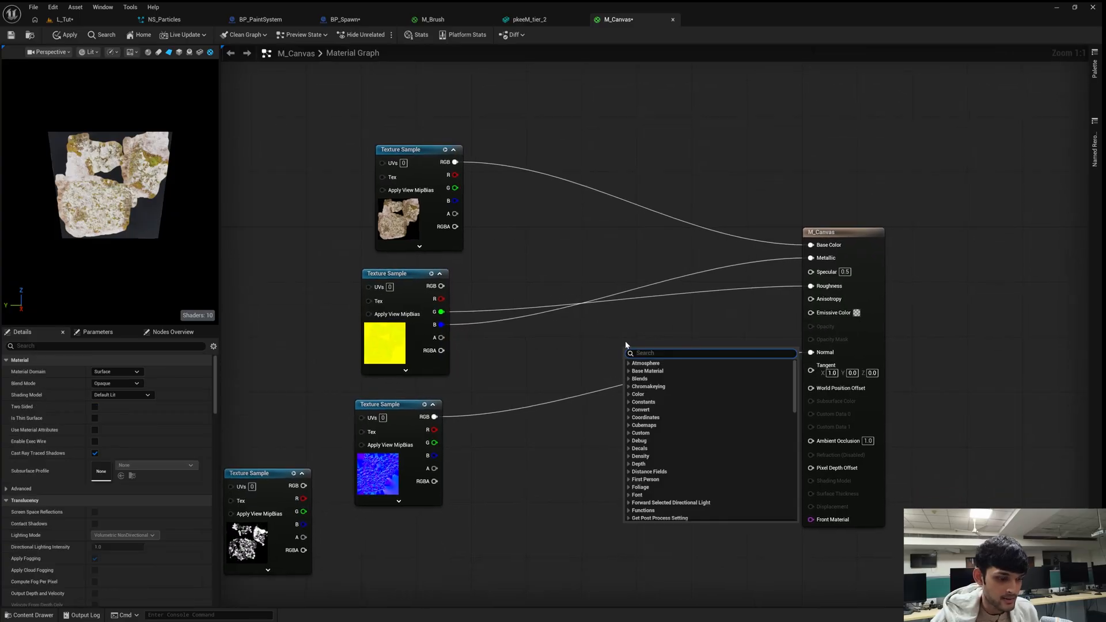
type("runtime vi")
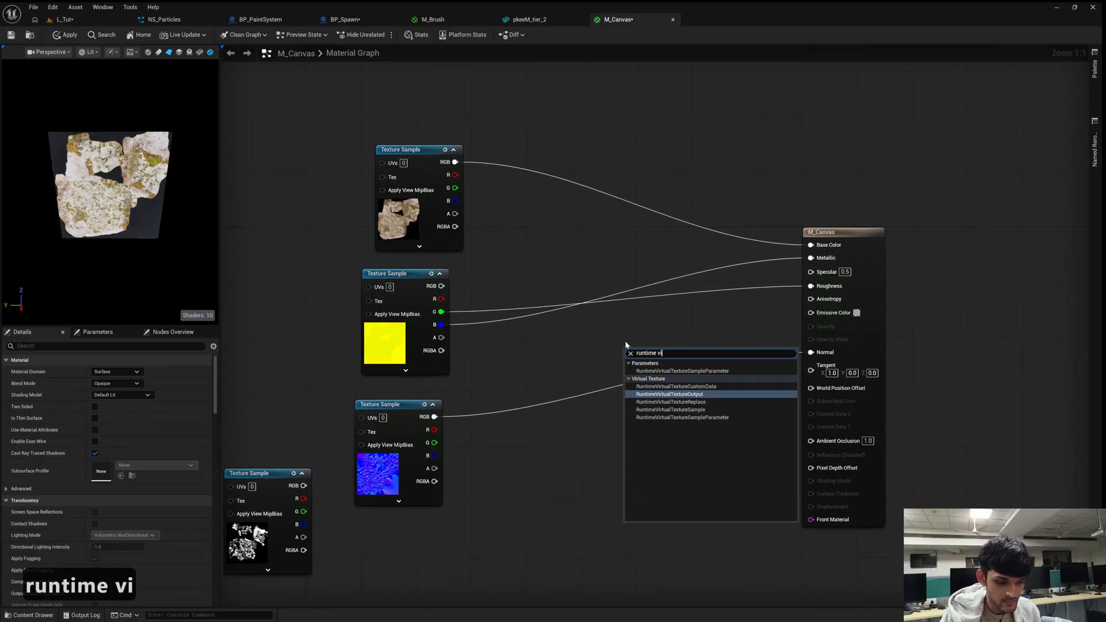
type("rtu")
left_click(662, 410)
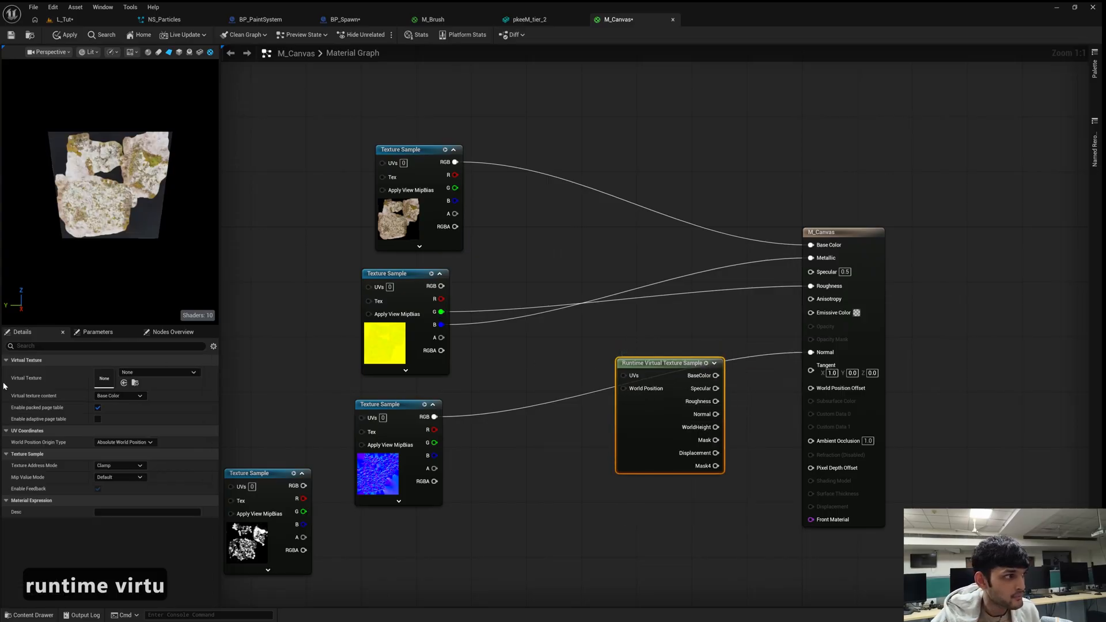
left_click(134, 373)
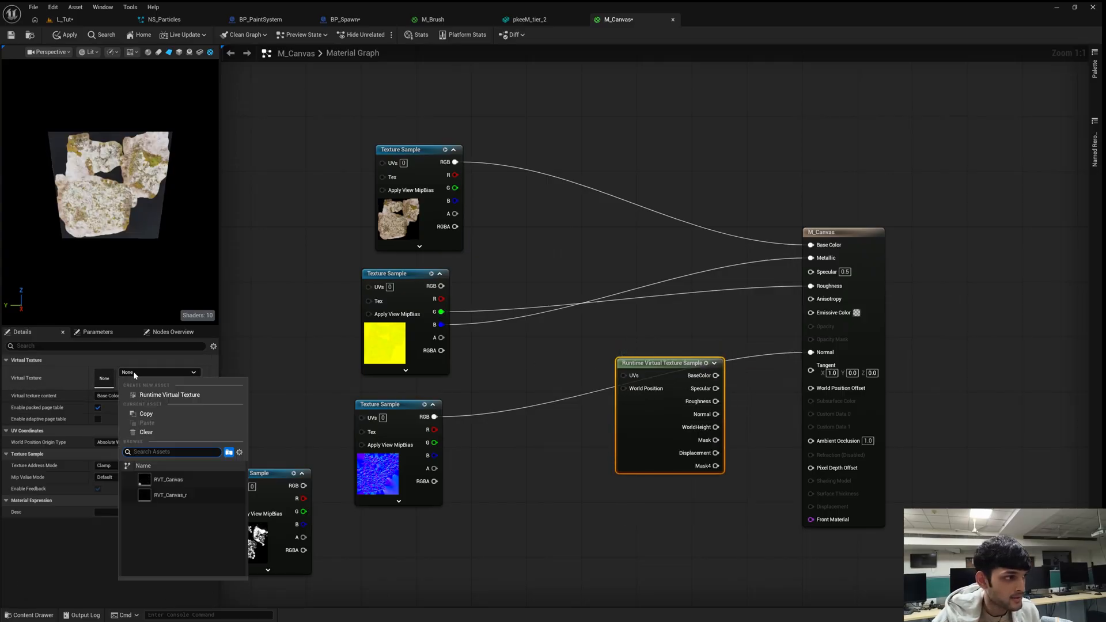
left_click(170, 479)
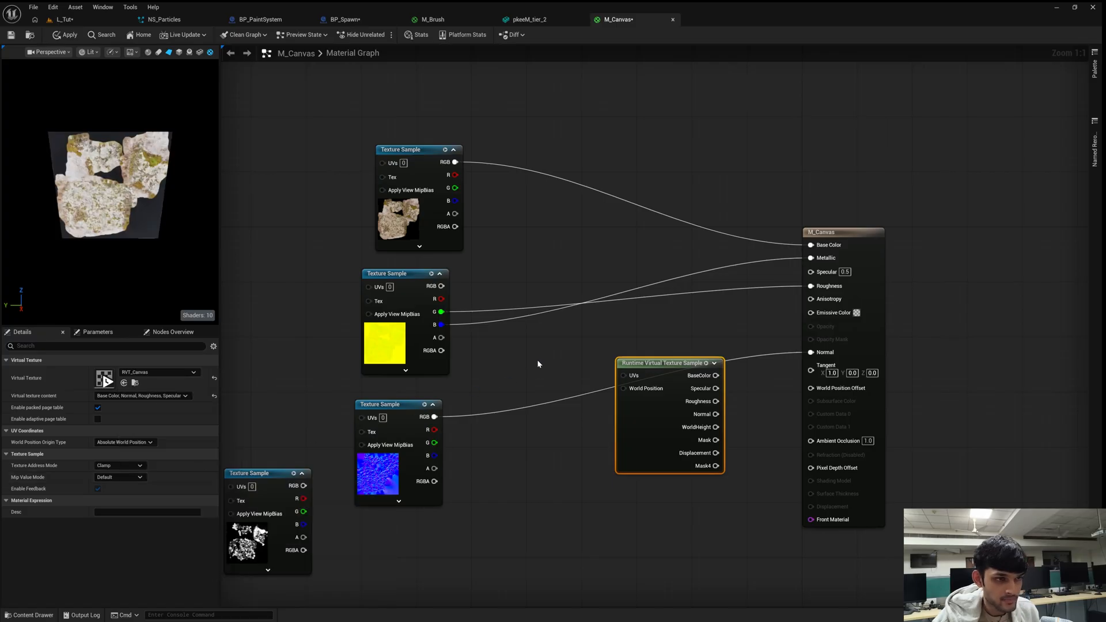
left_click_drag(688, 364, 640, 364)
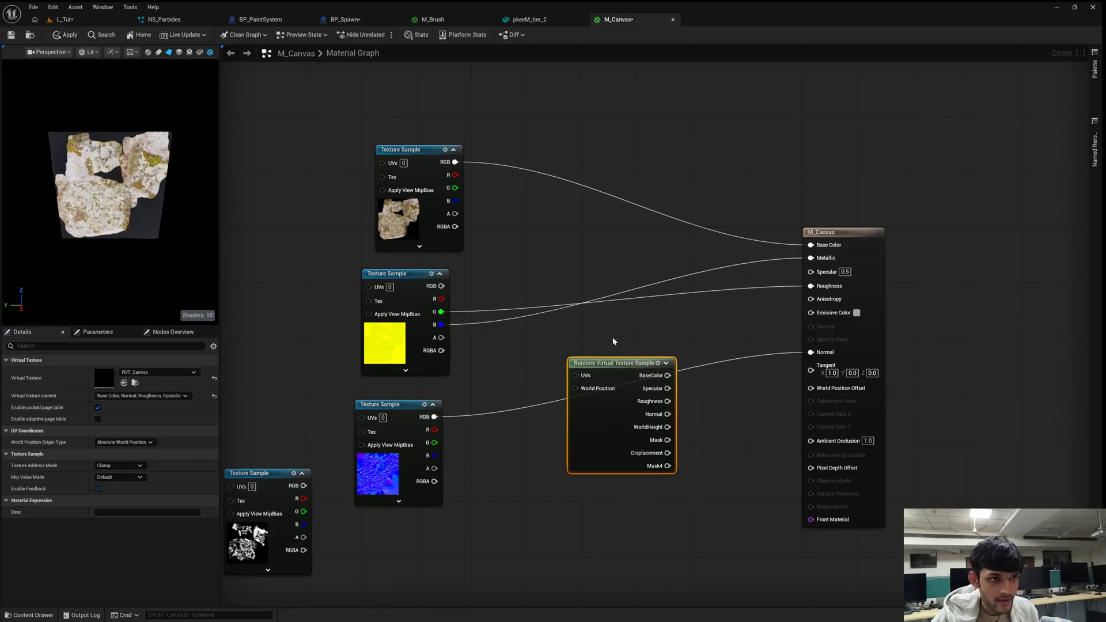
Combine the rock color RGB with the virtual texture's BaseColor in an Add node feeding Base Color, and apply and save the material.
left_click_drag(455, 162, 580, 173)
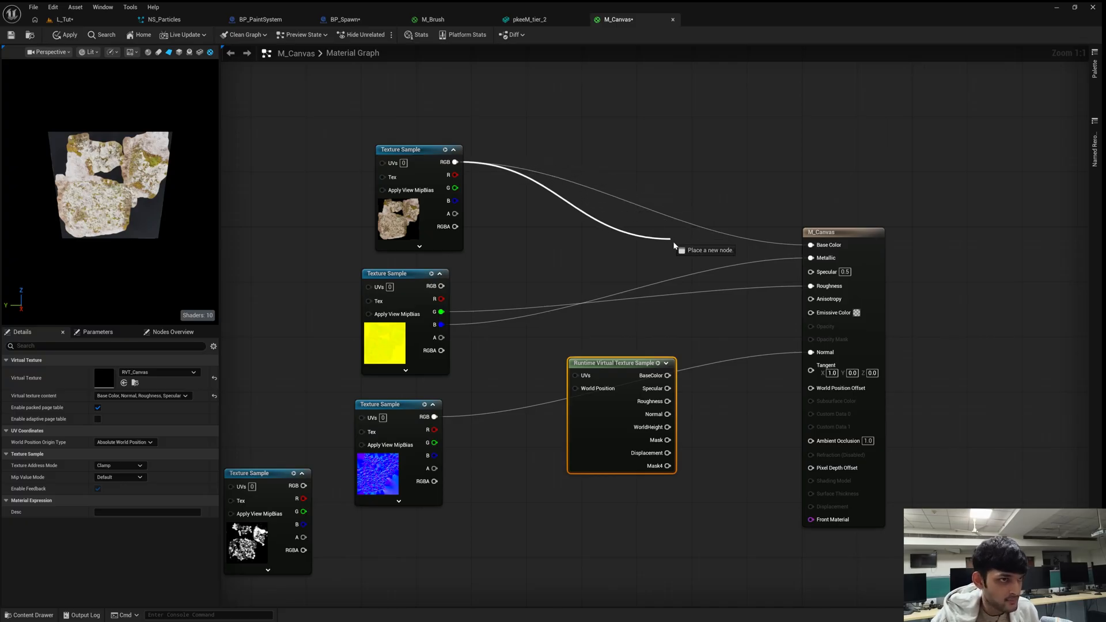
left_click_drag(674, 246, 681, 254)
key("a")
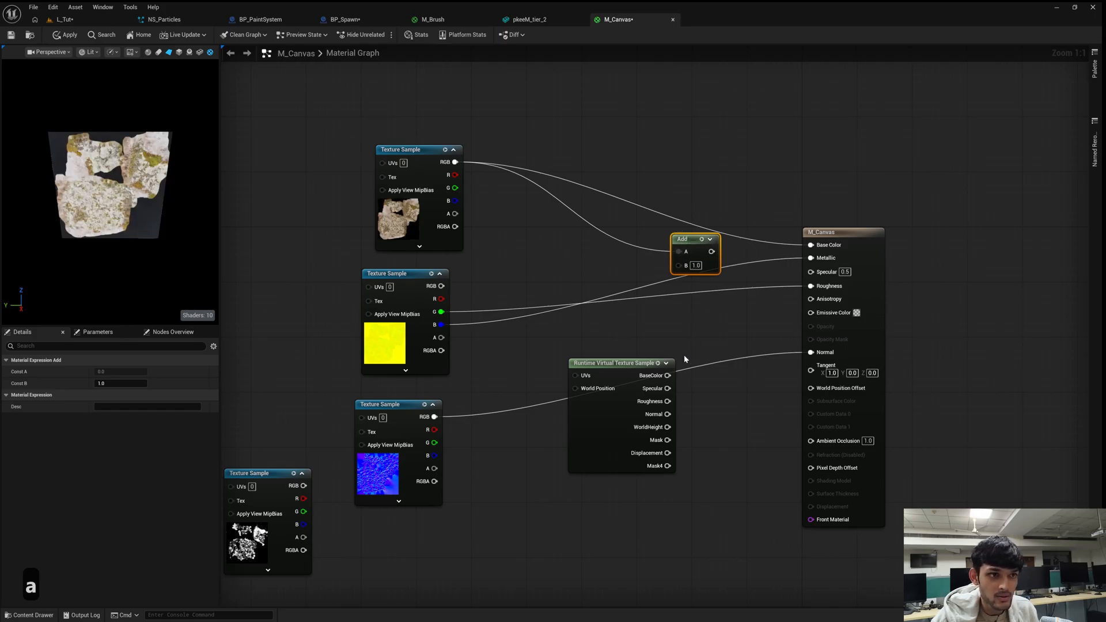
left_click_drag(667, 376, 804, 247)
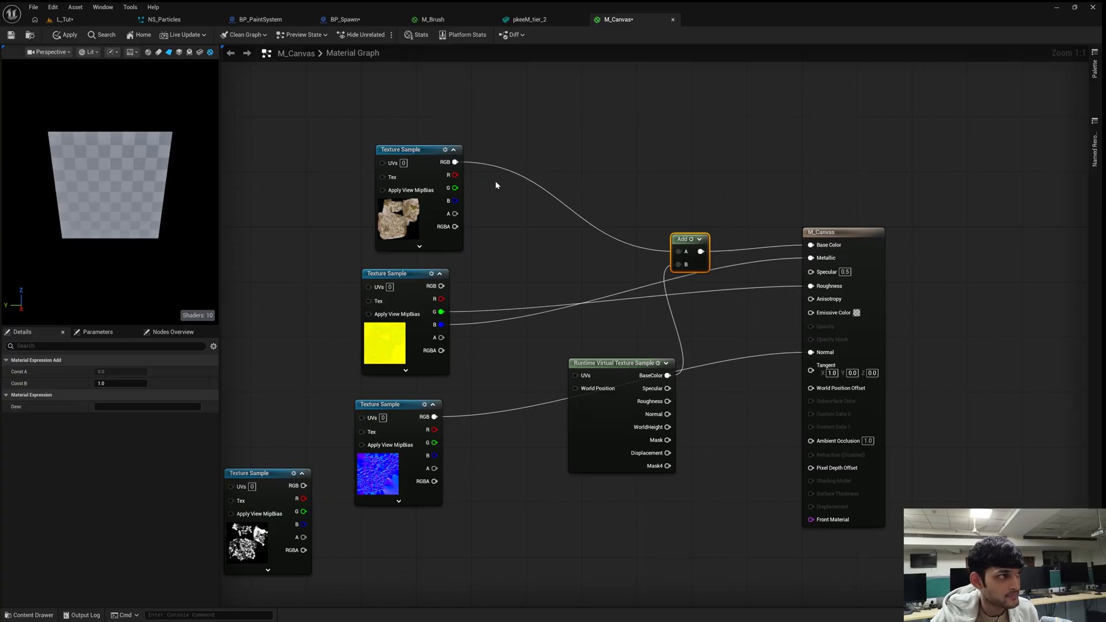
left_click(56, 37)
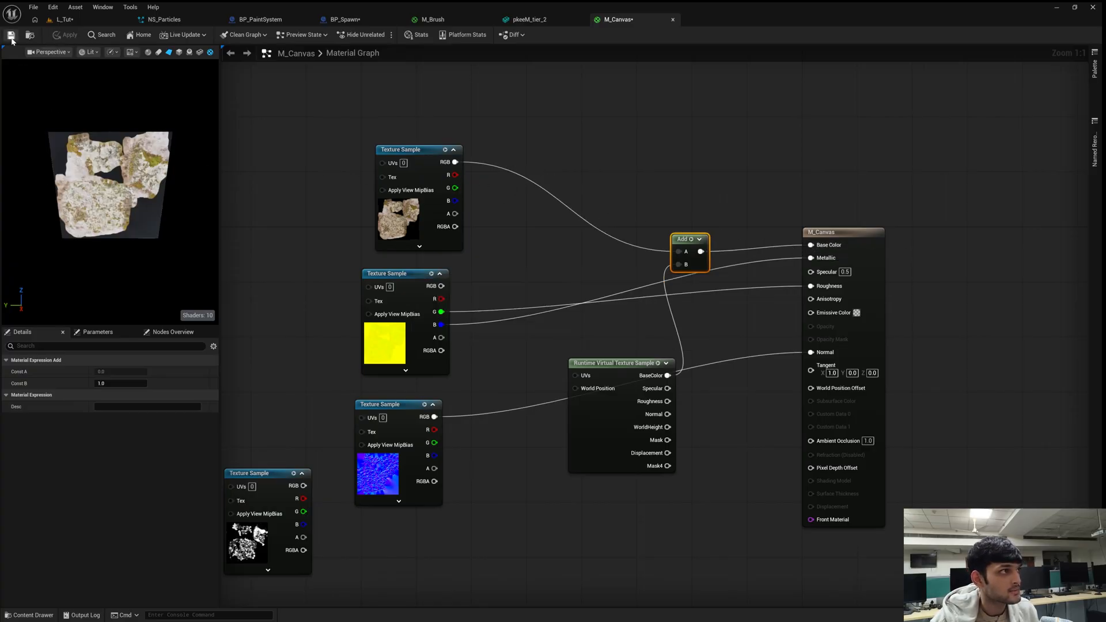
In BP_PaintSystem, set the rock StaticMesh's Element 0 material to M_Canvas and check the mesh in the viewport.
left_click(260, 20)
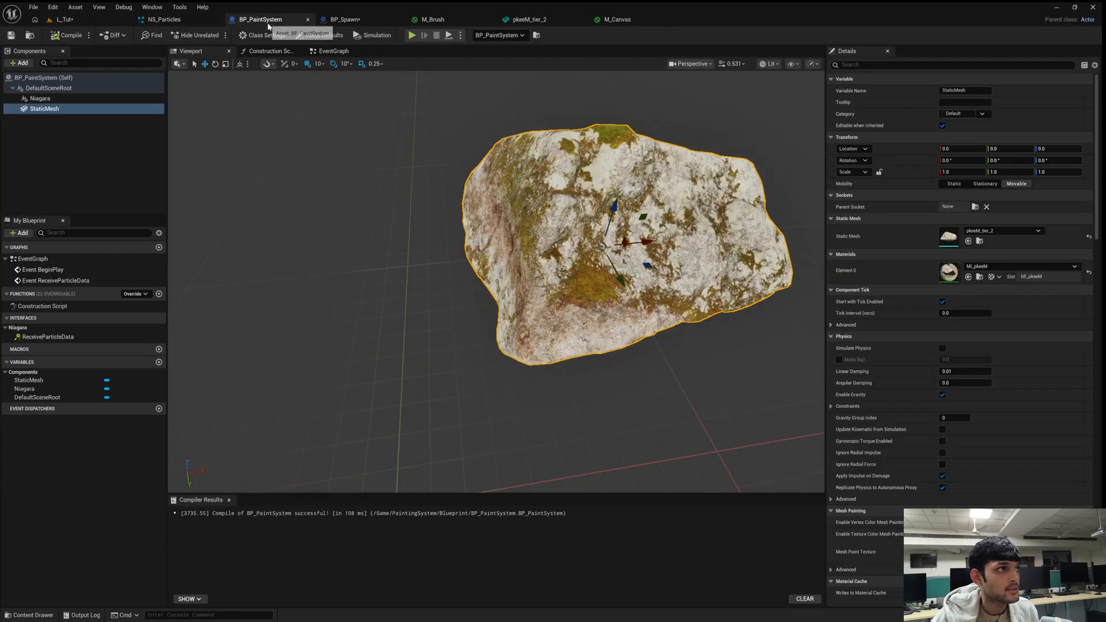
left_click(984, 267)
type("ca")
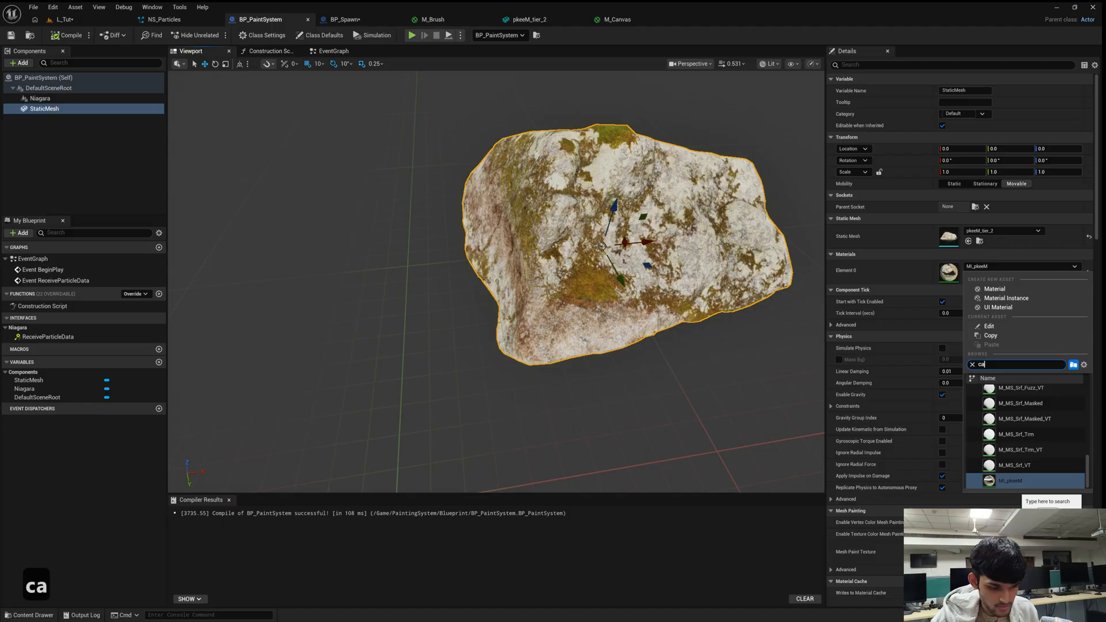
type("nvas")
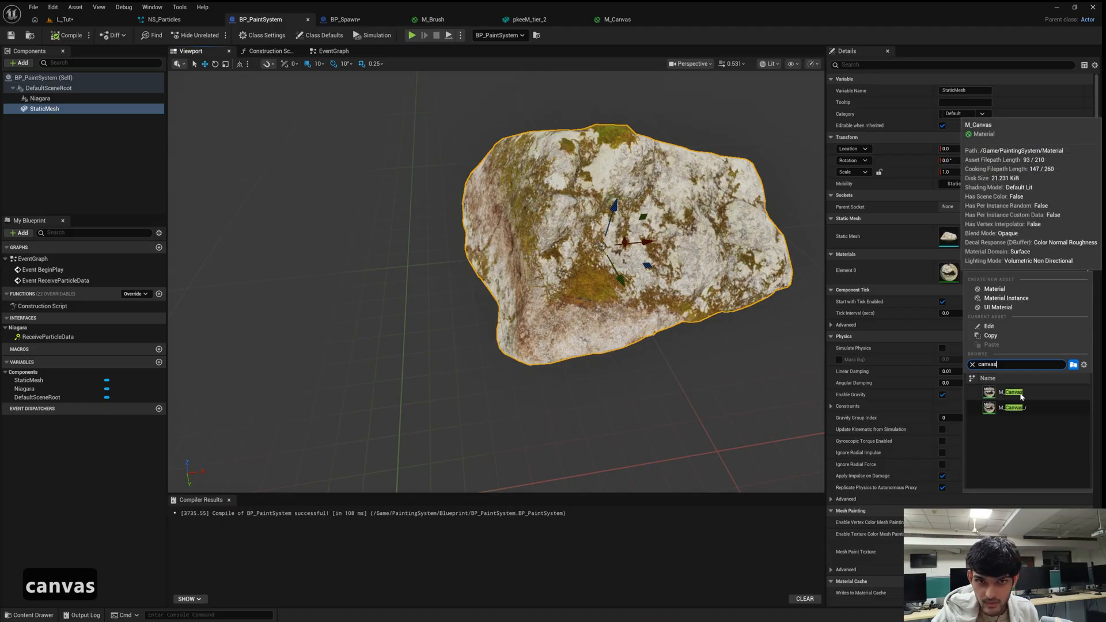
left_click(1014, 392)
right_click_drag(595, 242, 619, 216)
key("s")
key("e")
key("w")
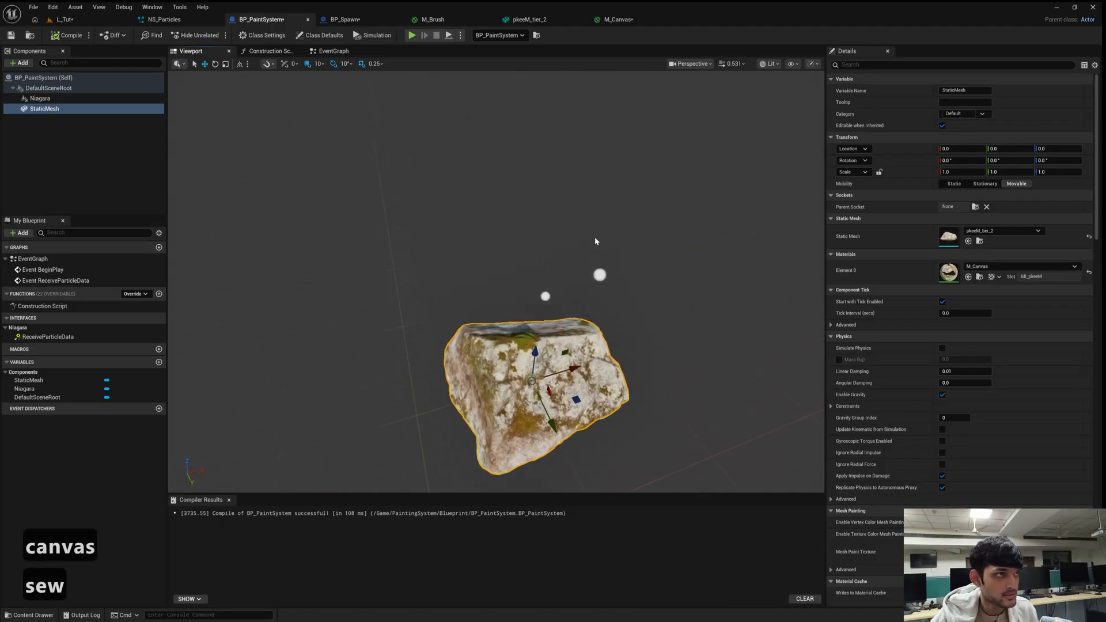
In BP_Spawn, disable Evaluate World Position Offset and World Position Offset Writes Velocity on the Plane component.
left_click(346, 20)
right_click_drag(544, 271, 606, 312)
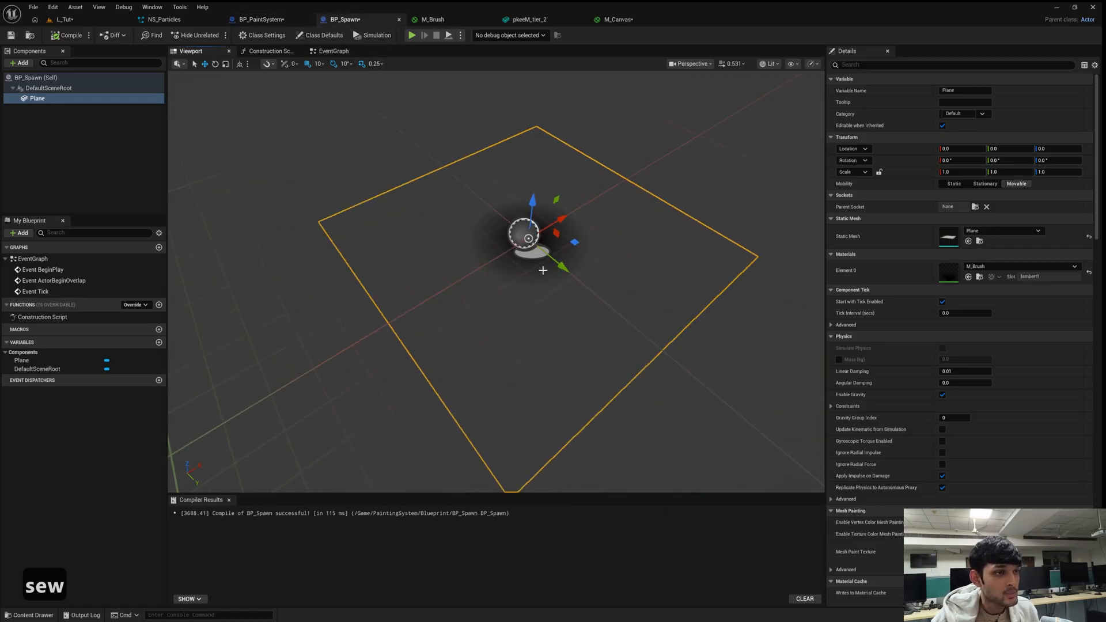
key("s")
right_click_drag(542, 270, 550, 263)
key("w")
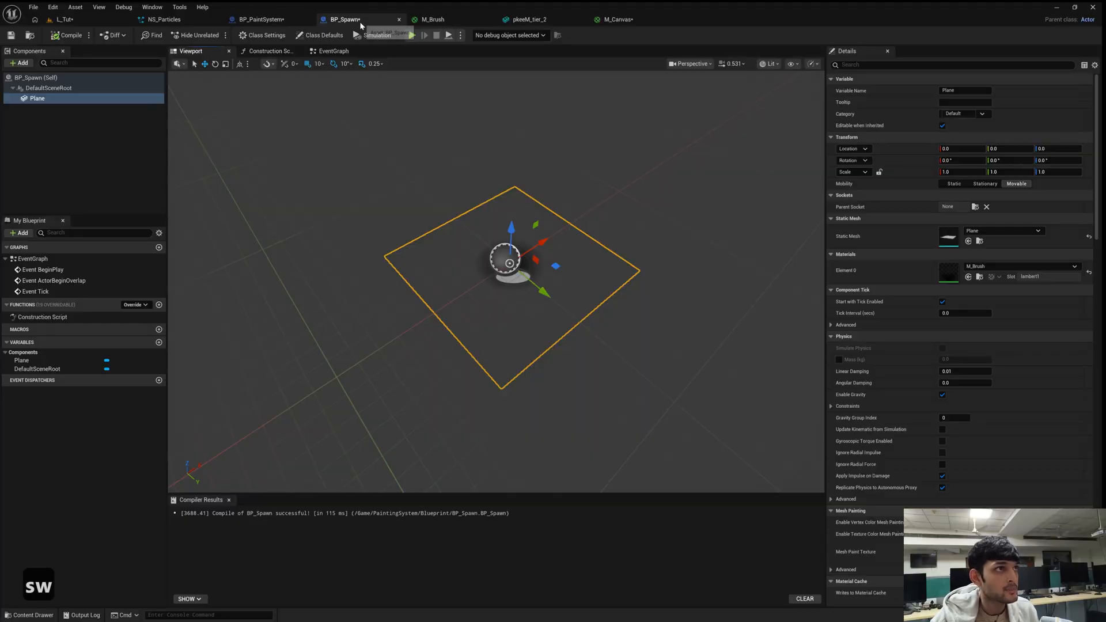
left_click(91, 100)
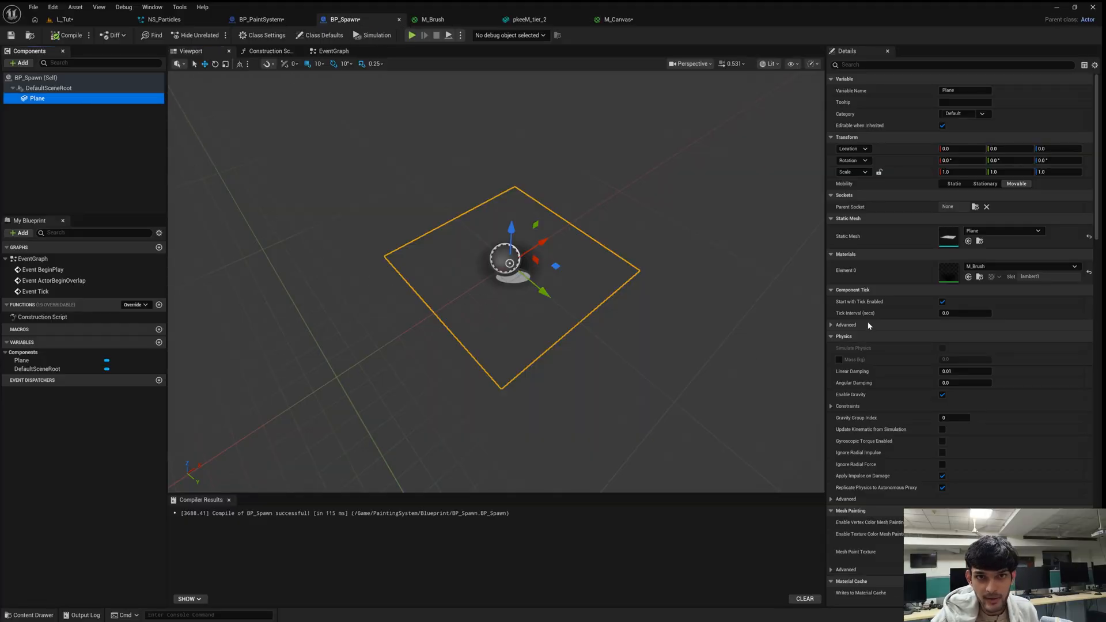
scroll(870, 321, "down", 10)
scroll(875, 318, "down", 5)
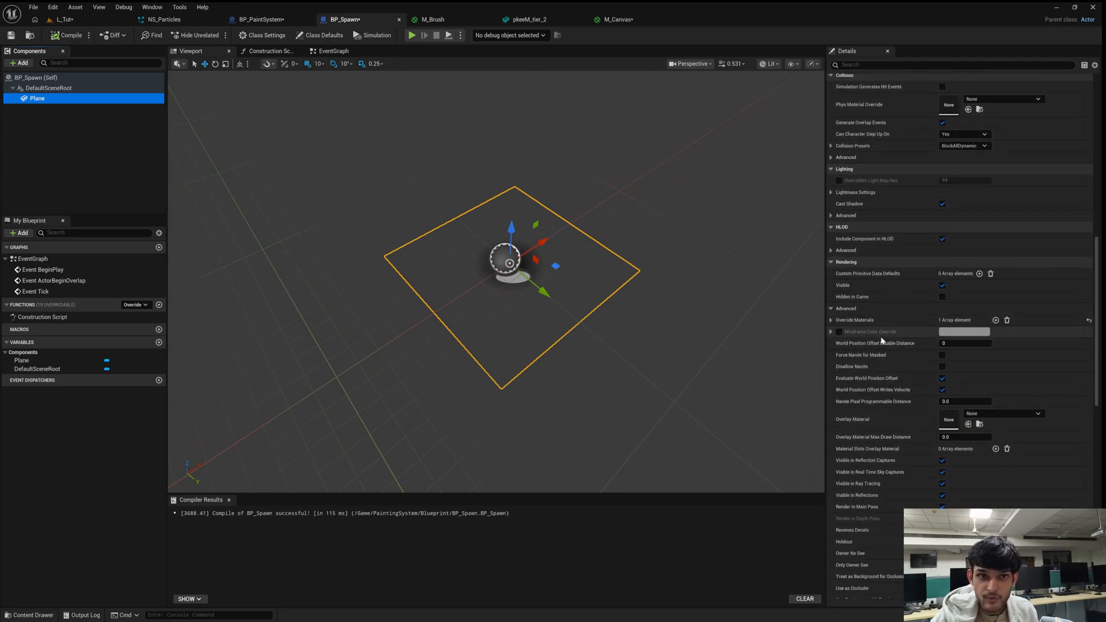
scroll(884, 344, "down", 2)
scroll(885, 340, "down", 1)
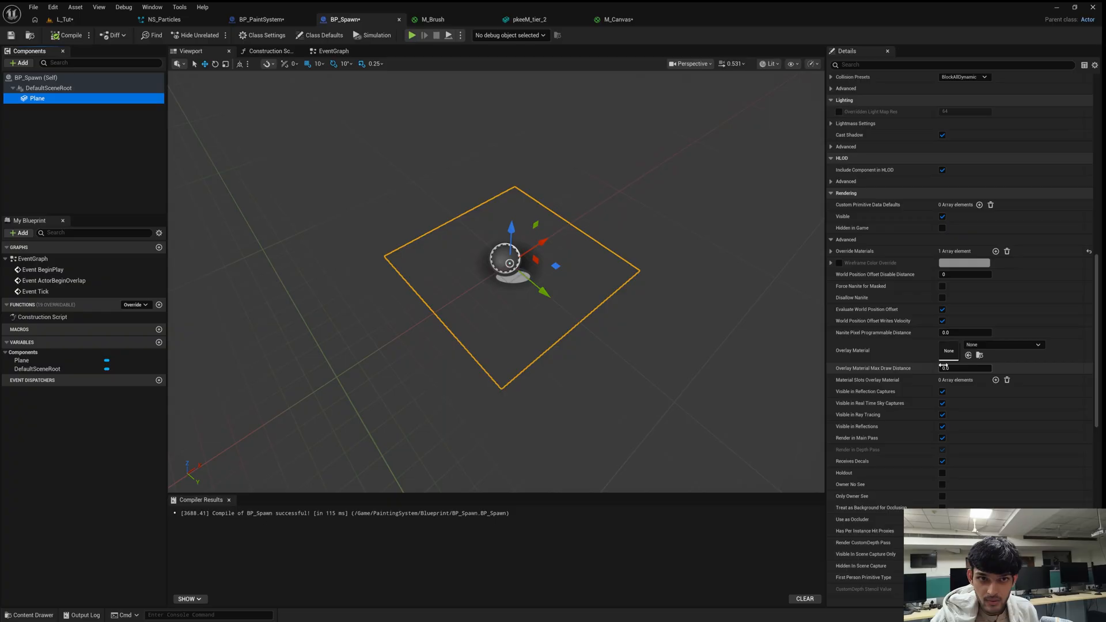
left_click(942, 310)
left_click(943, 321)
scroll(943, 324, "down", 1)
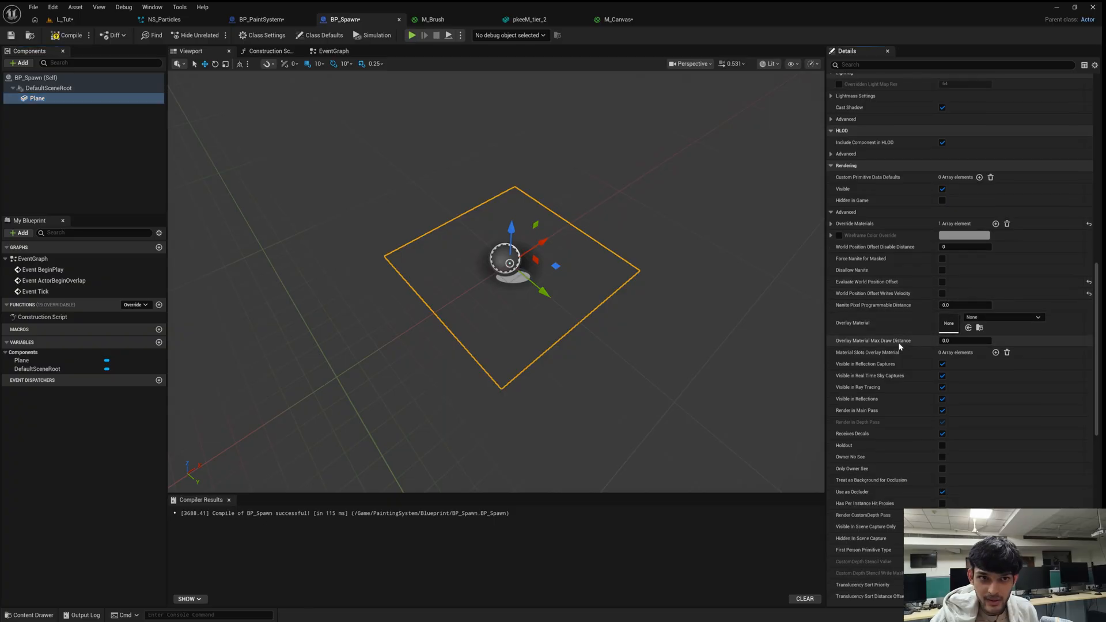
Turn off the plane's visibility in reflection captures, real-time sky captures, ray tracing and reflections, and disable Render in Main Pass.
left_click(942, 364)
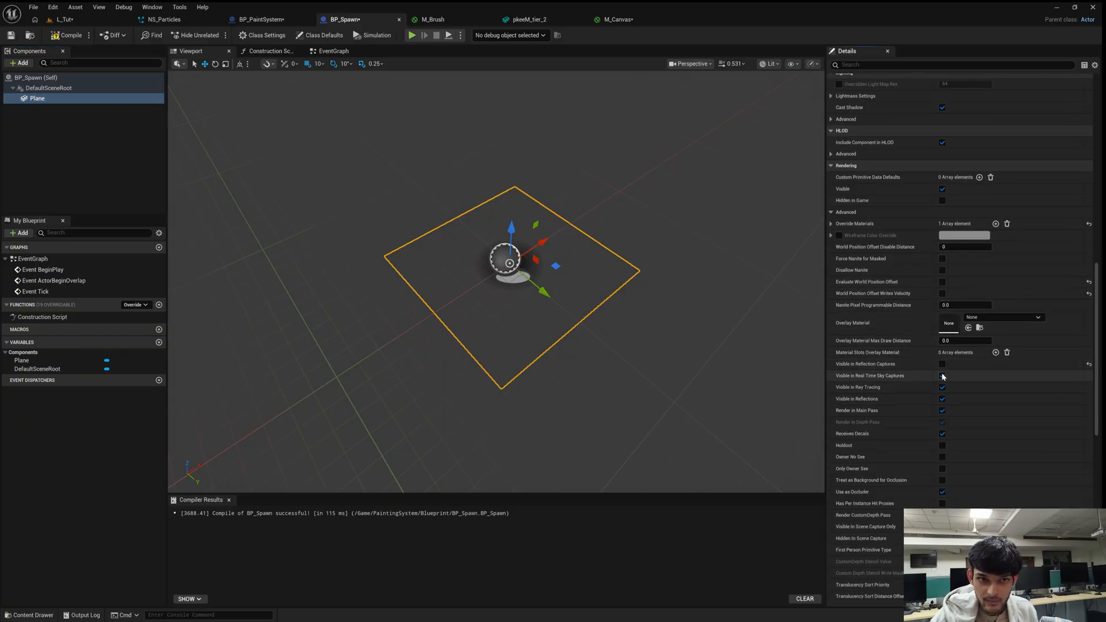
left_click(942, 376)
left_click(943, 399)
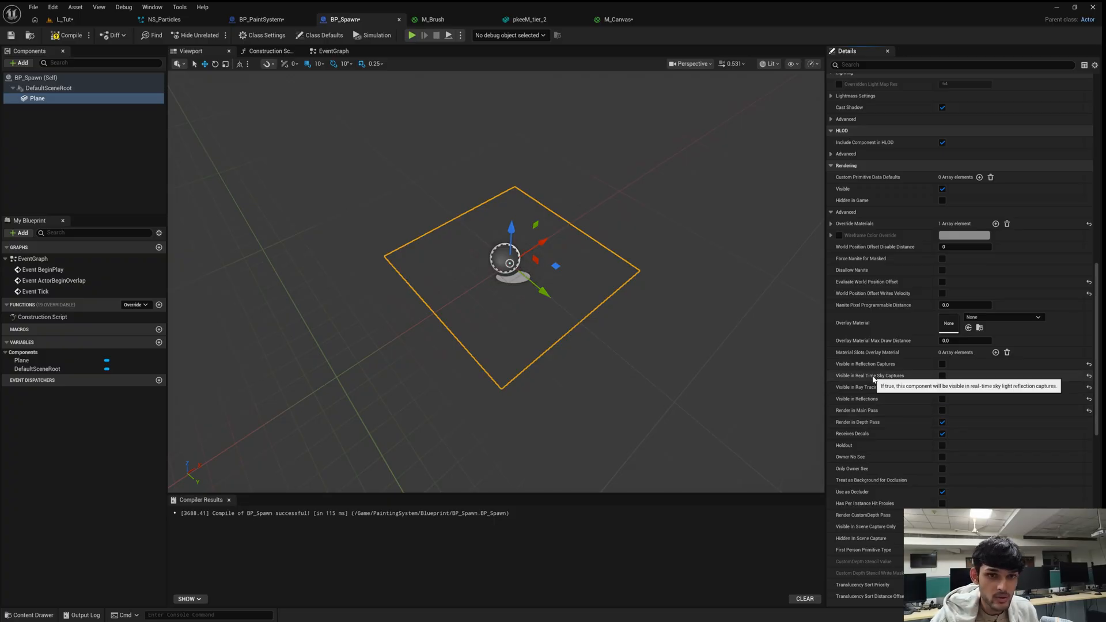
Disable Render in Depth Pass, Receives Decals and Use as Occluder for the plane.
left_click(942, 422)
left_click(943, 434)
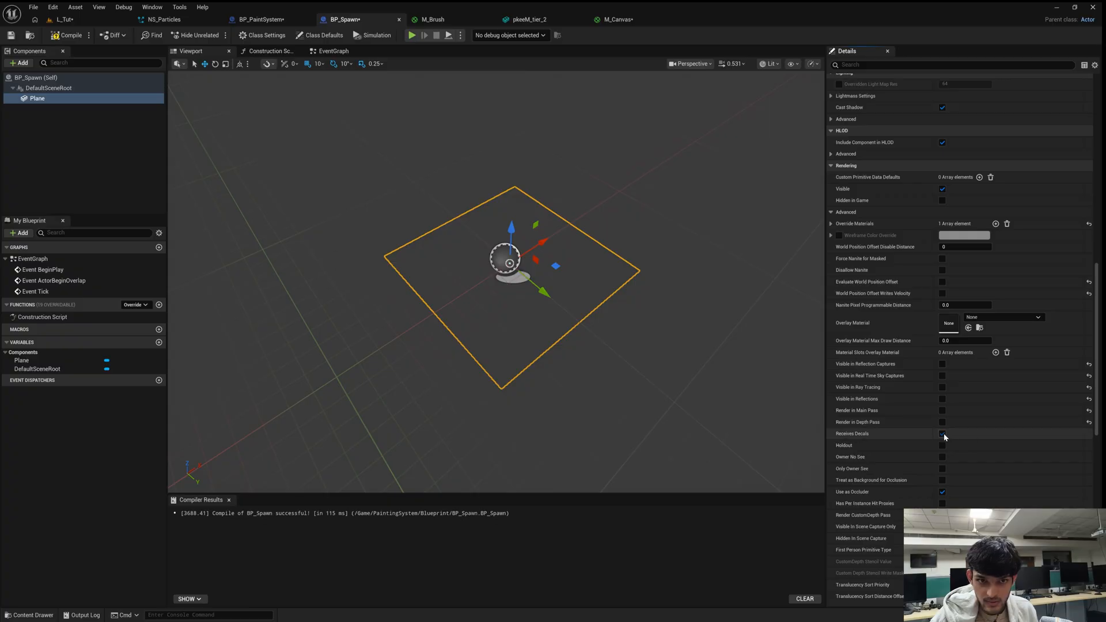
left_click(943, 492)
Add one Draw in Virtual Textures entry to the plane and assign RVT_Canvas to it.
scroll(926, 449, "down", 4)
scroll(925, 448, "down", 2)
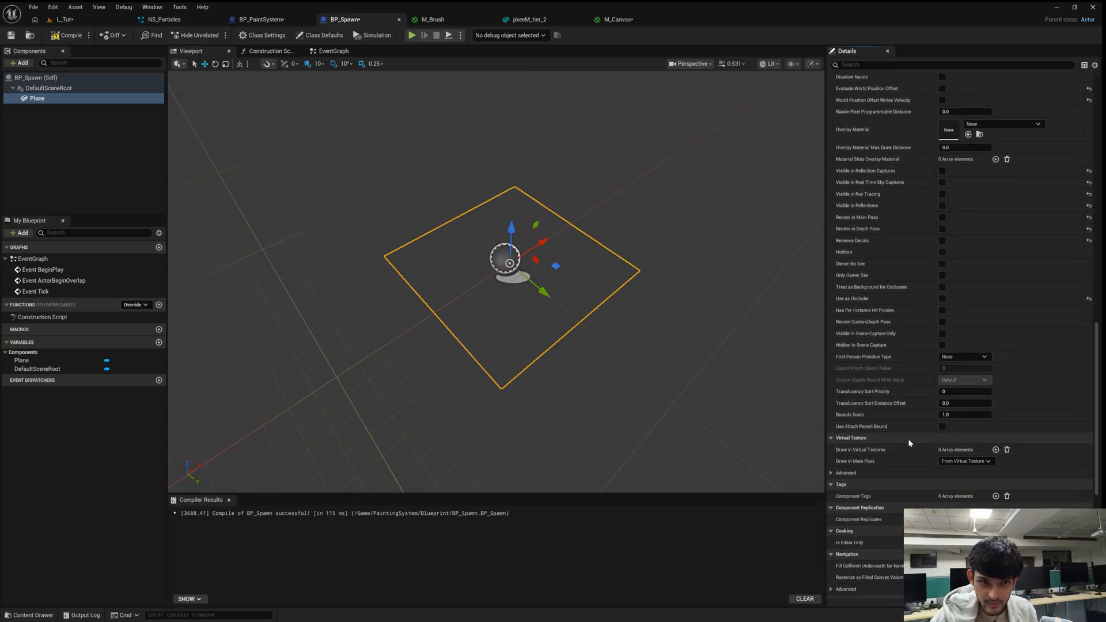
left_click(996, 450)
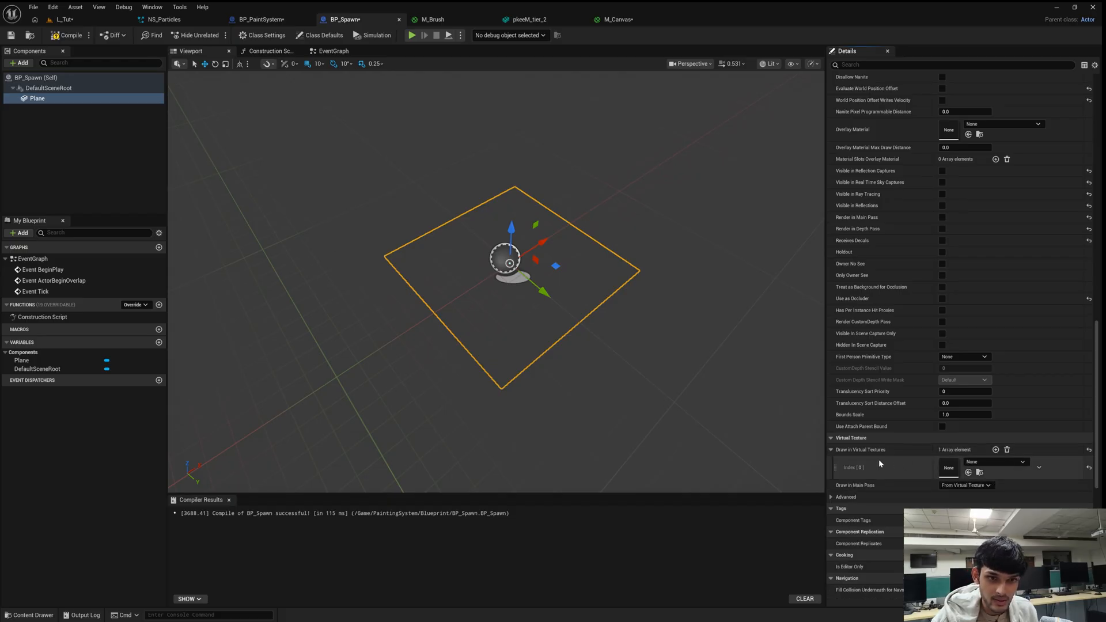
left_click(1010, 461)
left_click(1013, 356)
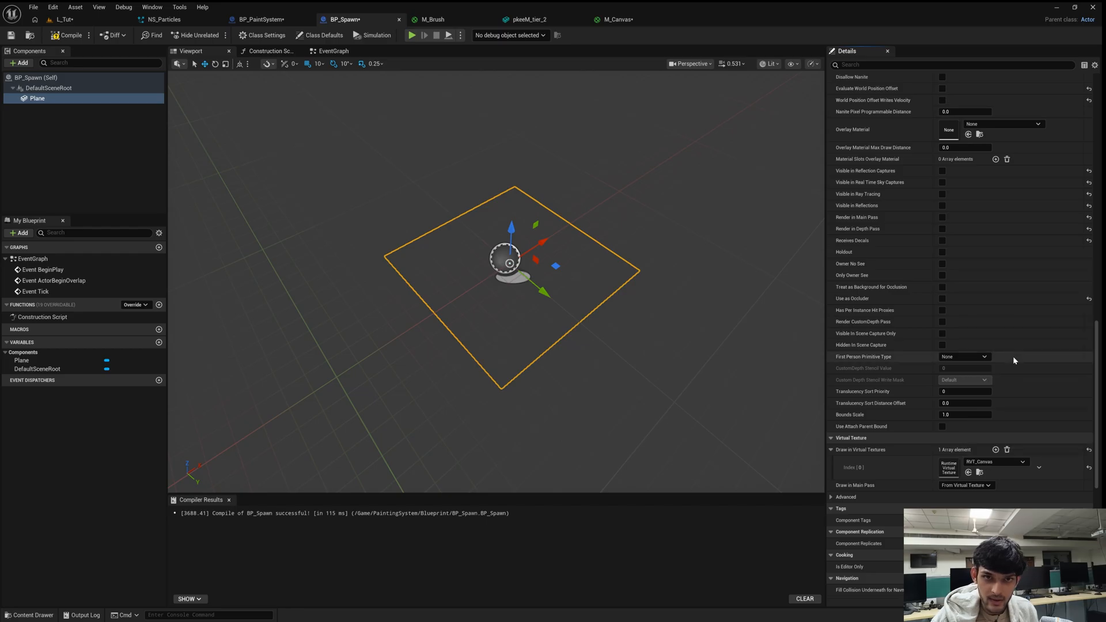
Turn off Generate Overlap Events for the plane and set its collision preset to NoCollision.
scroll(922, 430, "up", 8)
scroll(918, 427, "up", 8)
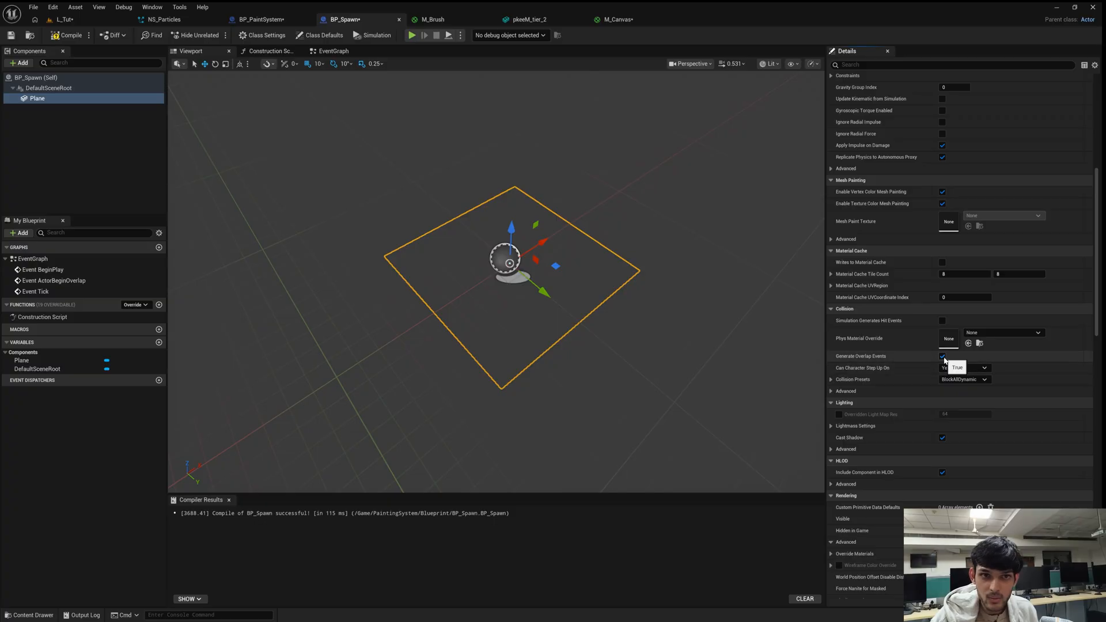
left_click(942, 357)
left_click(959, 379)
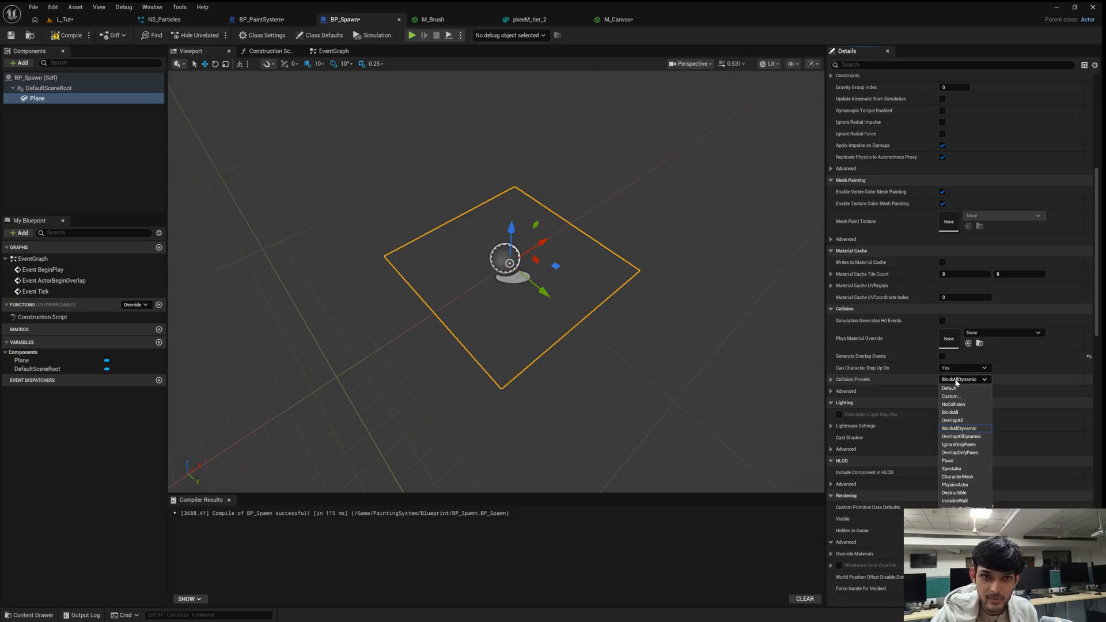
left_click(954, 405)
Turn off Cast Shadow, Affect Dynamic Indirect Lighting and Affect Distance Field Lighting for the plane.
scroll(893, 384, "up", 2)
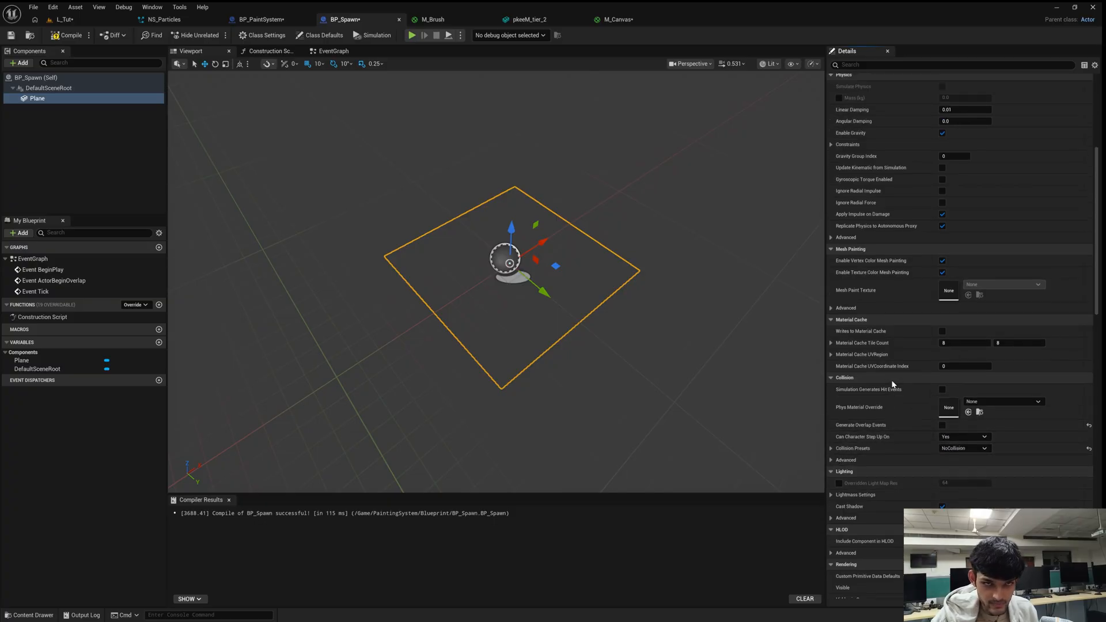
scroll(916, 378, "up", 1)
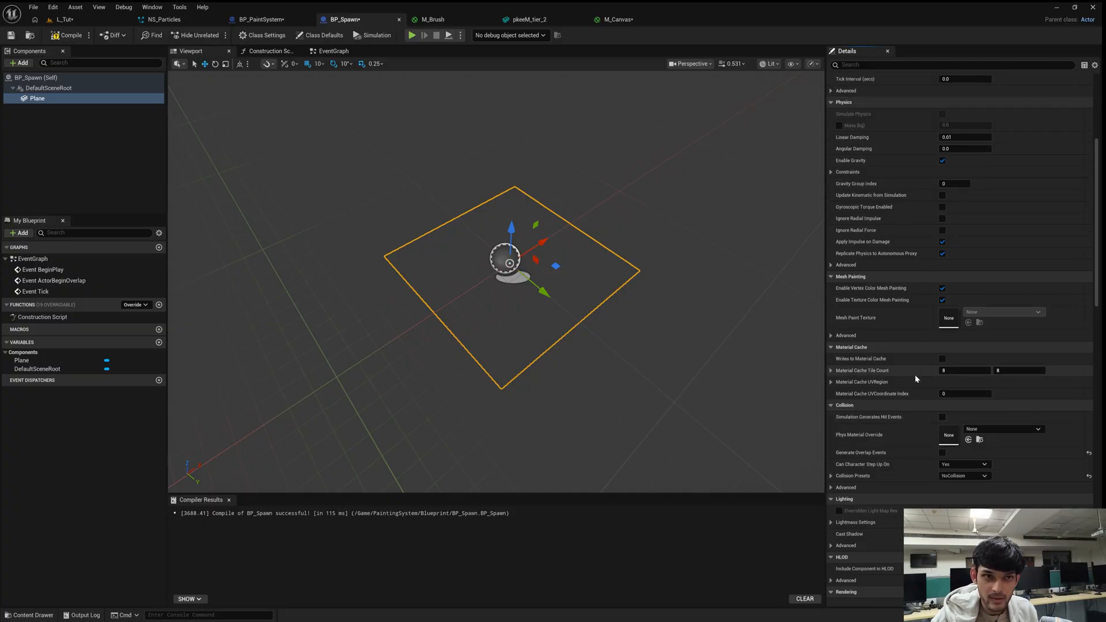
scroll(915, 379, "down", 3)
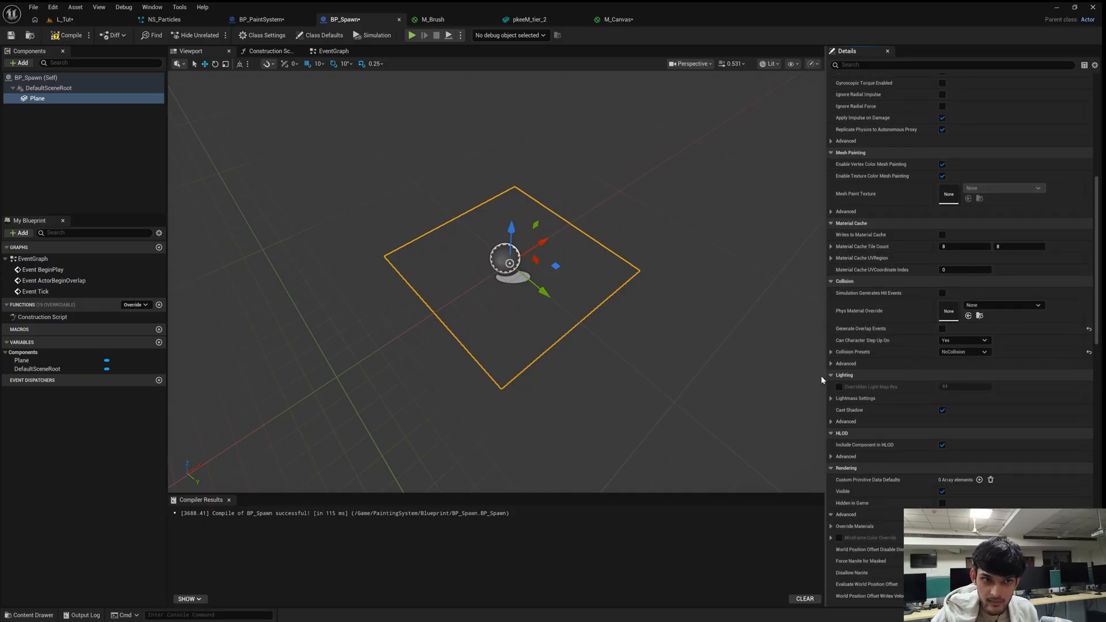
left_click(846, 421)
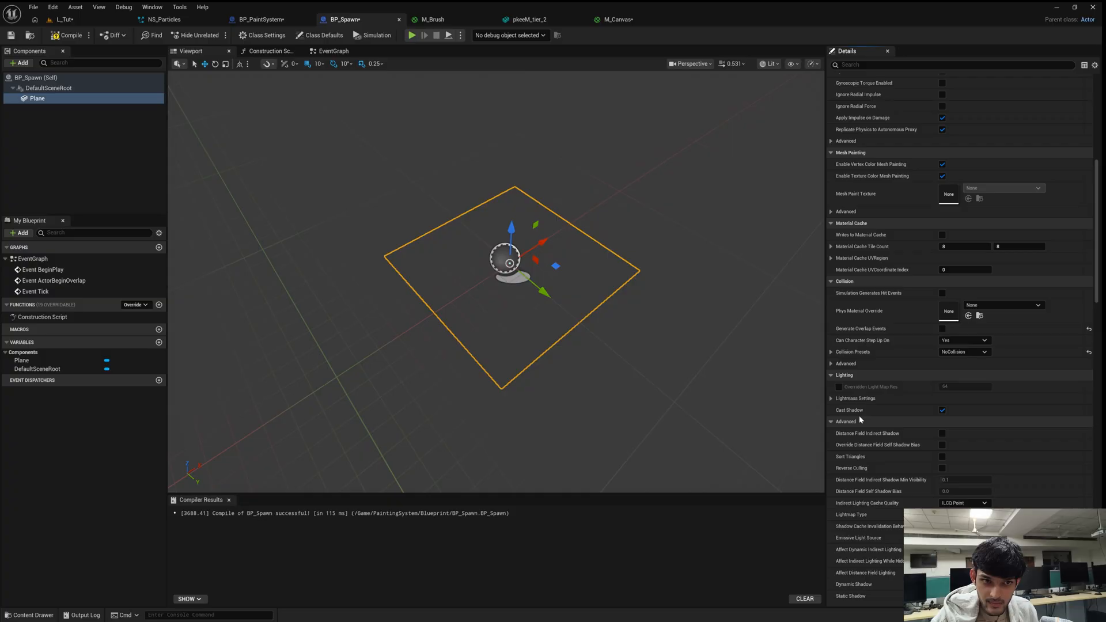
scroll(912, 405, "down", 2)
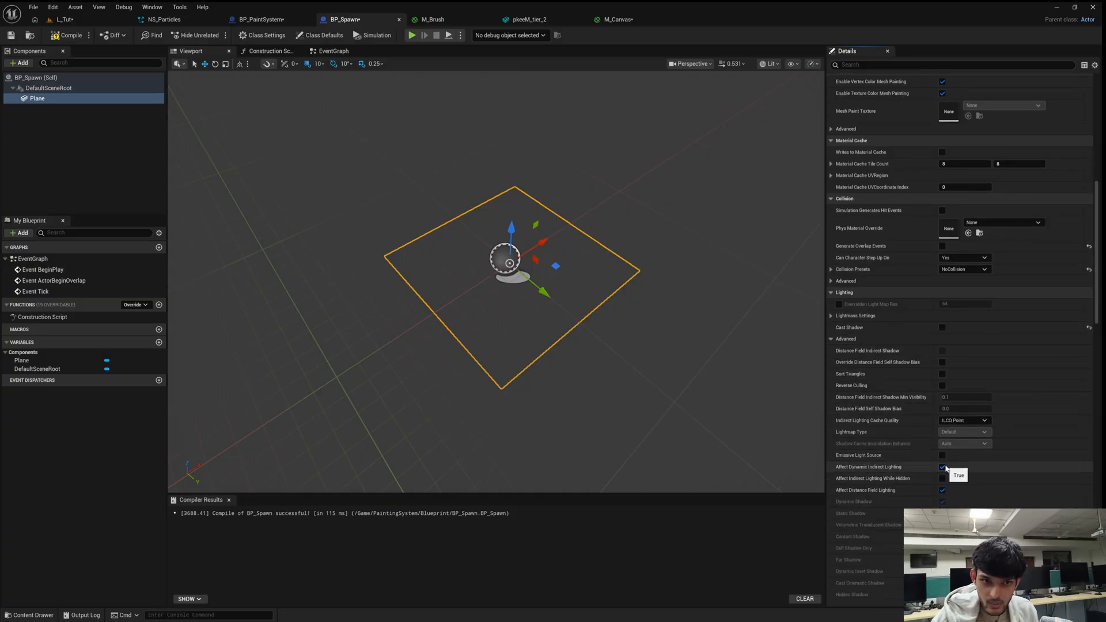
left_click(942, 490)
scroll(931, 459, "down", 2)
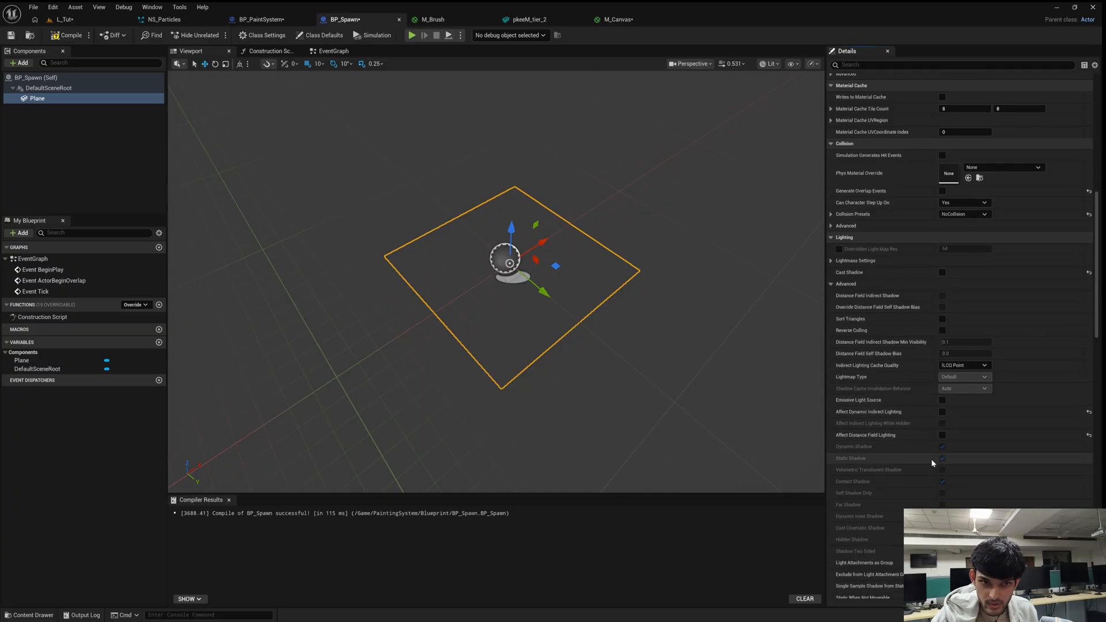
scroll(930, 451, "up", 11)
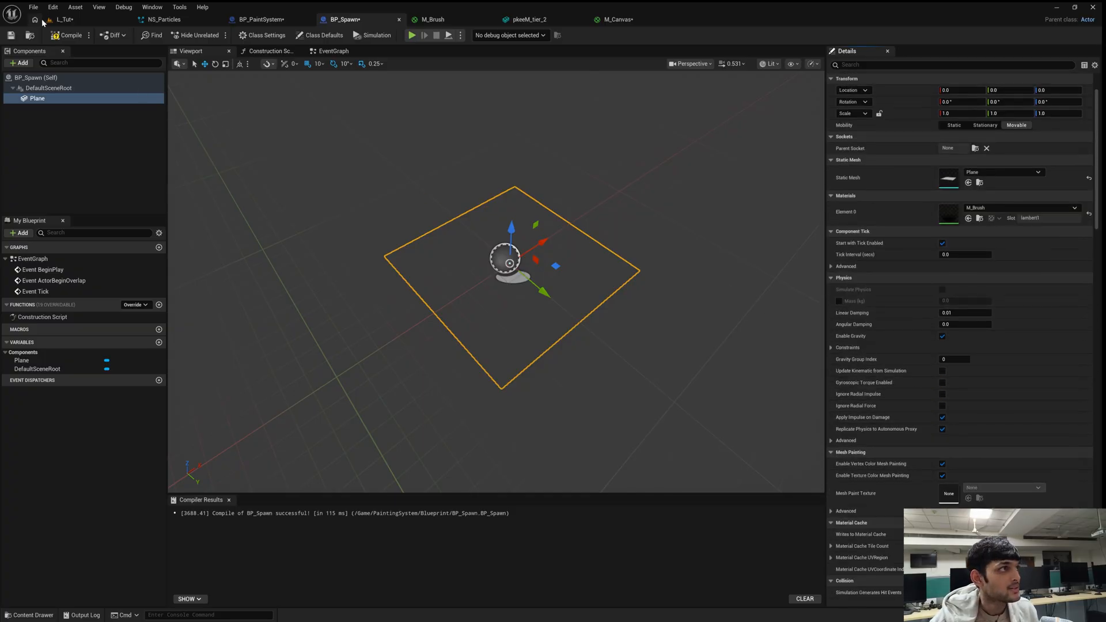
Simulate the L_Tut level, examine the paint on the rock from several angles, and end the simulation.
left_click(64, 19)
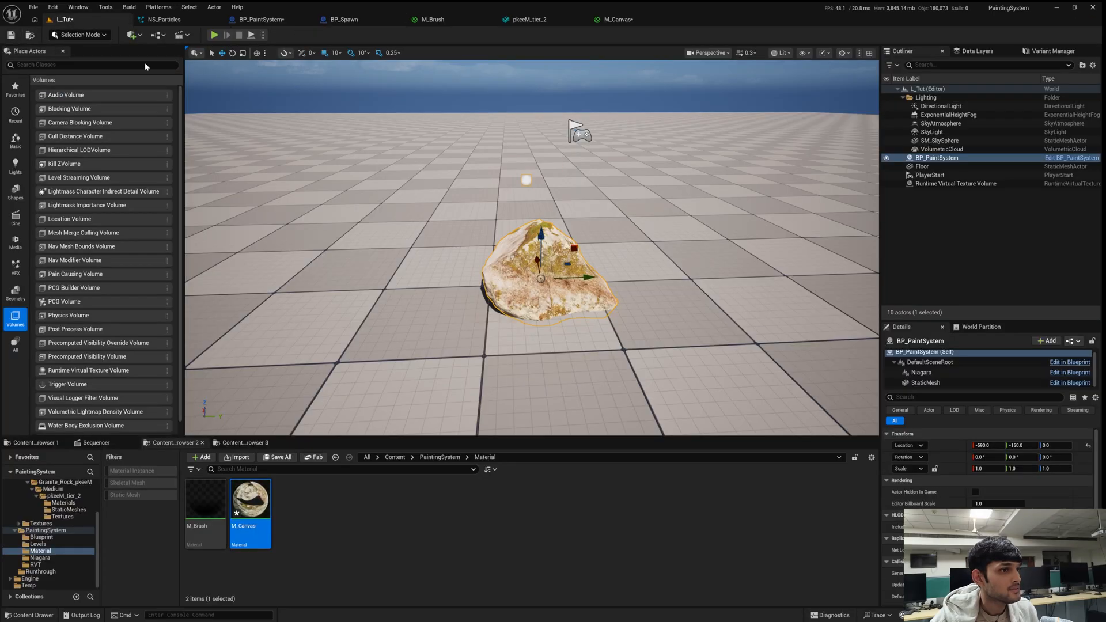
key("w")
right_click_drag(507, 220, 593, 266)
key("e")
key("w")
key("alt+s")
key("w")
key("e")
key("w")
key("e")
key("s")
key("a")
key("w")
right_click_drag(545, 201, 556, 216)
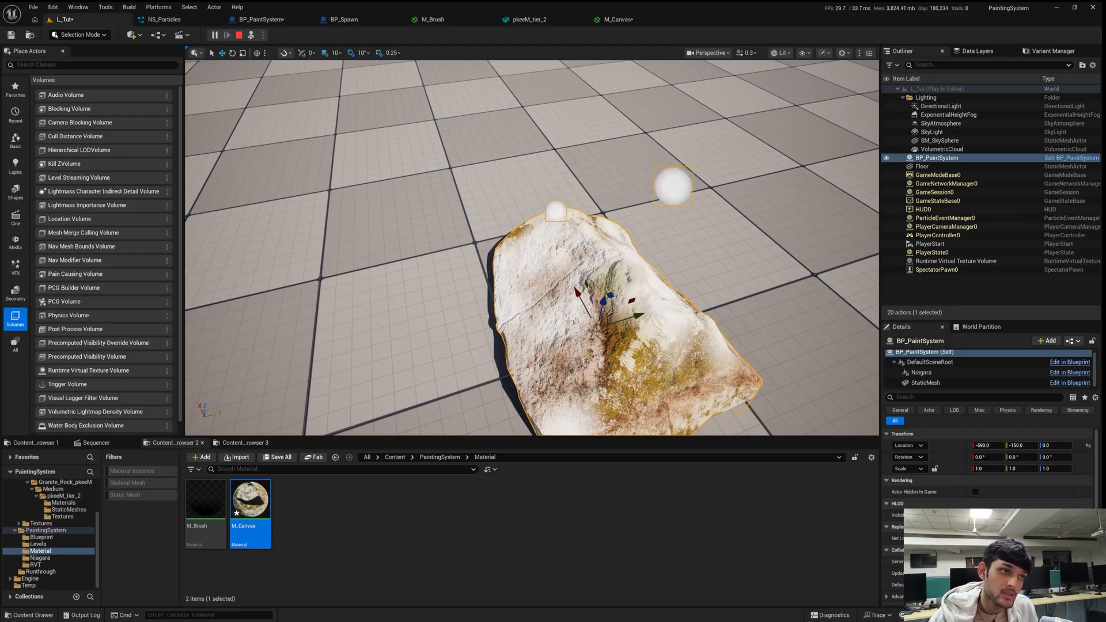
right_click_drag(569, 321, 601, 305)
key("s")
key("q")
key("q")
key("s")
key("w")
key("e")
key("w")
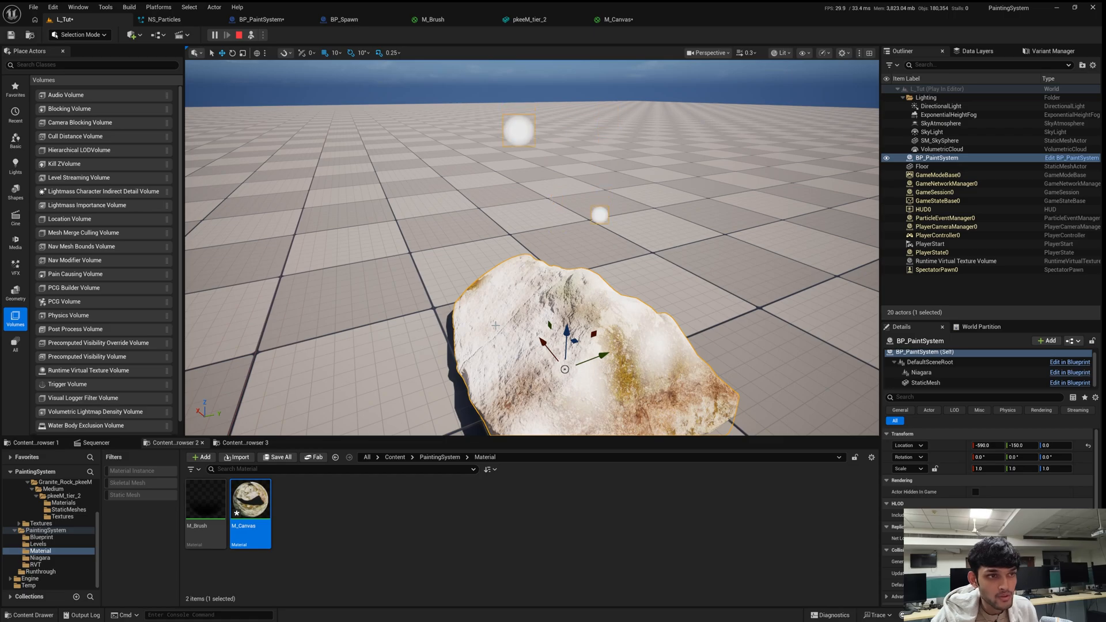
key("Escape")
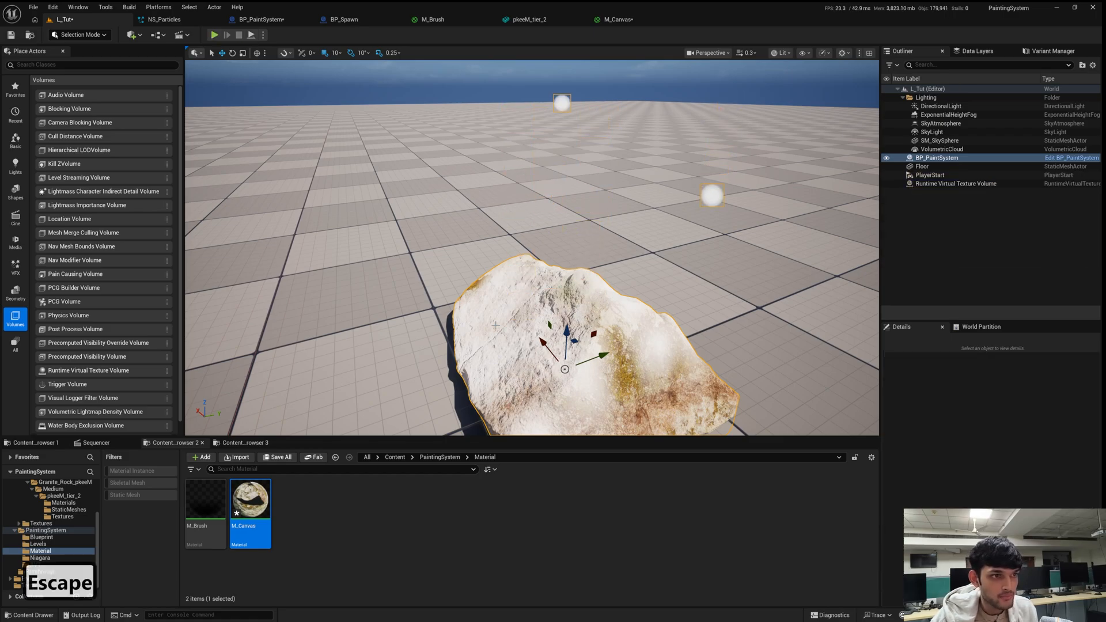
Delete the Event ActorBeginOverlap and Event Tick nodes from BP_Spawn's event graph.
left_click(344, 19)
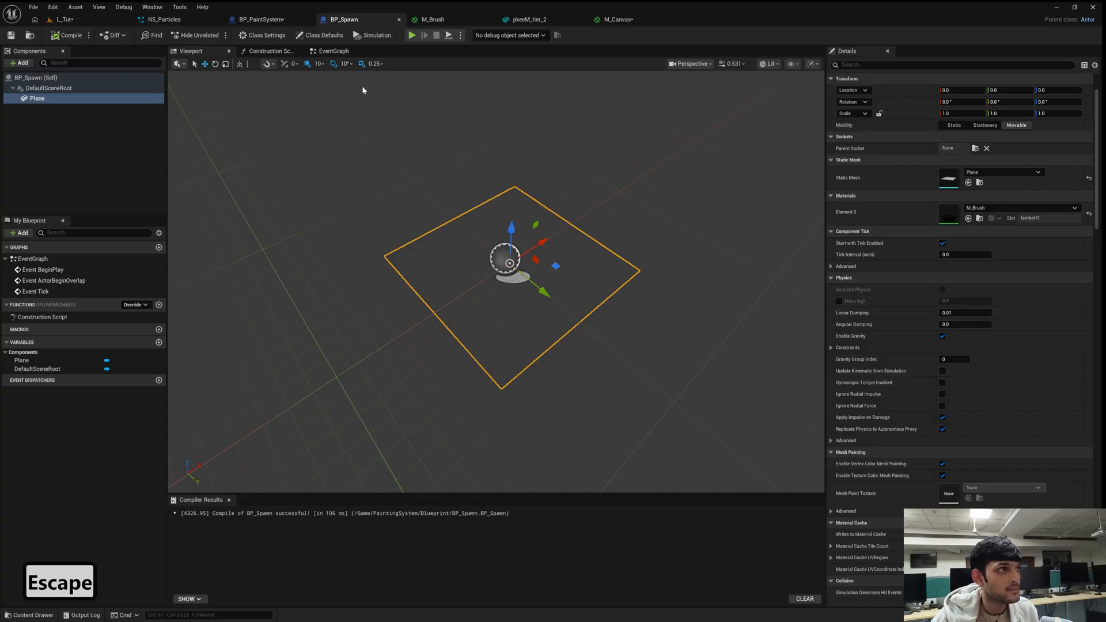
left_click(331, 51)
left_click_drag(412, 231, 525, 441)
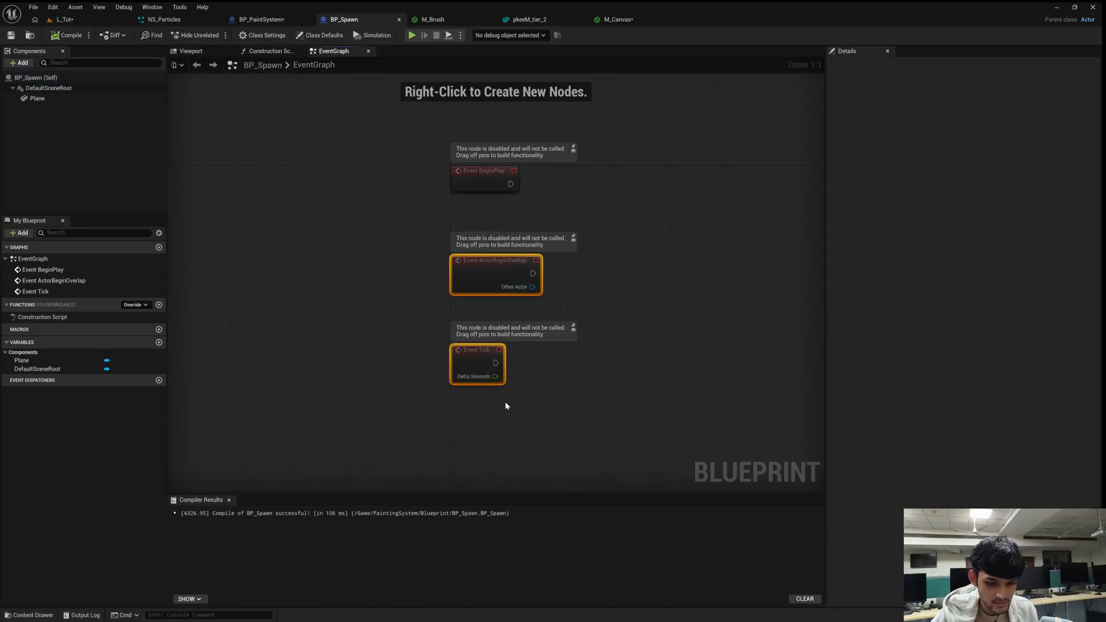
key("Delete")
Add a Plane reference to the event graph and create a Create Dynamic Material Instance node targeting it.
left_click(37, 98)
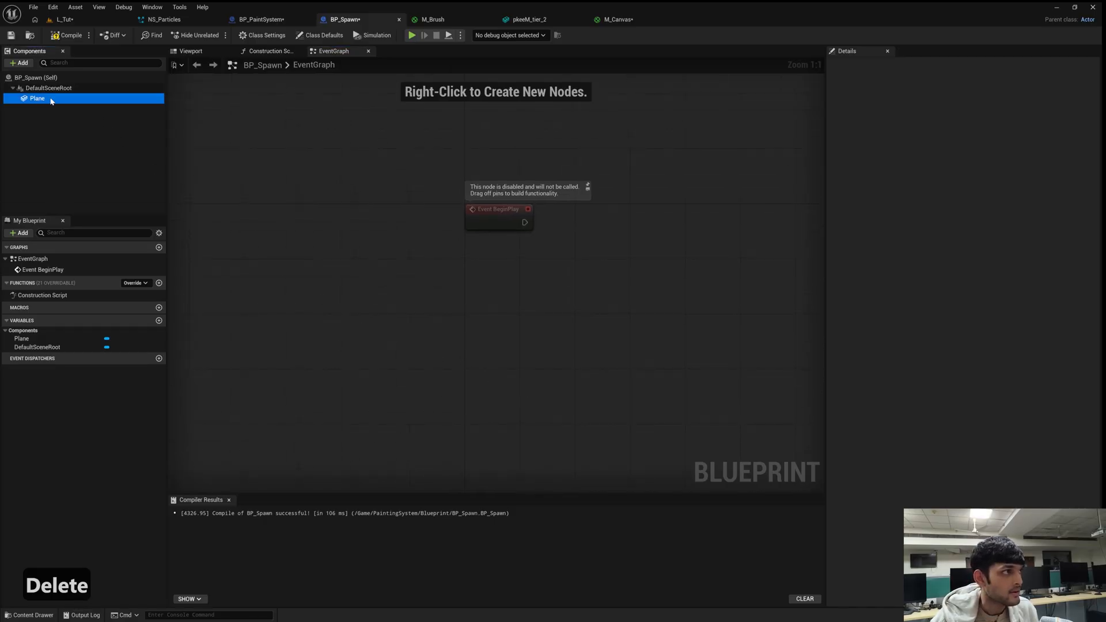
left_click_drag(36, 98, 607, 212)
type("create dynamic ma")
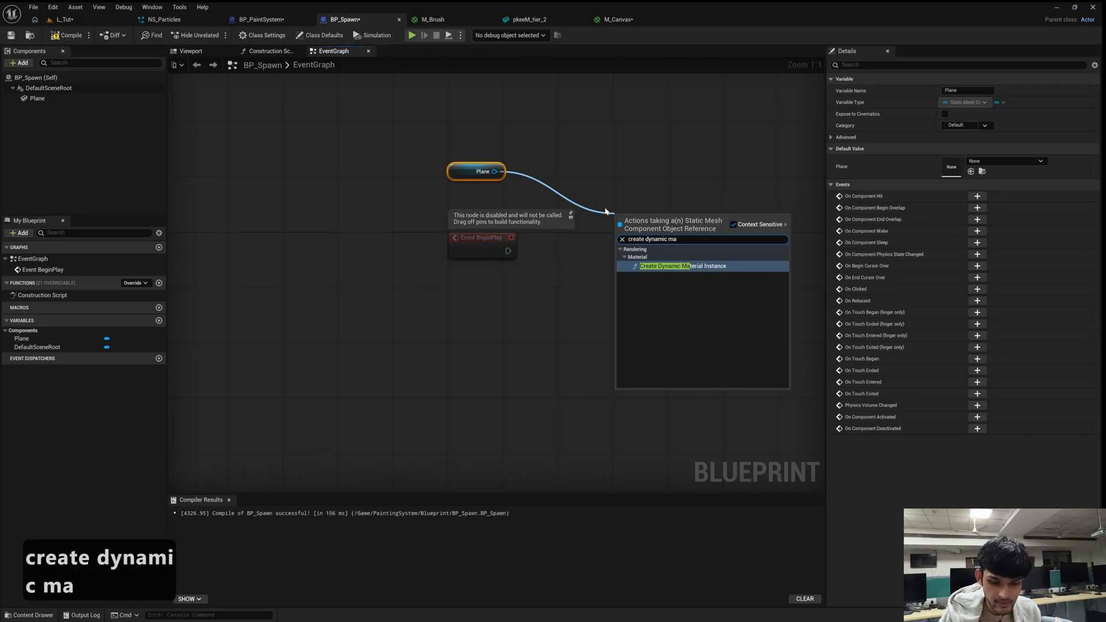
key("Return")
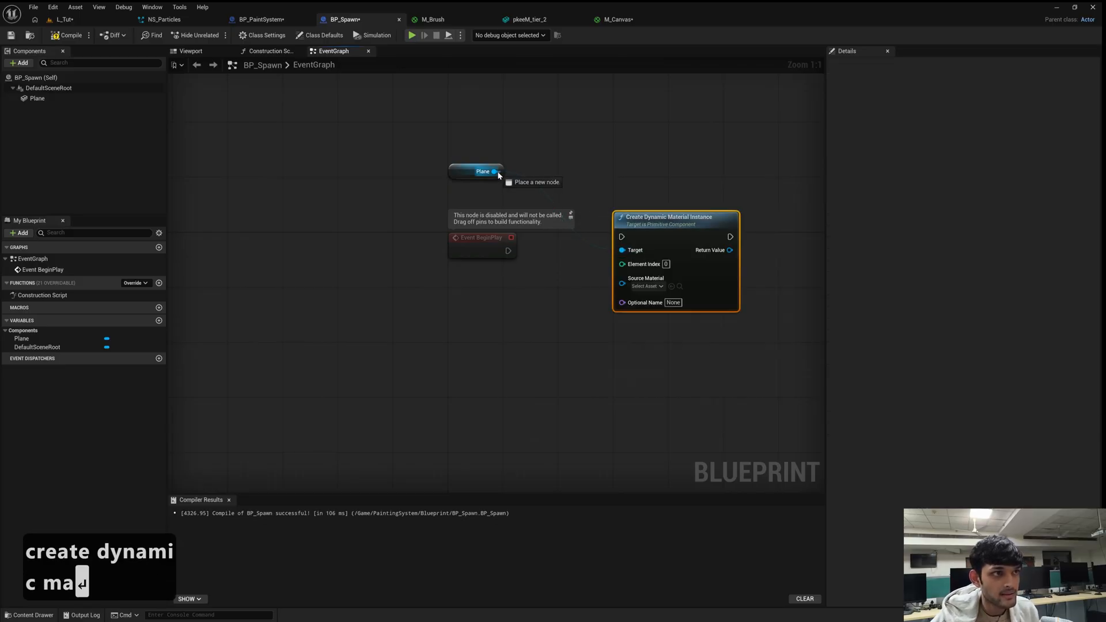
Add a Get Material node for the Plane reference and feed its return value into the dynamic material instance's Source Material.
left_click_drag(494, 171, 430, 245)
type("s")
key("BackSpace")
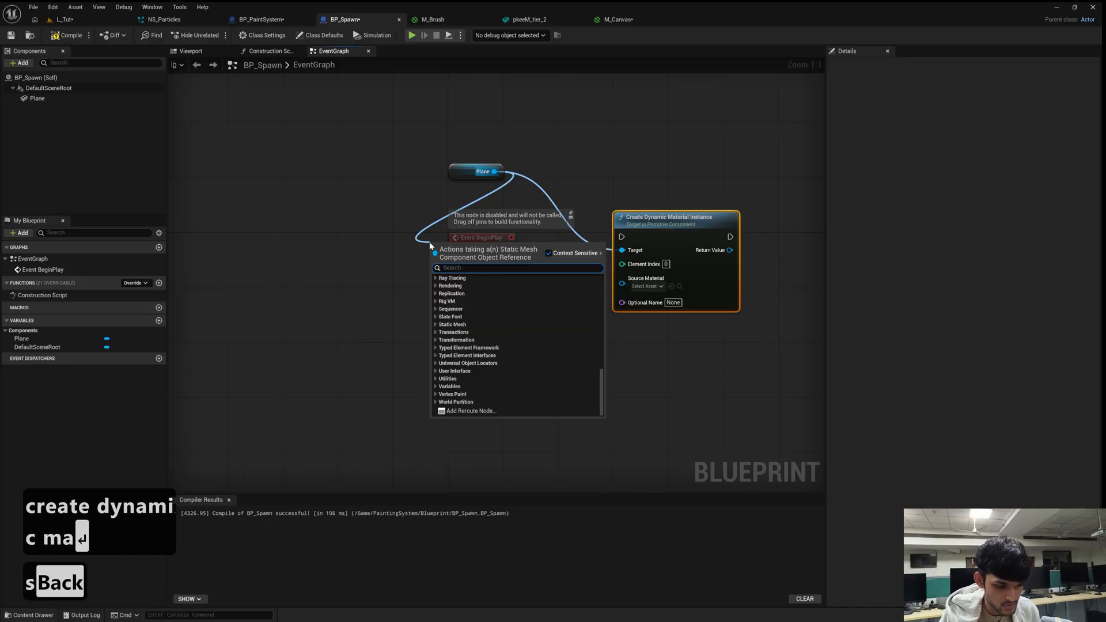
type("get material")
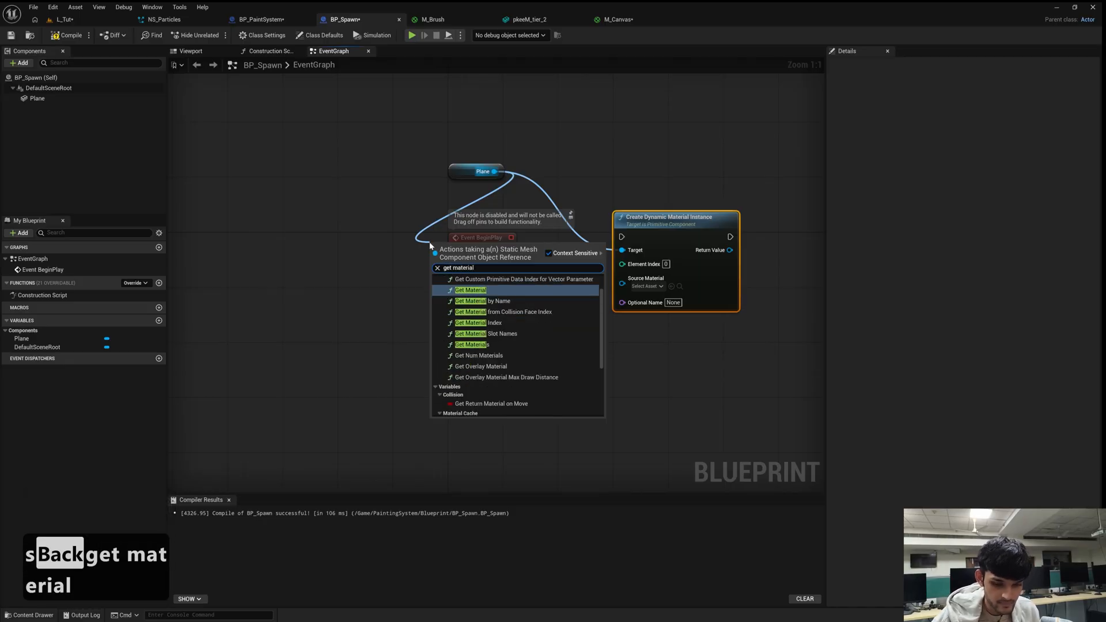
key("Return")
left_click_drag(487, 276, 609, 282)
left_click_drag(517, 302, 517, 296)
Connect Event BeginPlay to the execution input of Create Dynamic Material Instance and straighten the node layout.
left_click_drag(508, 251, 622, 237)
left_click_drag(468, 238, 475, 227)
right_click_drag(599, 218, 521, 228)
Promote the return value of Create Dynamic Material Instance to a variable named DynamicMaterial and align its Set node.
right_click(638, 264)
left_click(679, 290)
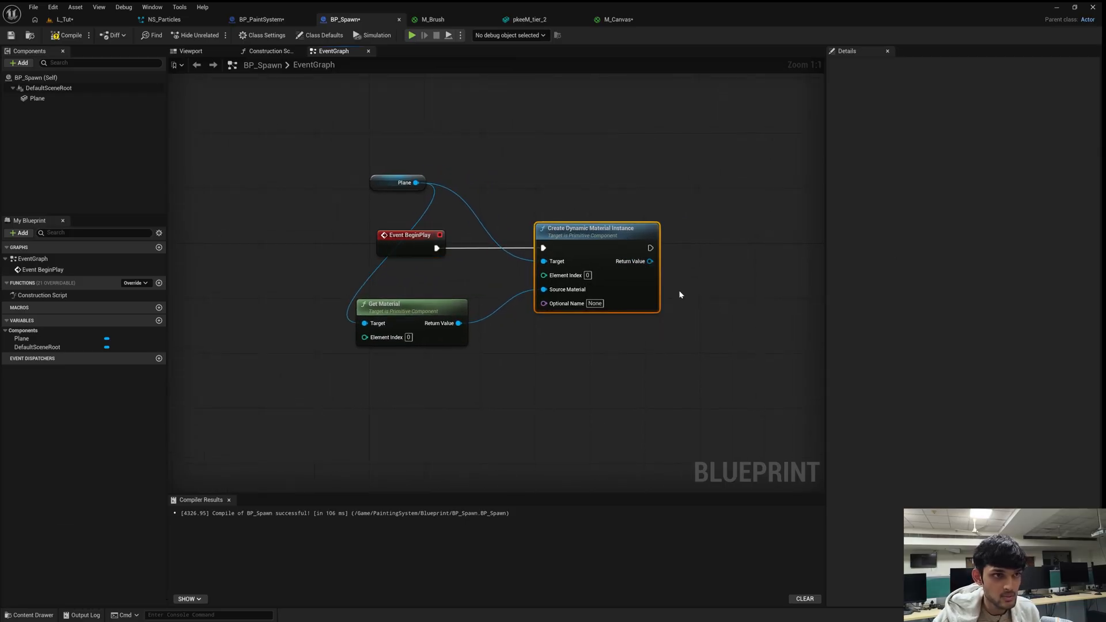
type("Dy")
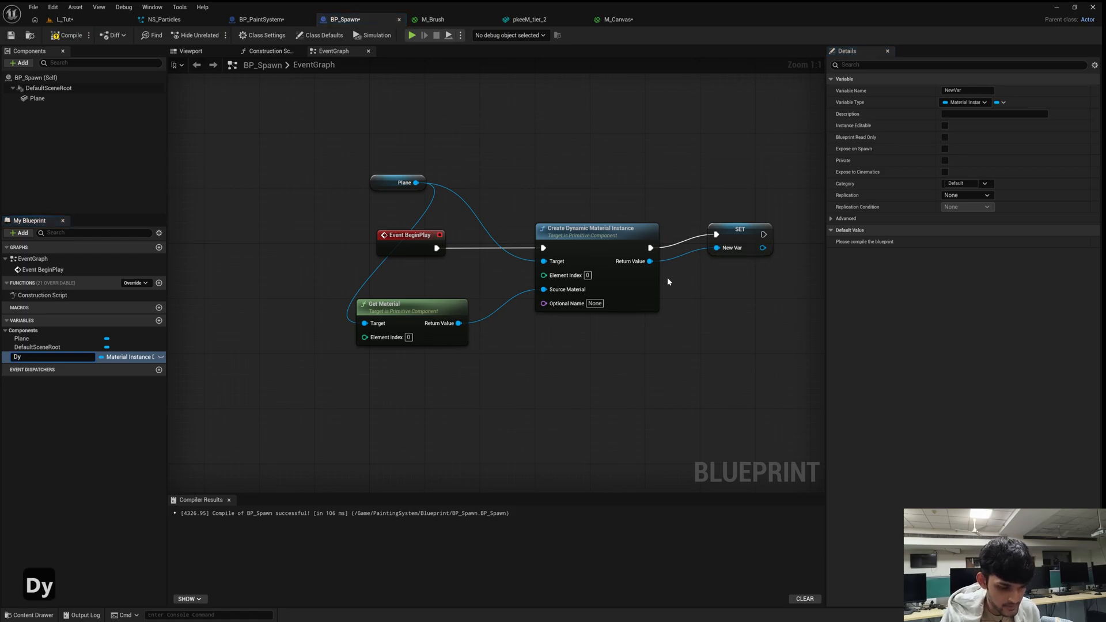
type("namicMaterial")
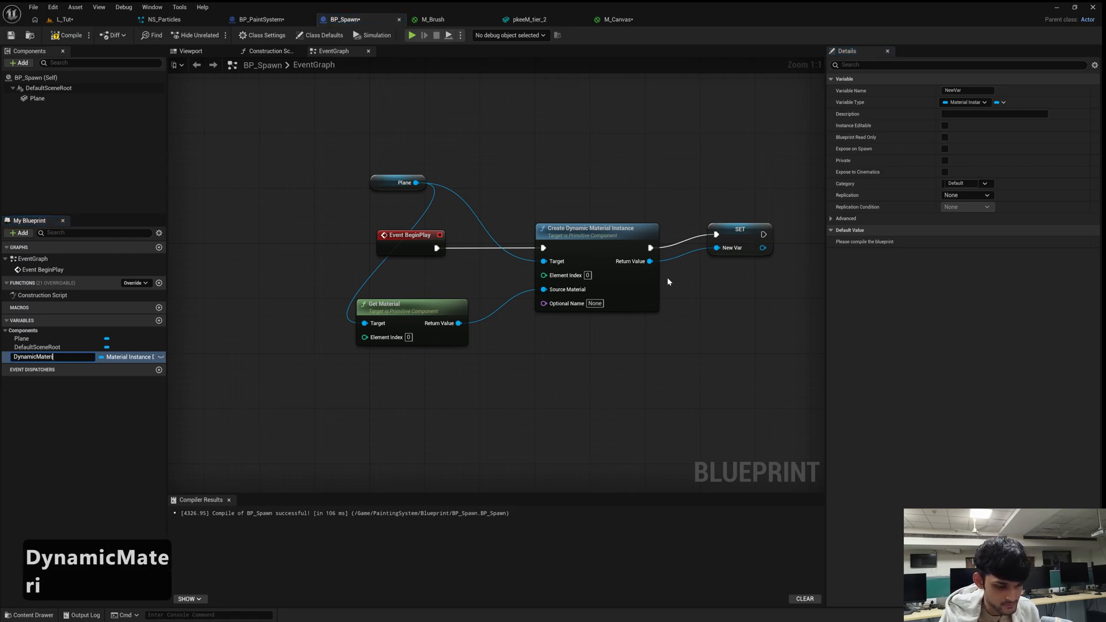
key("Return")
left_click(736, 240)
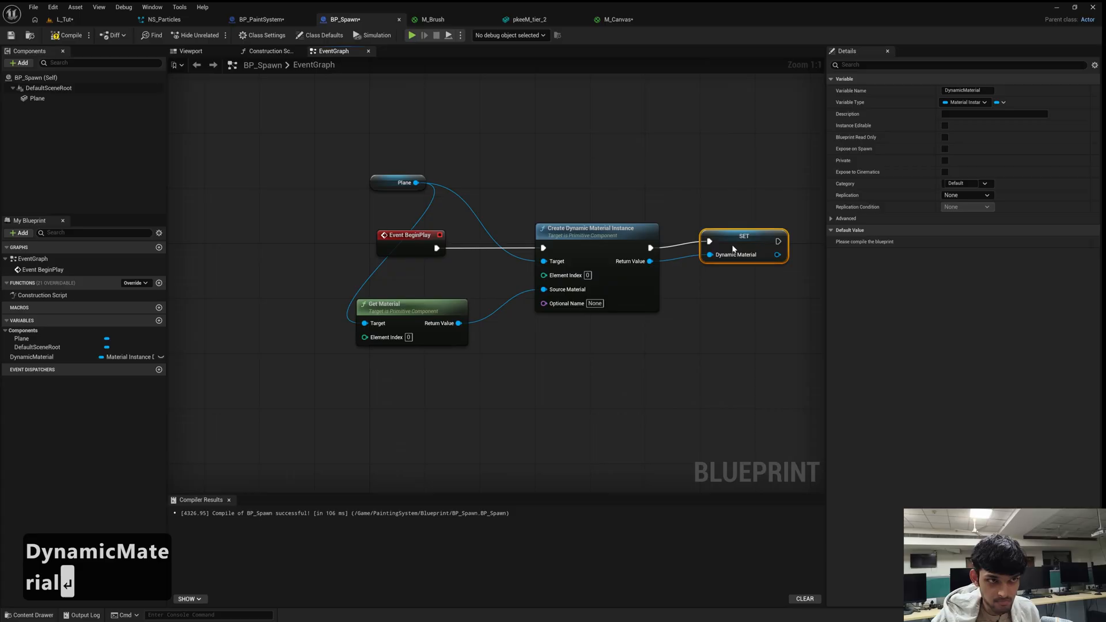
right_click_drag(689, 240, 589, 241)
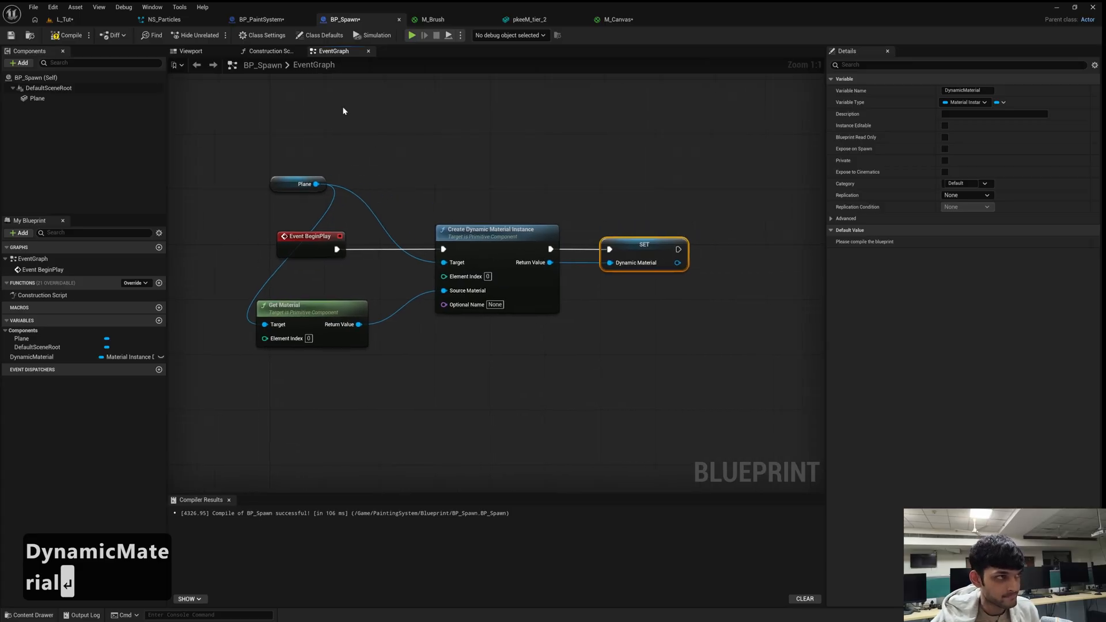
left_click(191, 50)
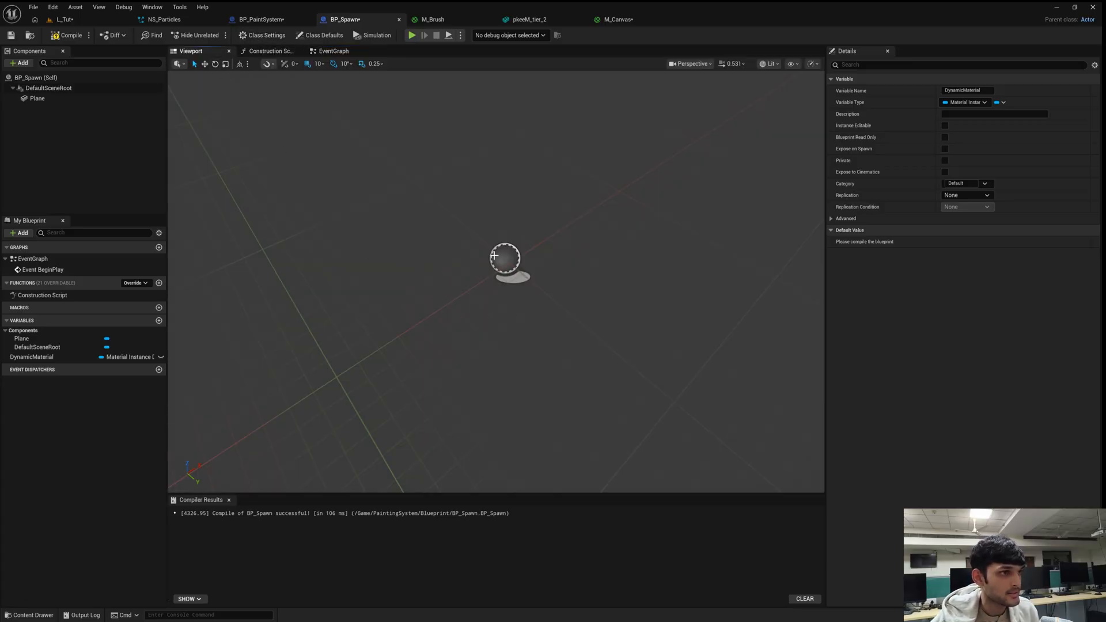
left_click(116, 99)
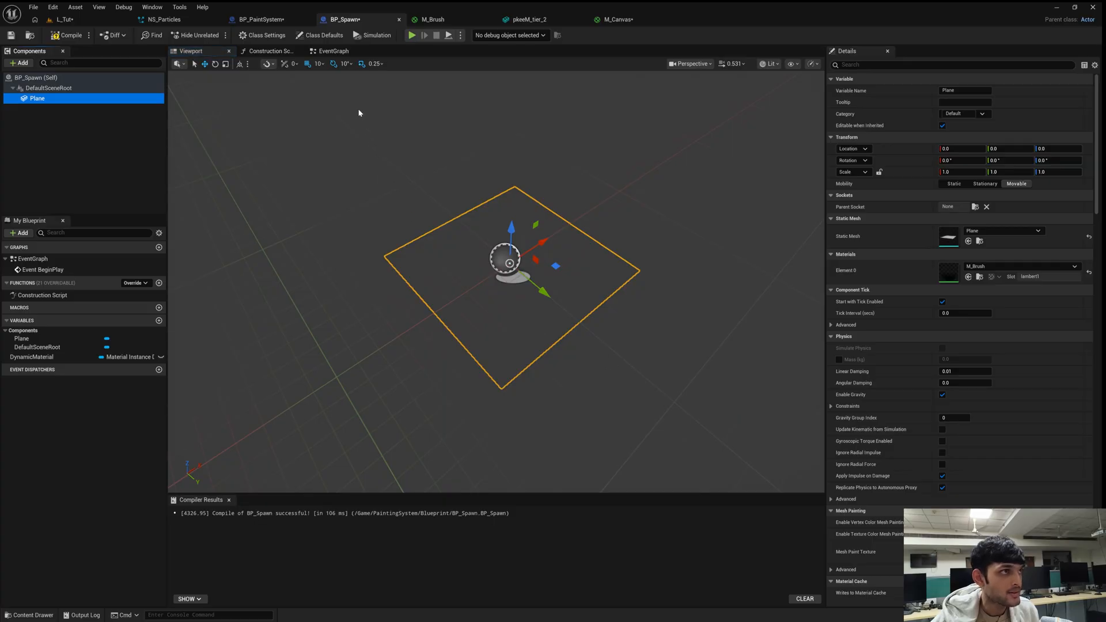
left_click(330, 51)
right_click_drag(693, 327, 576, 344)
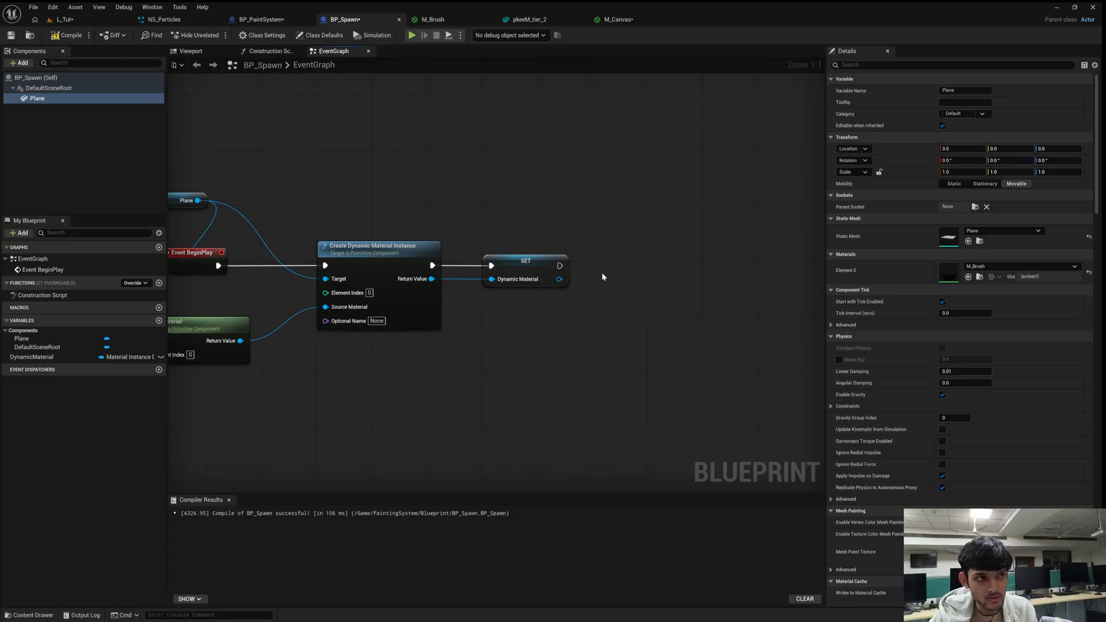
right_click_drag(618, 132, 625, 156)
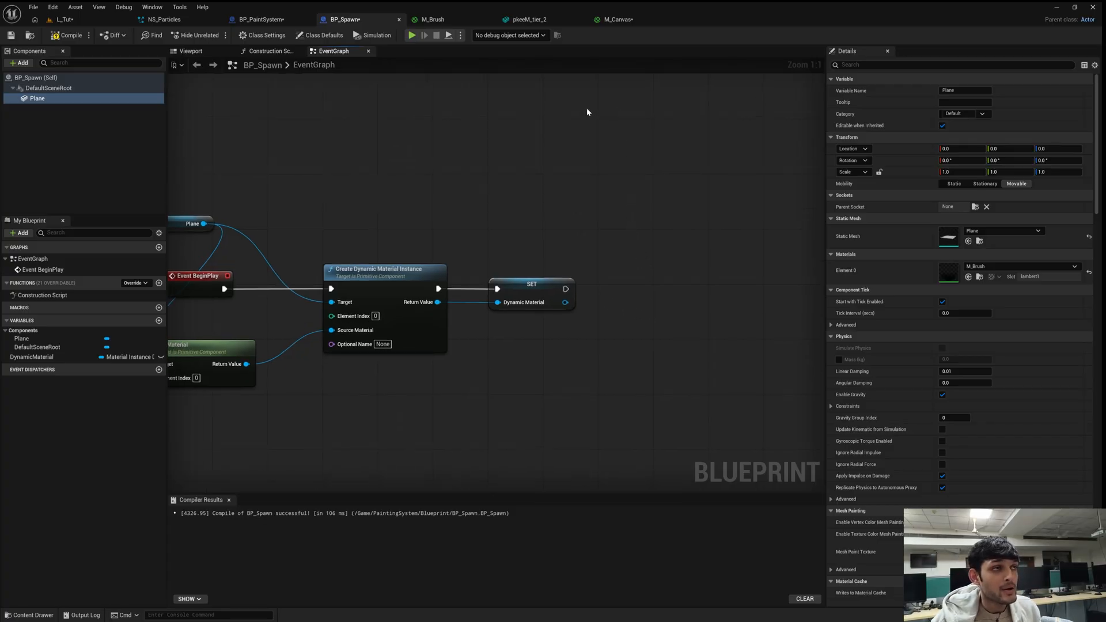
In the M_Brush material graph, move the Runtime Virtual Texture Output and M_Brush result nodes farther from MF_Circle to make room.
left_click(433, 20)
right_click_drag(549, 203, 597, 197)
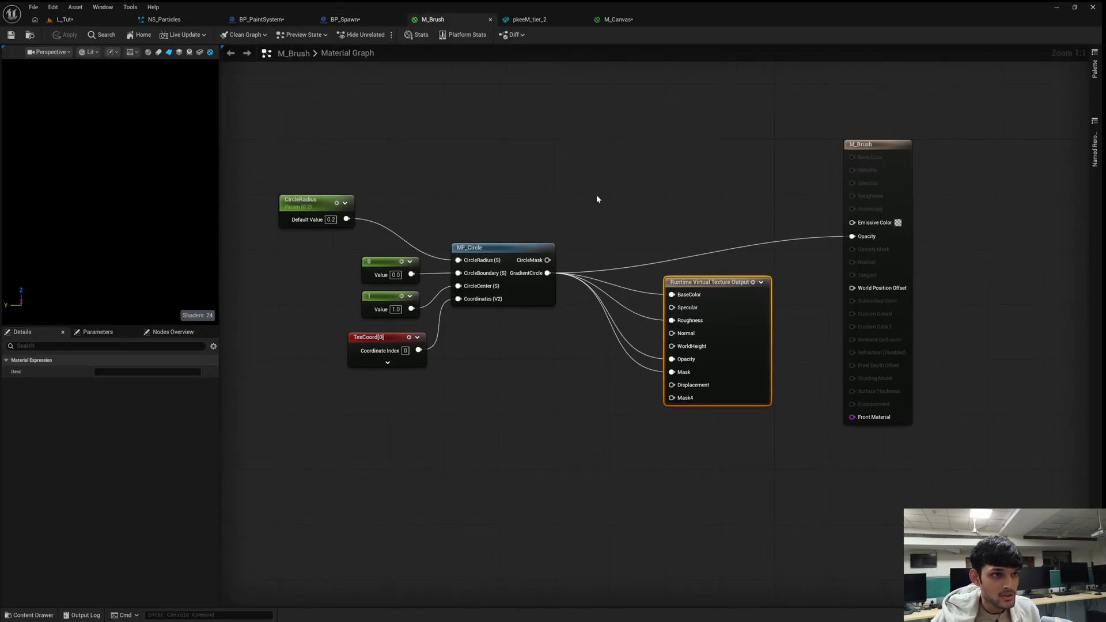
left_click_drag(676, 123, 901, 438)
left_click_drag(705, 298, 800, 312)
left_click(708, 212)
right_click_drag(702, 208, 694, 256)
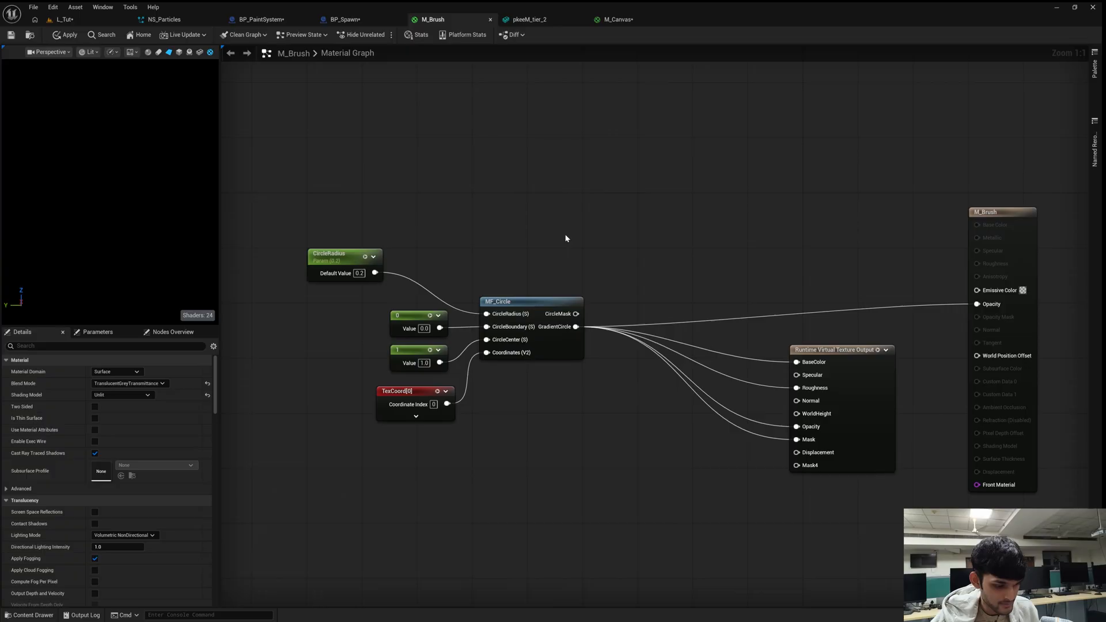
Add a scalar parameter named FadeOut with a default value of 1 above the MF_Circle node.
left_click(523, 196)
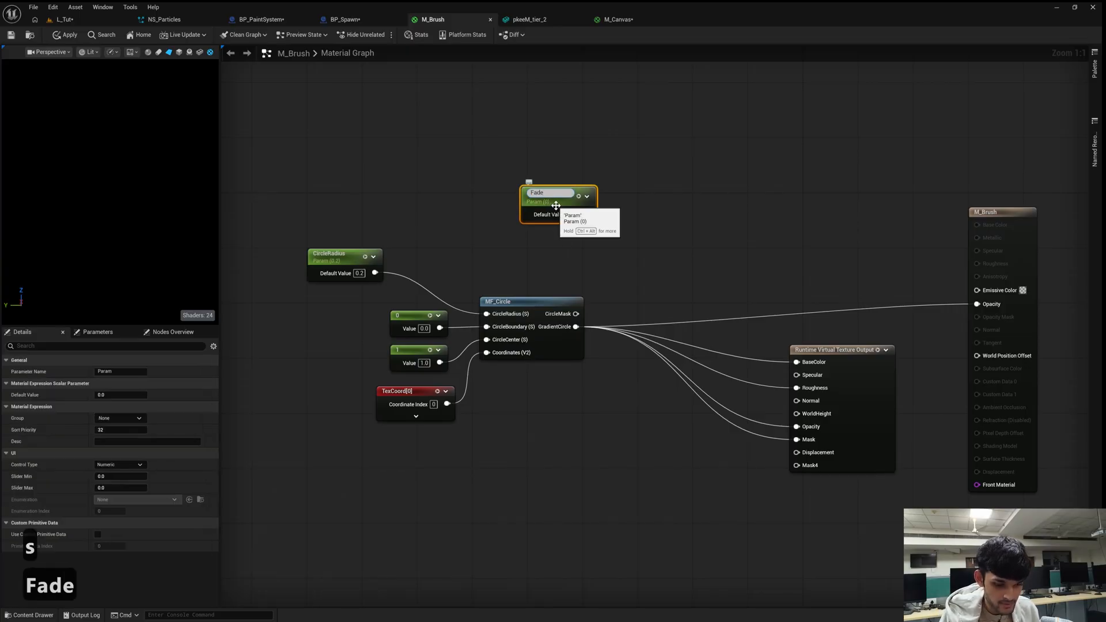
type("FadeOut")
key("Return")
left_click(573, 211)
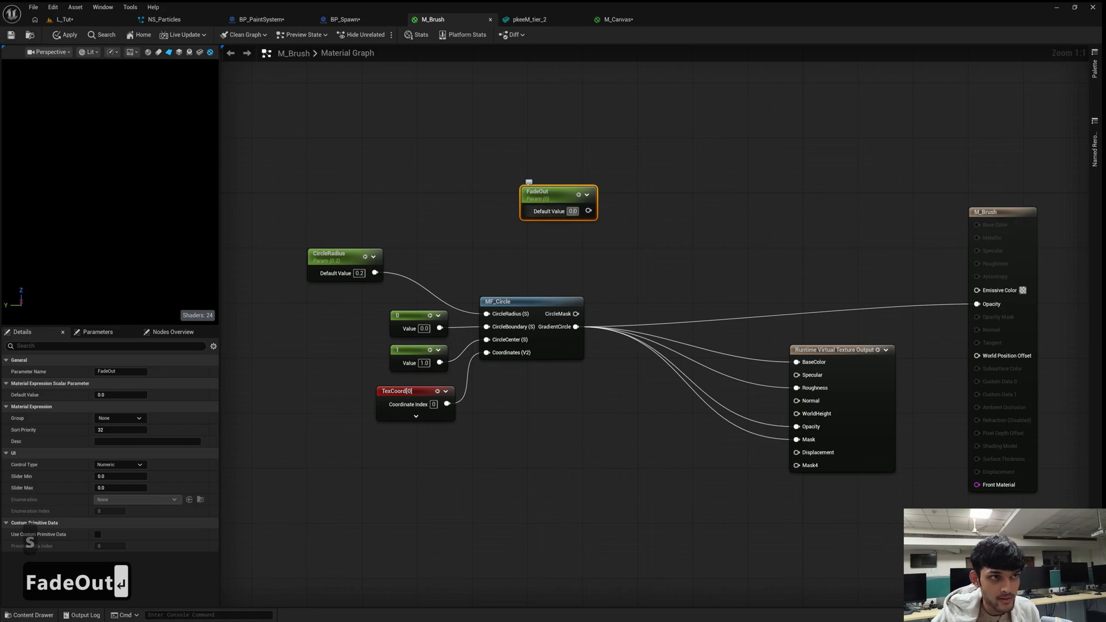
type("1")
key("Return")
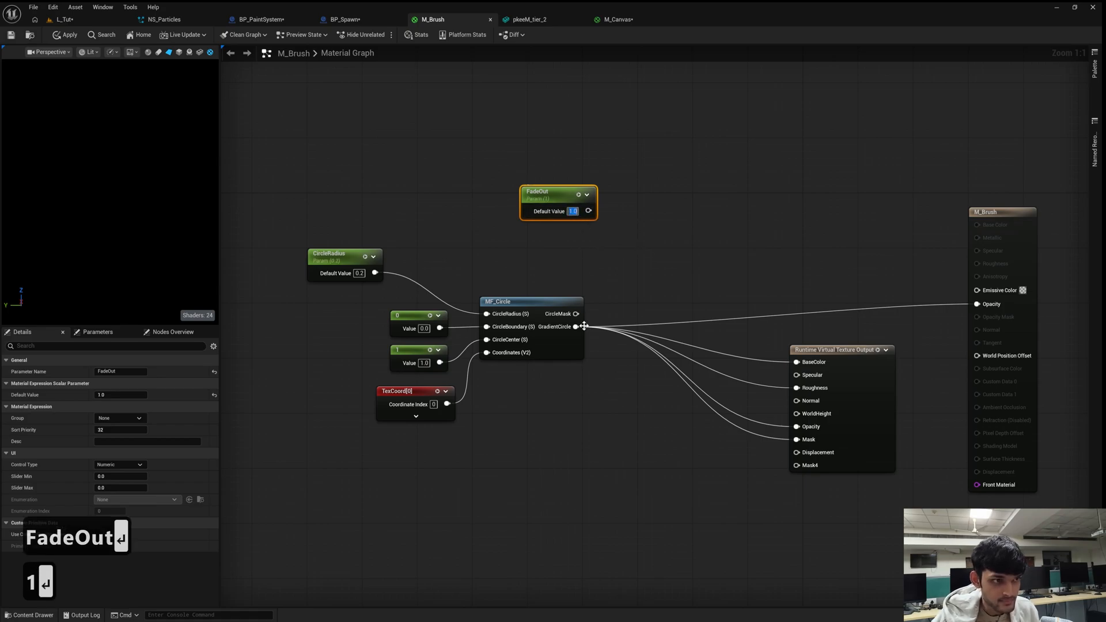
Add a Multiply node that multiplies MF_Circle's GradientCircle output by FadeOut.
left_click_drag(583, 326, 606, 315)
left_click_drag(669, 262, 672, 261)
key("m")
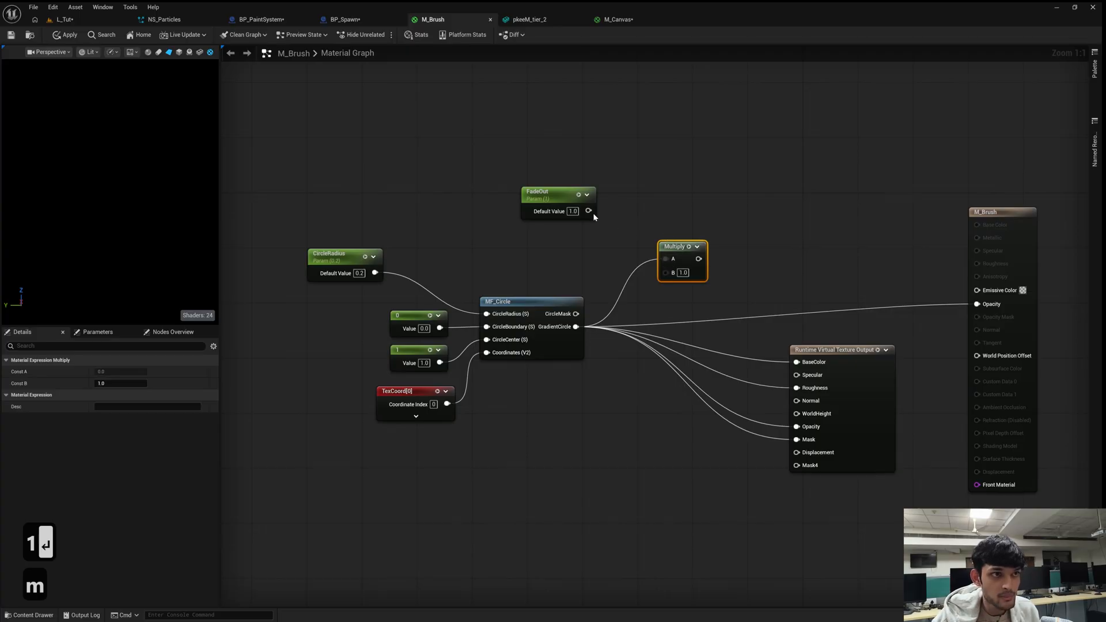
left_click_drag(588, 211, 667, 273)
right_click_drag(729, 224, 665, 204)
Connect the Multiply result to the material's Opacity and the Runtime Virtual Texture Output's BaseColor, Roughness, Opacity and Mask, and apply and save M_Brush.
left_click_drag(634, 239, 749, 343)
left_click_drag(634, 239, 747, 368)
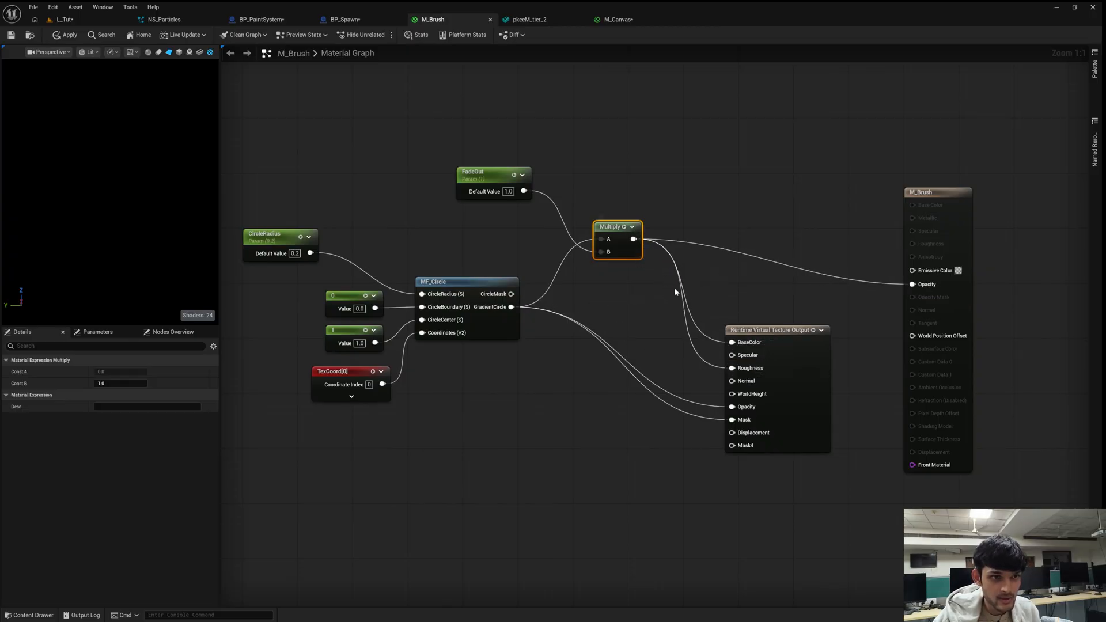
left_click_drag(634, 239, 733, 407)
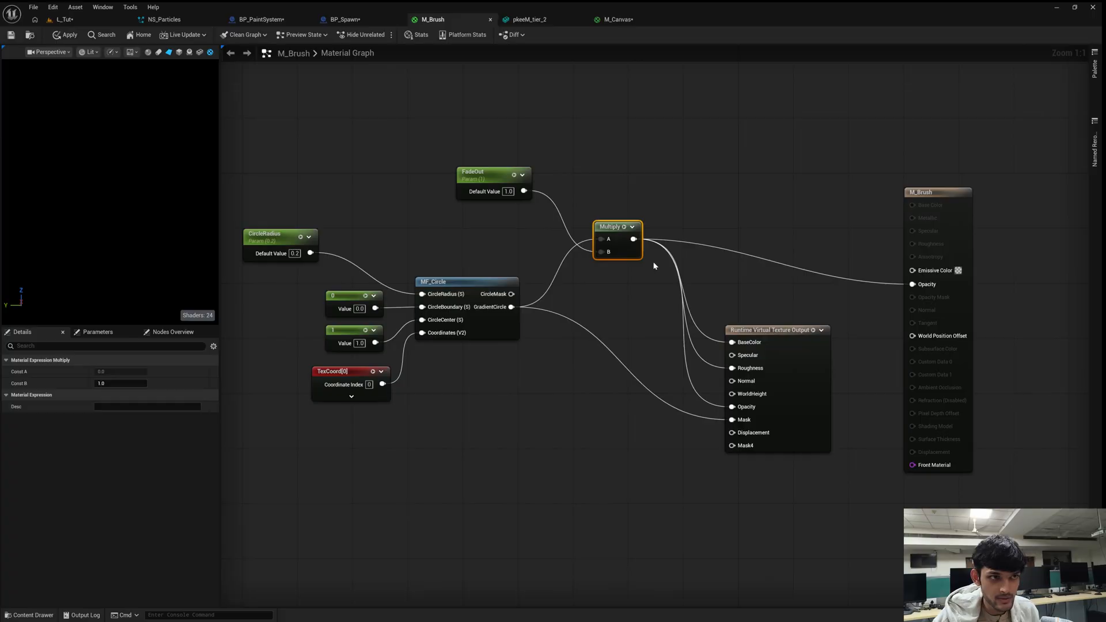
left_click_drag(634, 239, 733, 419)
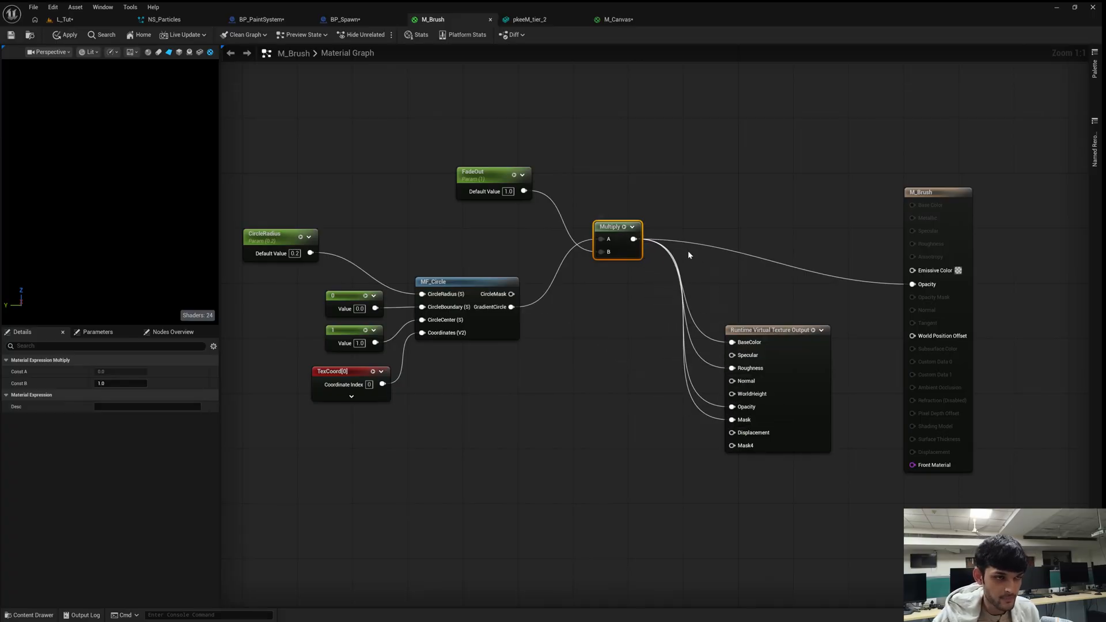
left_click(606, 211)
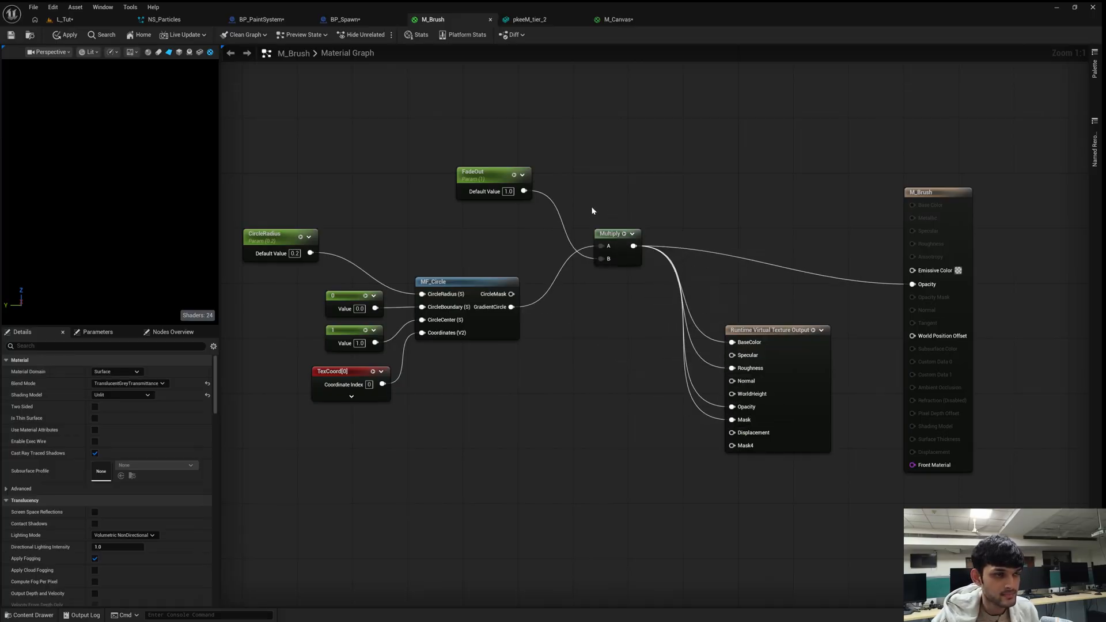
right_click_drag(546, 211, 566, 228)
left_click(65, 36)
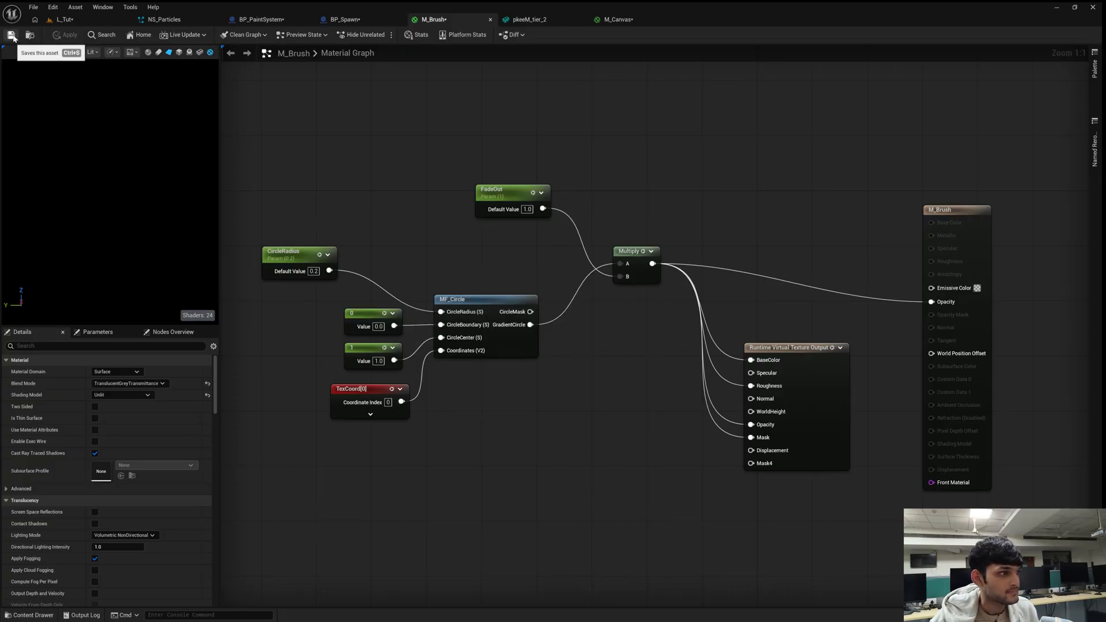
In the level's Material folder, create a material instance of M_Canvas named MI_Canvas and open it.
left_click(164, 19)
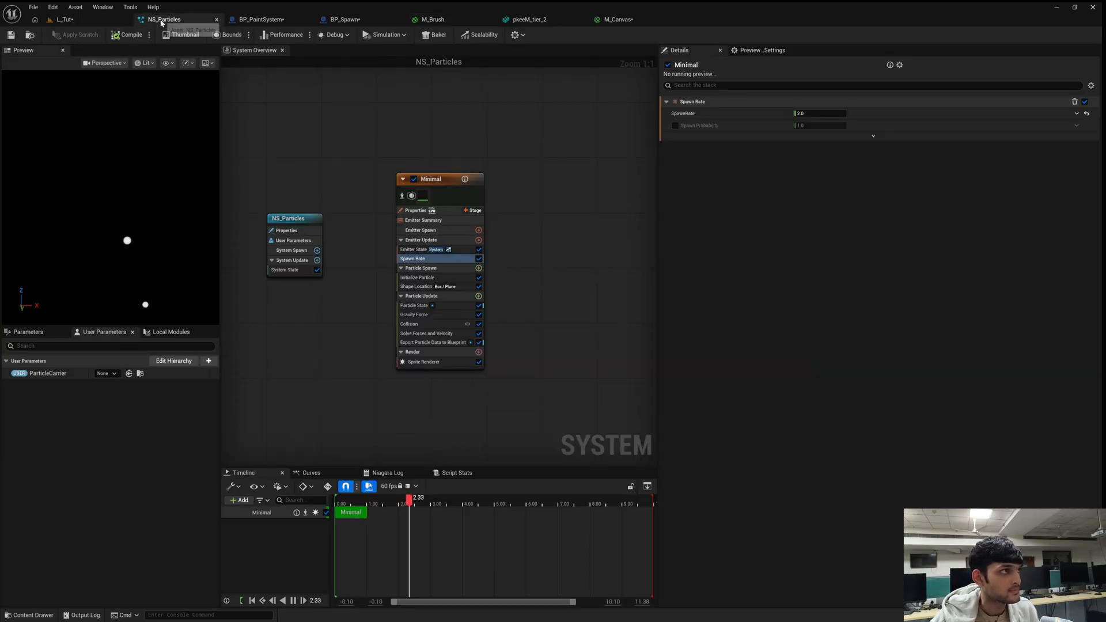
left_click(260, 19)
left_click(92, 20)
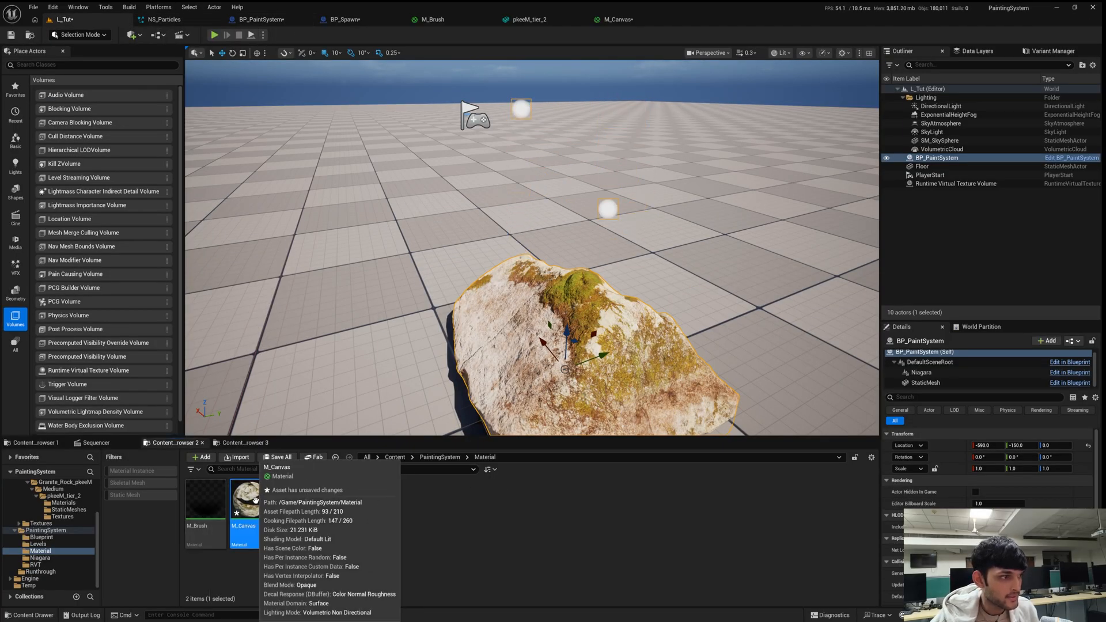
right_click(259, 521)
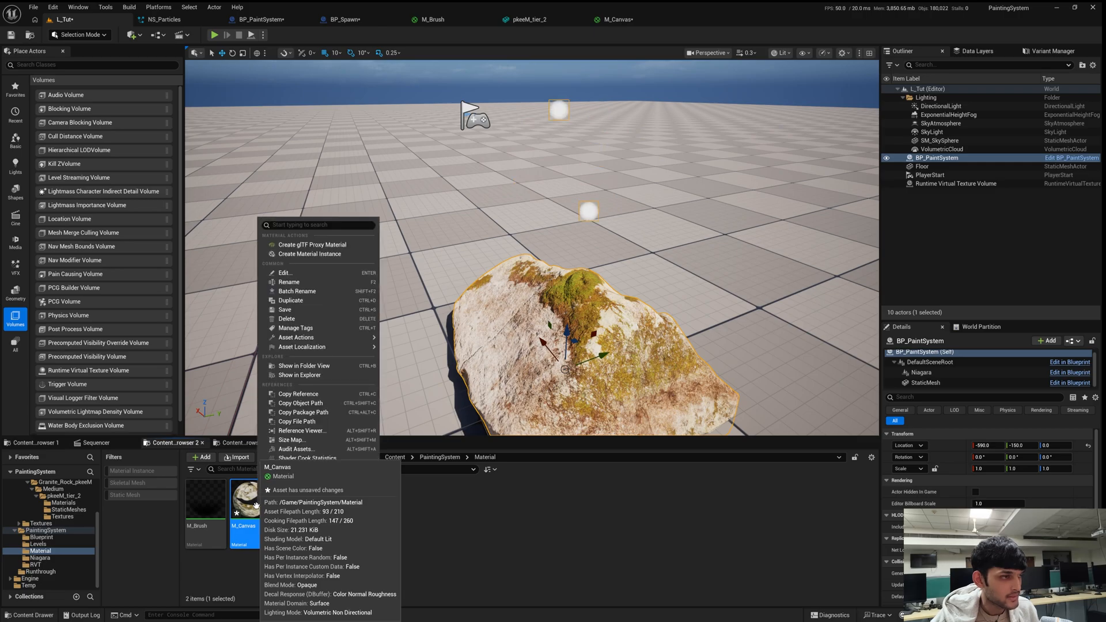
left_click(309, 255)
type("MI_Canvas")
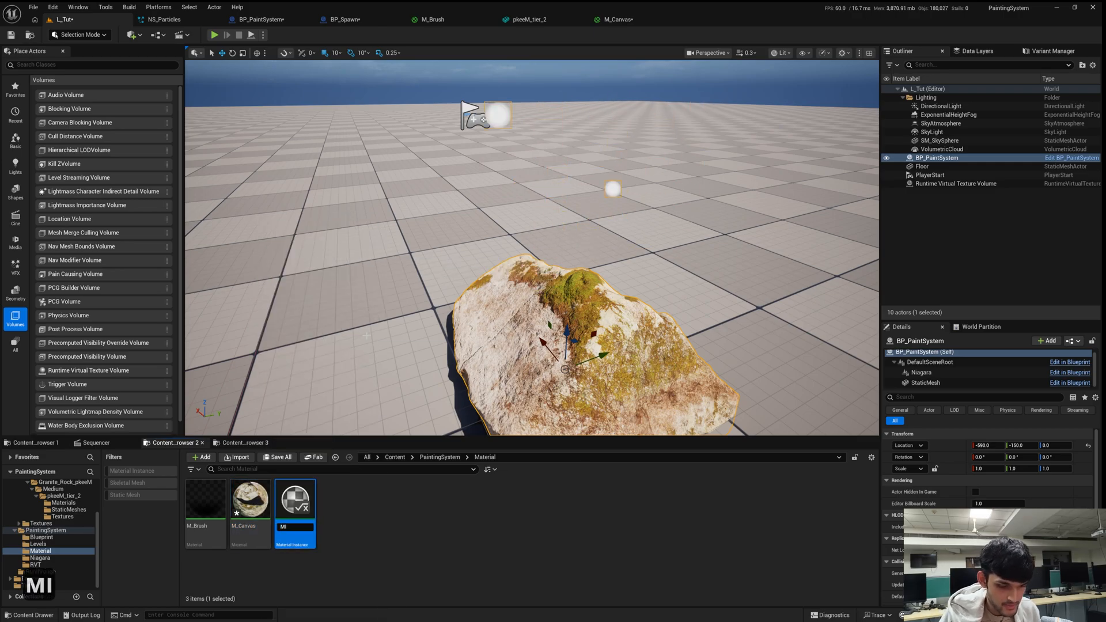
key("Return")
key("Return")
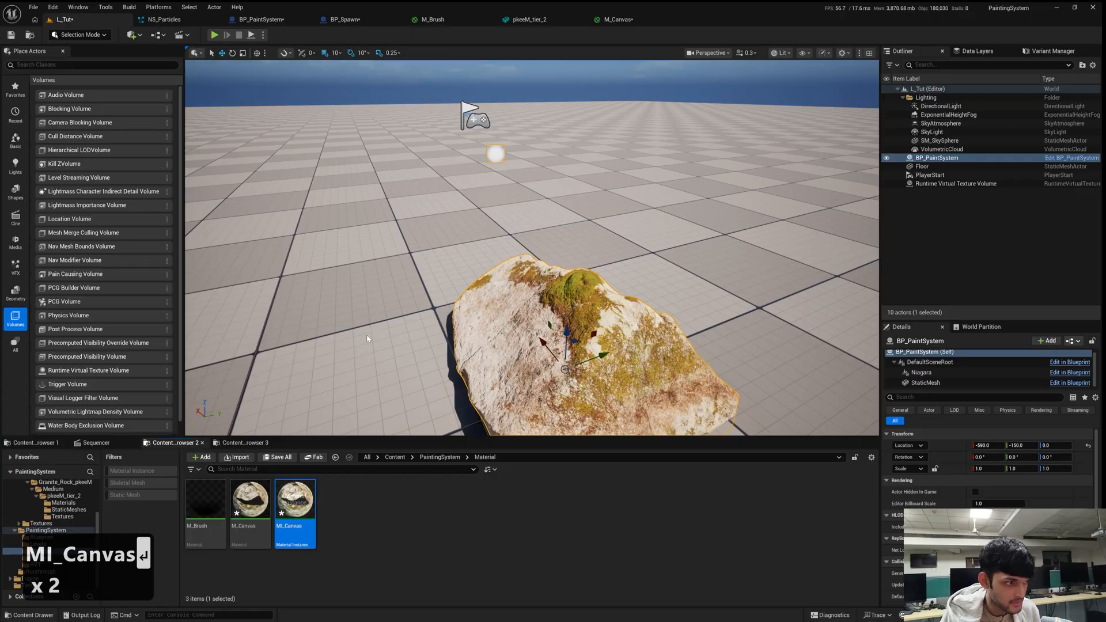
left_click_drag(427, 306, 491, 259)
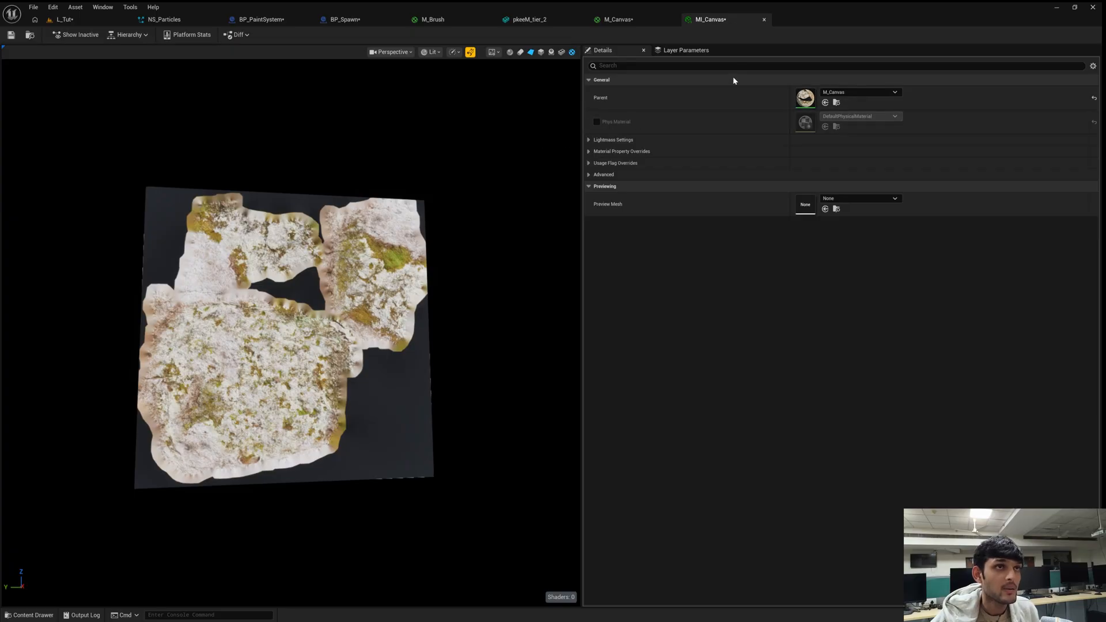
Return to the L_Tut level, create a material instance of M_Brush named MI_Brush and open it.
left_click(63, 19)
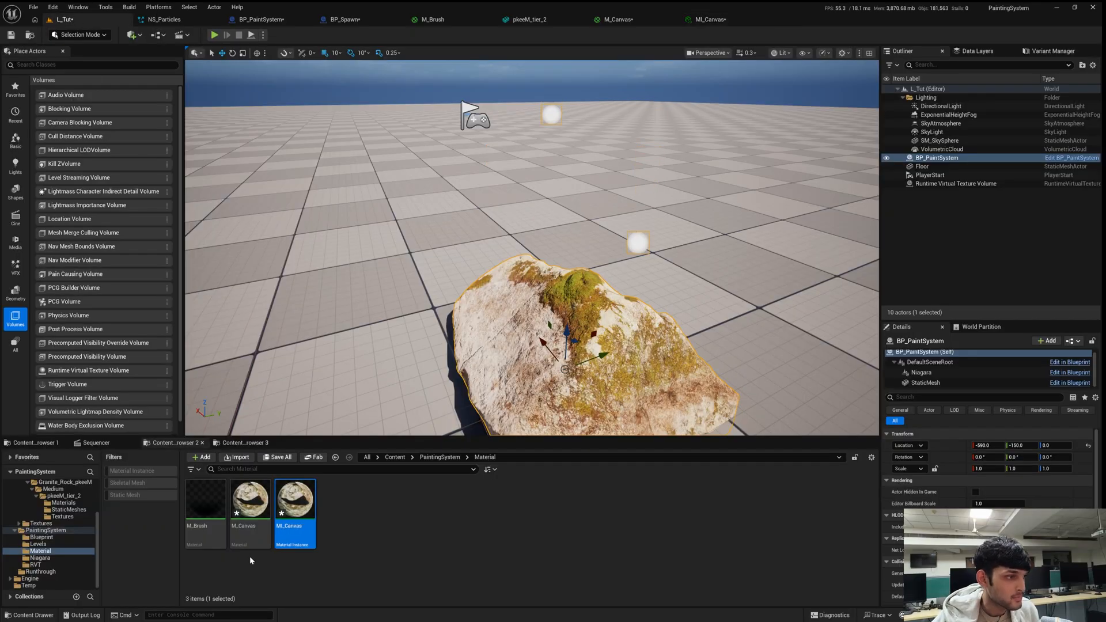
left_click(206, 510)
right_click(206, 512)
left_click(258, 259)
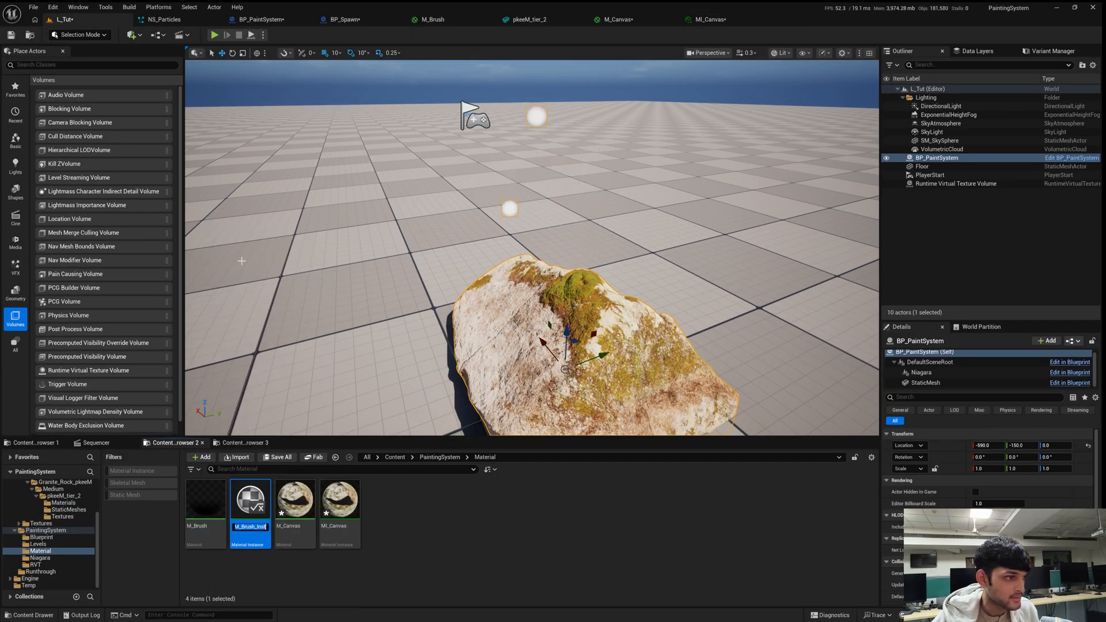
type("MI_Brush")
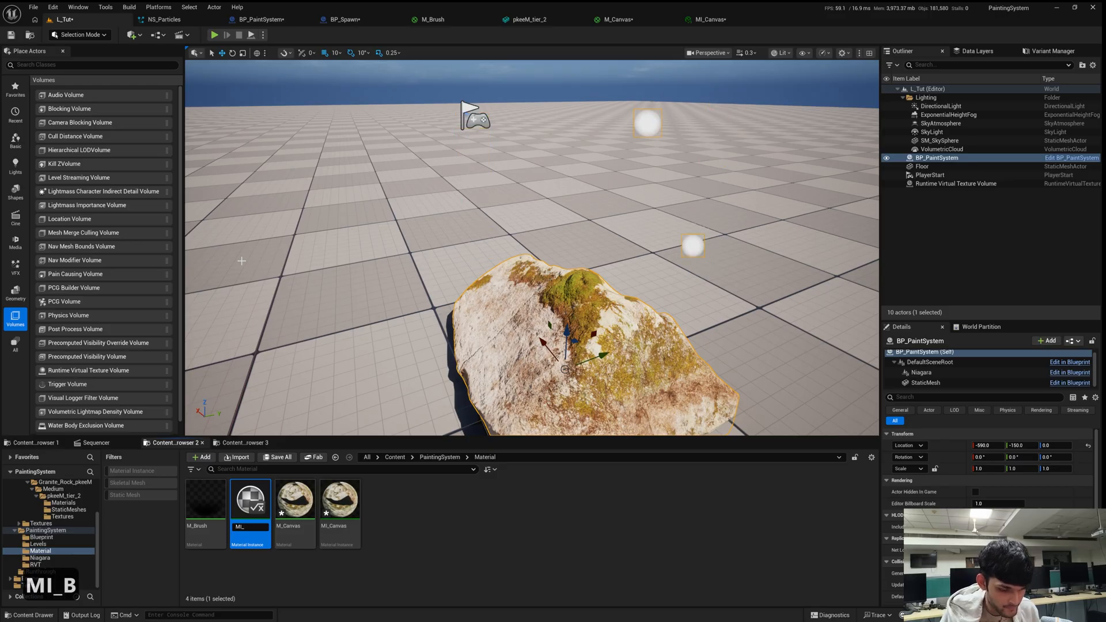
key("Return")
key("Return")
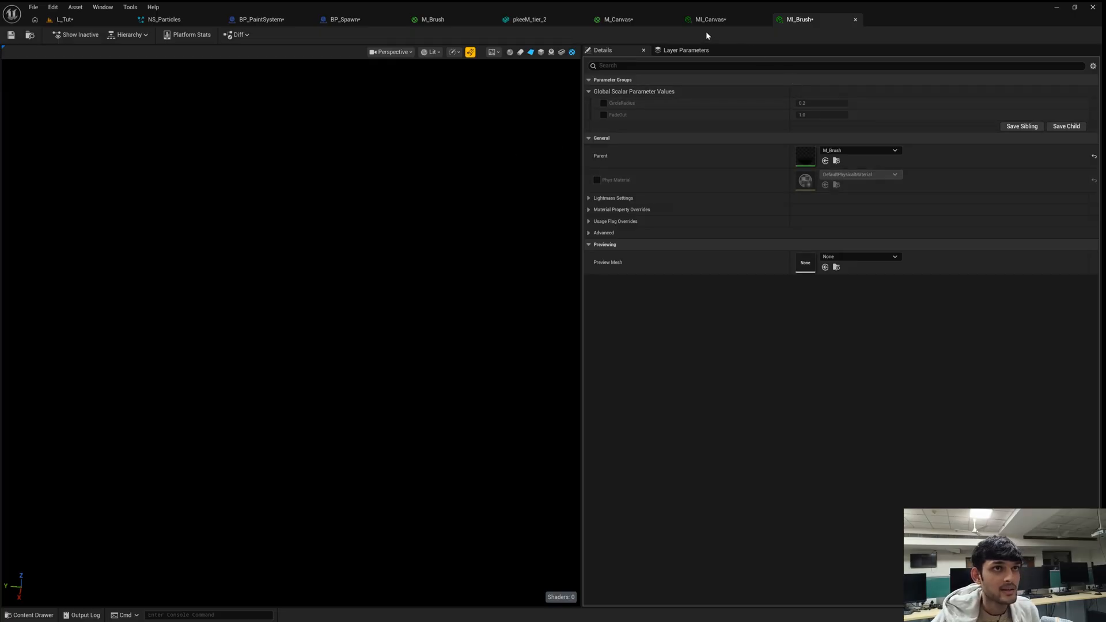
In BP_Spawn, assign the MI_Brush material instance to the Plane component's Element 0.
left_click(349, 20)
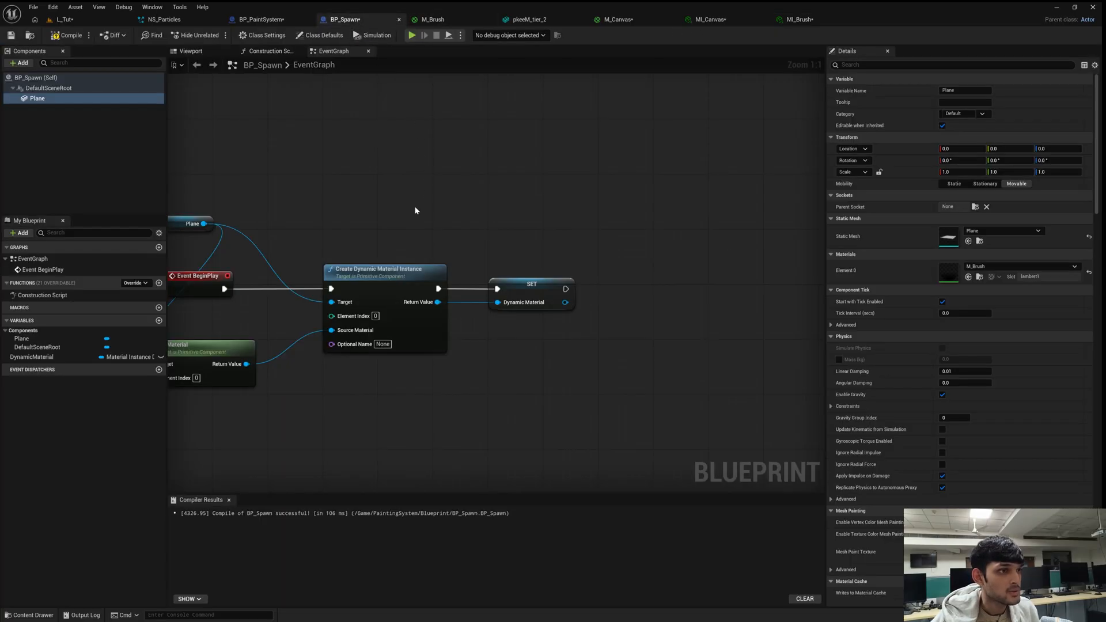
left_click(191, 52)
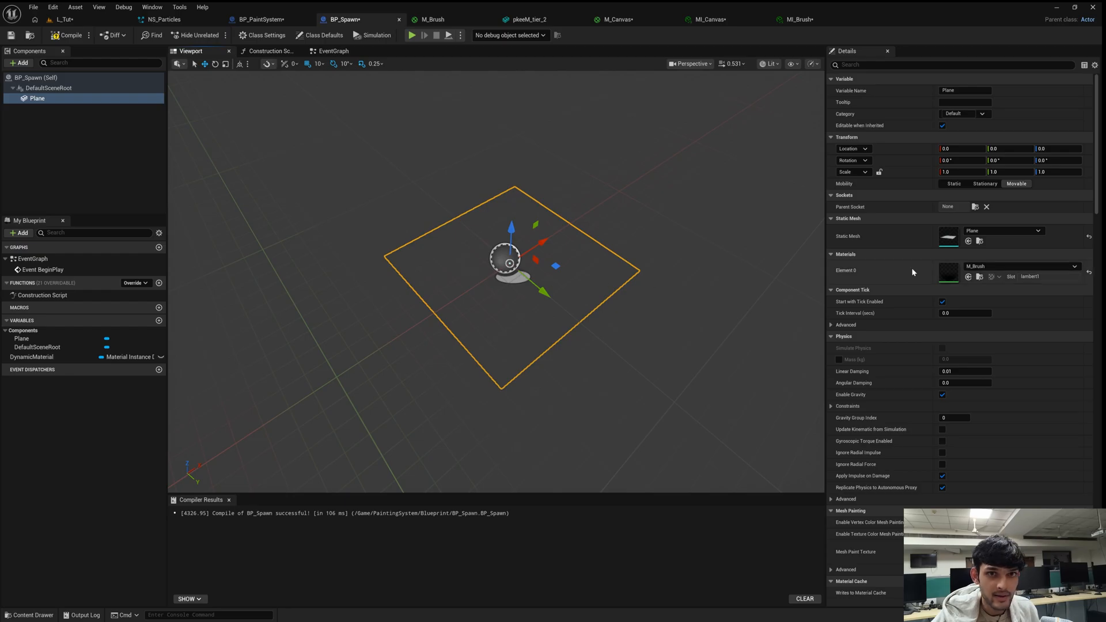
left_click(1003, 266)
type("mi_br")
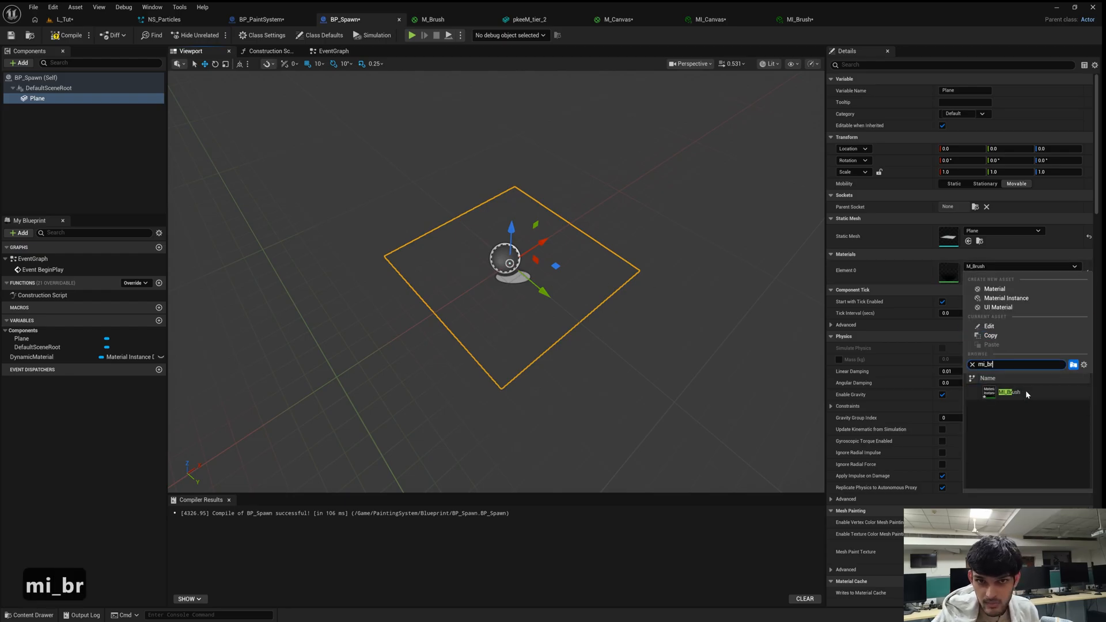
left_click(1012, 392)
In BP_Spawn's event graph, add a Set Scalar Parameter Value node targeting the Dynamic Material output and align it with the Set node.
left_click(333, 51)
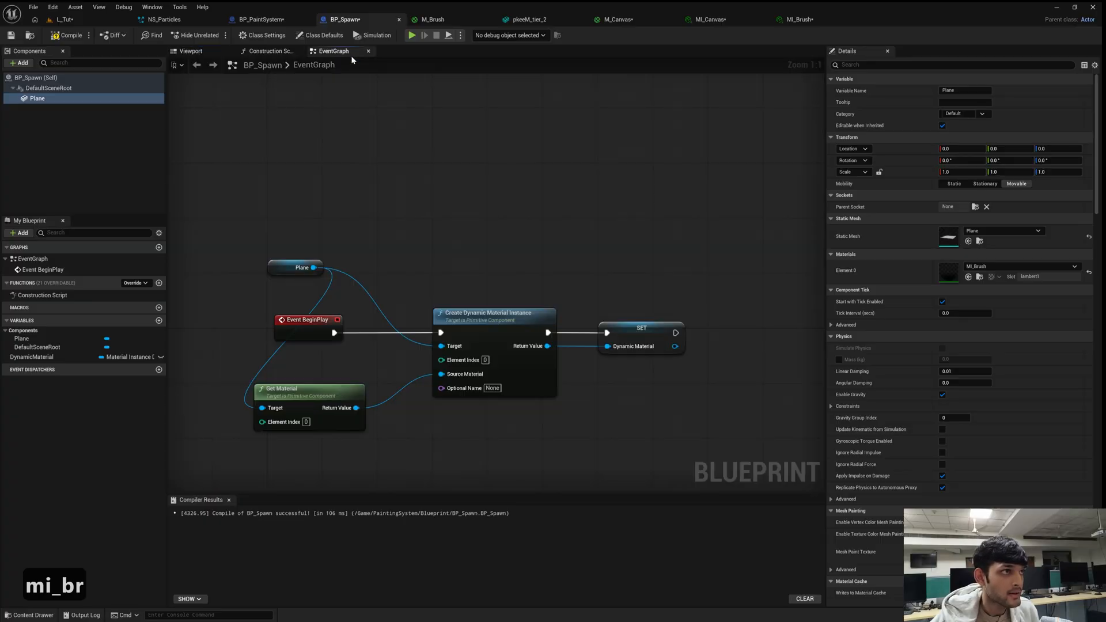
right_click_drag(611, 236, 513, 233)
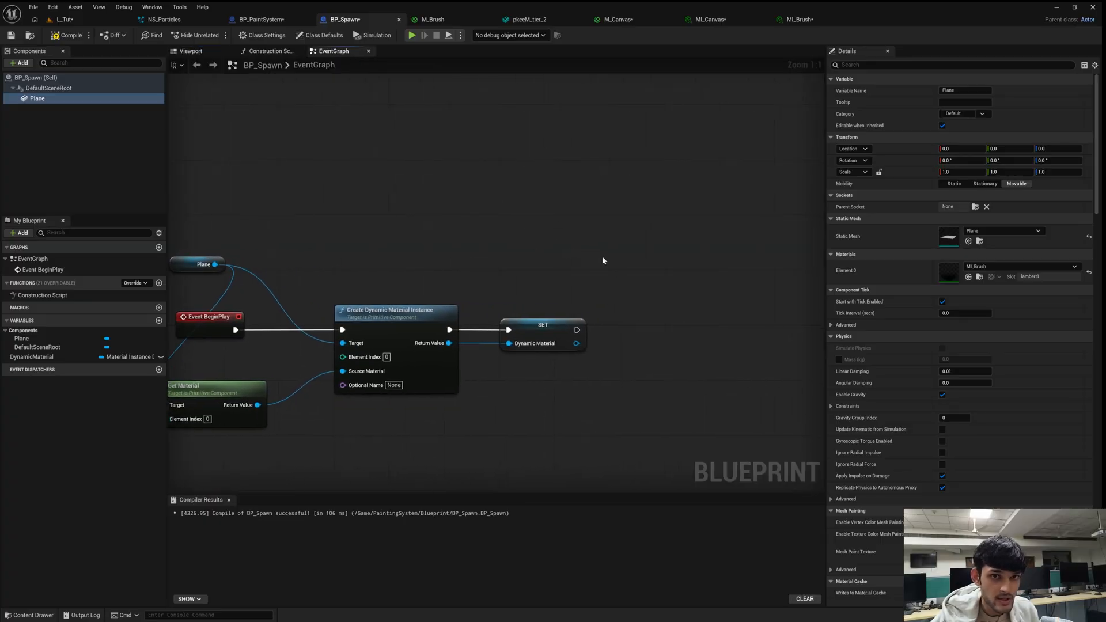
right_click_drag(618, 275, 585, 261)
left_click_drag(543, 330, 663, 329)
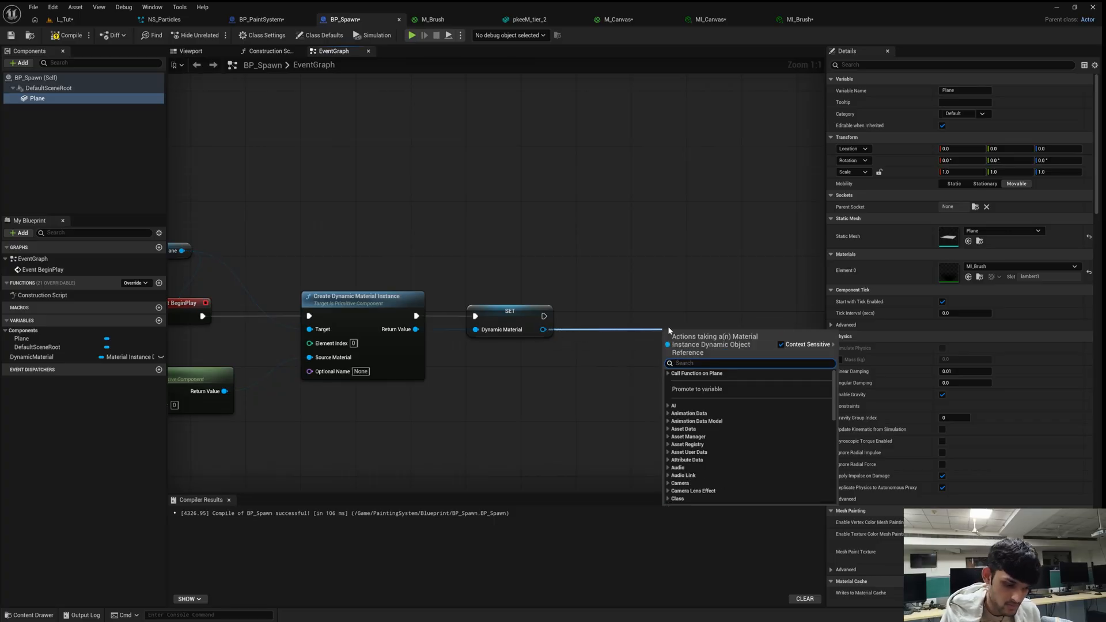
type("set mater")
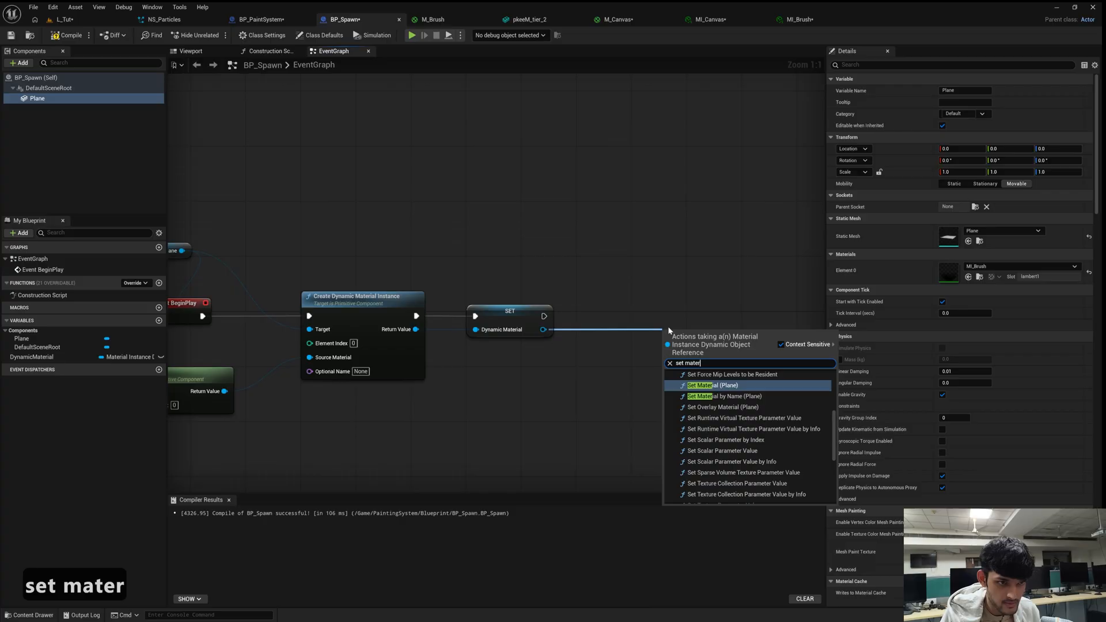
type("ial param")
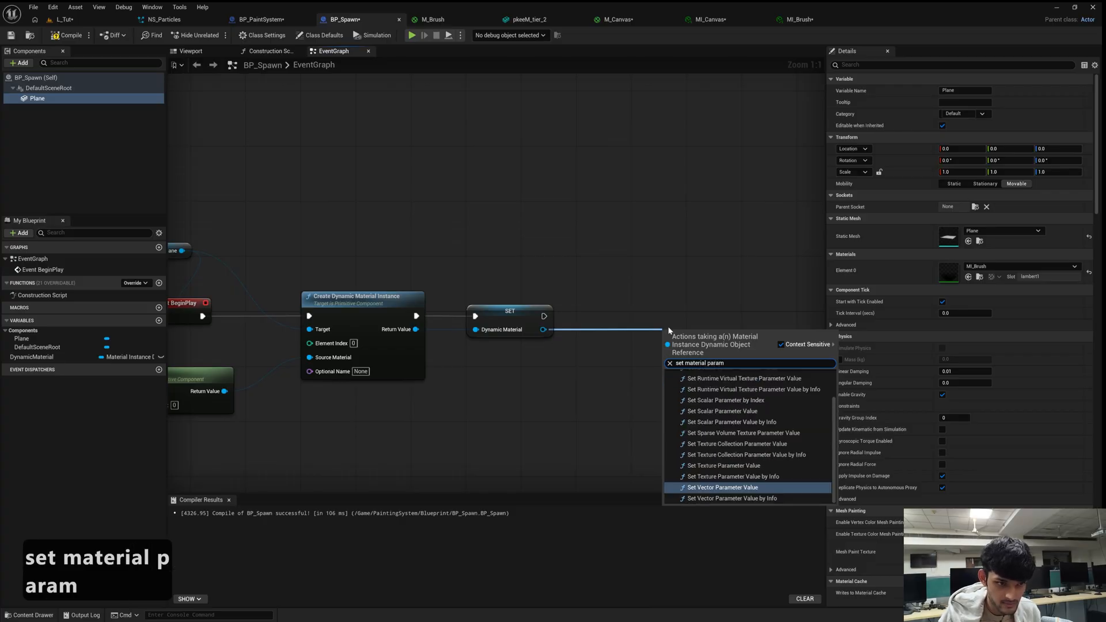
left_click(720, 411)
left_click_drag(720, 355, 696, 320)
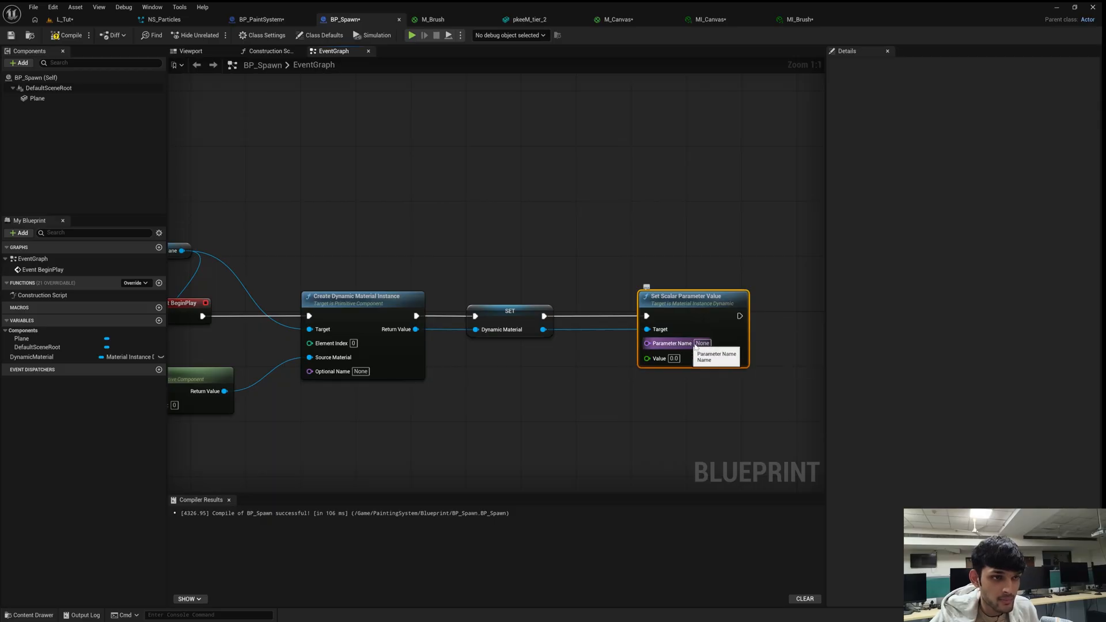
Set the scalar parameter node's Parameter Name to FadeOut and move the node farther from the Set node.
left_click(702, 344)
type("FadeOut")
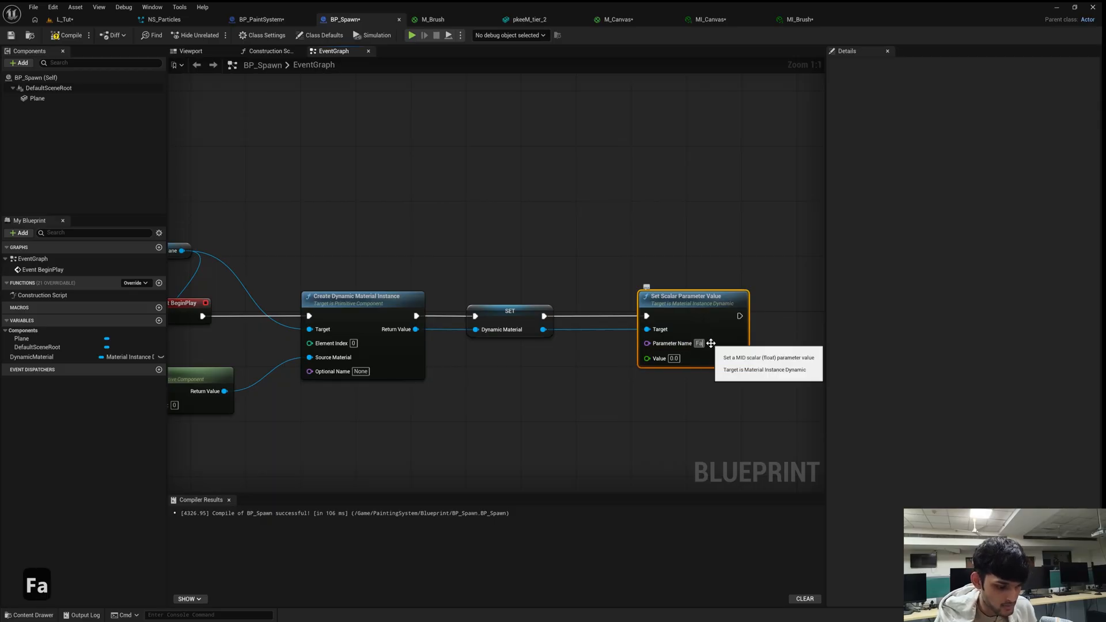
key("Return")
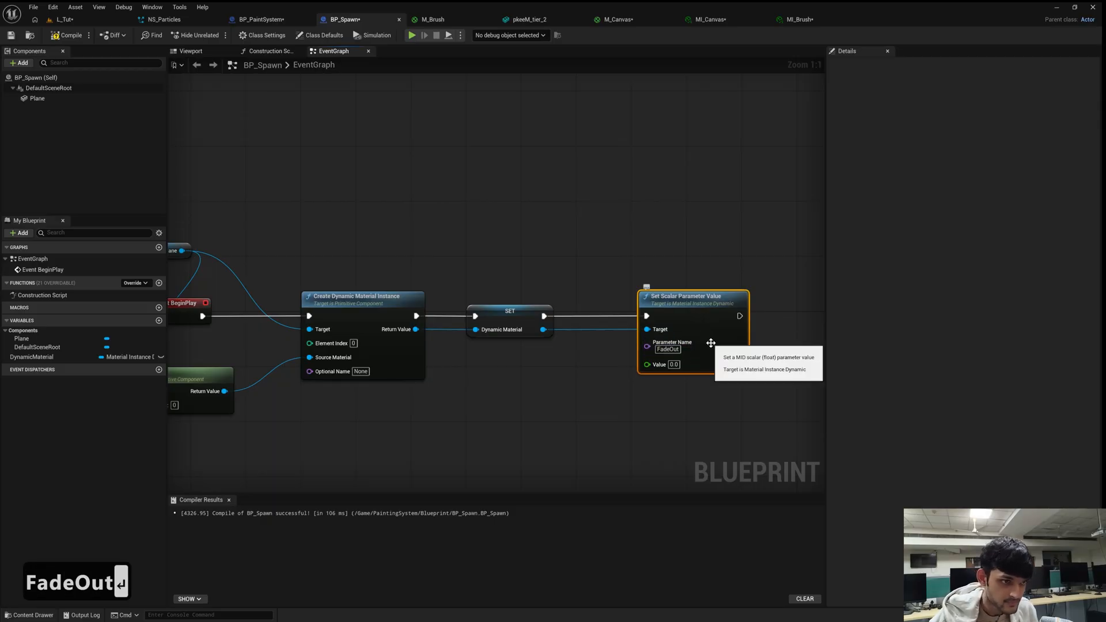
left_click_drag(648, 364, 568, 400)
key("Escape")
left_click_drag(682, 293, 799, 307)
Insert a timeline named FadeOut between the Dynamic Material Set node and Set Scalar Parameter Value.
left_click_drag(544, 315, 608, 293)
type("timeline")
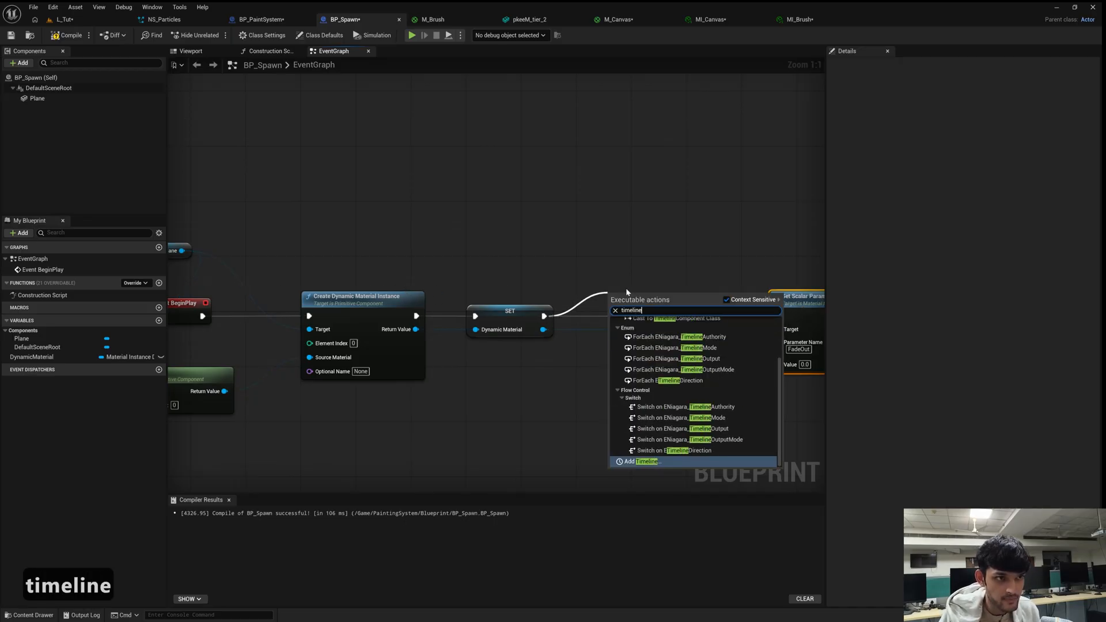
key("Return")
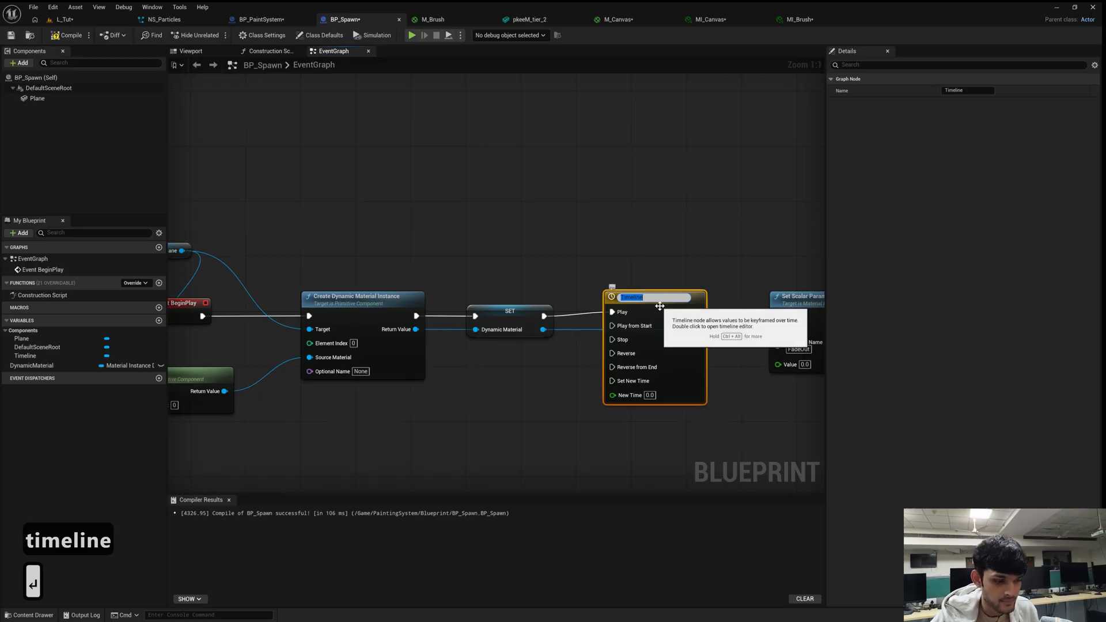
type("FadeO")
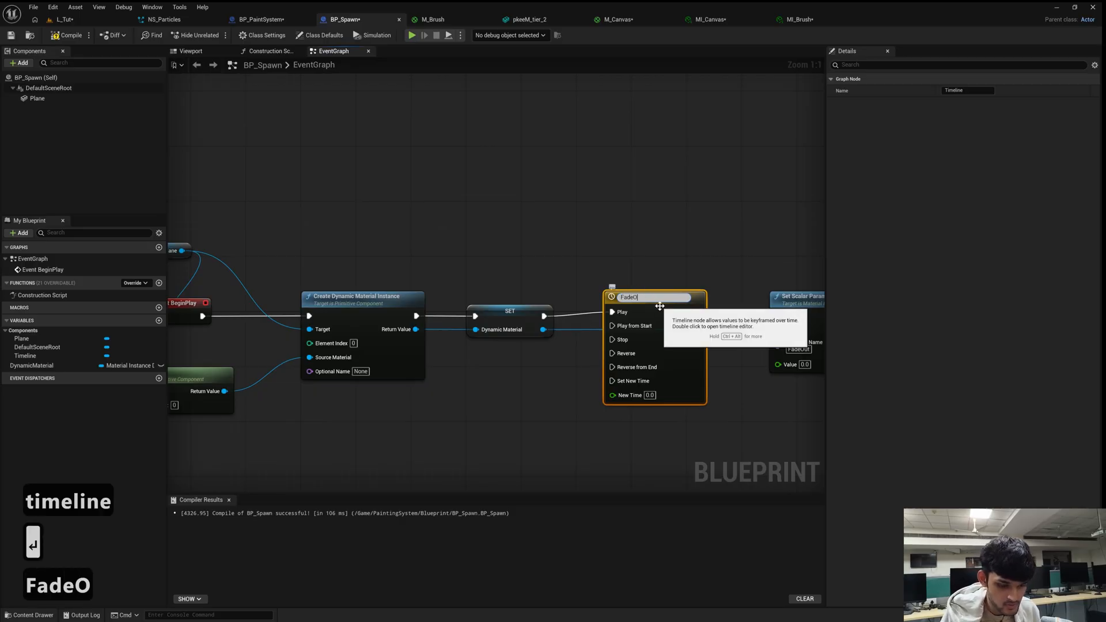
type("ut")
key("Return")
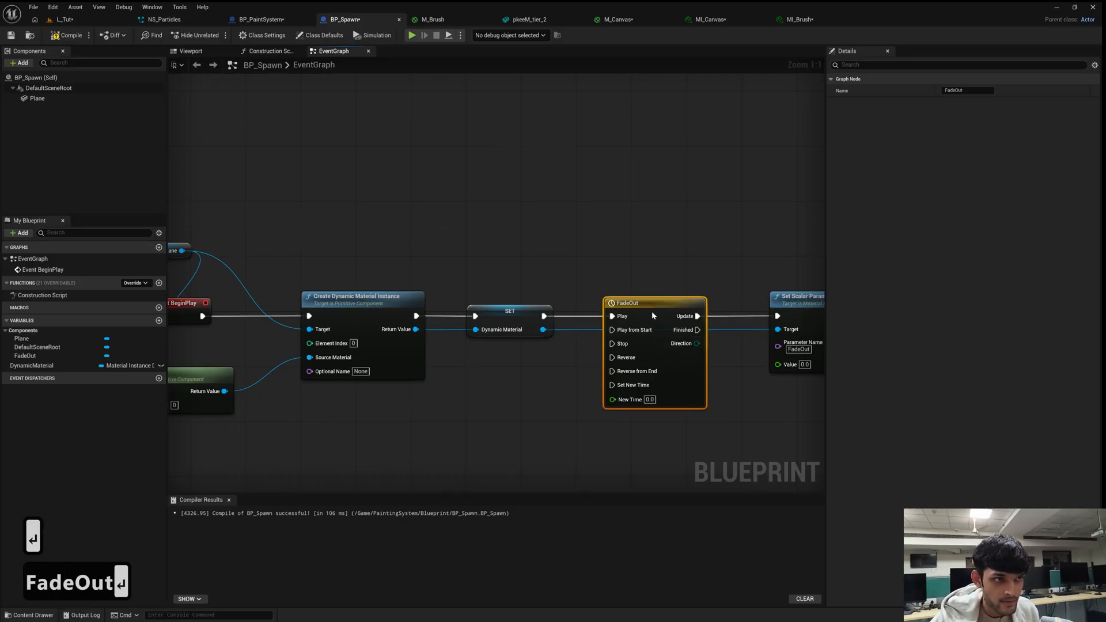
Open the FadeOut timeline and add a float track named FadeOut.
right_click_drag(685, 289, 596, 273)
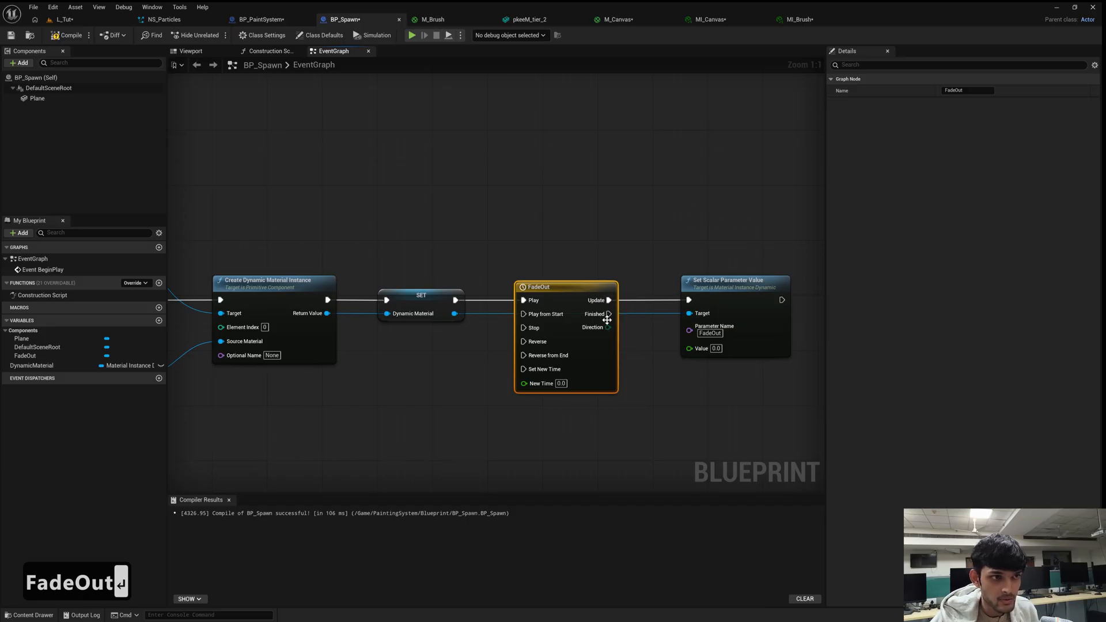
double_click(553, 288)
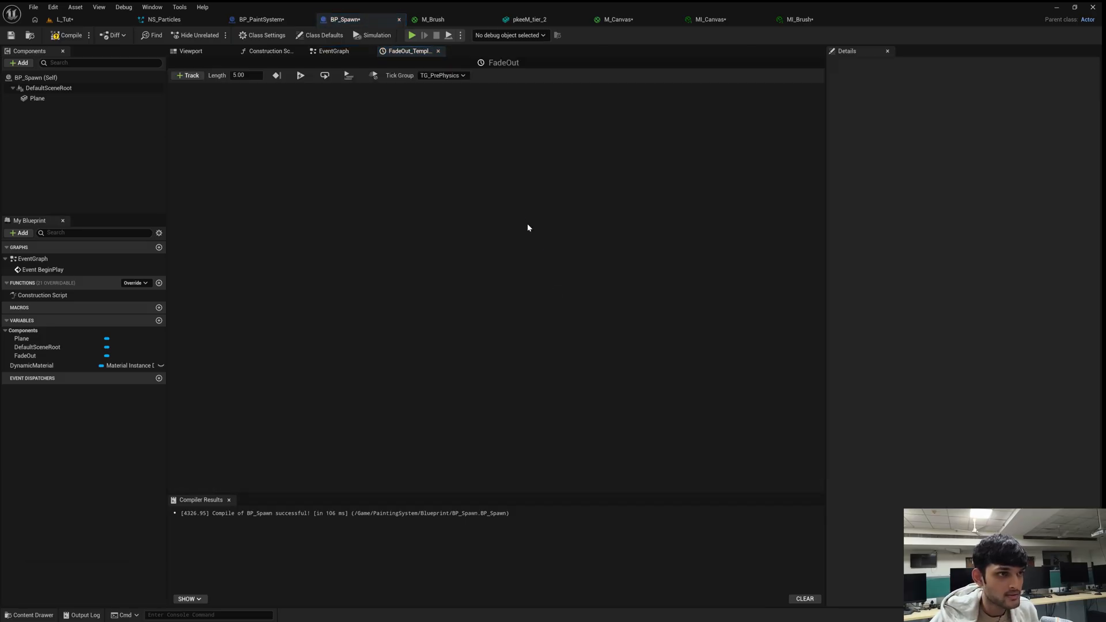
left_click(190, 76)
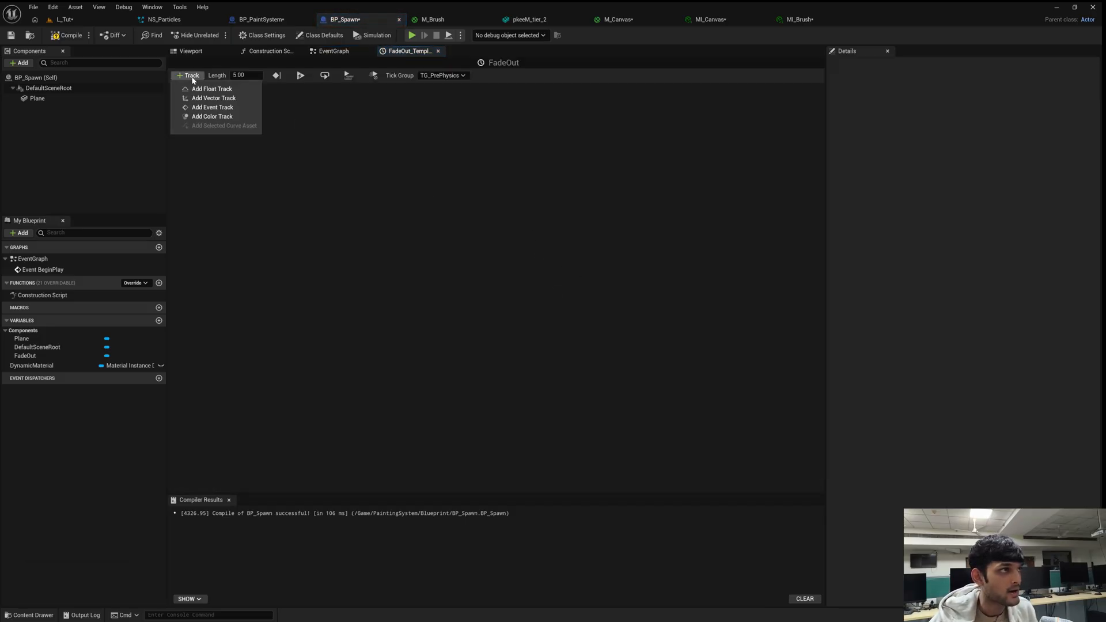
left_click(219, 89)
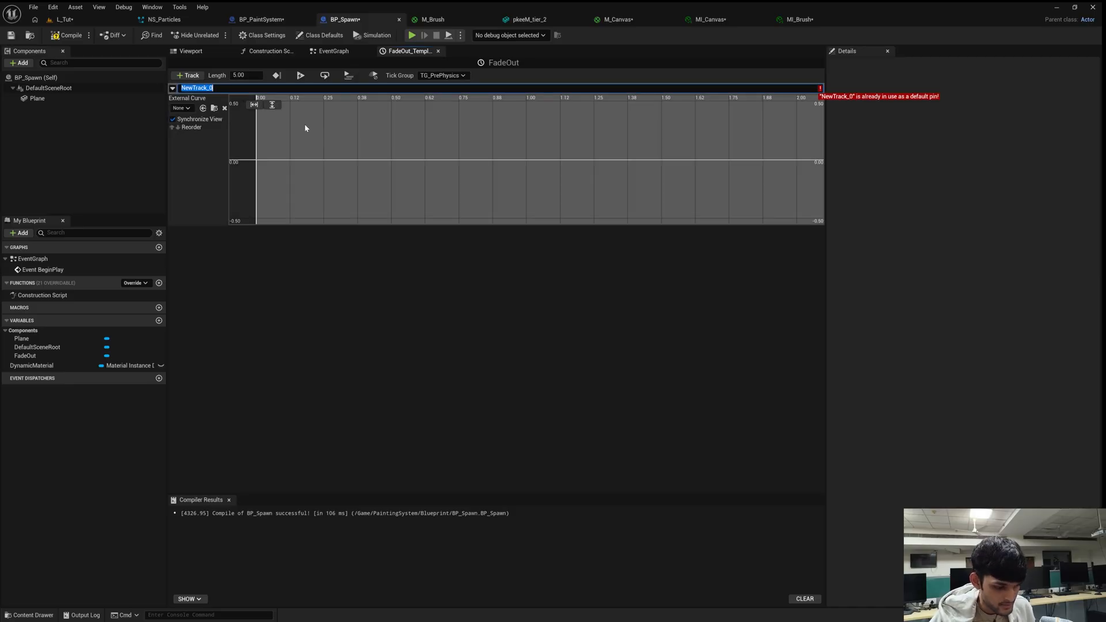
type("FadeOu")
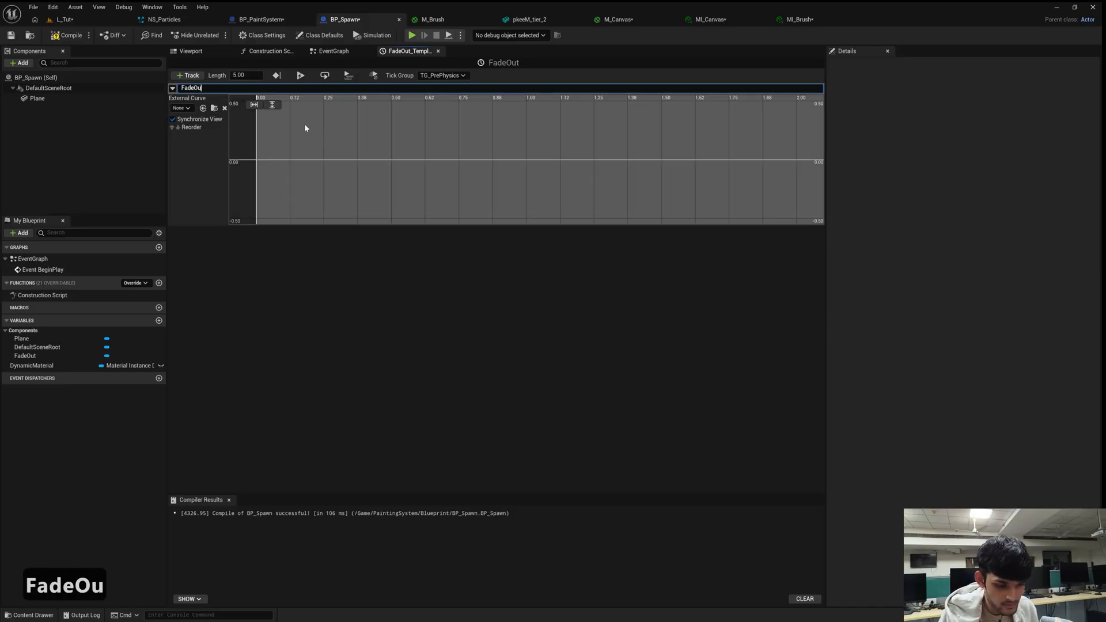
type("t")
key("Return")
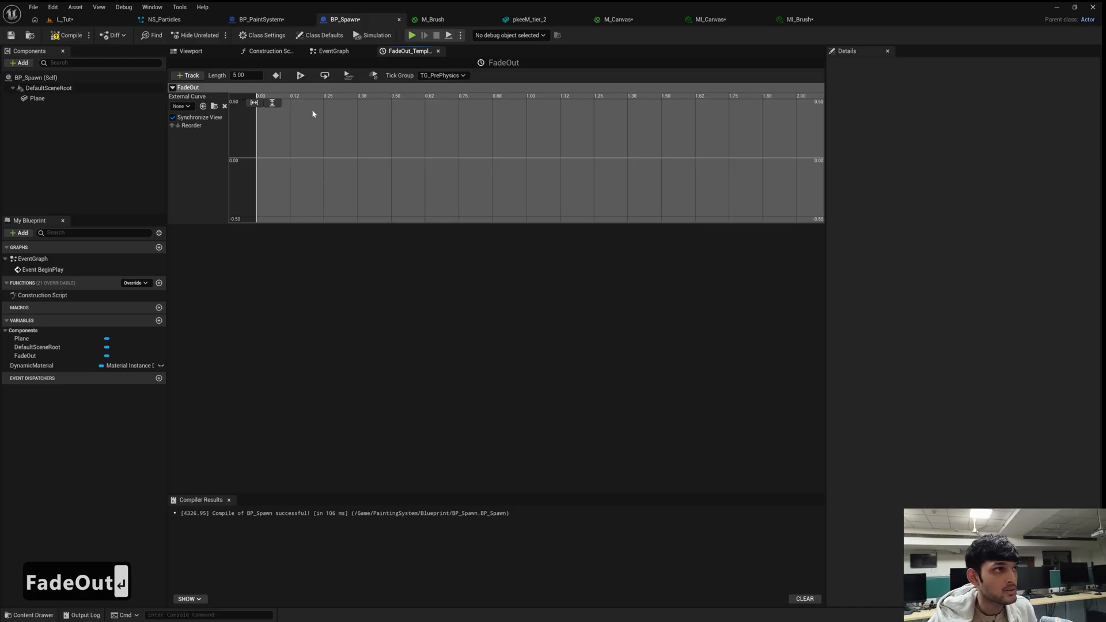
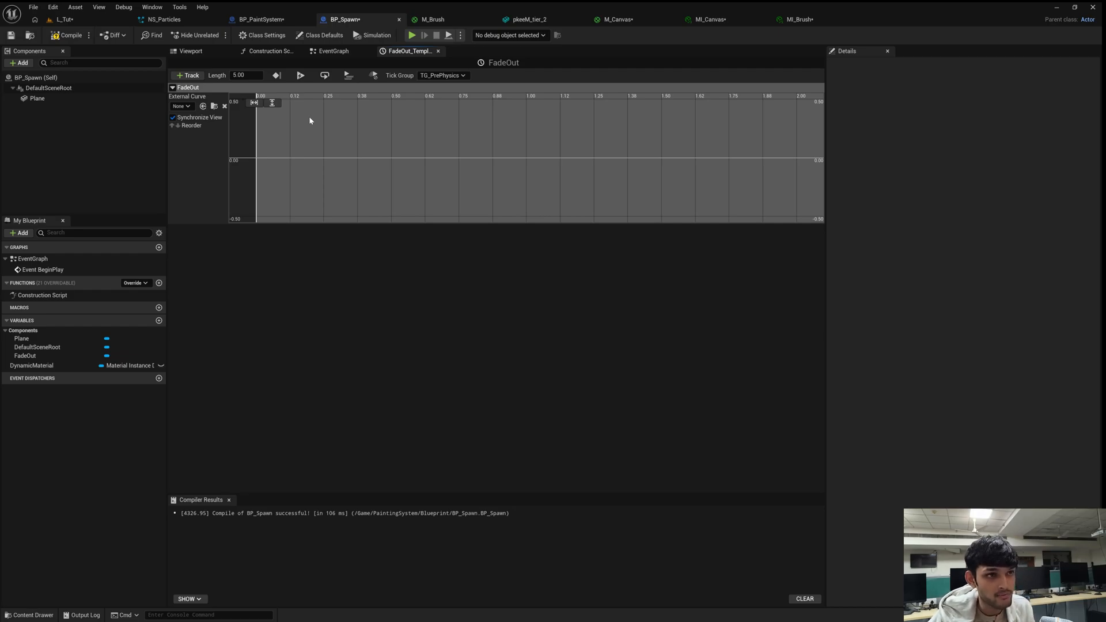
Add a key to the FadeOut curve and set its time to 0.
right_click(364, 127)
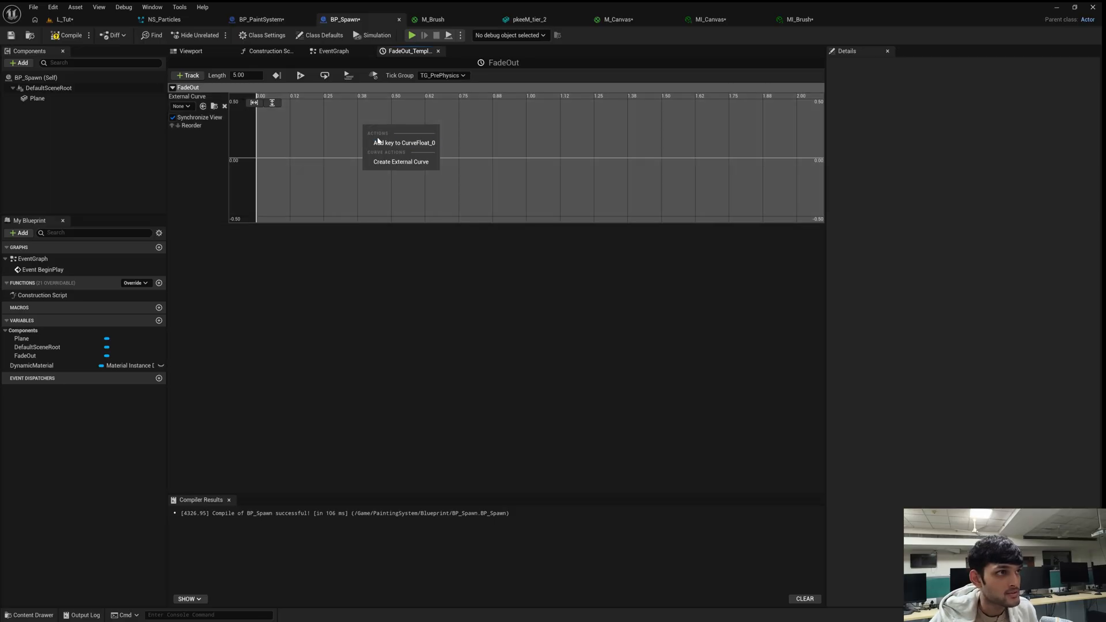
left_click(380, 143)
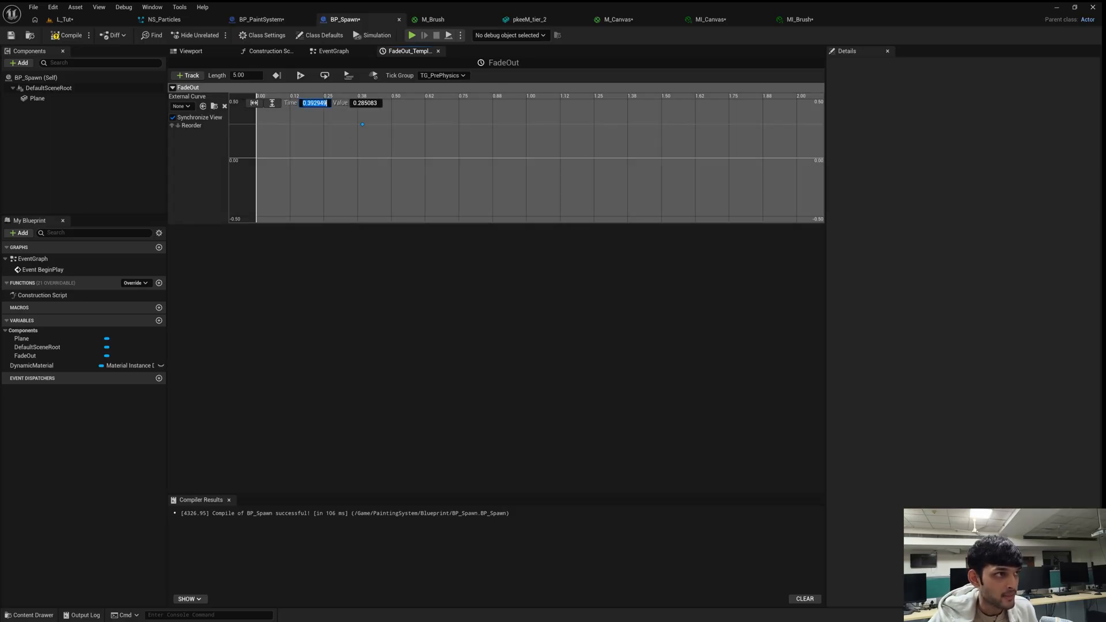
type("0")
key("Return")
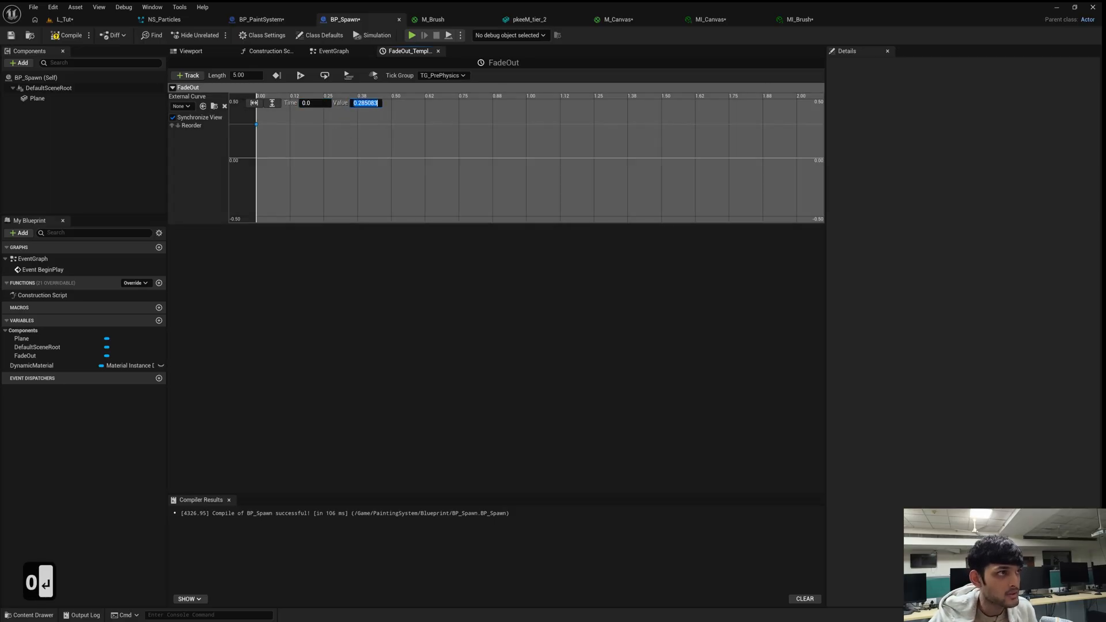
Add a second key to the FadeOut curve at time 5 with value 0, and fit the curve in both directions.
right_click(397, 132)
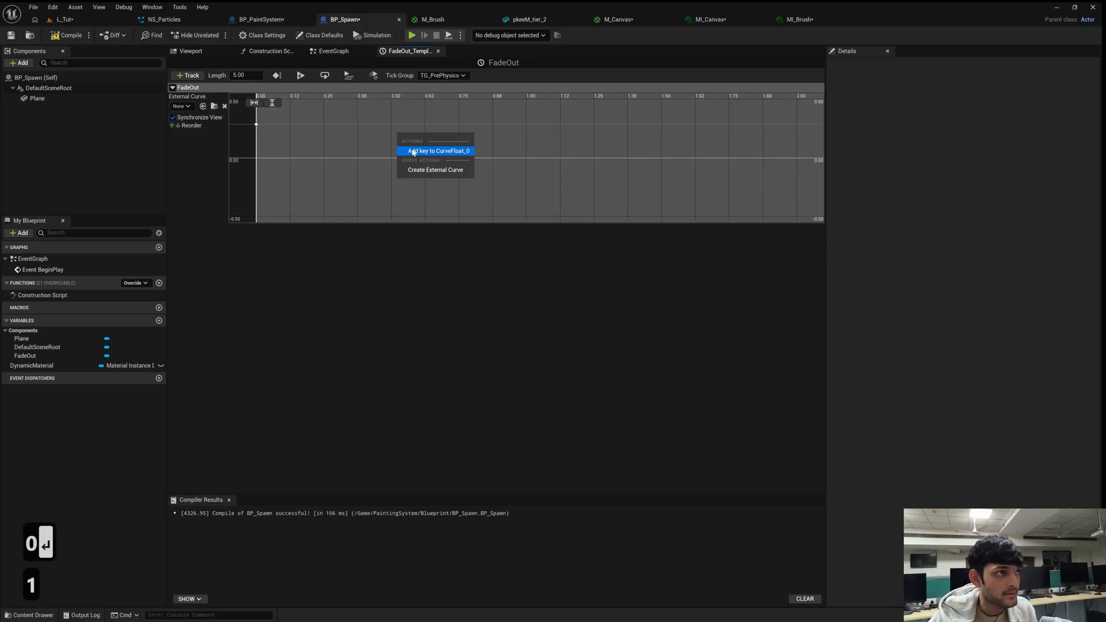
left_click(432, 151)
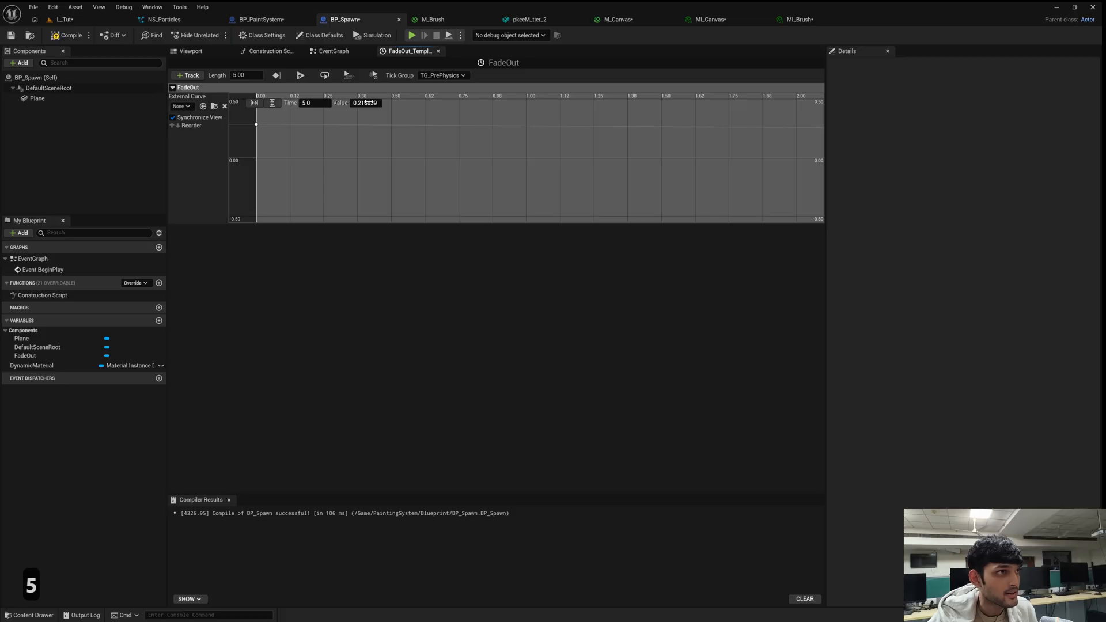
key("Return")
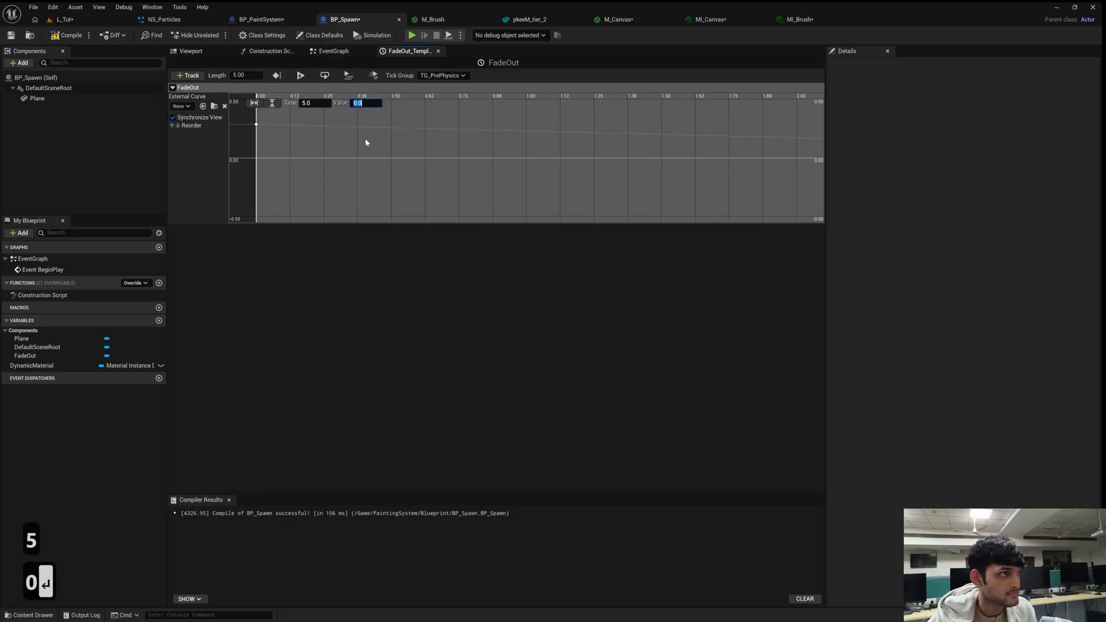
left_click(272, 103)
left_click(255, 103)
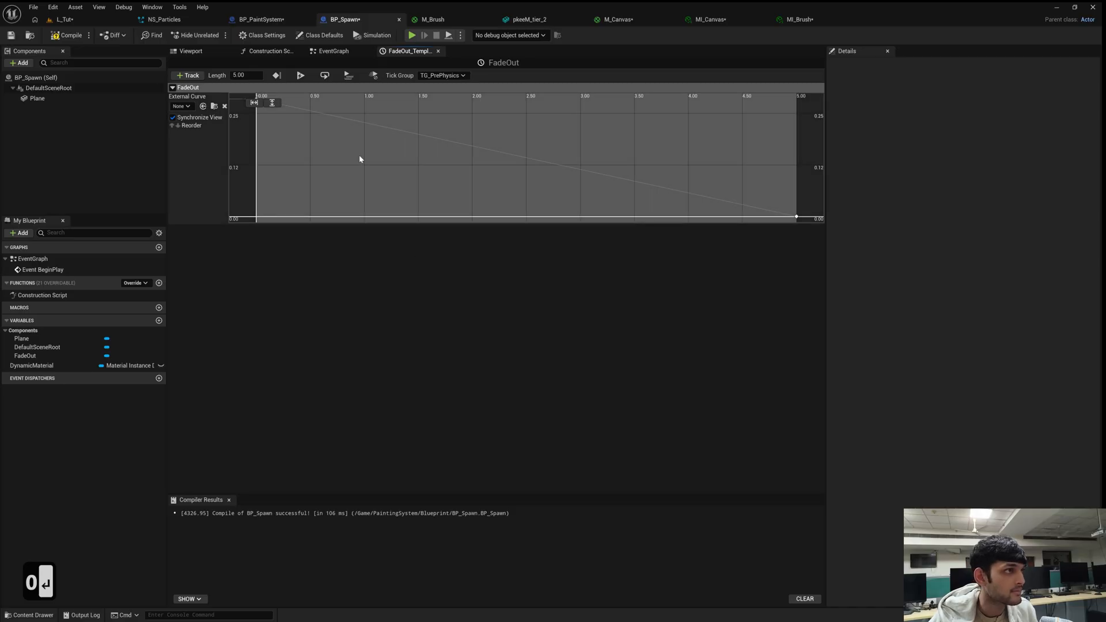
key("a")
key("a")
key("ctrl+a")
key("a")
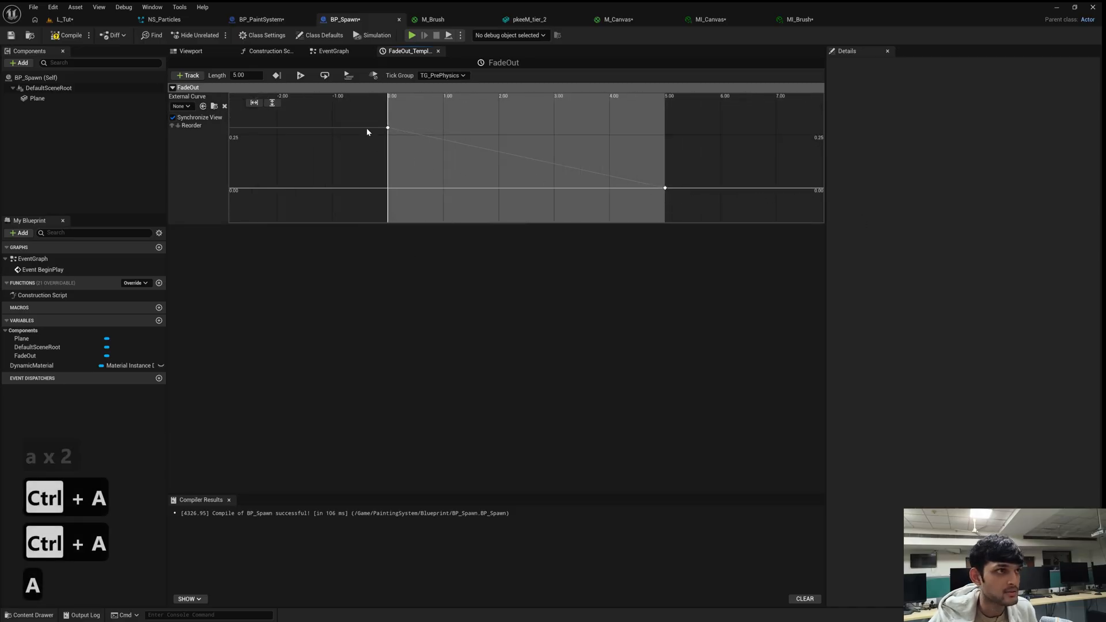
right_click(624, 147)
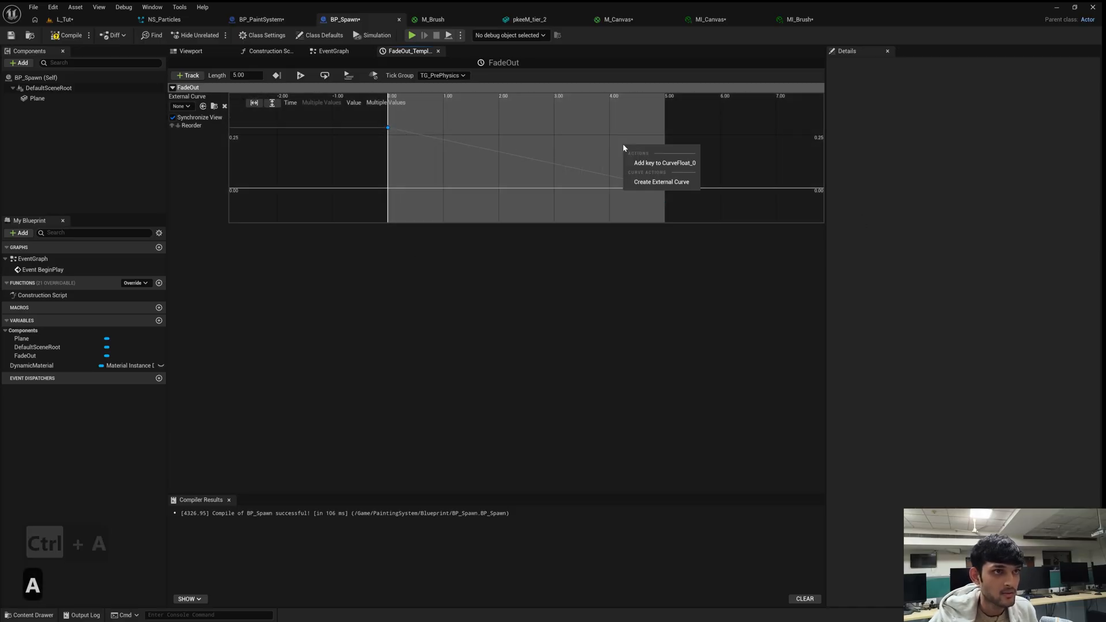
left_click(620, 149)
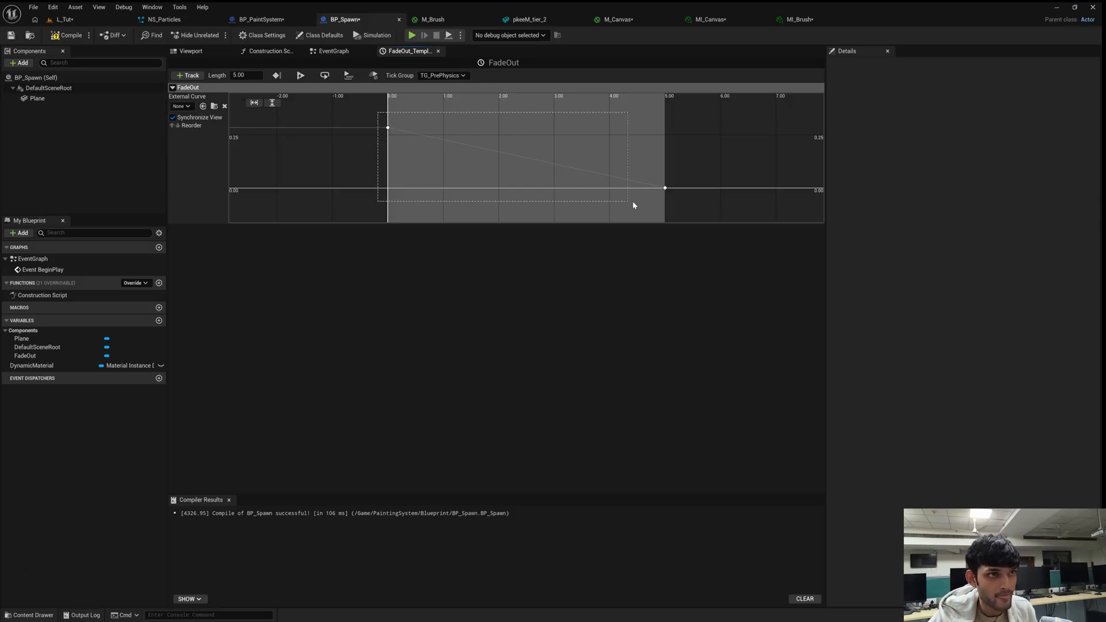
right_click(666, 189)
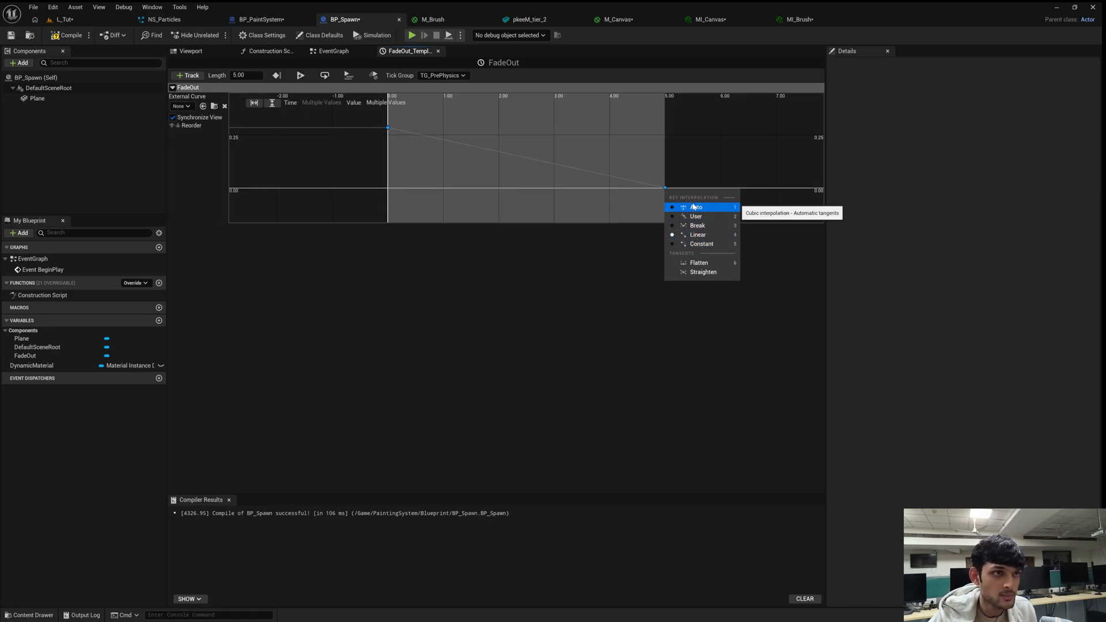
left_click(645, 153)
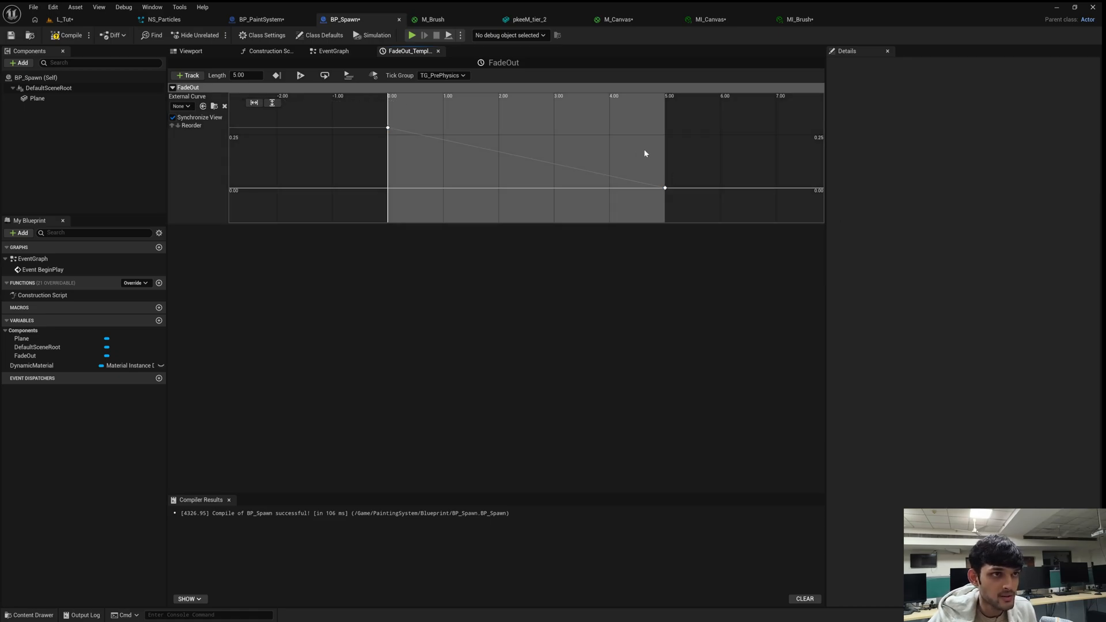
In BP_Spawn's event graph, connect the timeline's Fade Out output to the Value input of Set Scalar Parameter Value.
left_click(345, 53)
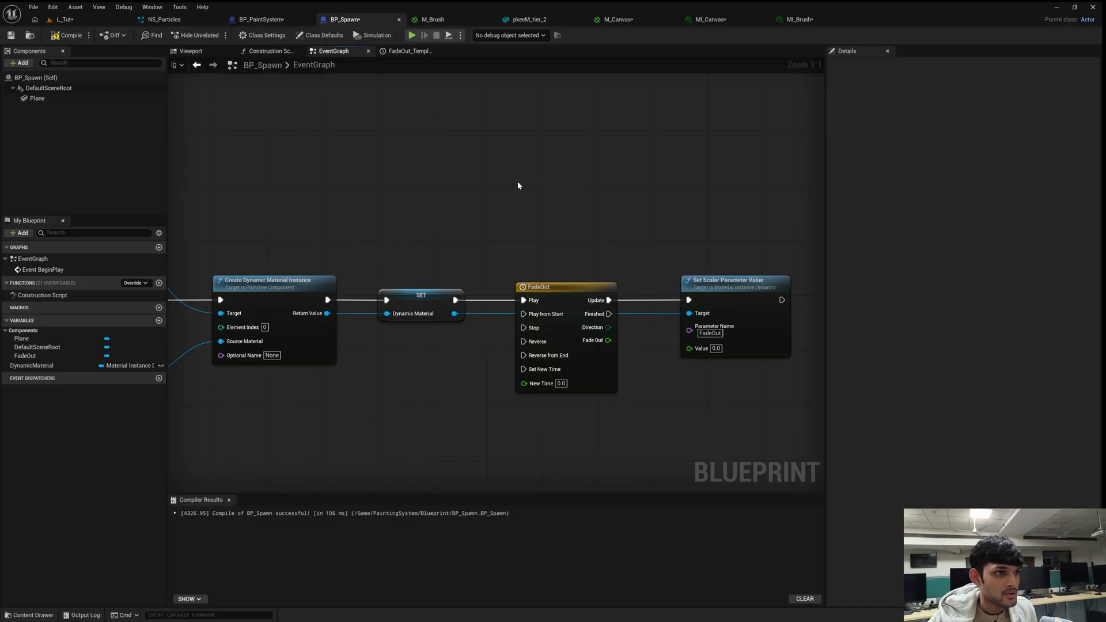
right_click_drag(517, 185, 447, 182)
left_click_drag(510, 321, 592, 327)
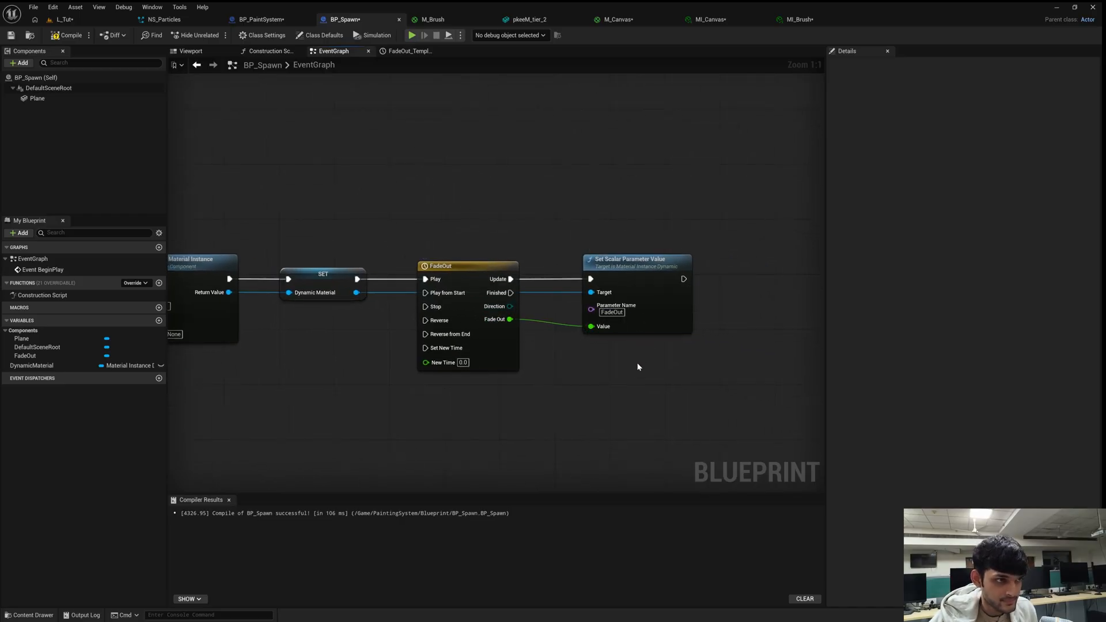
right_click_drag(637, 359, 620, 331)
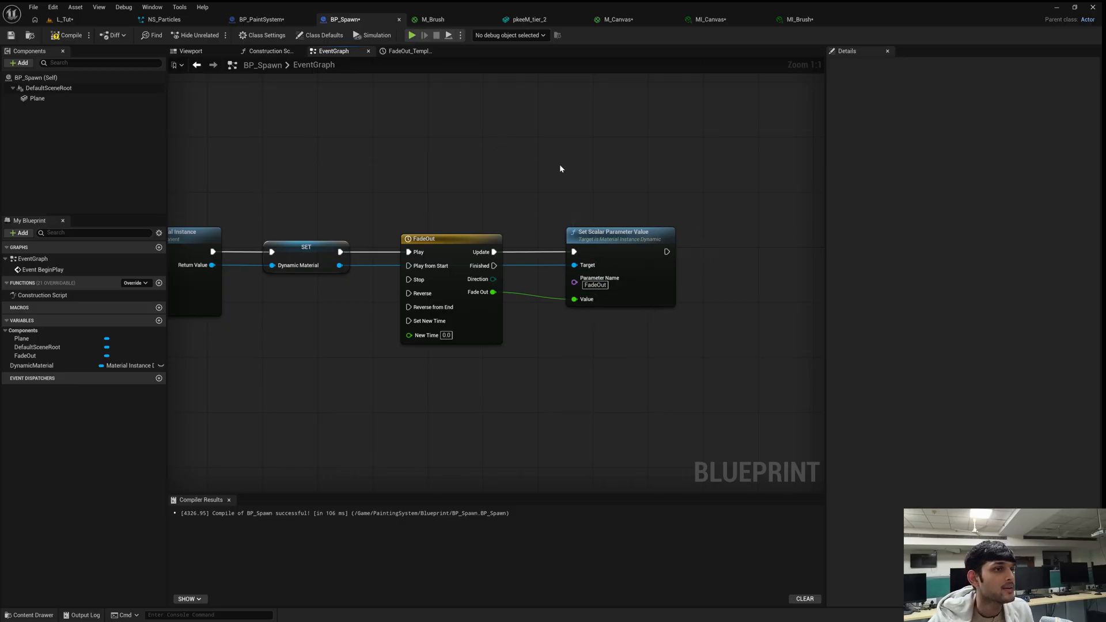
Add a Destroy Actor node from the FadeOut timeline's Finished output and place it below Set Scalar Parameter Value.
right_click_drag(544, 275, 533, 237)
left_click_drag(484, 229, 587, 365)
type("dets")
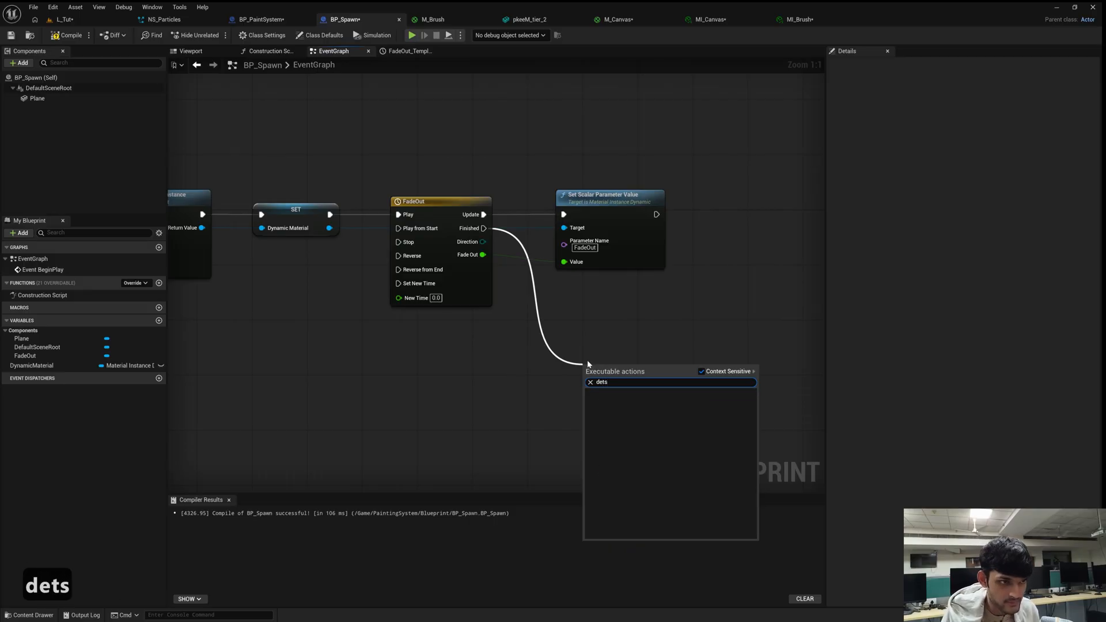
key("BackSpace")
key("BackSpace")
type("s")
key("Return")
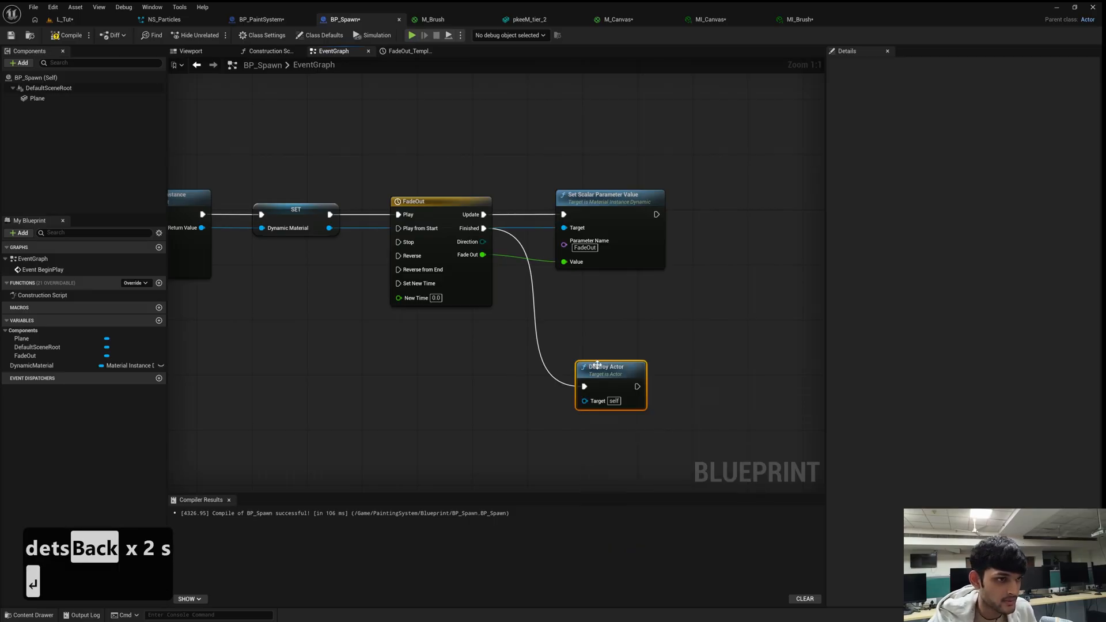
left_click_drag(598, 365, 597, 344)
Review BP_Spawn's complete node chain and the Plane component's settings, and save the blueprint.
right_click_drag(533, 275, 614, 317)
scroll(512, 280, "down", 2)
right_click_drag(303, 261, 467, 262)
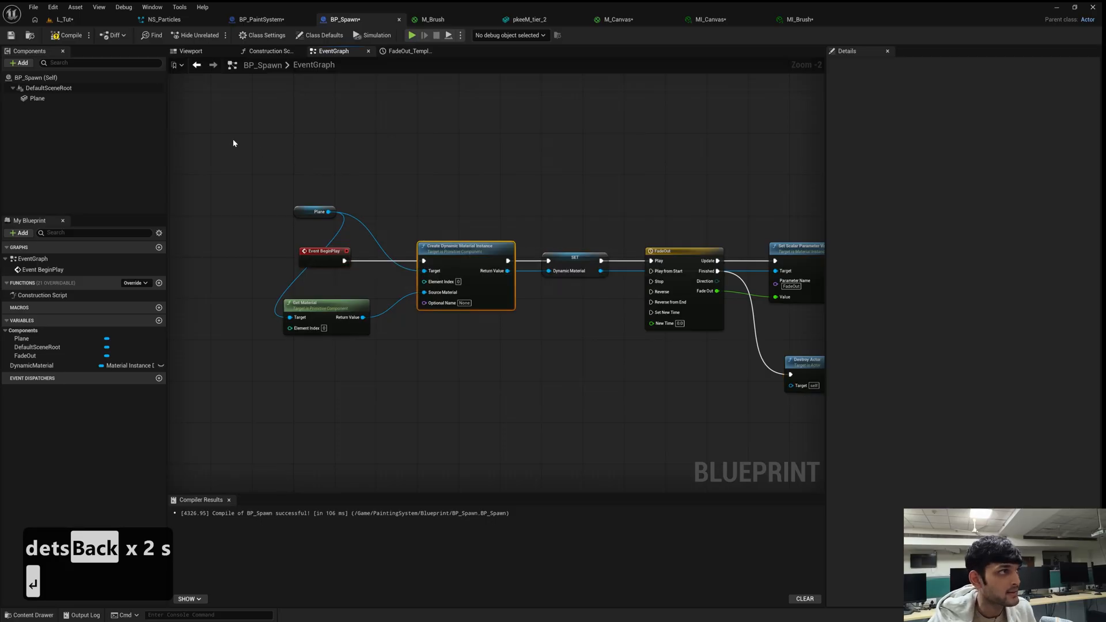
left_click(73, 100)
right_click_drag(595, 193, 522, 186)
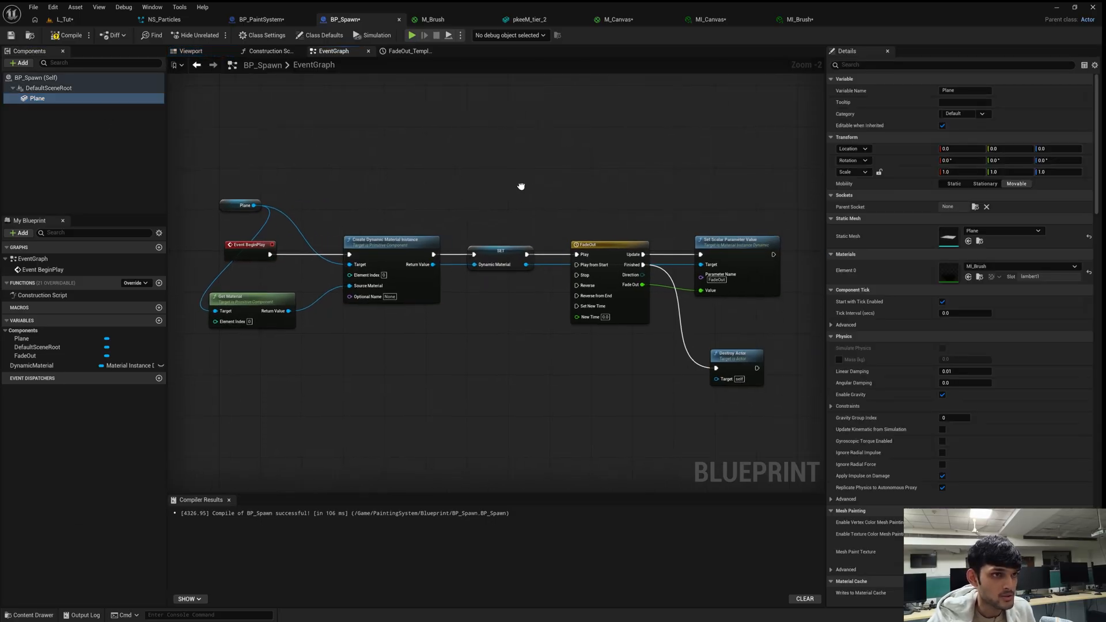
left_click(610, 250)
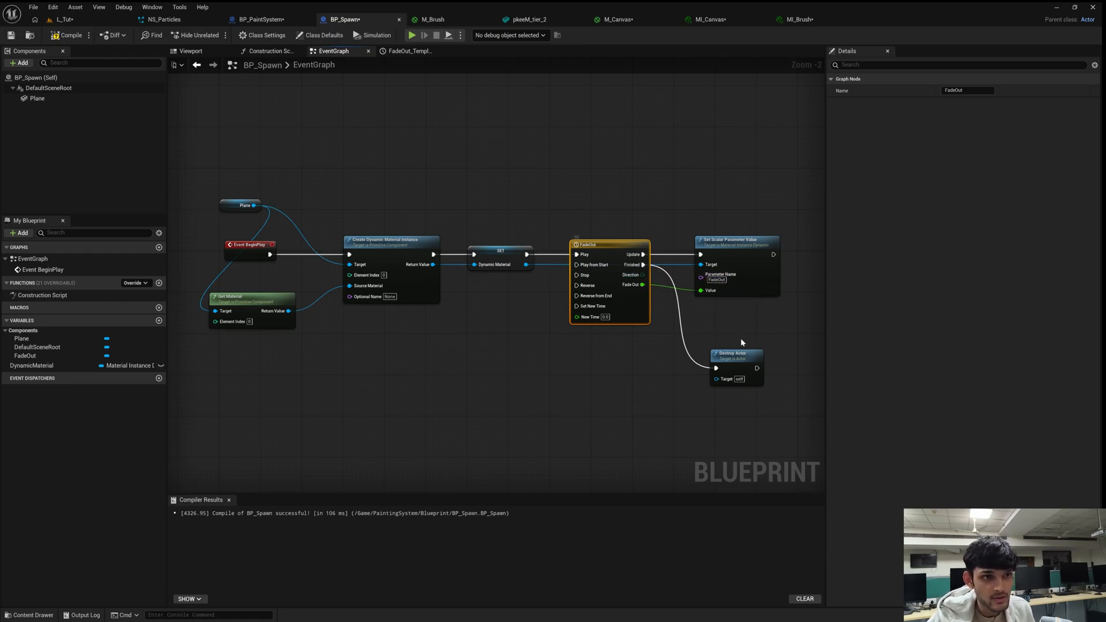
right_click_drag(620, 164, 644, 192)
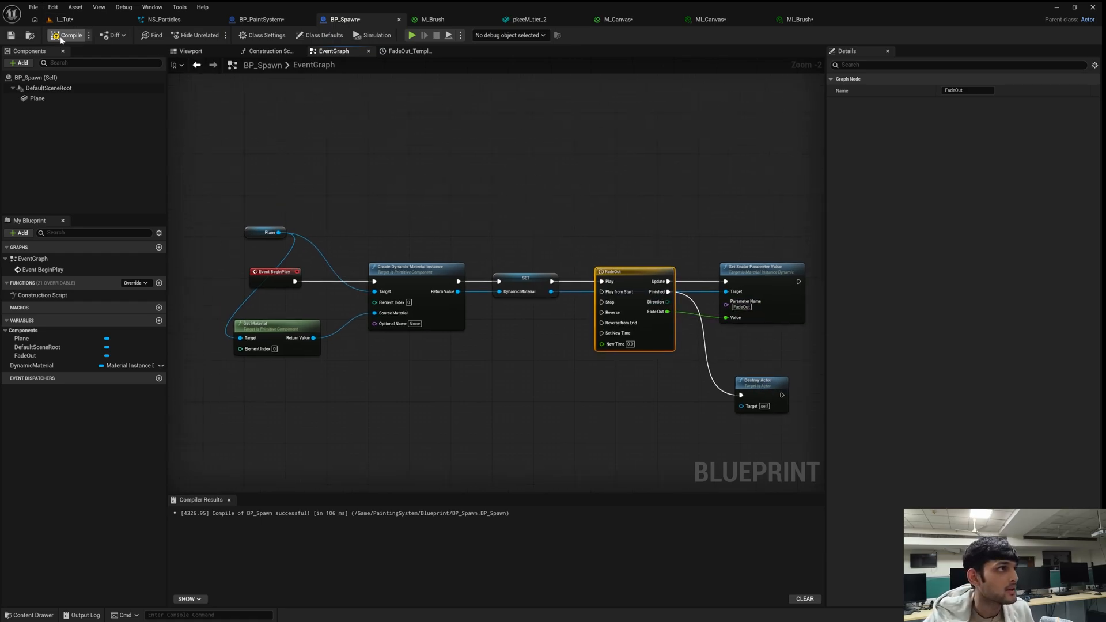
left_click(11, 35)
Simulate the L_Tut level and fly around the rock to check the brush effect, ending the simulation when done.
left_click(64, 19)
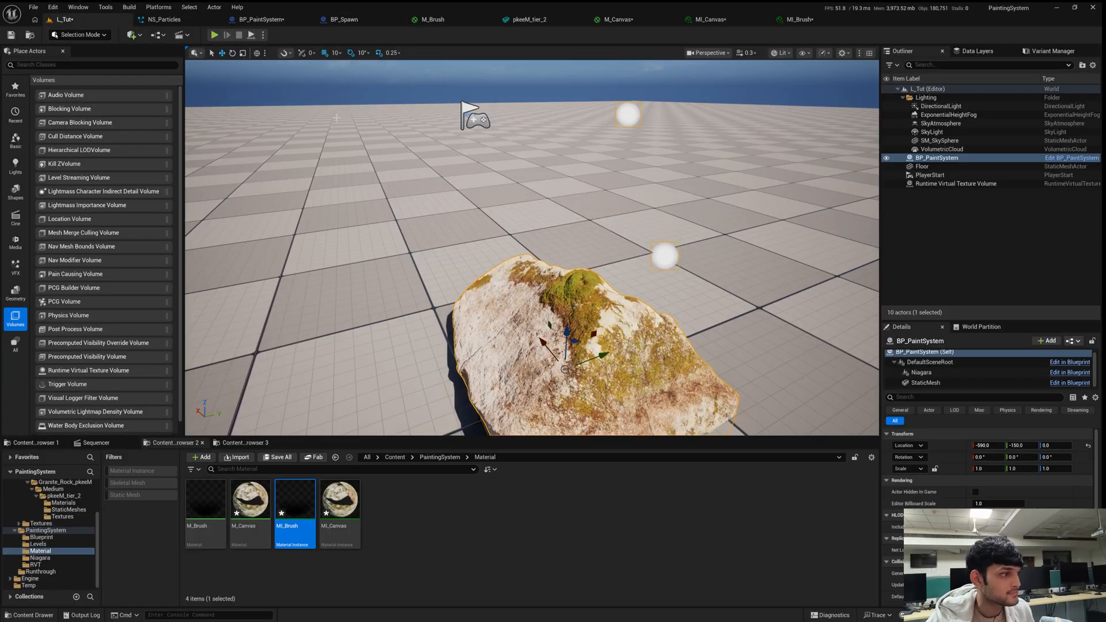
right_click_drag(516, 191, 510, 193)
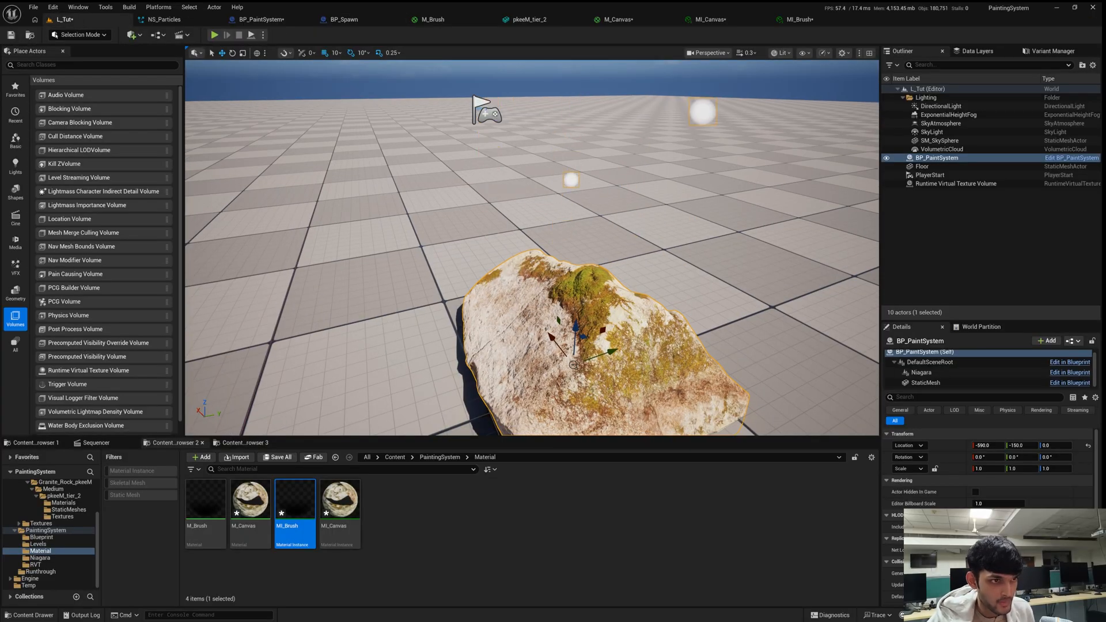
key("alt+s")
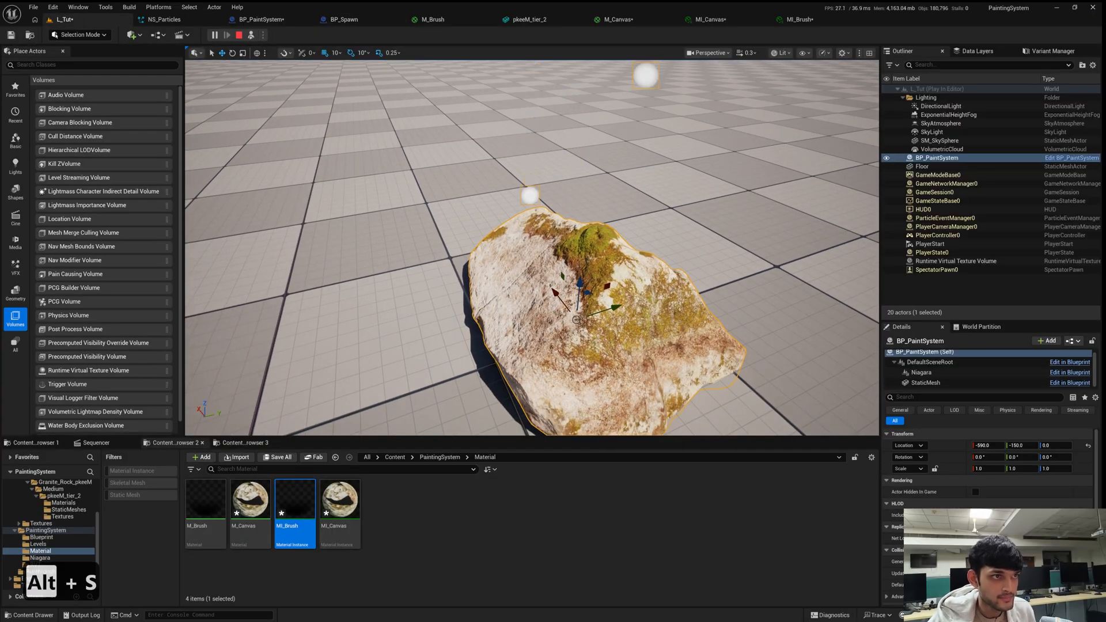
key("w")
right_click_drag(515, 191, 522, 202)
key("e")
key("s")
key("Escape")
Set the M_Brush material's Shading Model to Default Lit.
left_click(799, 19)
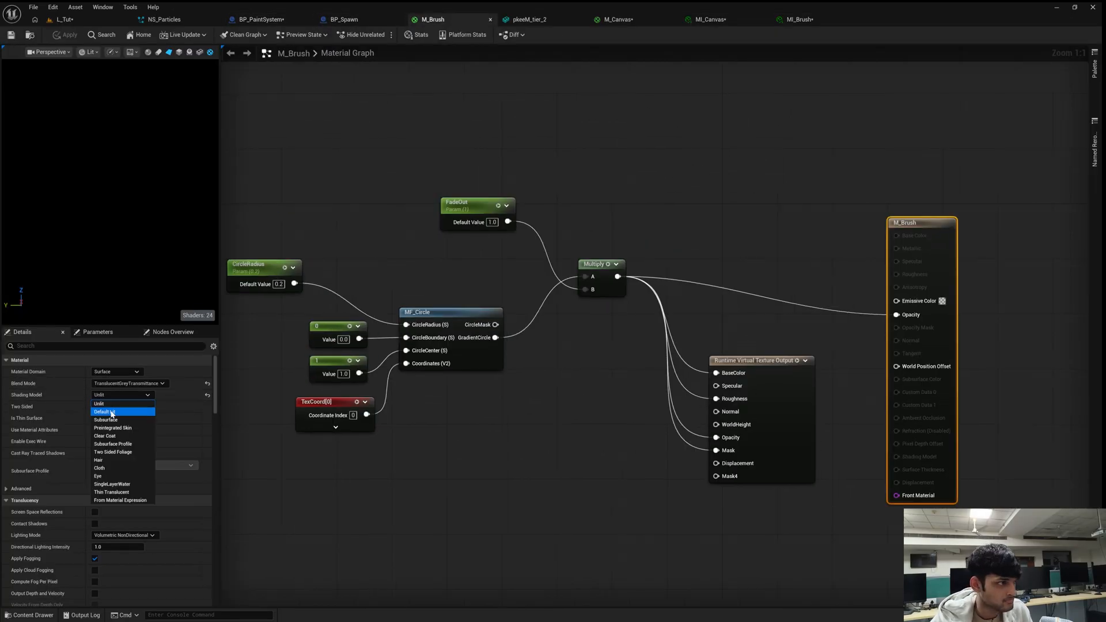
left_click(112, 413)
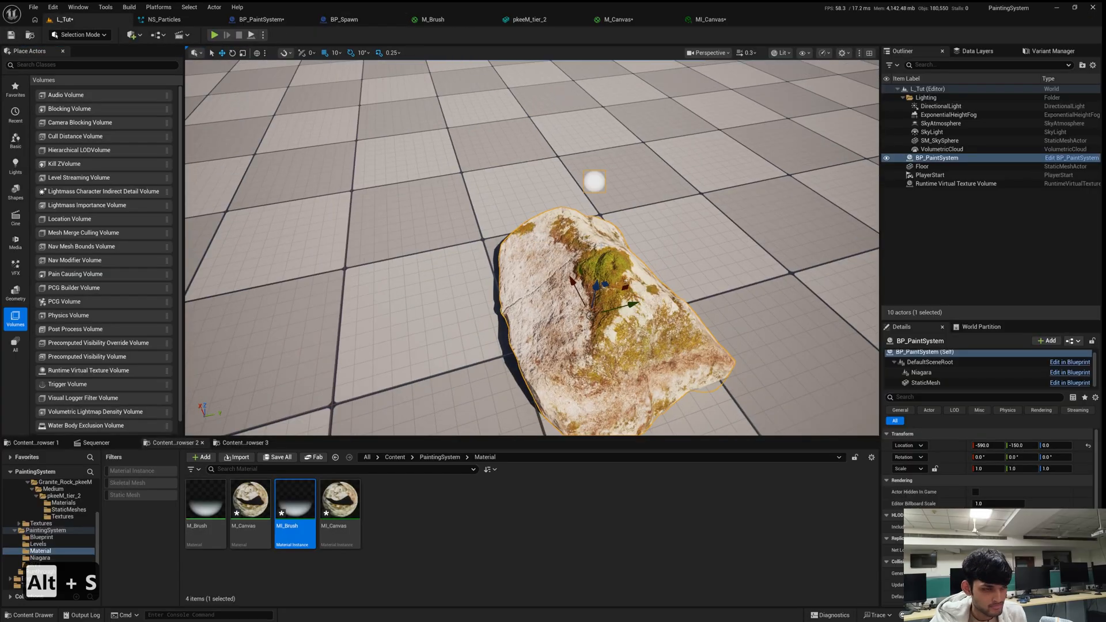
Run the L_Tut simulation again, inspect the brush planes around the rock from several angles, and stop it.
key("alt+s")
key("w")
key("s")
key("e")
right_click_drag(626, 242, 626, 242)
key("d")
key("a")
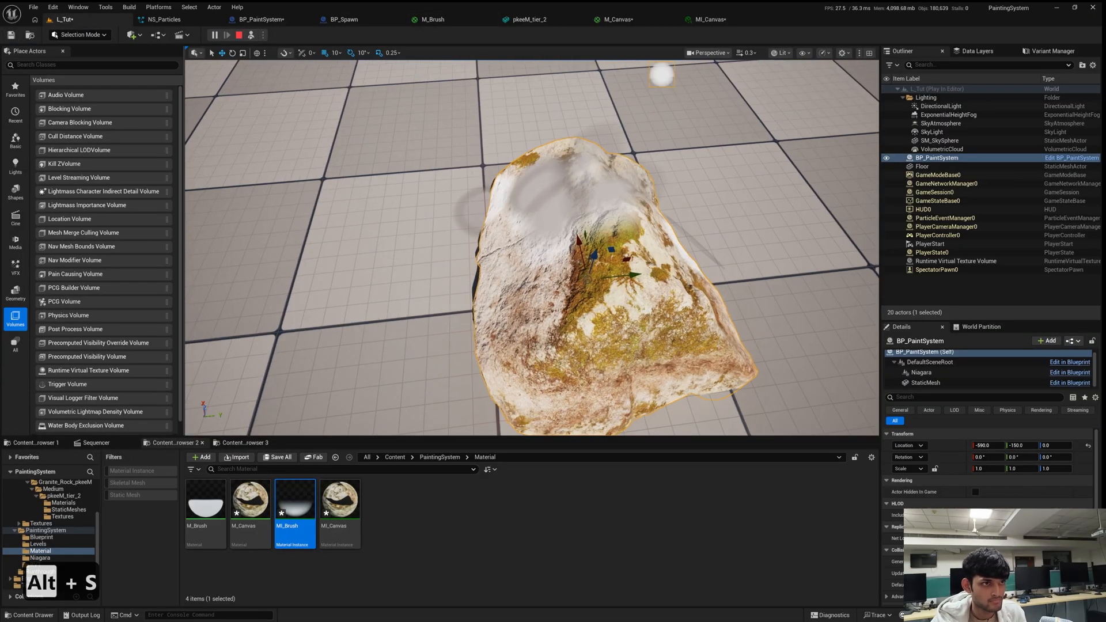
key("Escape")
Check the M_Brush material graph, and disable Render in Main Pass on BP_Spawn's Plane component.
left_click(437, 21)
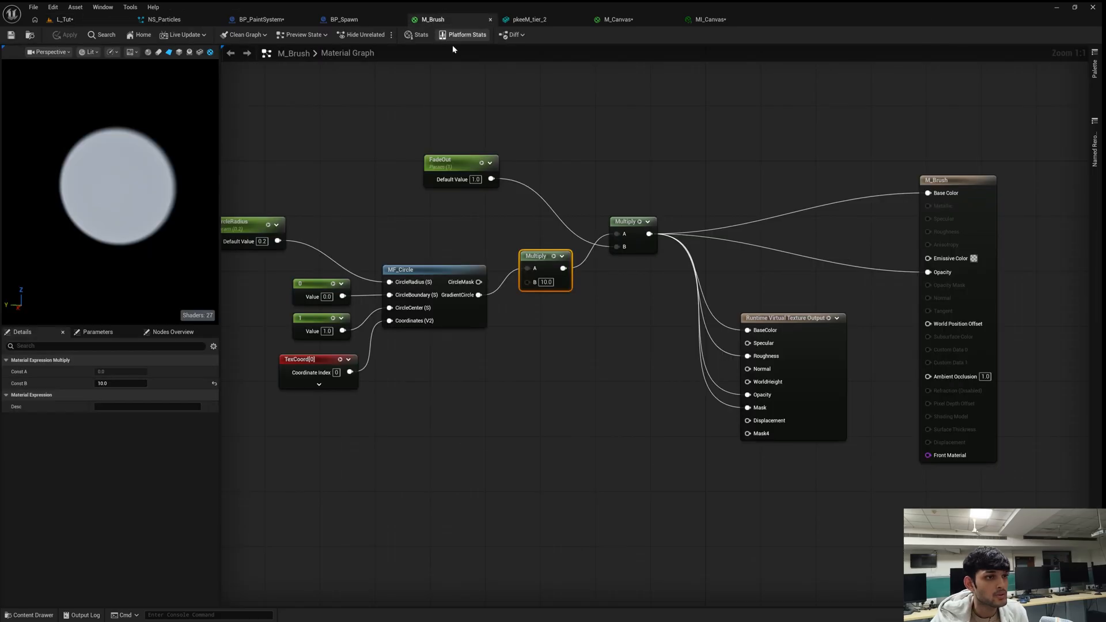
right_click_drag(505, 98, 515, 119)
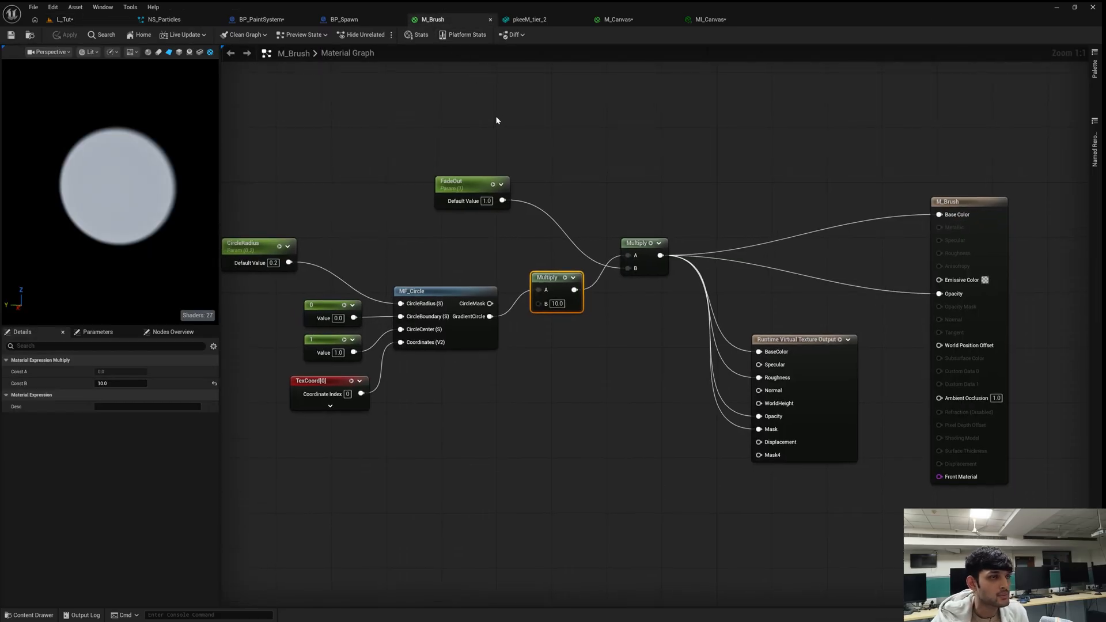
right_click_drag(634, 179, 595, 164)
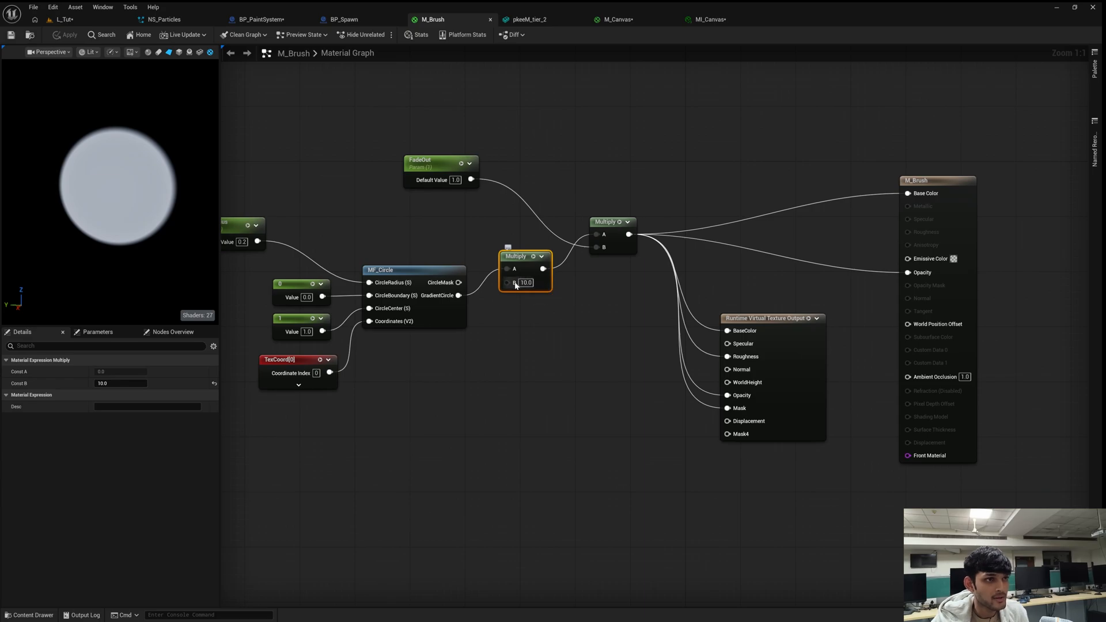
mouse_move(126, 195)
left_mouse_down()
mouse_move(87, 198)
mouse_move(122, 212)
mouse_move(119, 201)
left_mouse_up()
right_click_drag(483, 219, 509, 261)
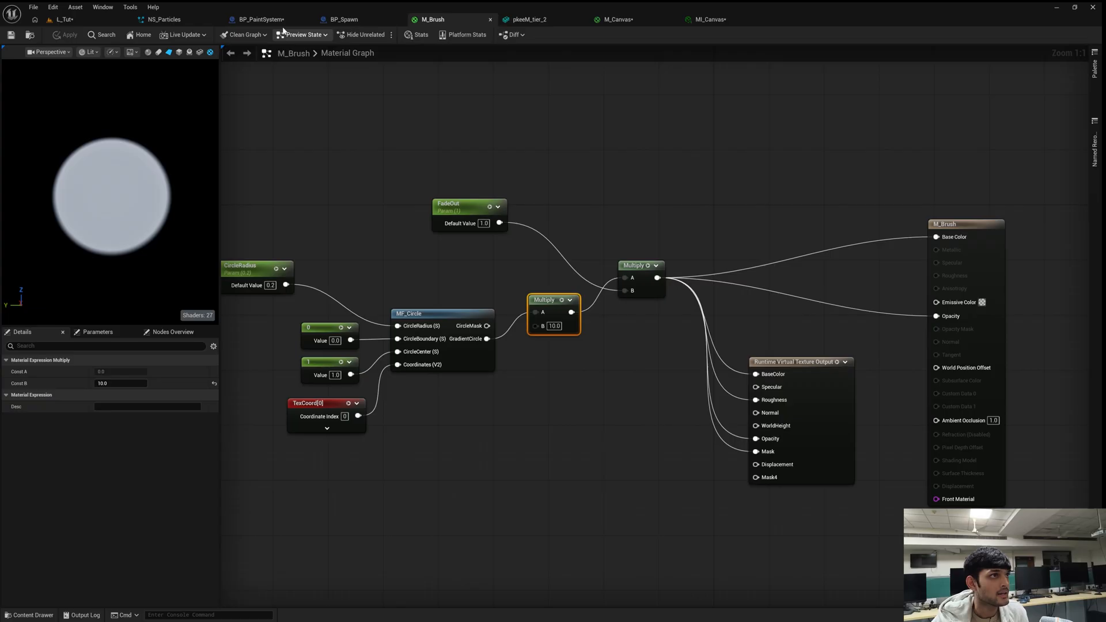
left_click(345, 20)
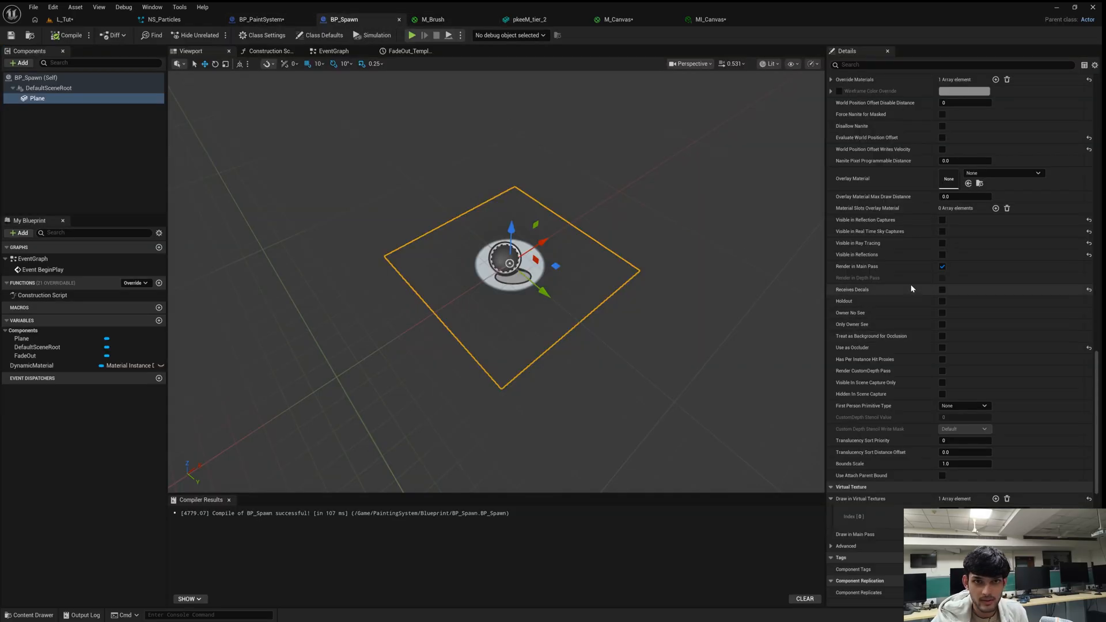
left_click(942, 267)
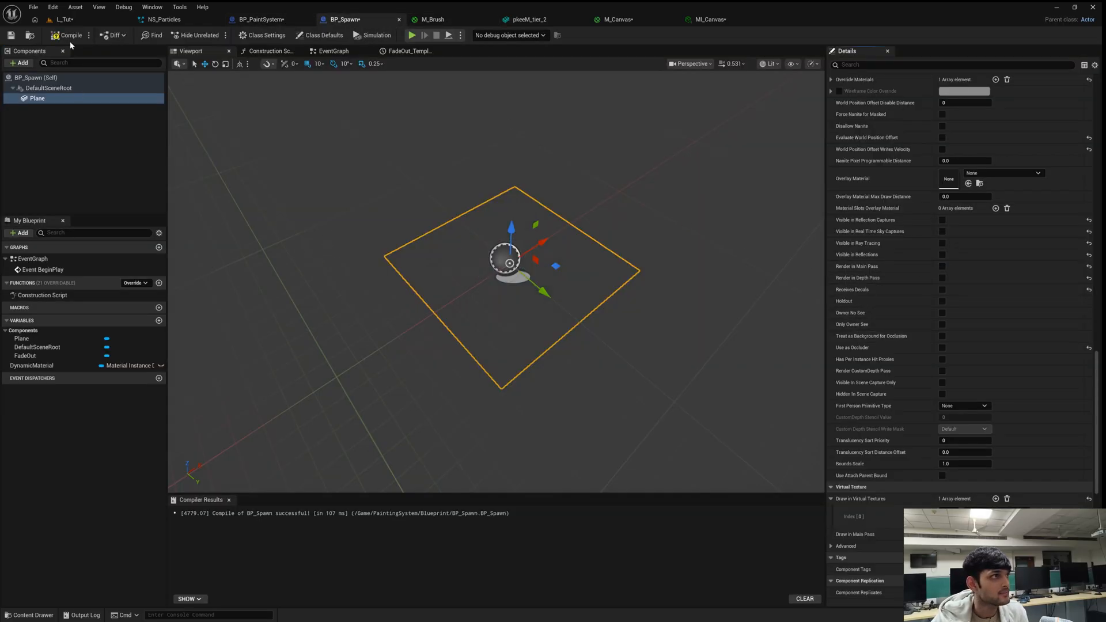
Simulate the L_Tut level, view the painted rock from several angles, and end the simulation.
left_click(73, 21)
key("alt+s")
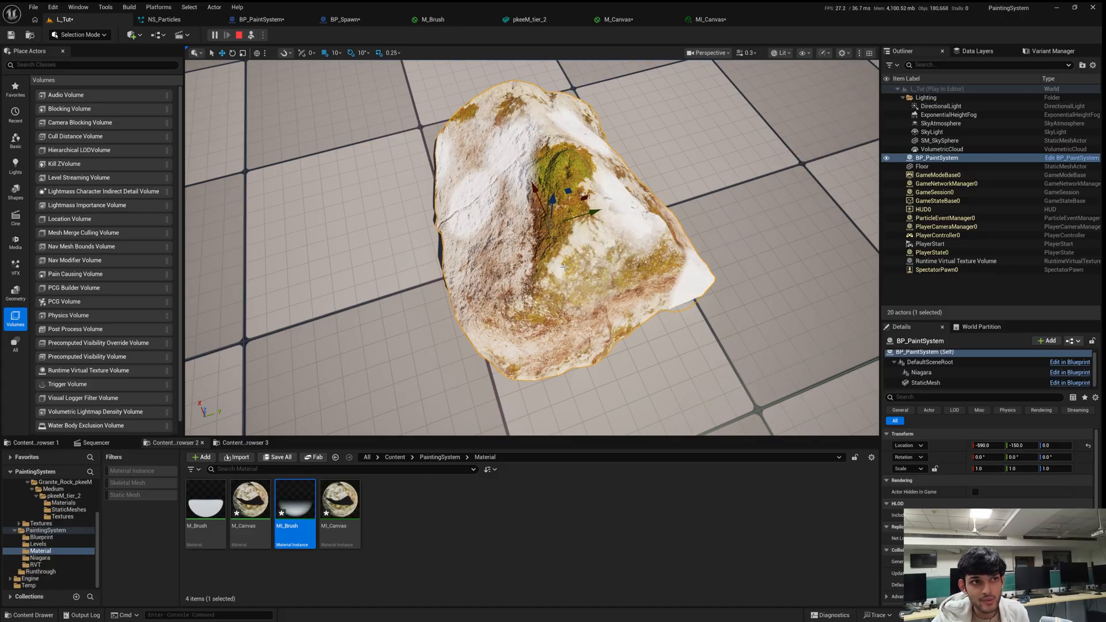
mouse_move(579, 275)
right_mouse_down()
mouse_move(547, 257)
mouse_move(570, 266)
mouse_move(556, 261)
right_mouse_up()
key("w")
key("e")
key("s")
key("w")
key("e")
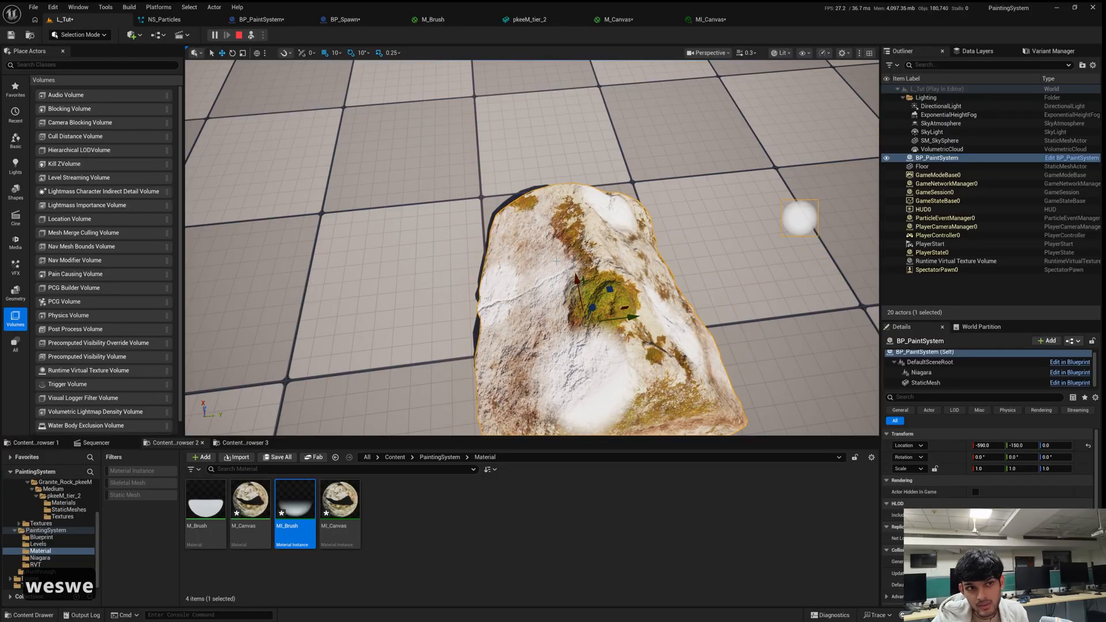
key("Escape")
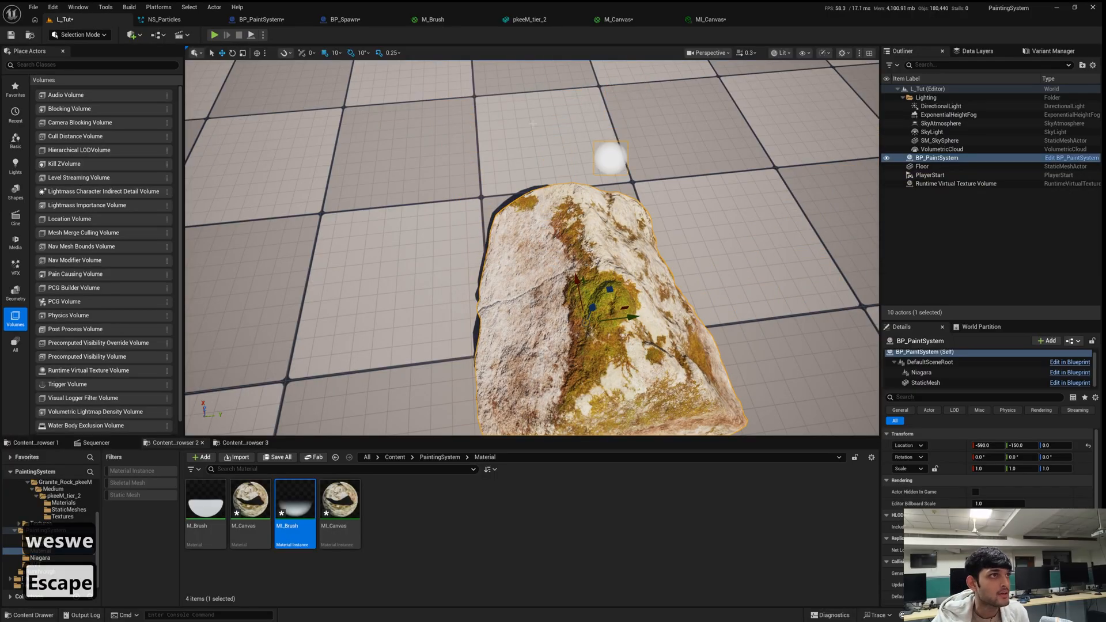
Try a Spawn System Attached node beside the SpawnActor BP Spawn node in BP_PaintSystem's event graph.
left_click(282, 20)
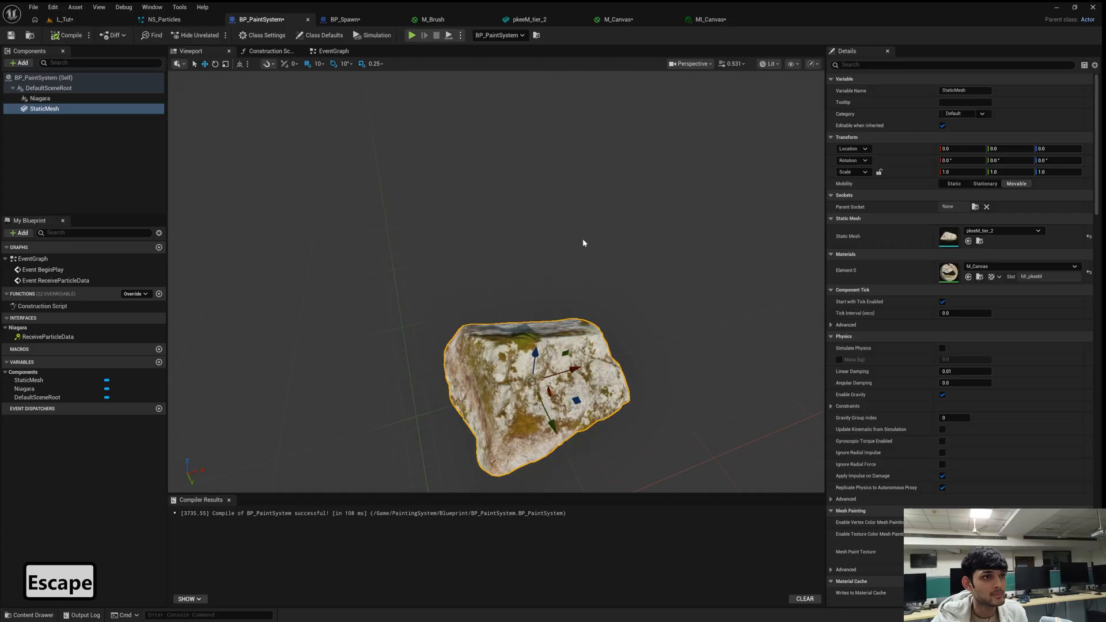
left_click(340, 52)
right_click_drag(671, 267, 535, 264)
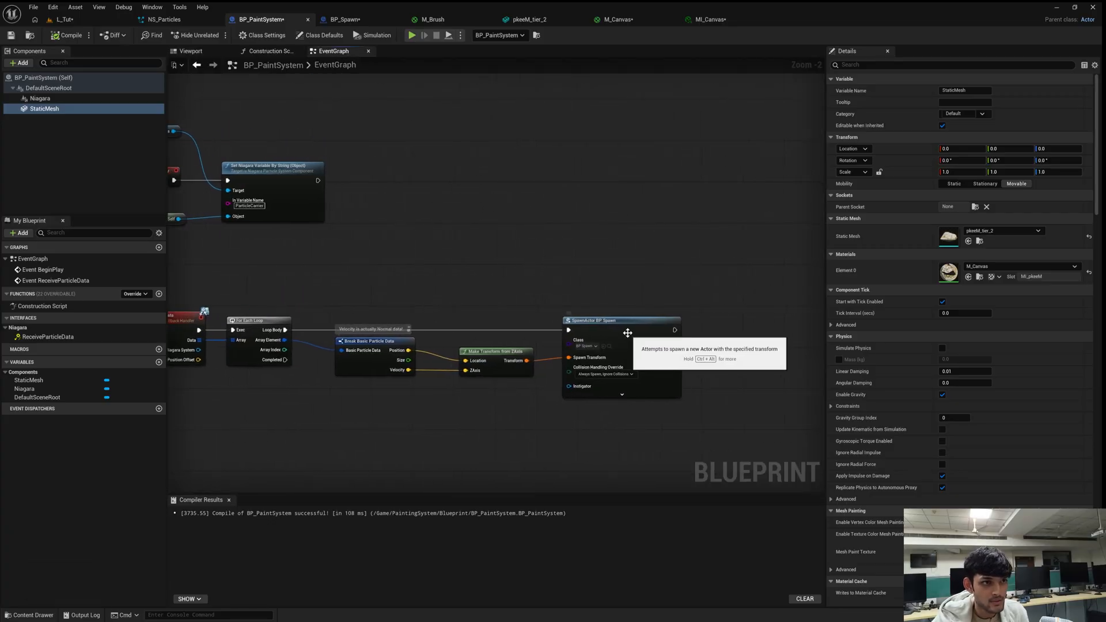
left_click(624, 328)
scroll(613, 307, "up", 2)
right_click(576, 212)
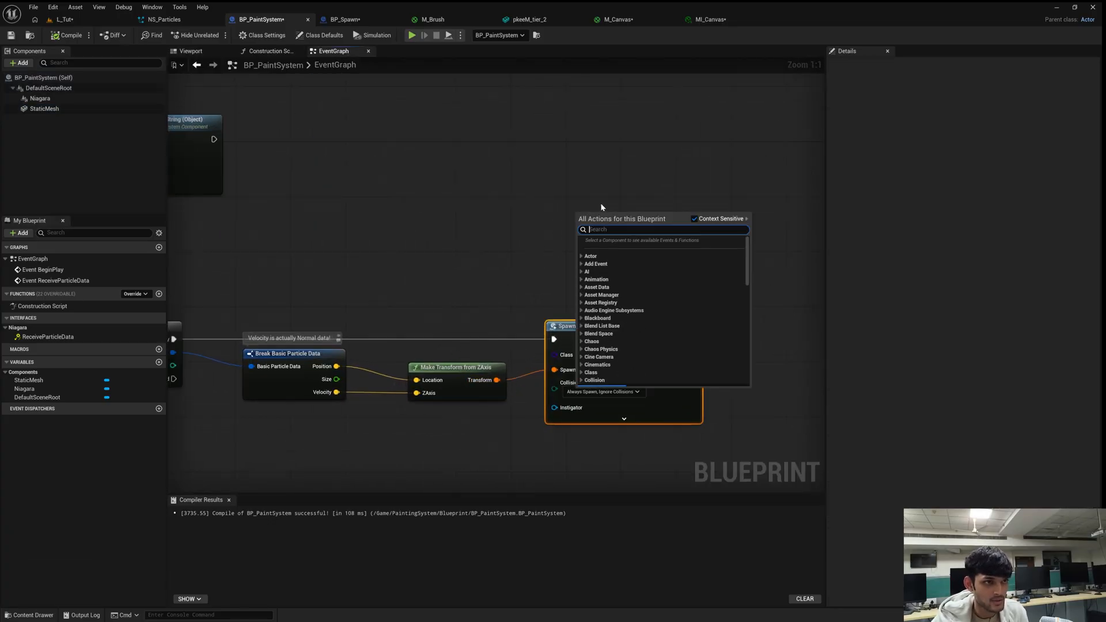
type("spawn niaga")
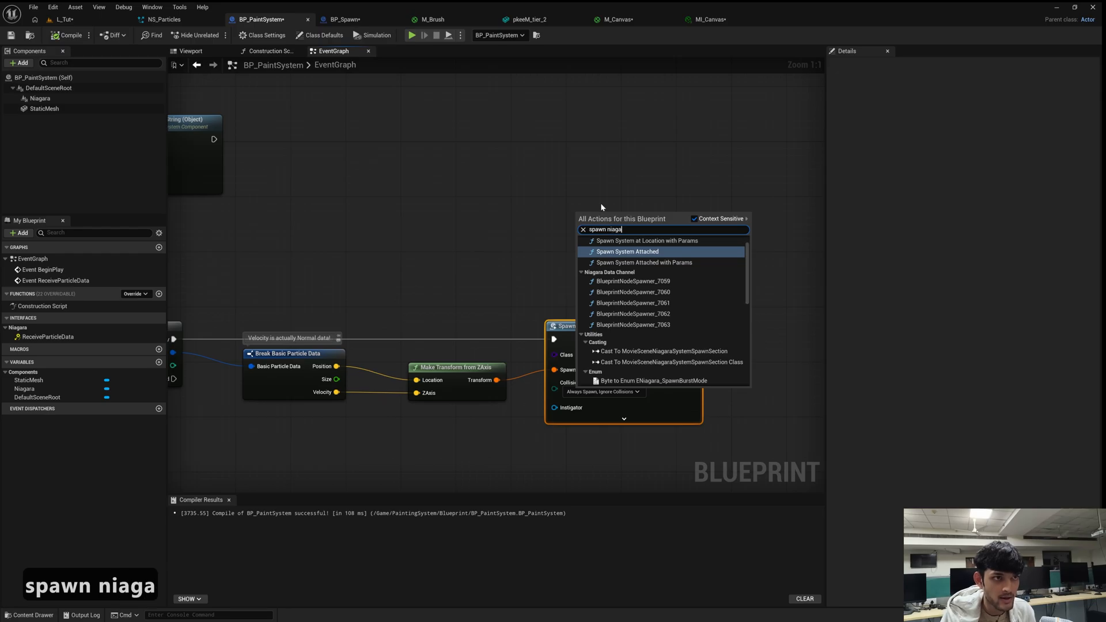
key("super+BackSpace")
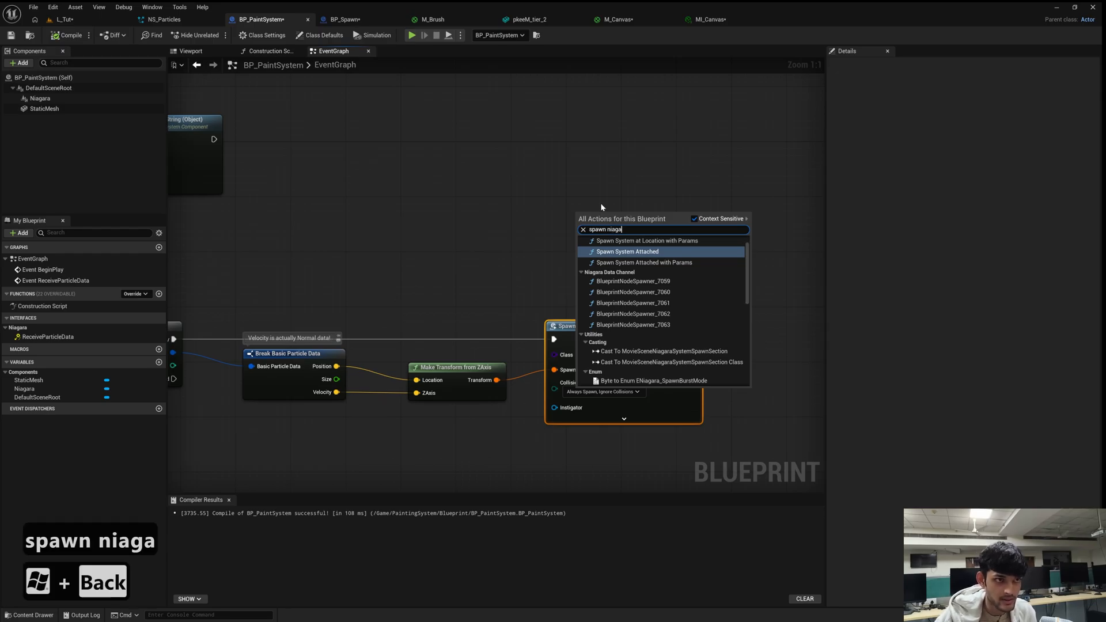
left_click(666, 252)
left_click_drag(647, 218, 776, 203)
left_click(689, 195)
left_click(707, 183)
right_click_drag(700, 191, 610, 188)
left_click(690, 146)
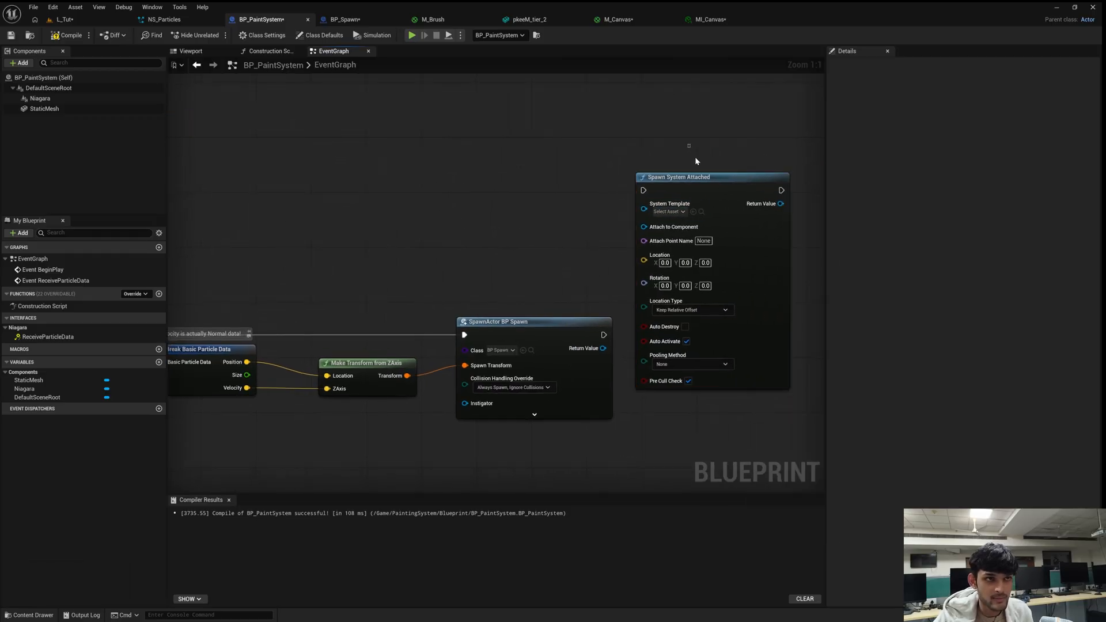
Delete the Spawn System Attached node and search the available blueprint actions for "spawn decals".
left_click(639, 177)
key("Delete")
right_click(637, 205)
type("s")
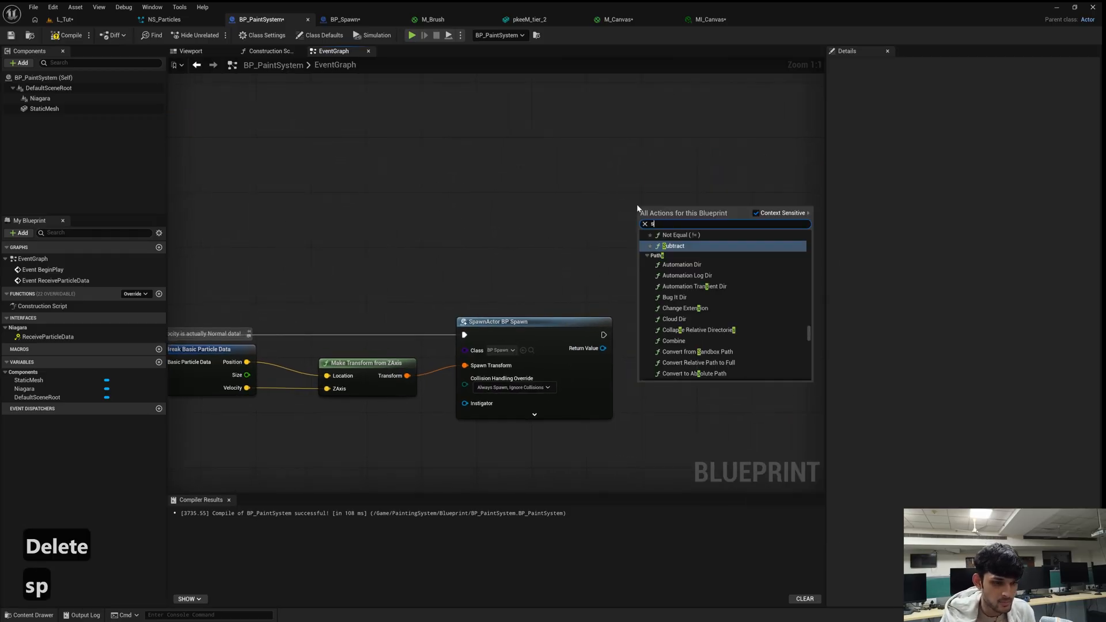
type("pawn decals")
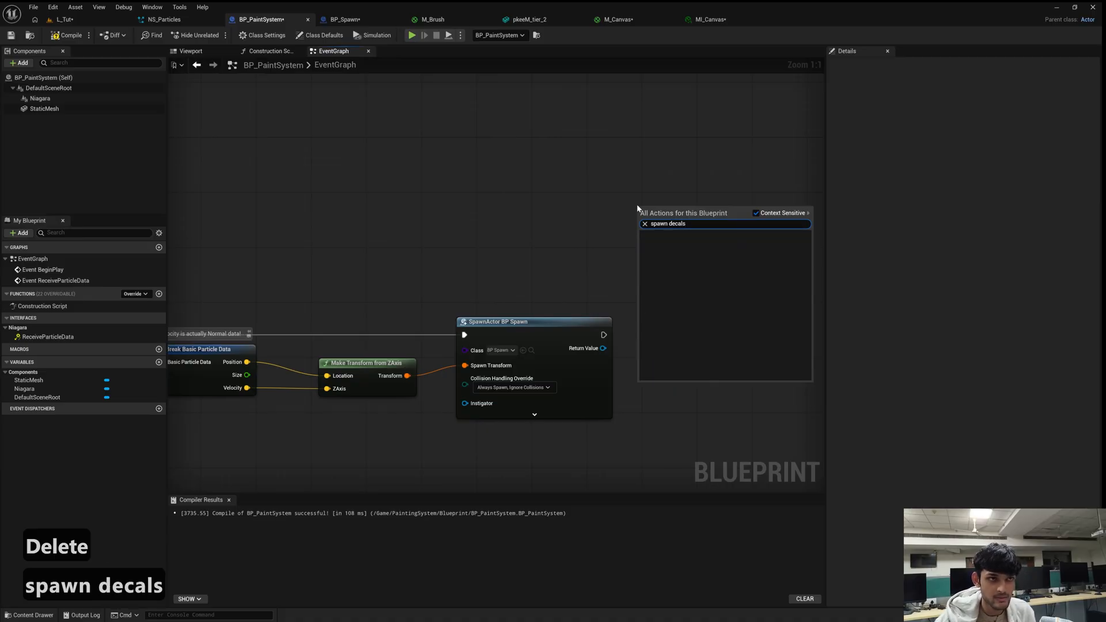
key("BackSpace")
left_click(603, 236)
right_click_drag(543, 276, 666, 267)
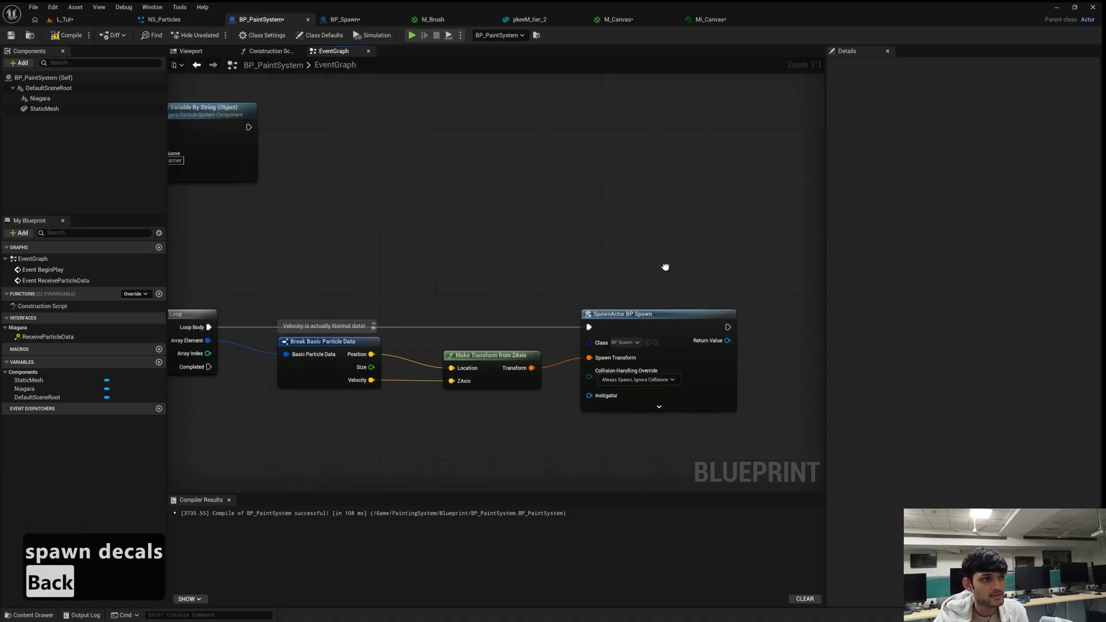
right_click_drag(554, 280, 612, 316)
mouse_move(526, 271)
right_mouse_down()
mouse_move(593, 284)
mouse_move(655, 244)
mouse_move(523, 287)
right_mouse_up()
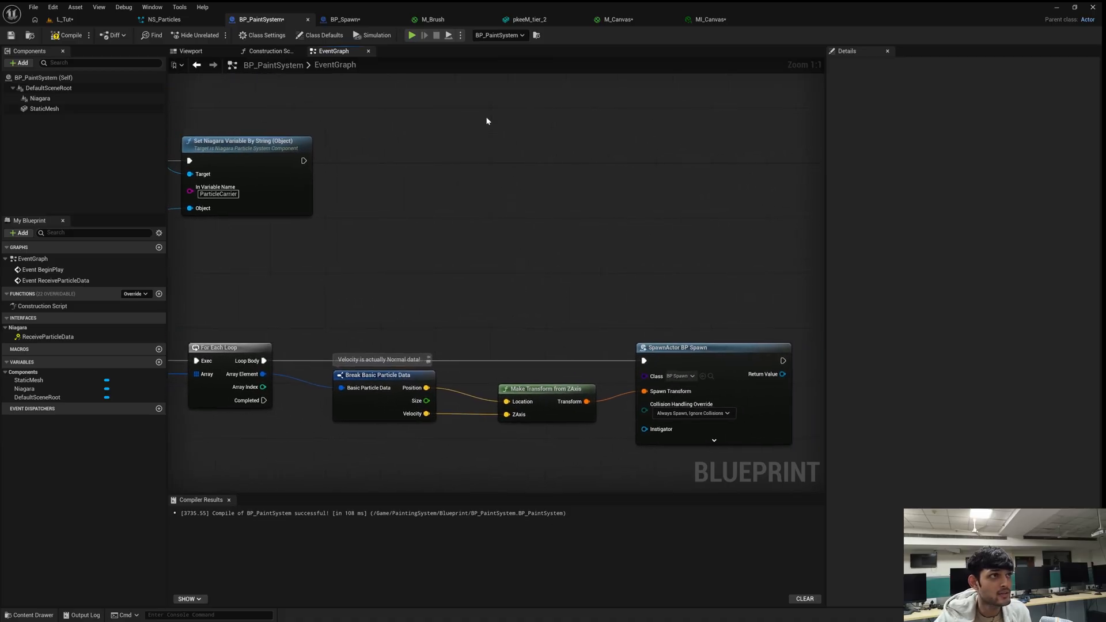
Add a Lerp node in M_Canvas, with the yellow texture sample's G channel feeding its A input.
left_click(610, 24)
left_click(564, 303)
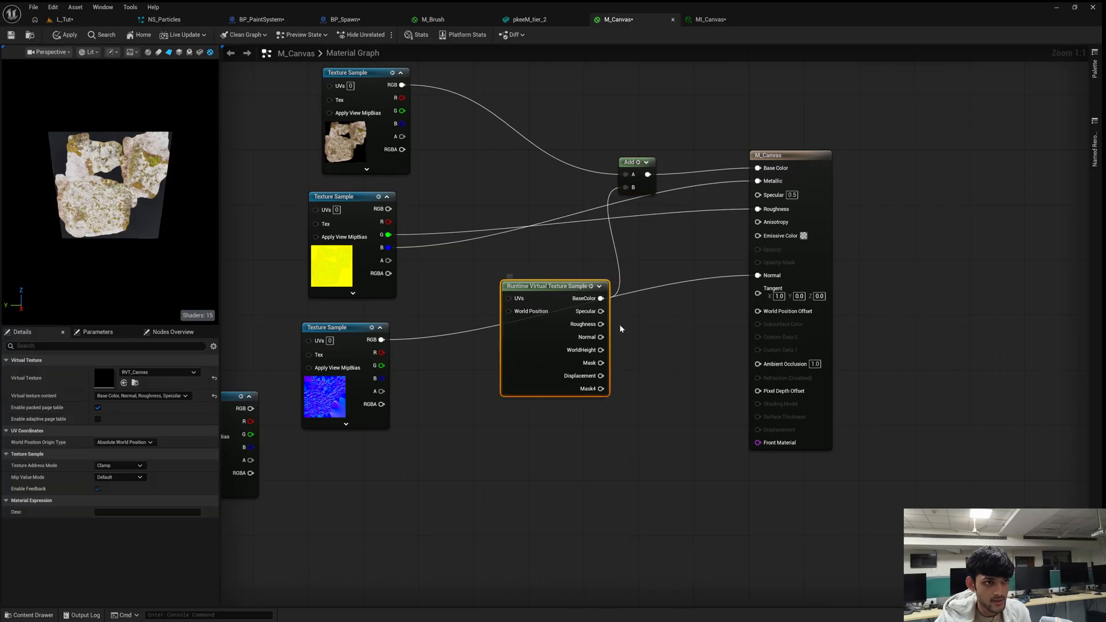
right_click_drag(622, 329, 552, 337)
left_click_drag(532, 334, 601, 260)
left_click(563, 259)
left_click_drag(317, 245, 604, 281)
key("l")
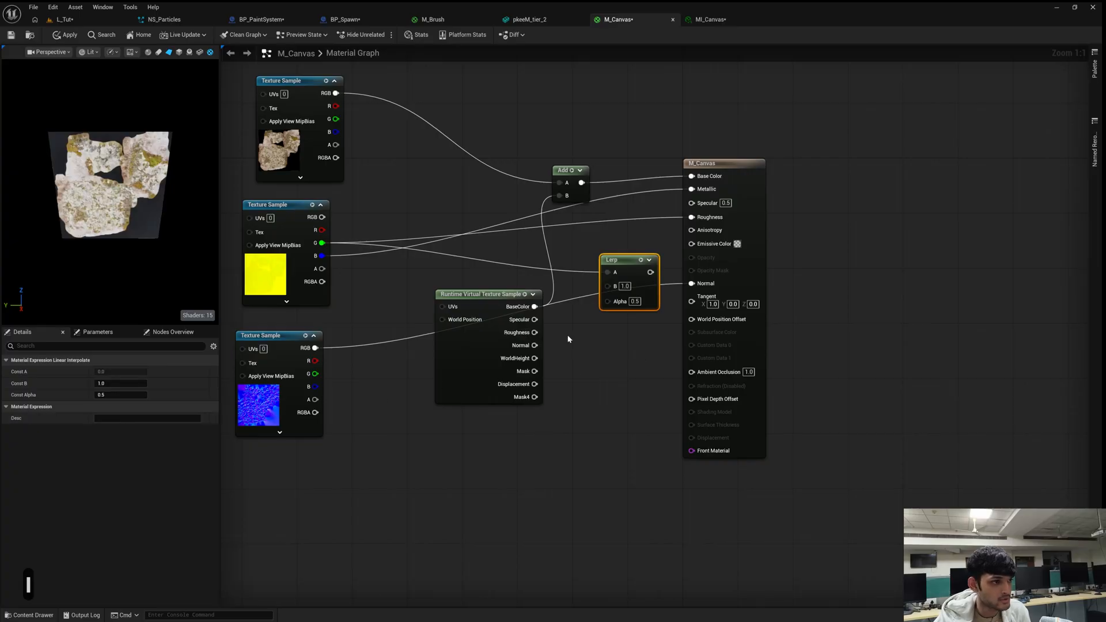
Connect the Runtime Virtual Texture Sample's Roughness to the Lerp's Alpha and set the Lerp's B value to 0.
left_click_drag(541, 332, 621, 304)
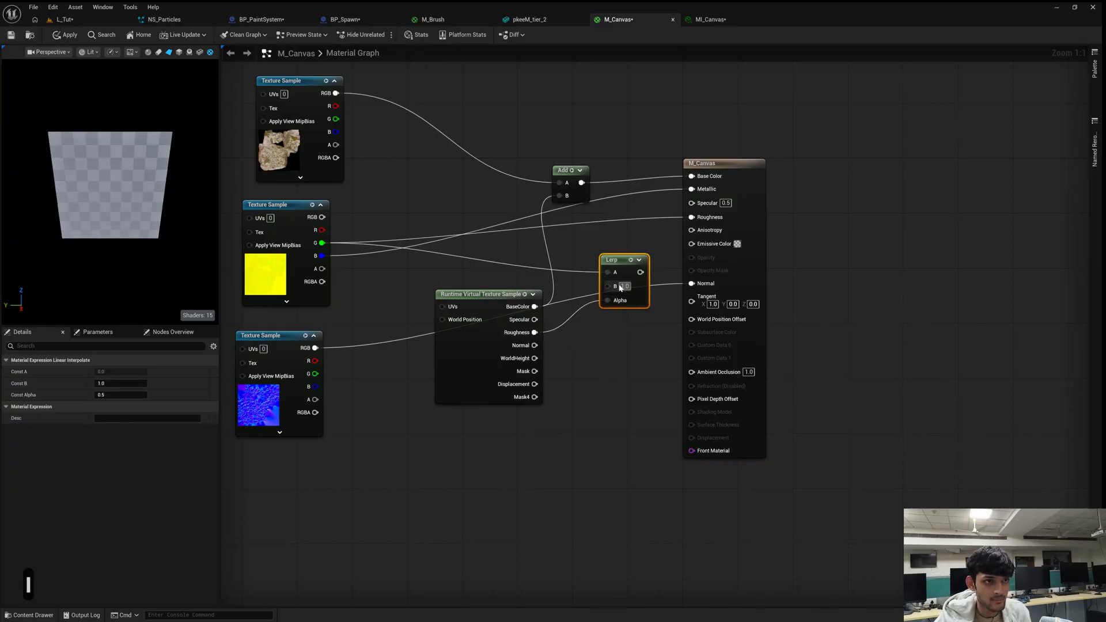
key("ctrl+a")
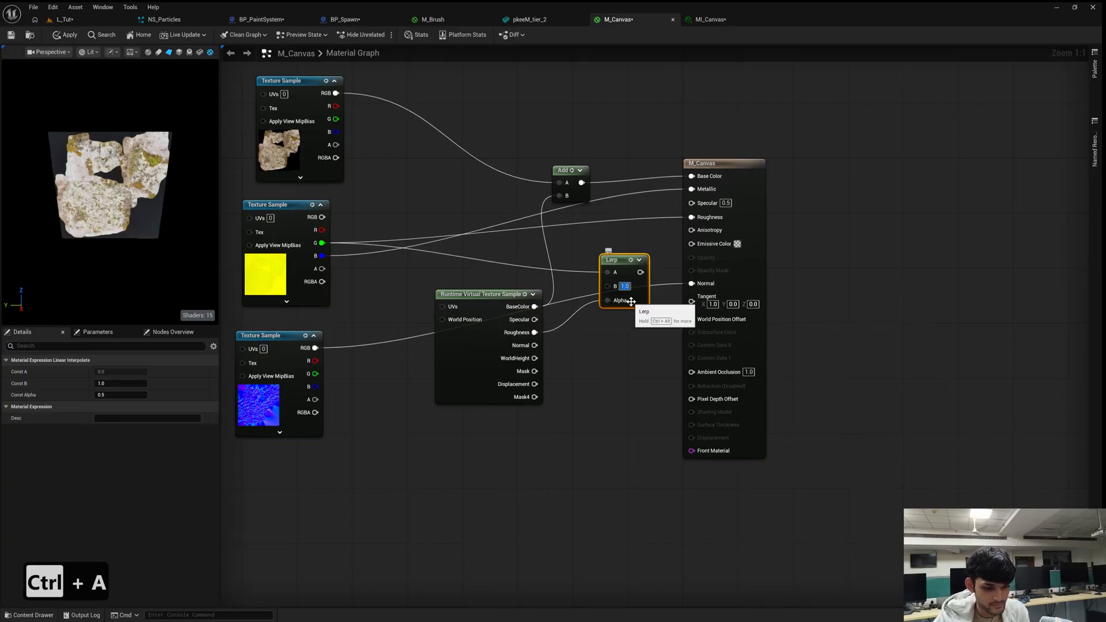
type("0")
left_click(625, 241)
Connect the Lerp output to M_Canvas's Roughness input, then apply and save the material.
left_click_drag(641, 273, 692, 218)
left_click_drag(627, 263, 620, 262)
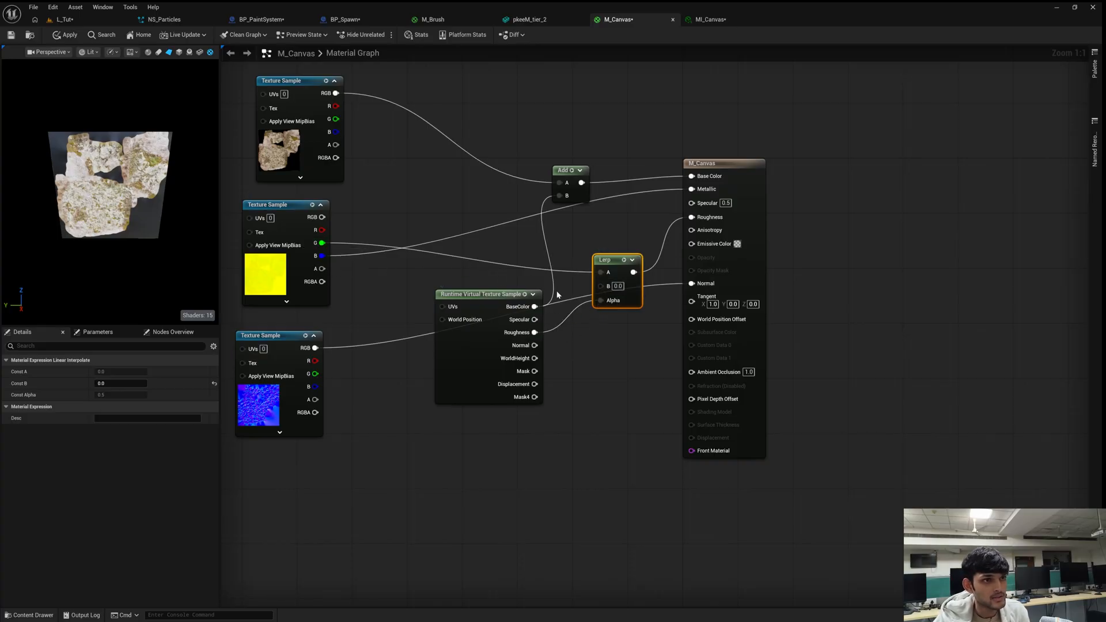
right_click_drag(586, 377, 644, 406)
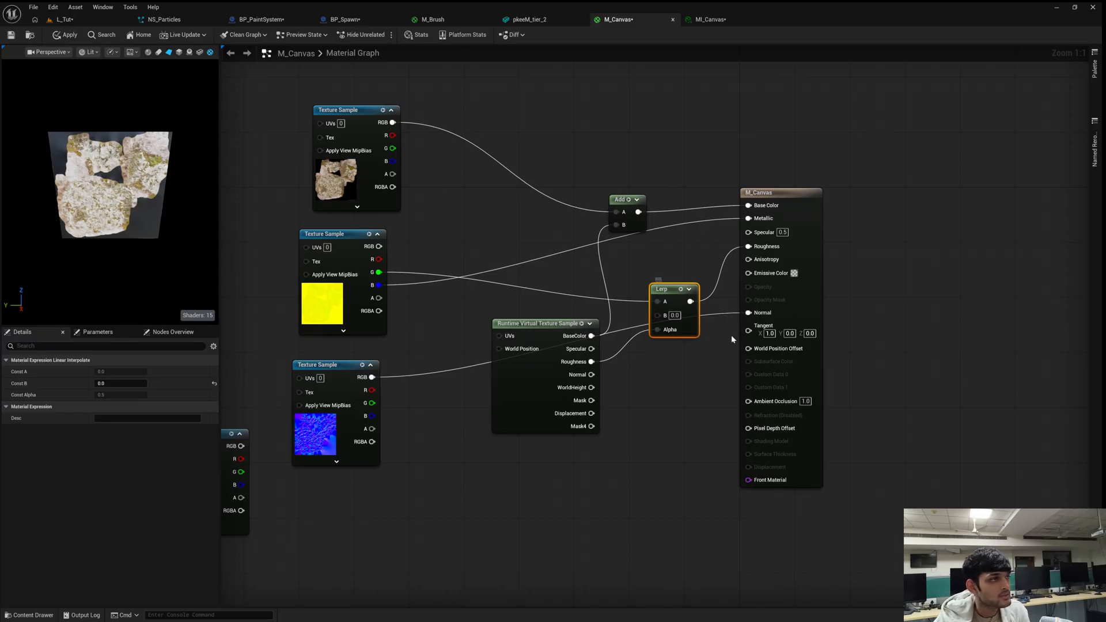
left_click(66, 36)
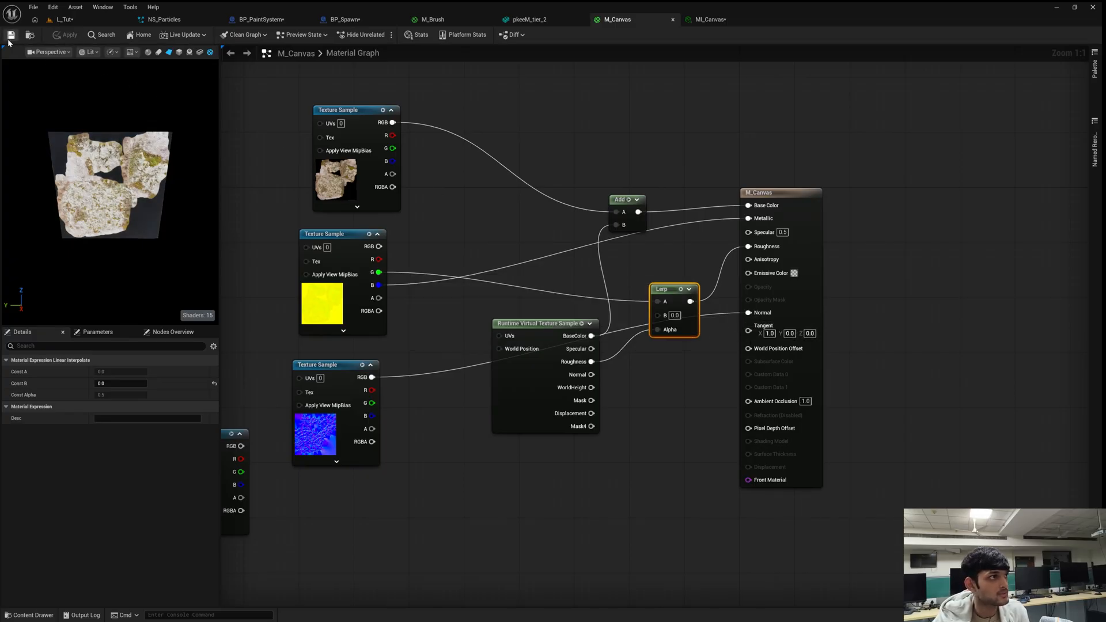
Run the L_Tut simulation to inspect the roughness effect on the rock up close, and stop it.
left_click(64, 20)
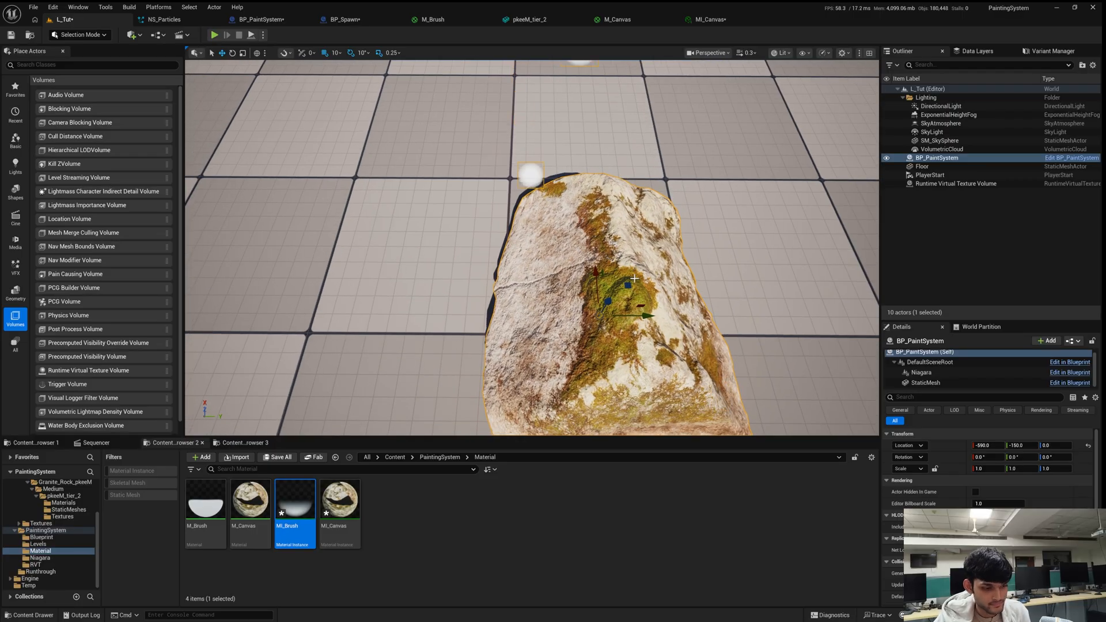
key("alt+s")
right_click_drag(628, 278, 629, 289)
key("w")
key("q")
key("q")
key("q")
key("s")
key("s")
key("w")
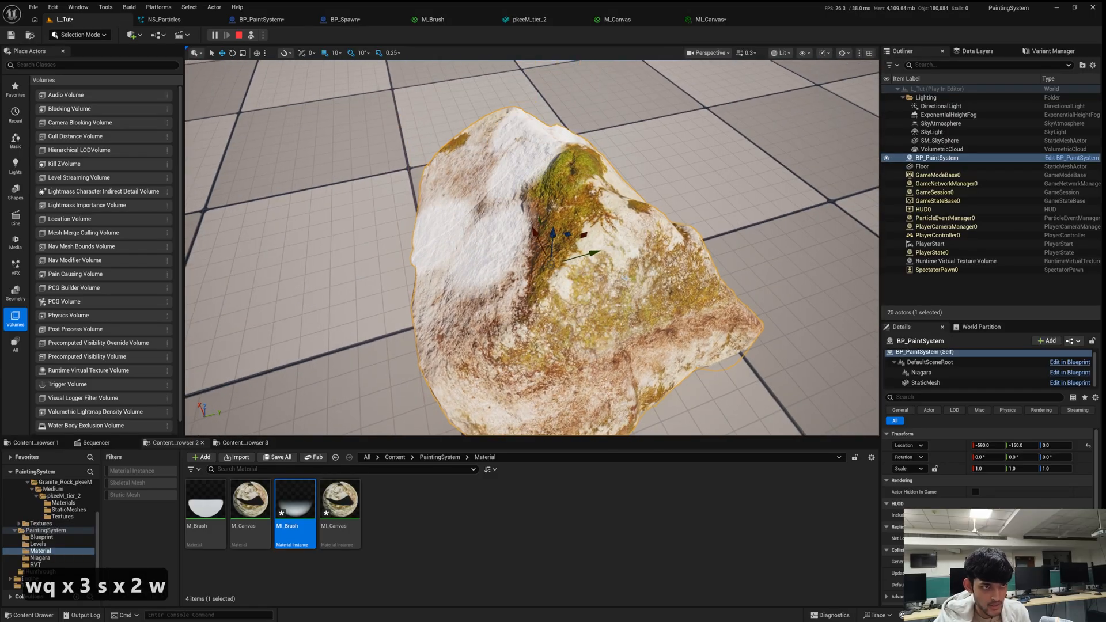
key("Escape")
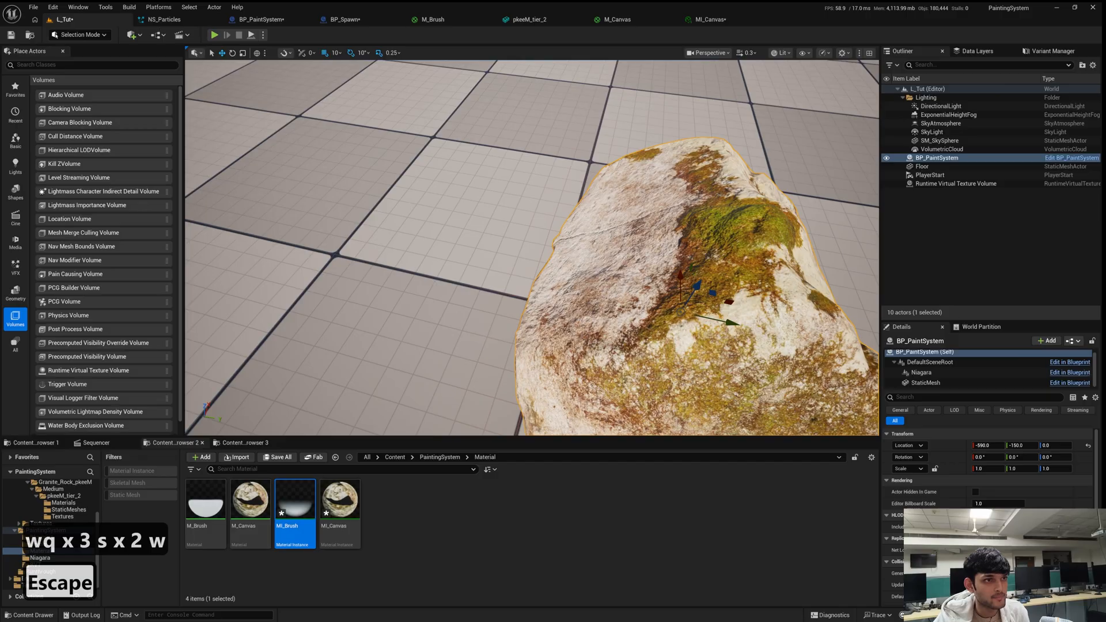
key("s")
right_click_drag(655, 277, 655, 277)
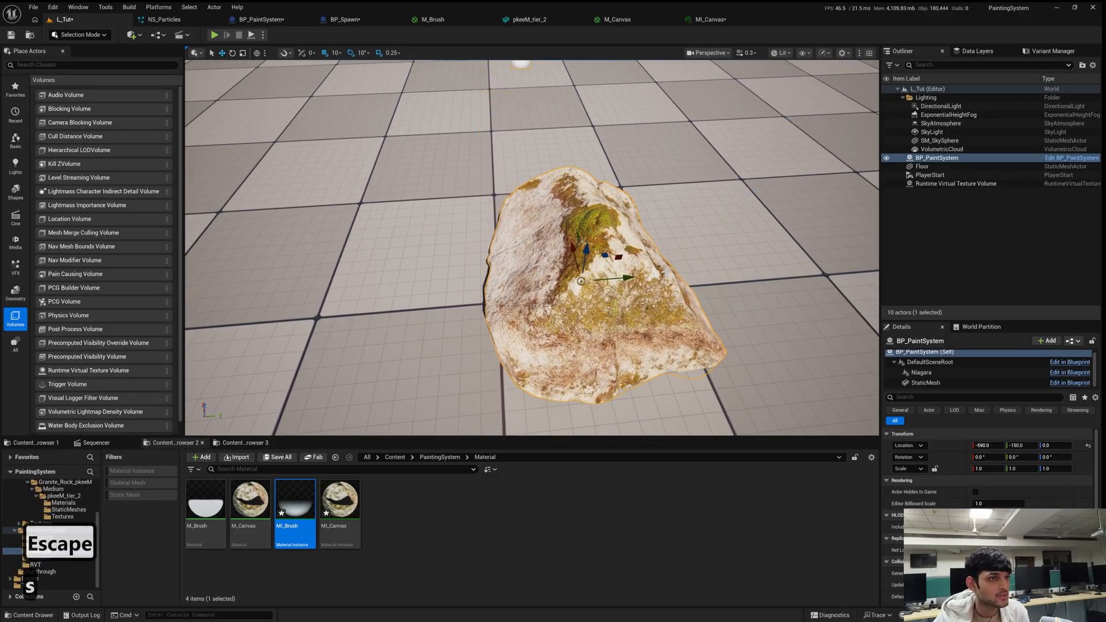
mouse_move(664, 278)
right_mouse_down()
mouse_move(663, 245)
mouse_move(679, 283)
right_mouse_up()
key("w")
key("e")
key("s")
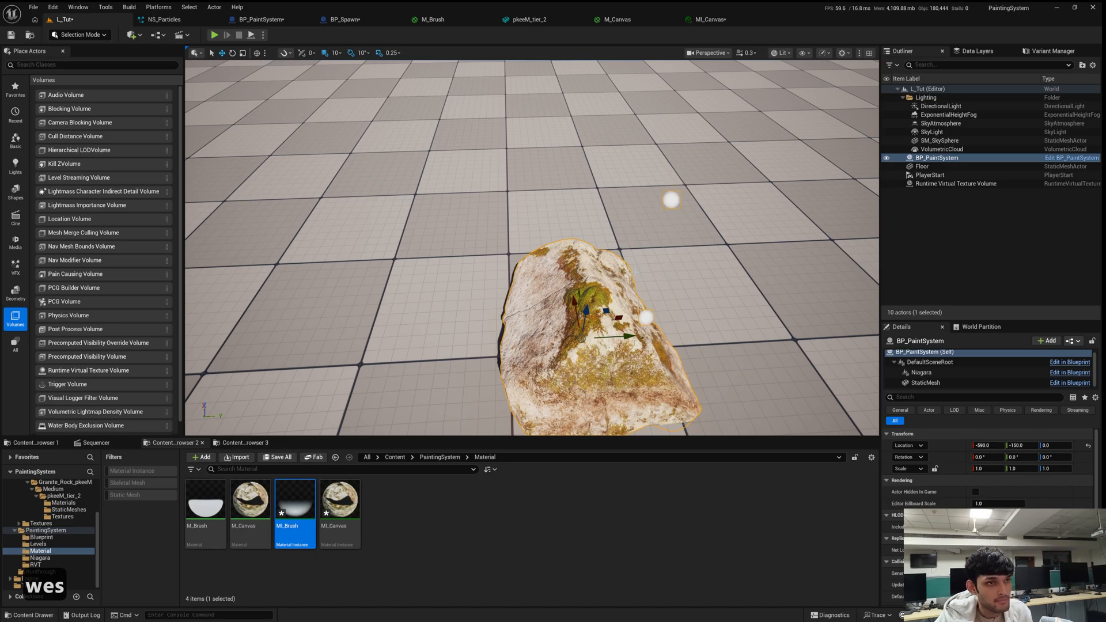
right_click_drag(642, 273, 633, 281)
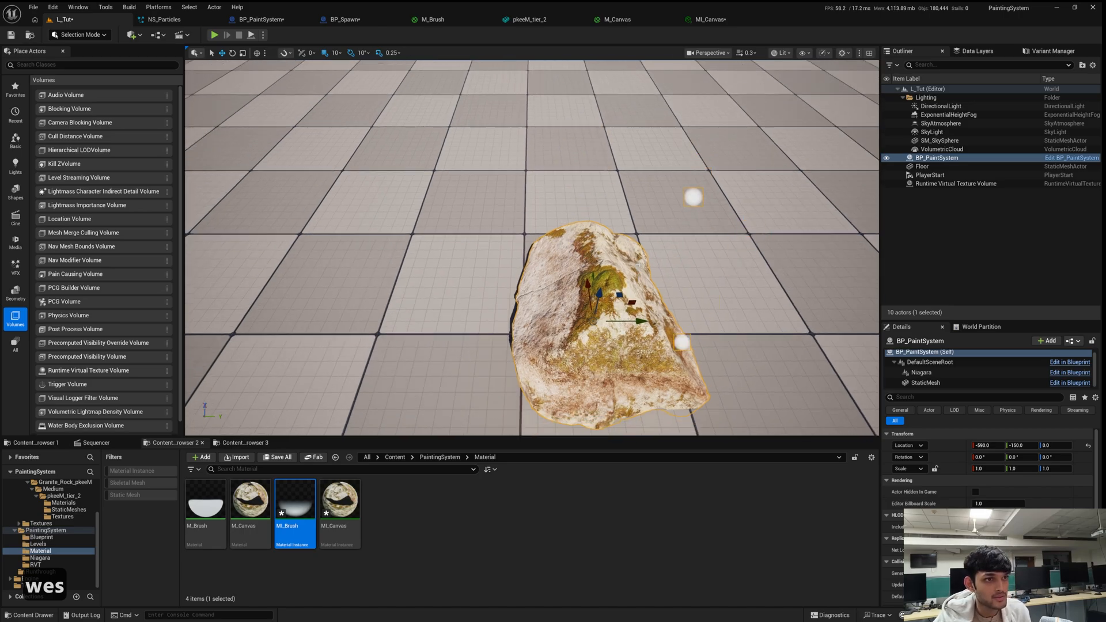